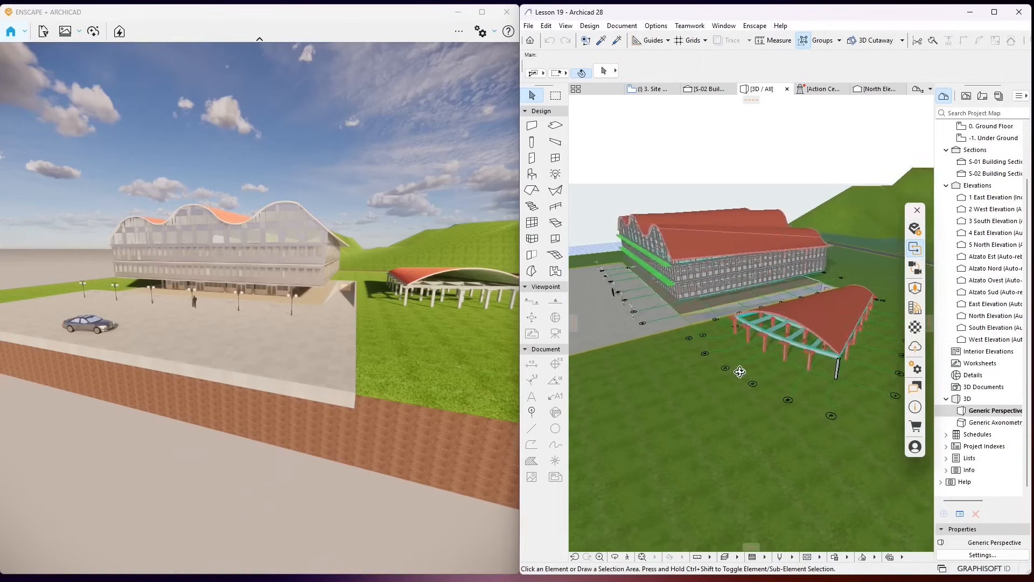
Step: Synchronize the Enscape render view with the Archicad 3D view
scroll(669, 336, "up", 2)
middle_click_drag(675, 342, 754, 357, "shift")
left_click(910, 273)
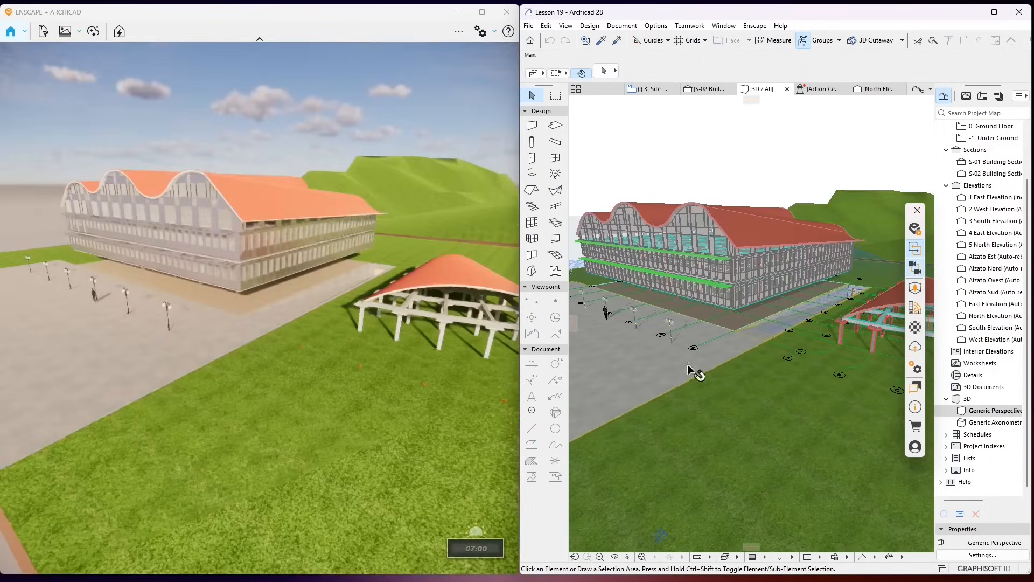
Step: Examine the main building, plaza, canopy and surrounding terrain from several angles in the synchronized model and render views
middle_click_drag(692, 369, 902, 314, "shift")
middle_click_drag(716, 378, 761, 379, "shift")
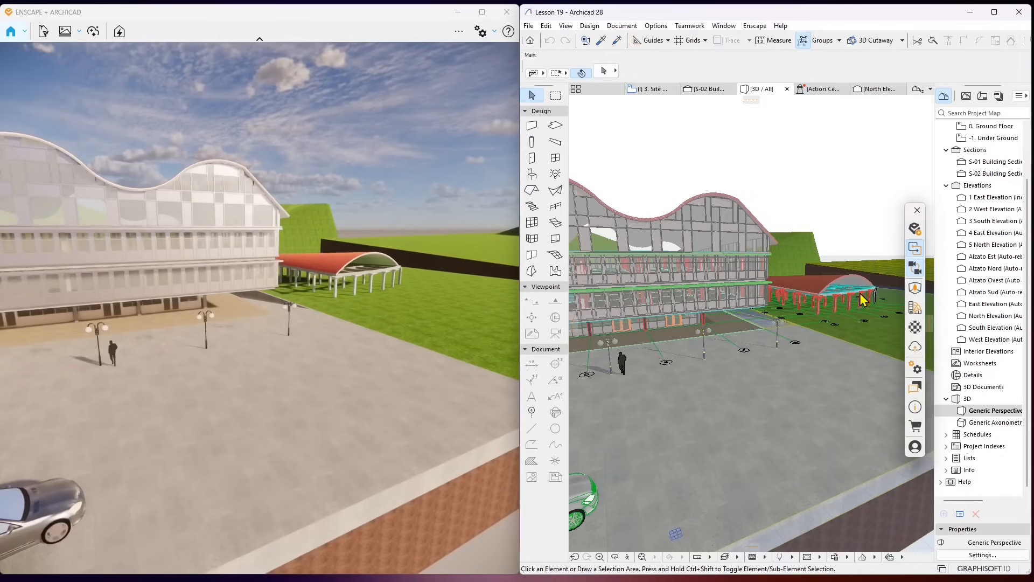
mouse_move(759, 371)
middle_mouse_down("shift")
mouse_move(769, 404)
mouse_move(788, 411)
mouse_move(704, 411)
mouse_move(711, 422)
mouse_move(742, 276)
mouse_move(739, 336)
mouse_move(767, 365)
middle_mouse_up("shift")
scroll(739, 333, "up", 8)
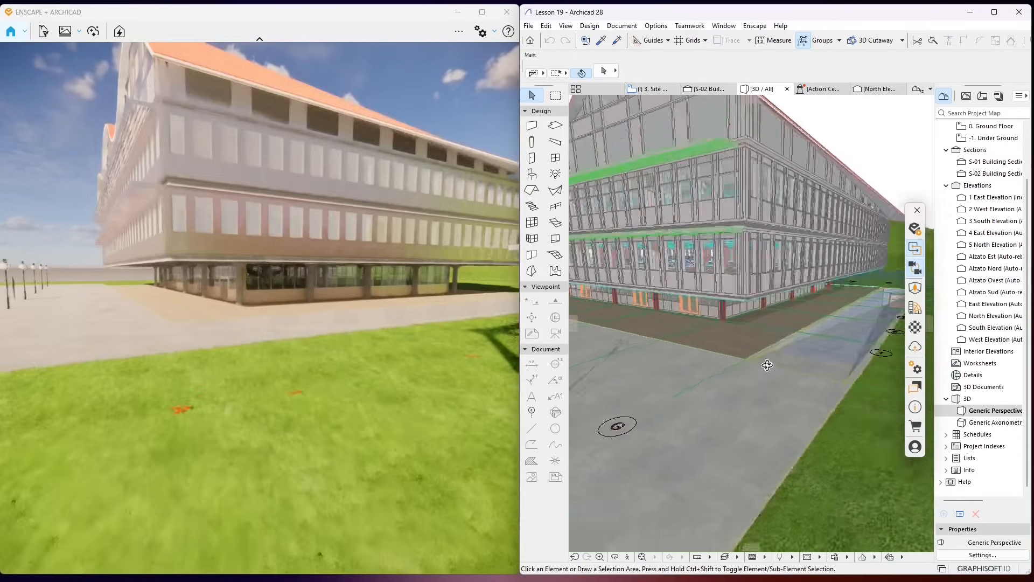
scroll(759, 366, "down", 10)
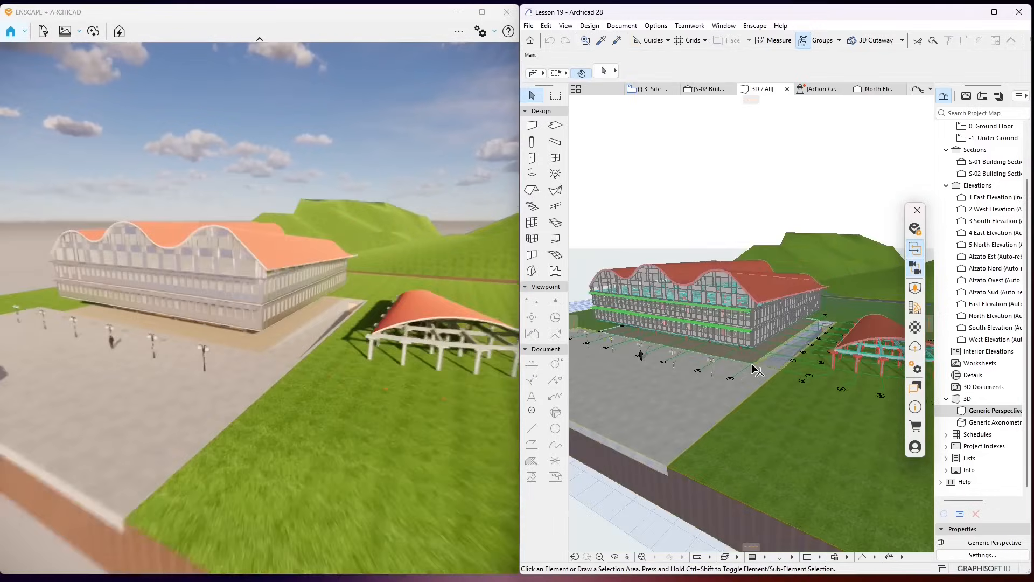
scroll(752, 364, "down", 5)
middle_click_drag(747, 364, 739, 309, "shift")
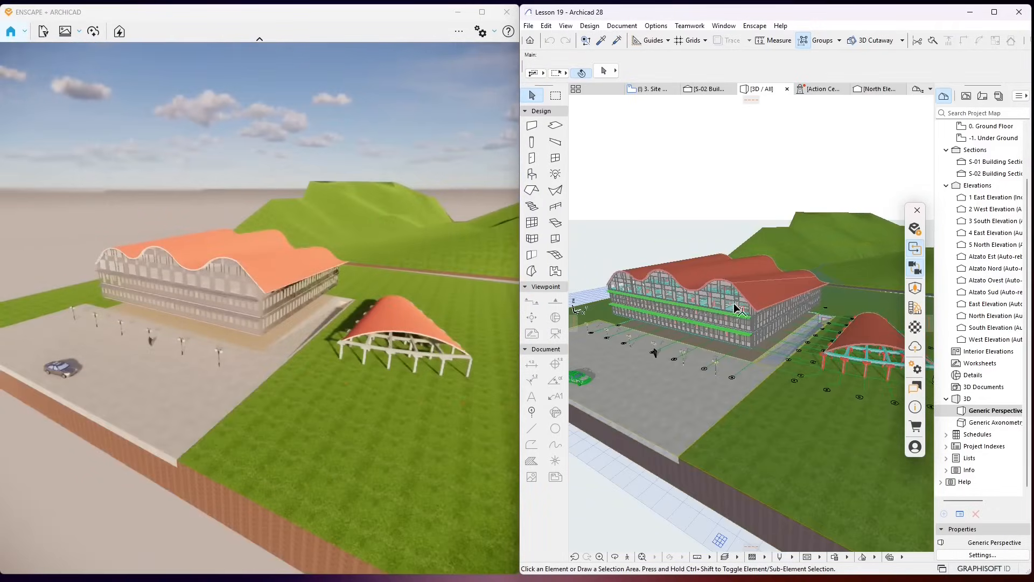
middle_click_drag(721, 388, 874, 389, "shift")
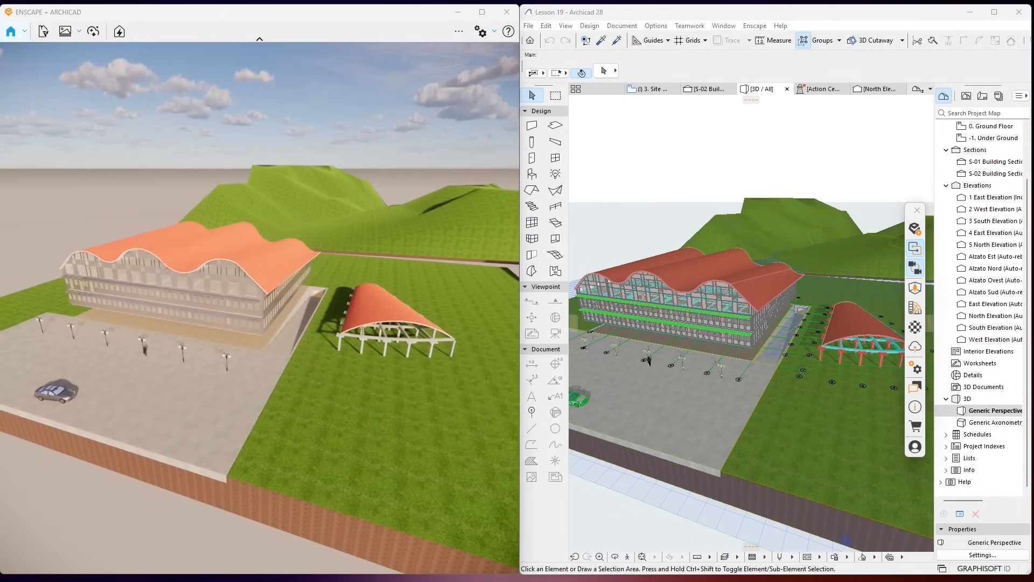
mouse_move(327, 383)
middle_mouse_down()
mouse_move(350, 378)
mouse_move(334, 376)
middle_mouse_up()
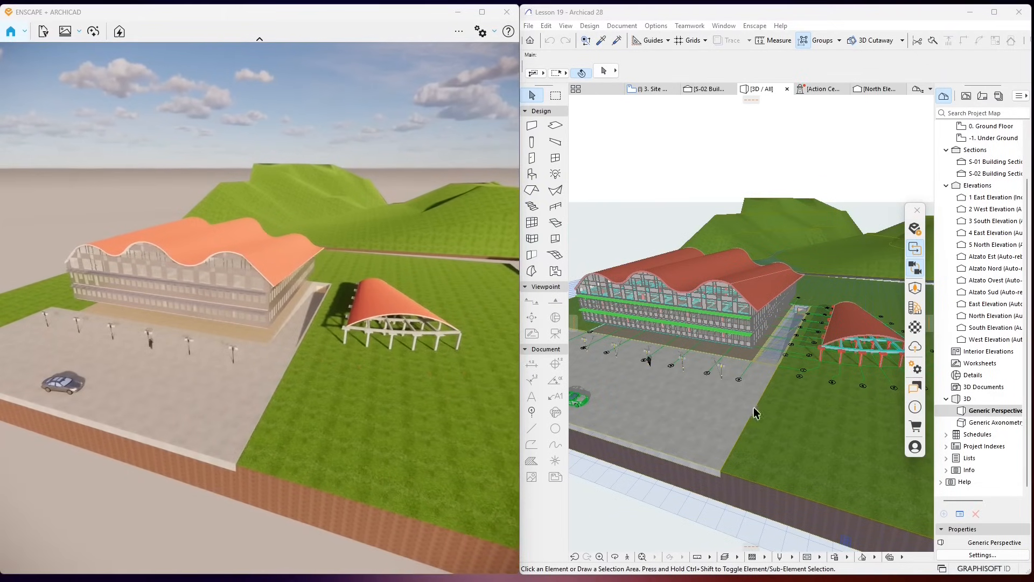
left_click(676, 213)
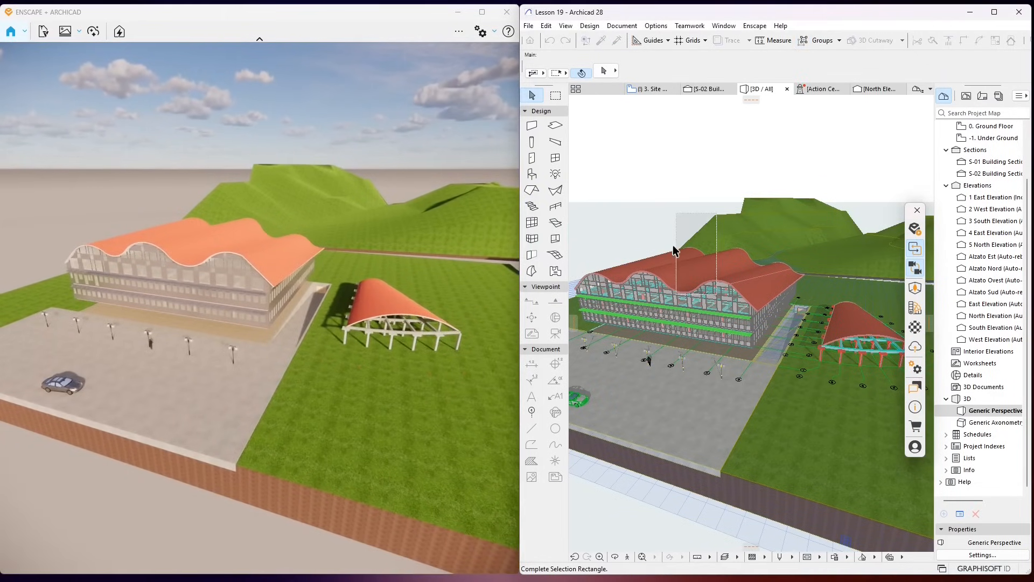
left_click(686, 267)
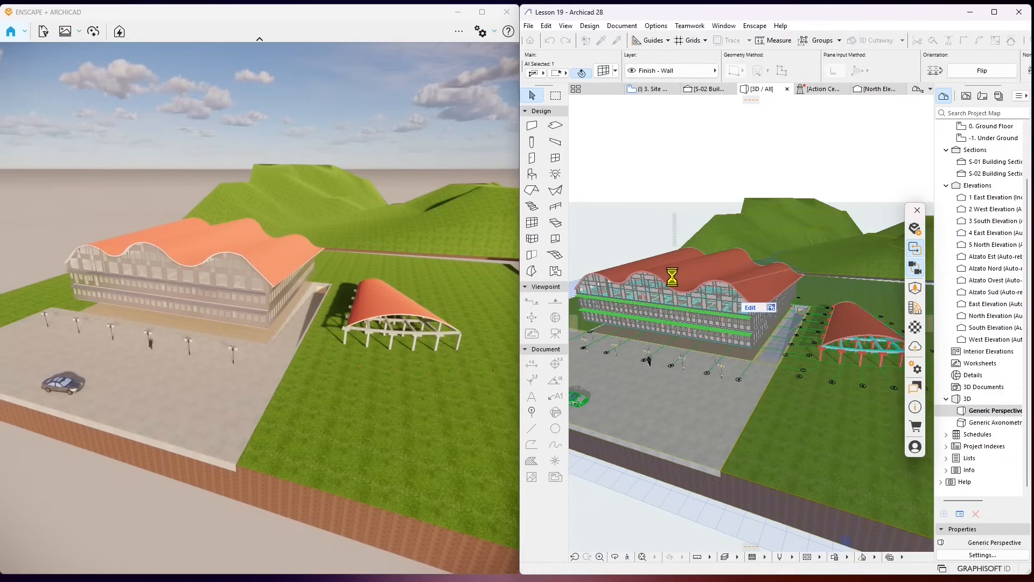
left_click(642, 222)
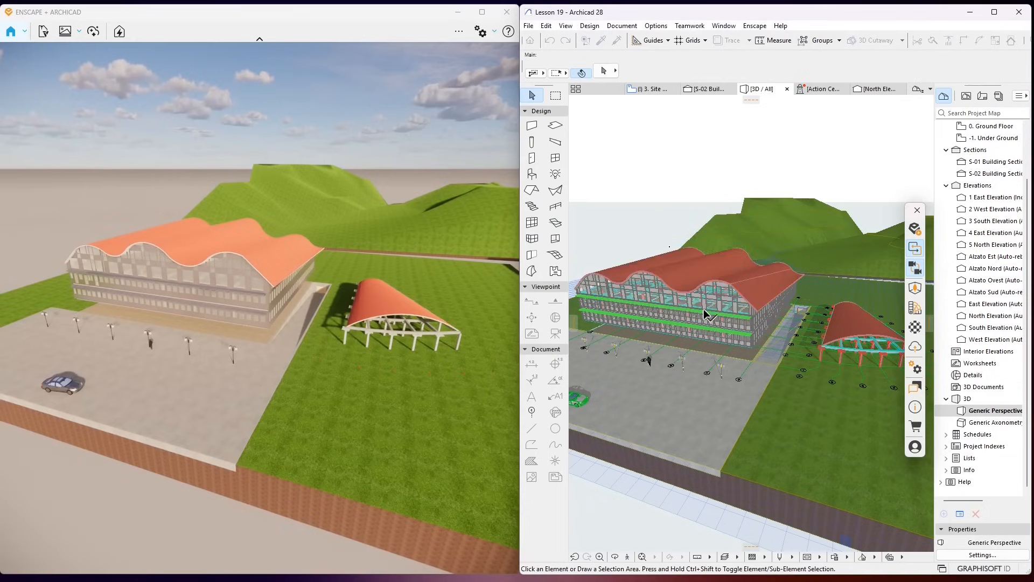
left_click(756, 390)
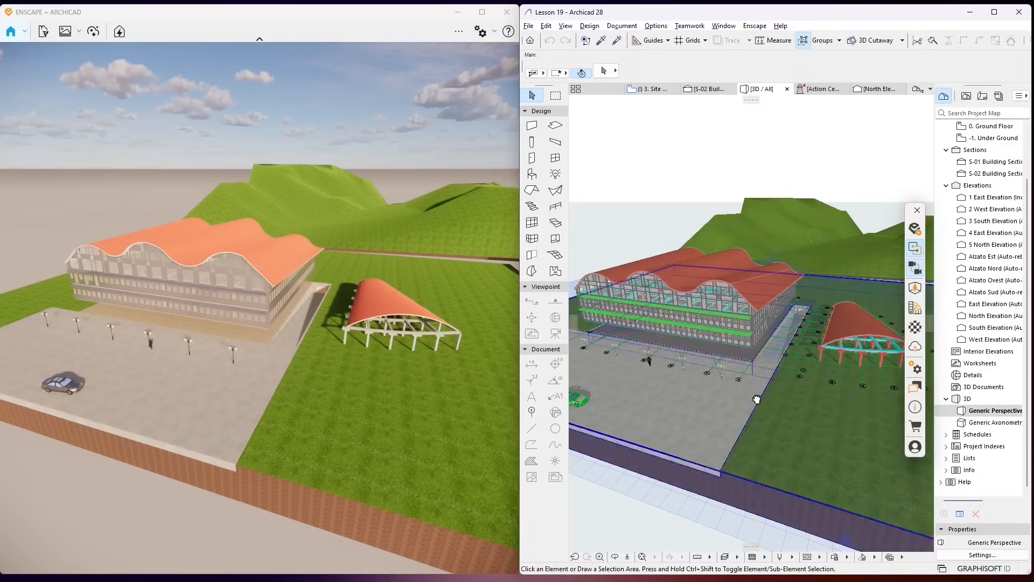
Step: Delete the Luxury Car object standing on the plaza in front of the main building
middle_click_drag(756, 400, 704, 379)
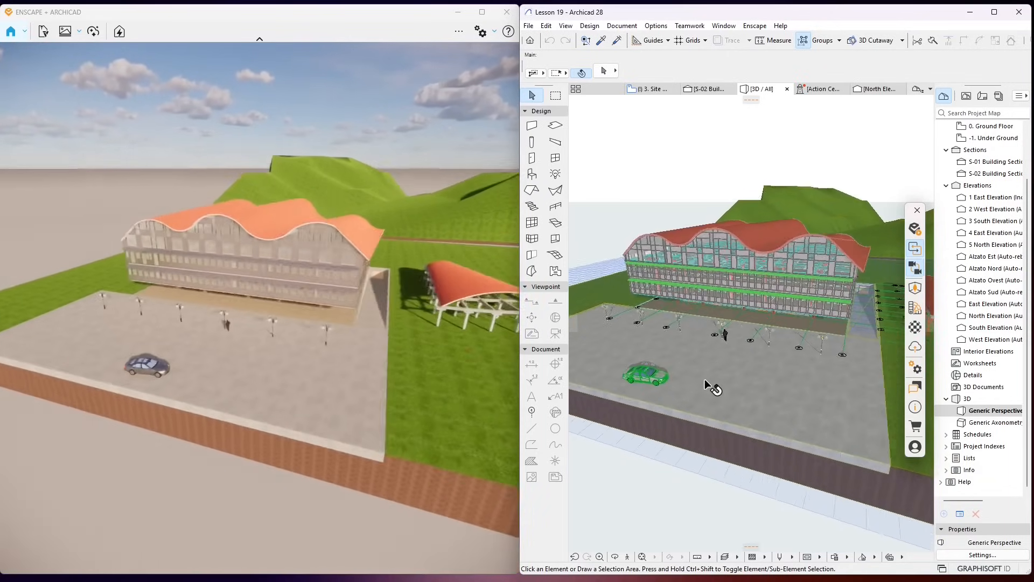
scroll(704, 379, "up", 10)
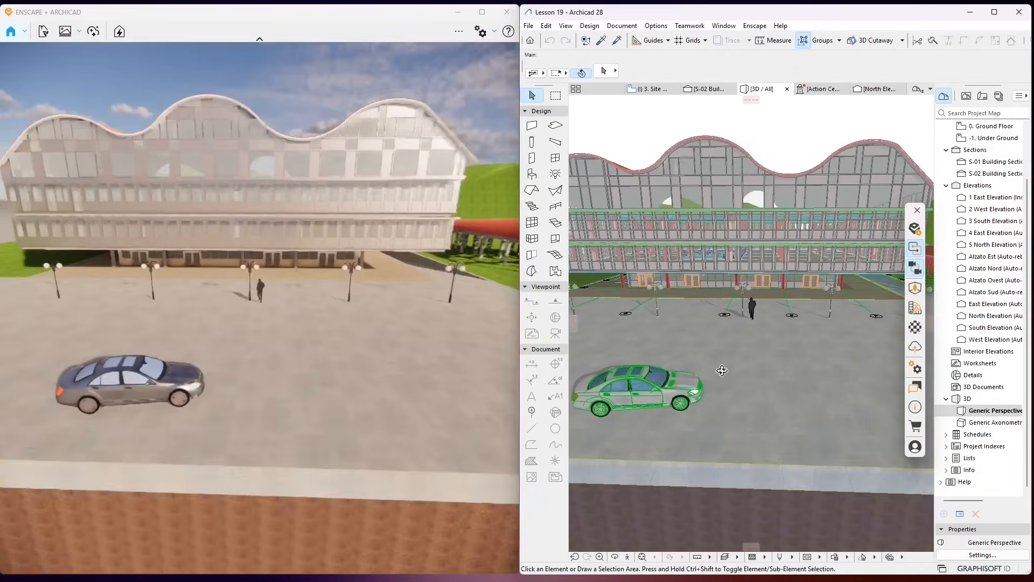
scroll(713, 371, "up", 2)
middle_click_drag(713, 372, 756, 392)
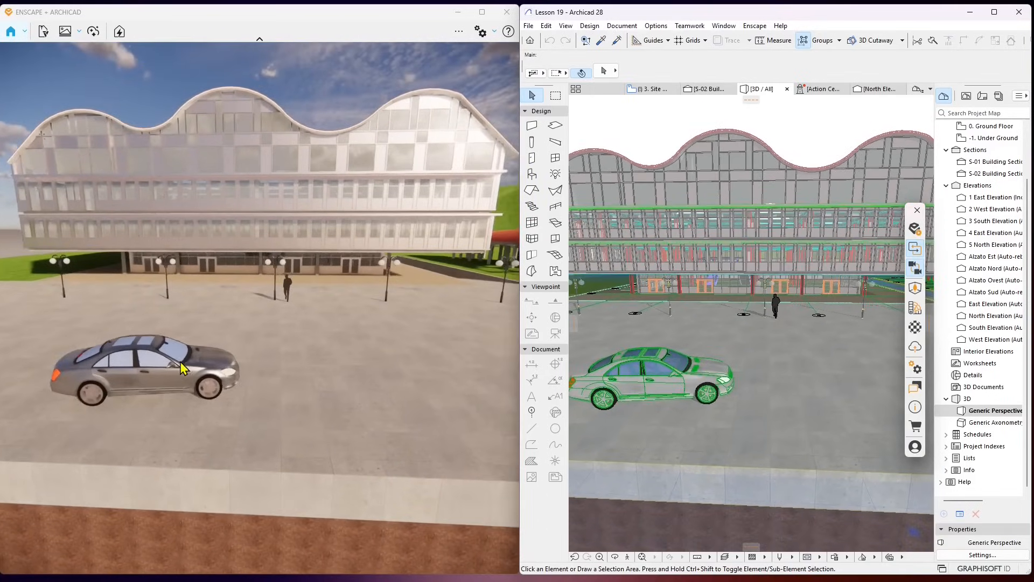
middle_click_drag(675, 411, 778, 446)
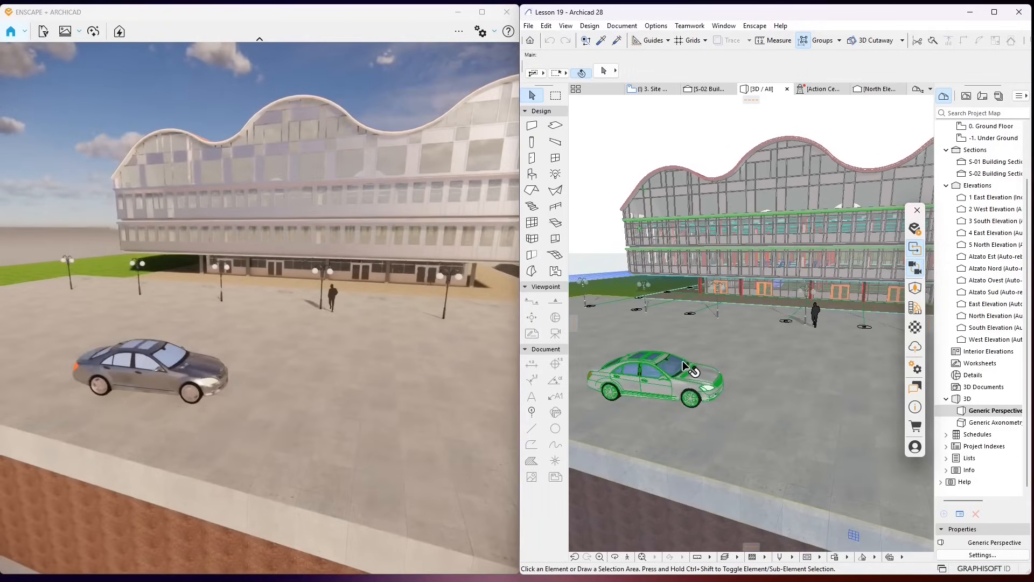
left_click(600, 244)
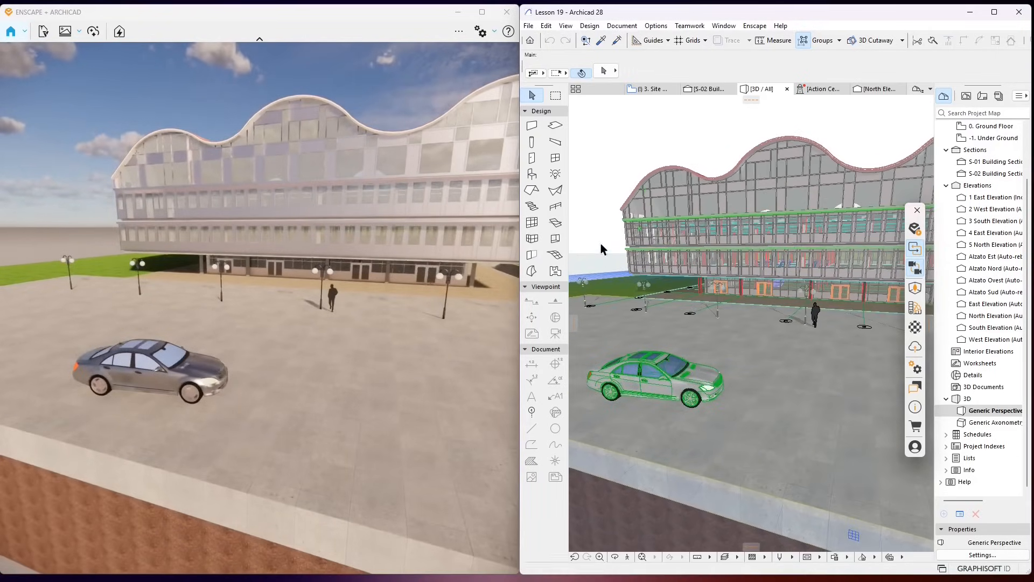
left_click(674, 415)
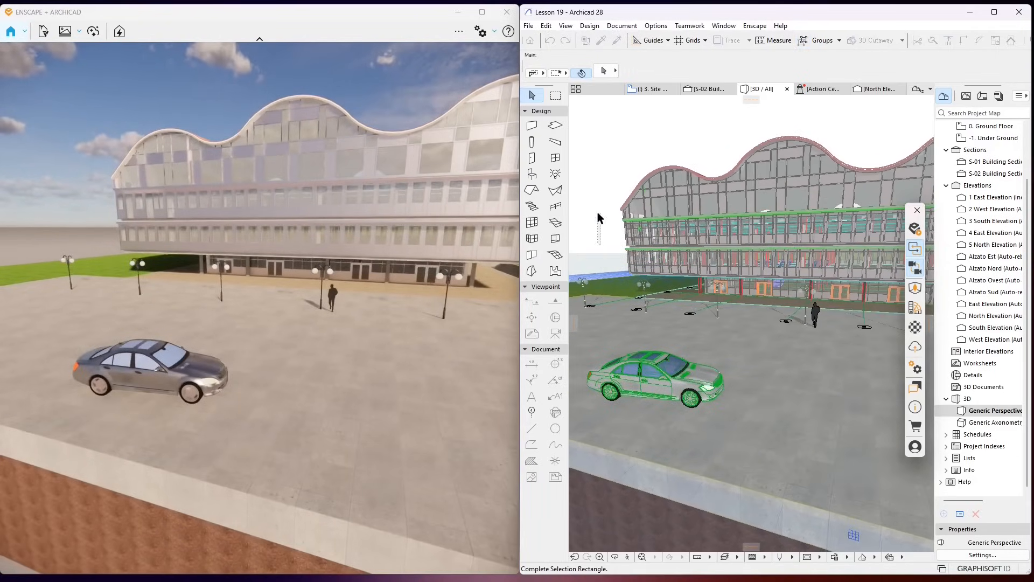
left_click(649, 378)
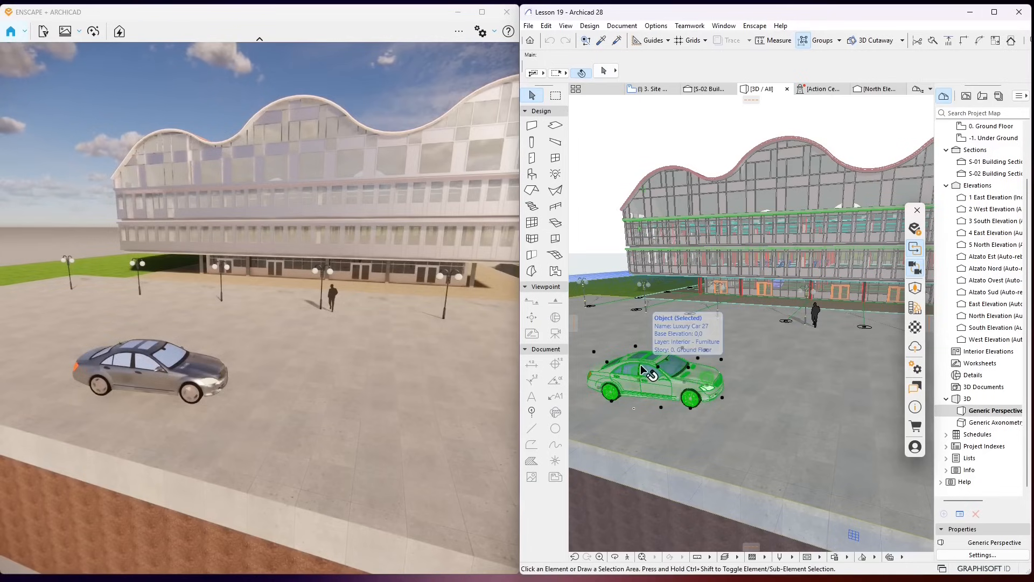
key("Delete")
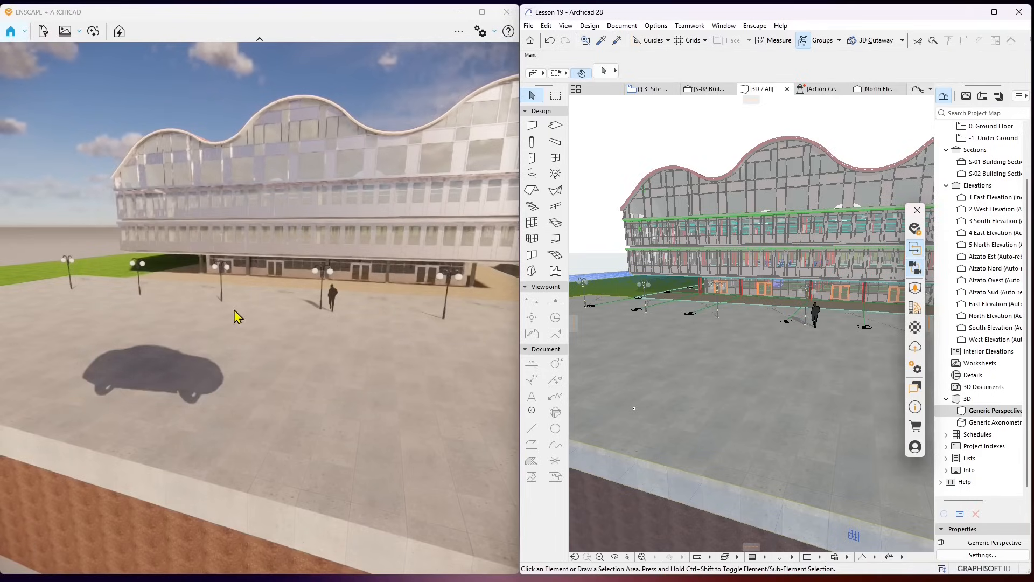
middle_click_drag(272, 394, 276, 391)
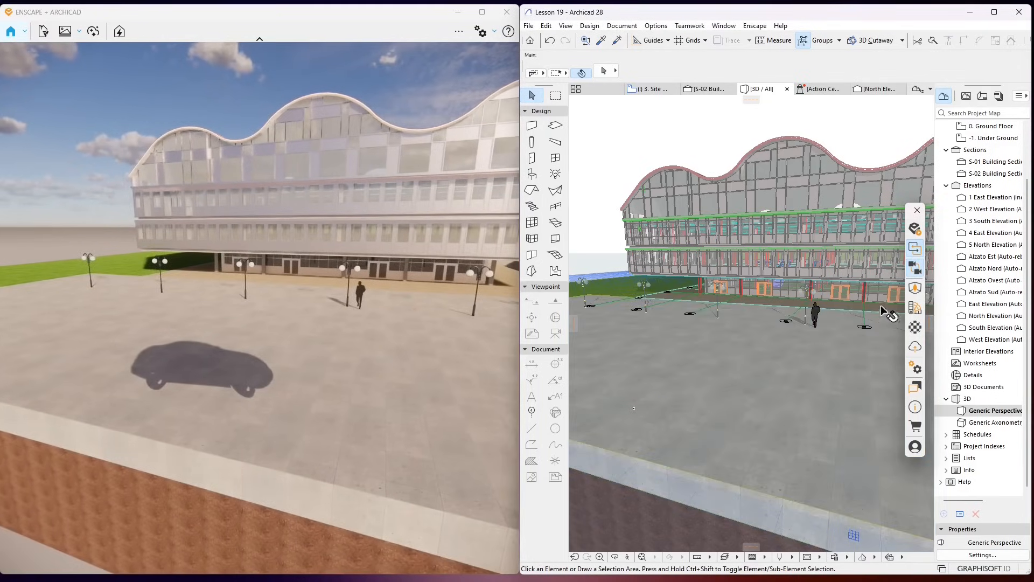
Step: Open the Enscape asset library and browse the Oggetti stradali category down to the surrounding buildings
left_click(915, 290)
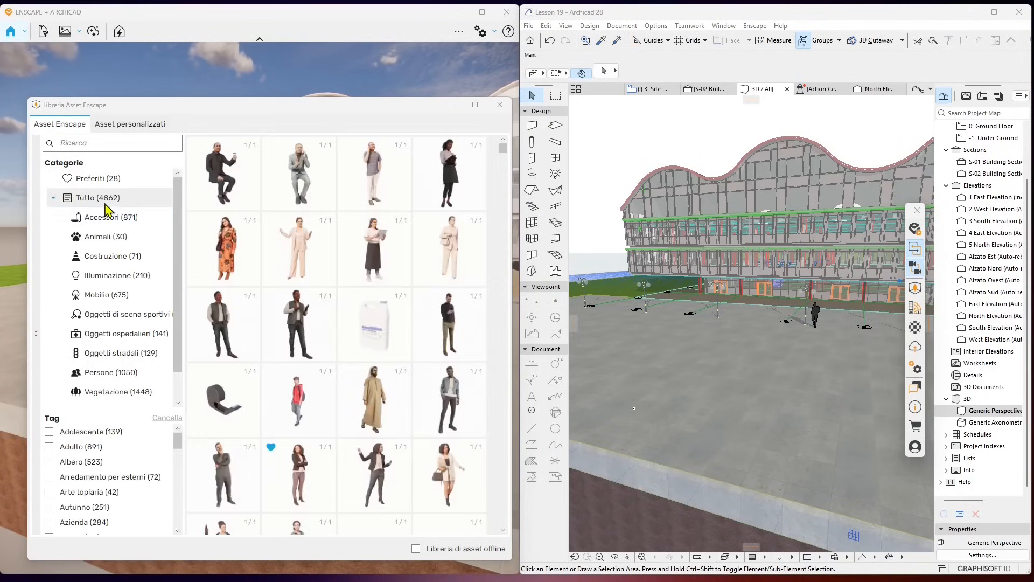
left_click(97, 357)
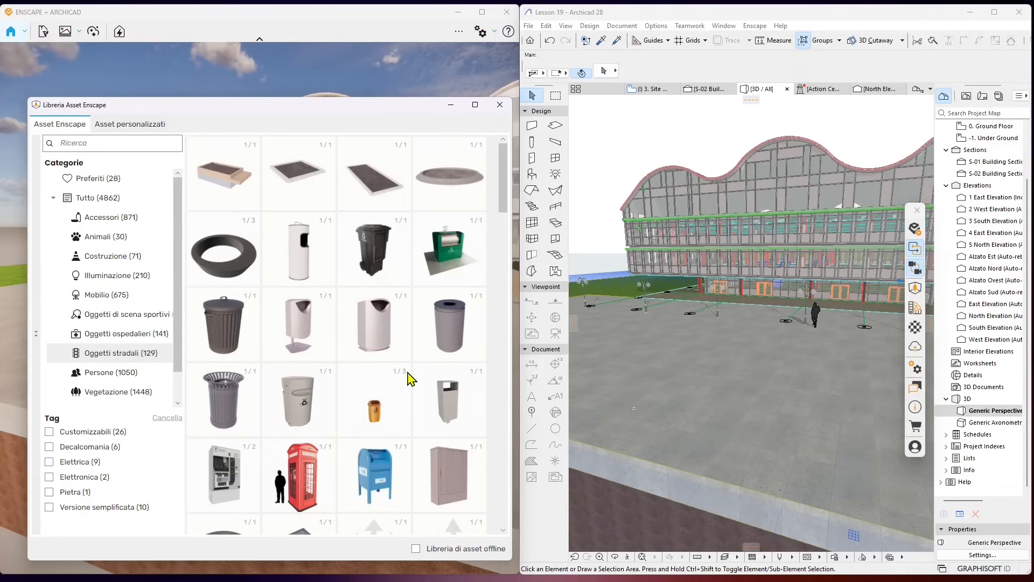
scroll(411, 379, "down", 4)
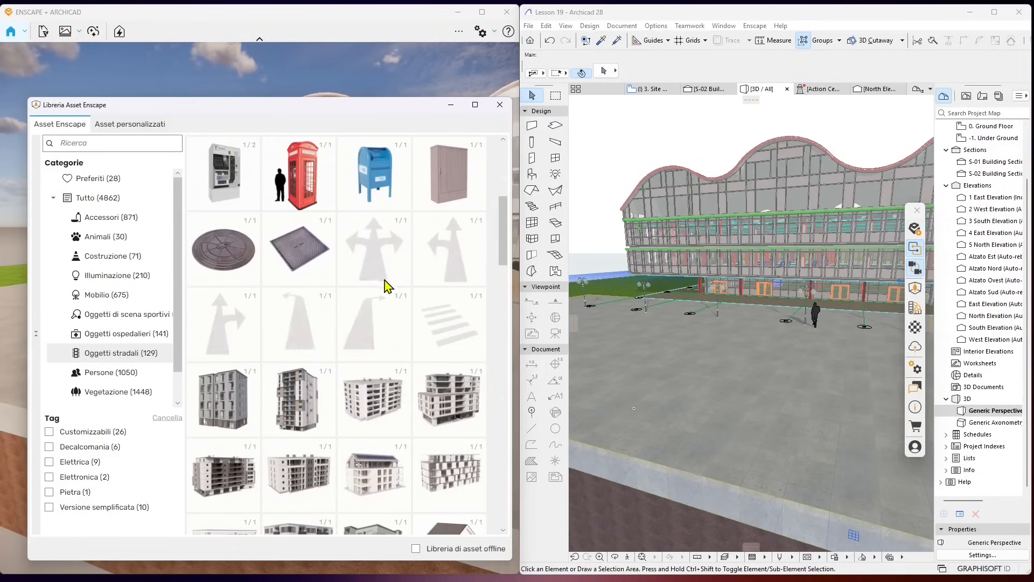
scroll(392, 392, "down", 2)
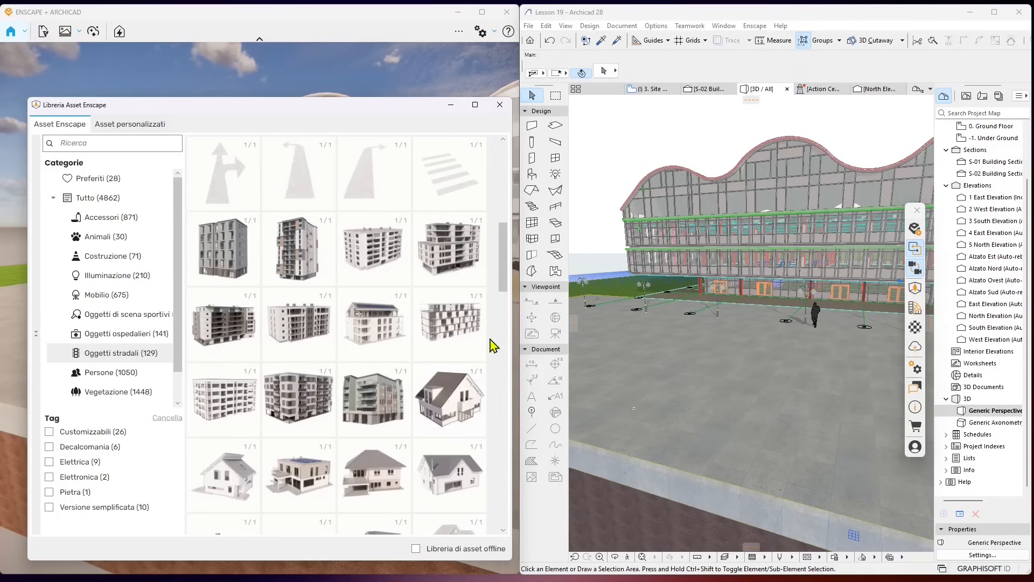
Step: Mark the asset "Edificio circostante 004: Condominio" as a favourite and place it on the grass beside the main building
left_click(718, 430)
scroll(717, 429, "down", 6)
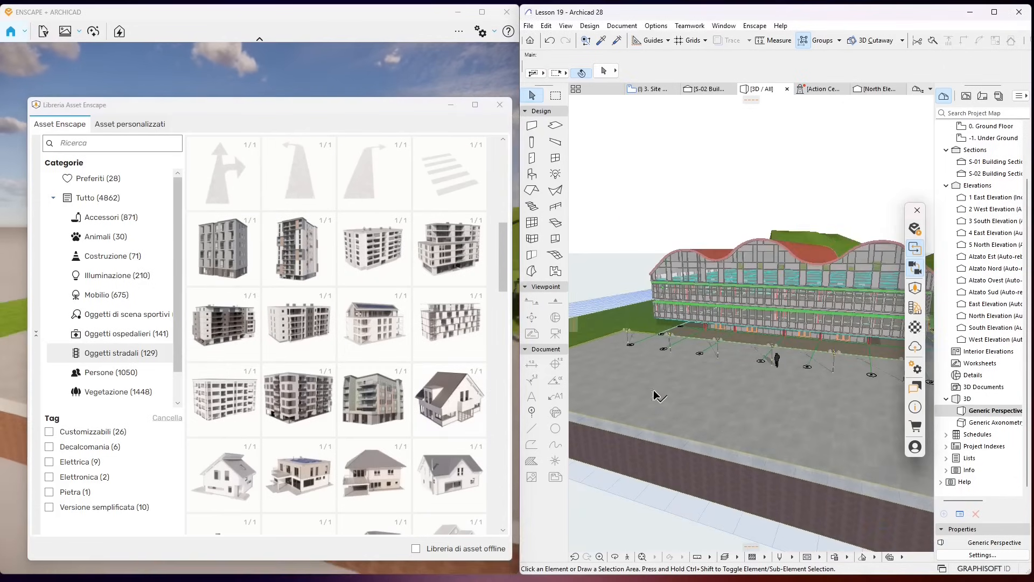
left_click(456, 258)
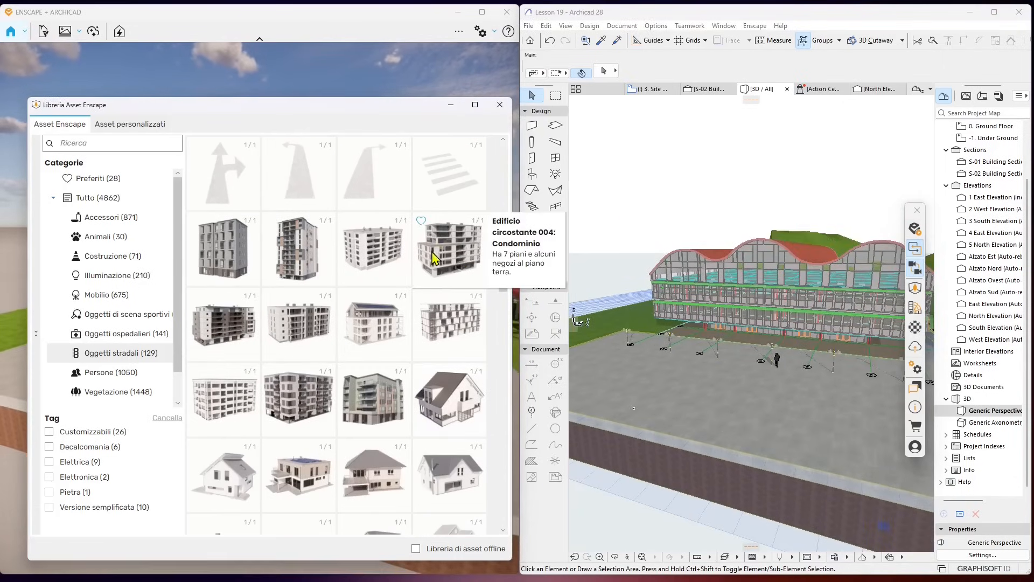
left_click(421, 222)
left_click(428, 243)
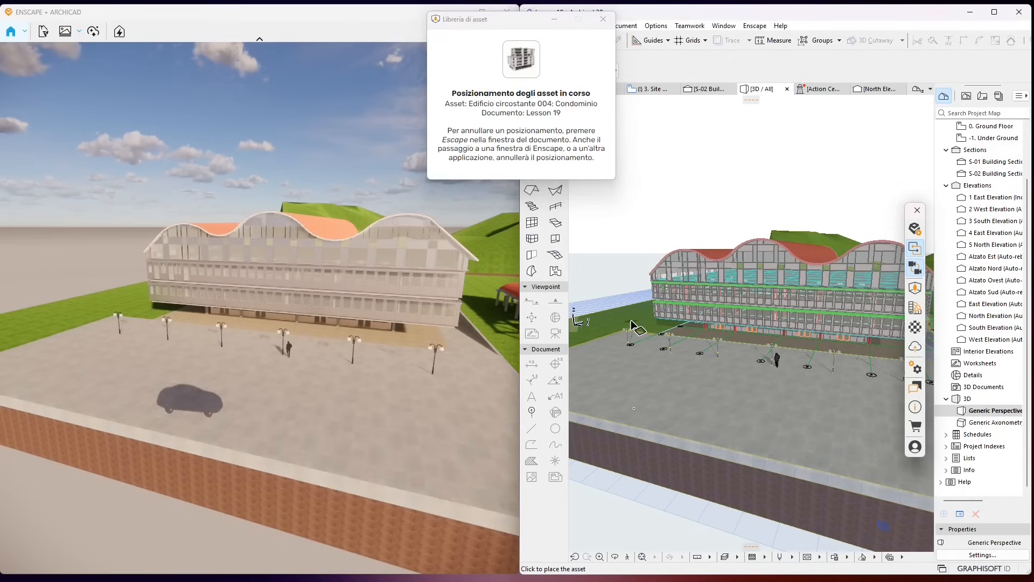
left_click(607, 314)
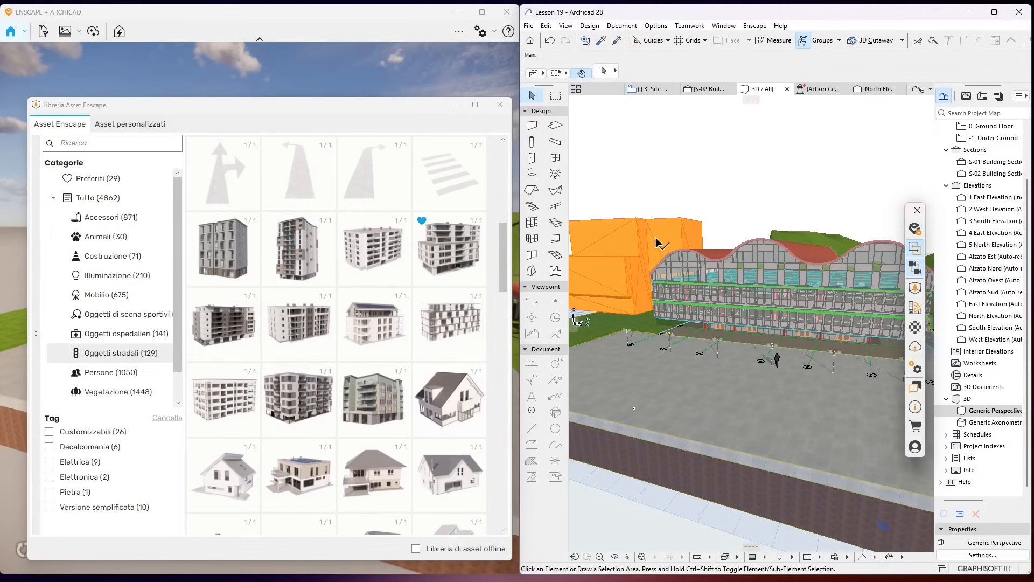
Step: Move the asset library off the render view and mark "Edificio circostante 023: Palazzina di uffici" as a favourite
left_click_drag(383, 113, 777, 94)
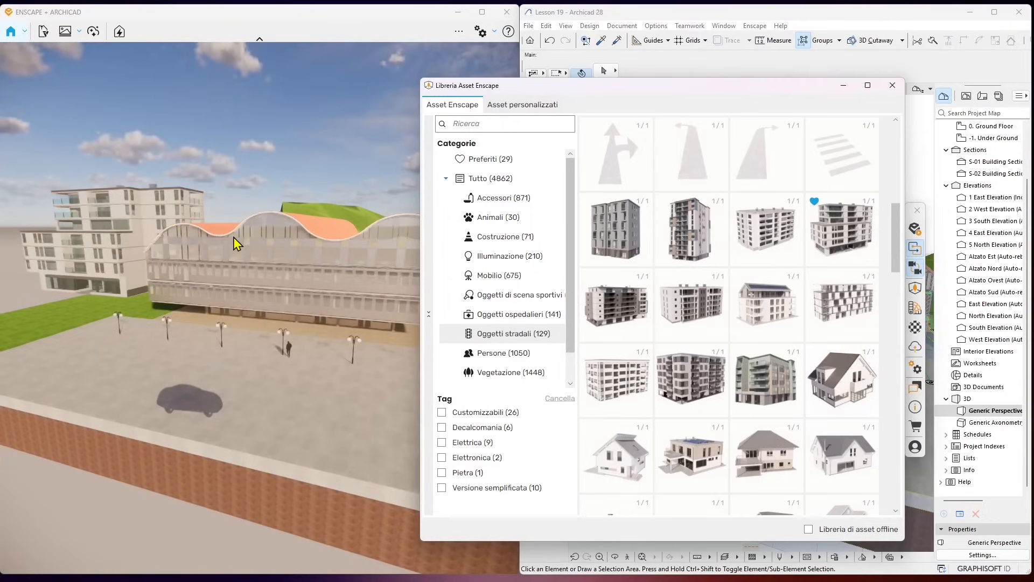
scroll(660, 422, "down", 2)
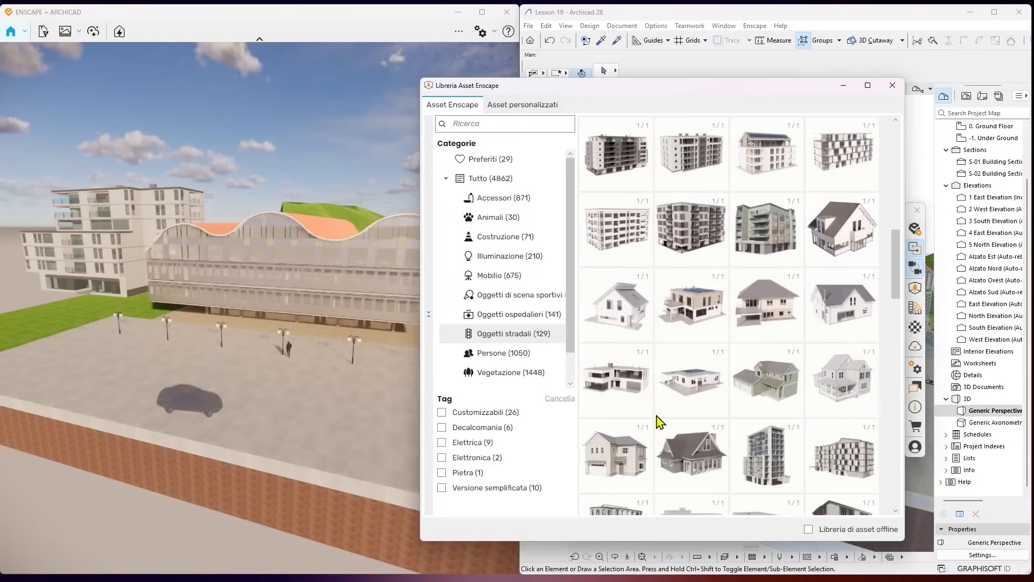
left_click(738, 427)
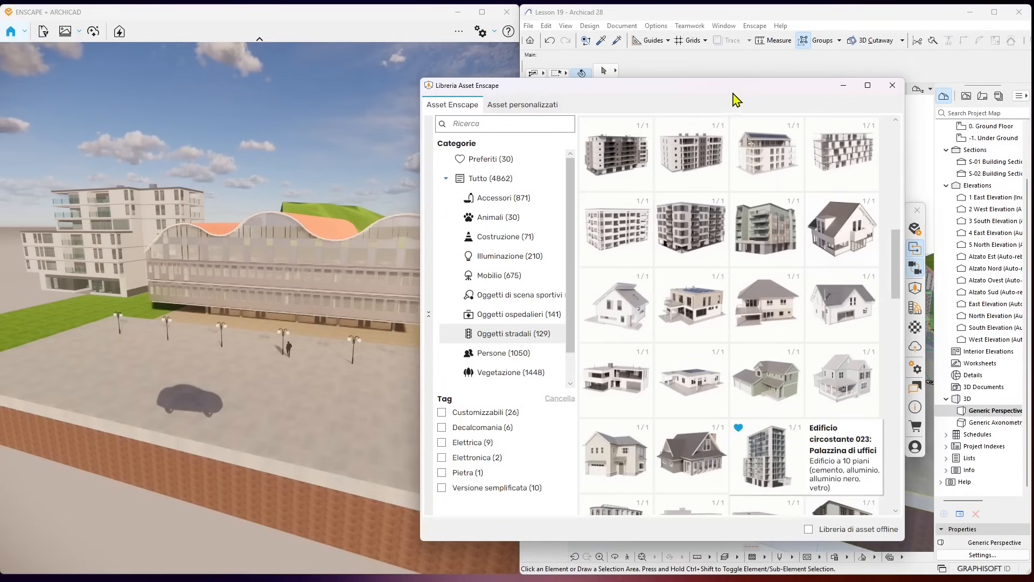
left_click_drag(736, 99, 864, 152)
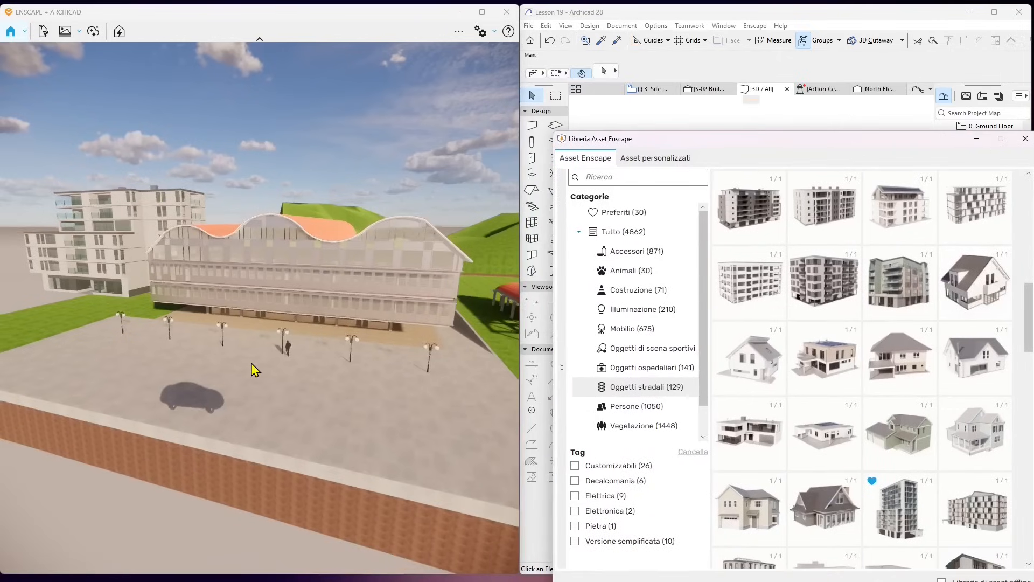
scroll(251, 363, "down", 6)
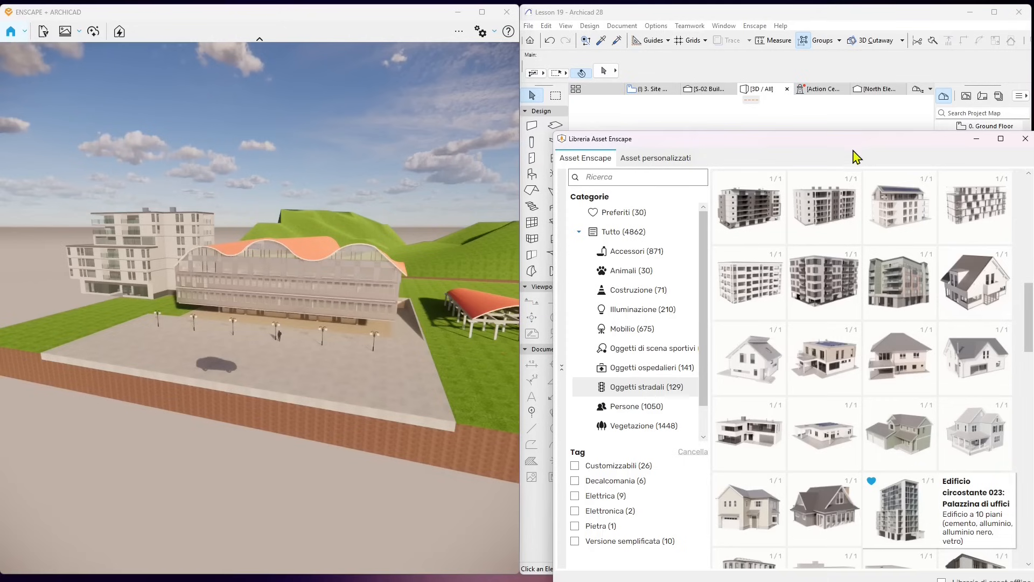
left_click_drag(837, 138, 696, 100)
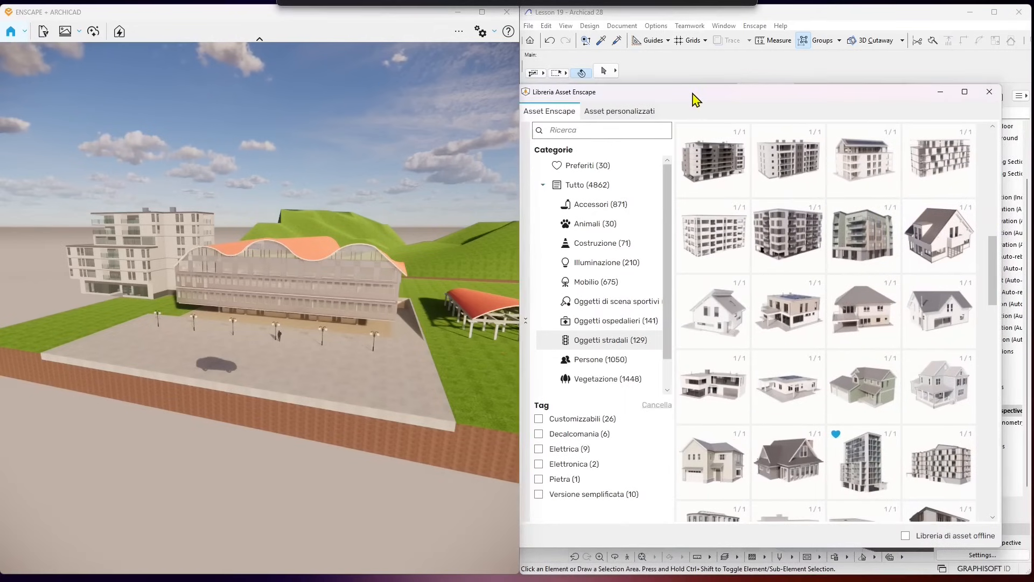
left_click_drag(821, 101, 531, 102)
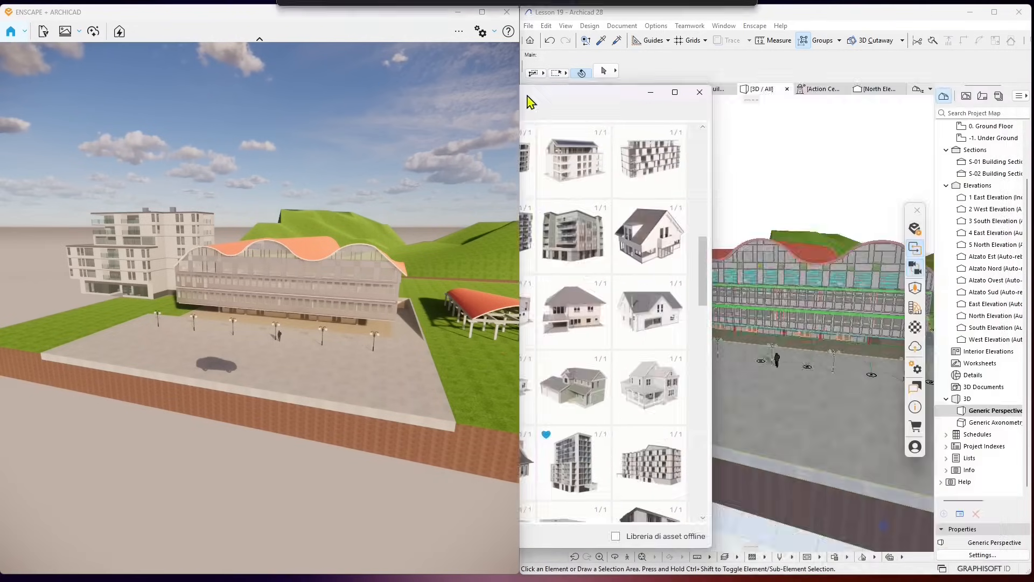
Step: Turn off the Enscape window preference that keeps it pinned on top of the CAD application, and close the settings
left_click(493, 34)
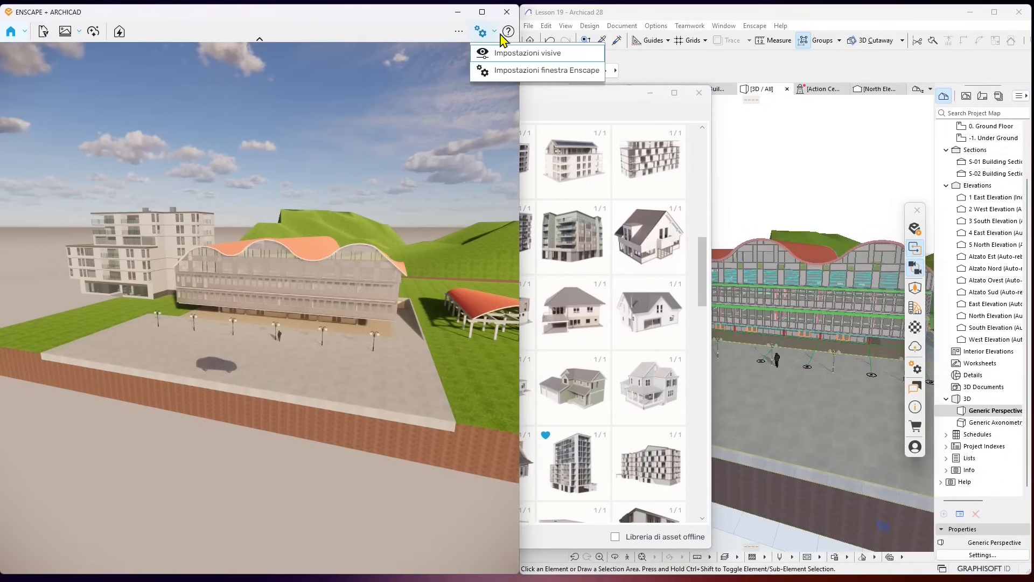
left_click(558, 74)
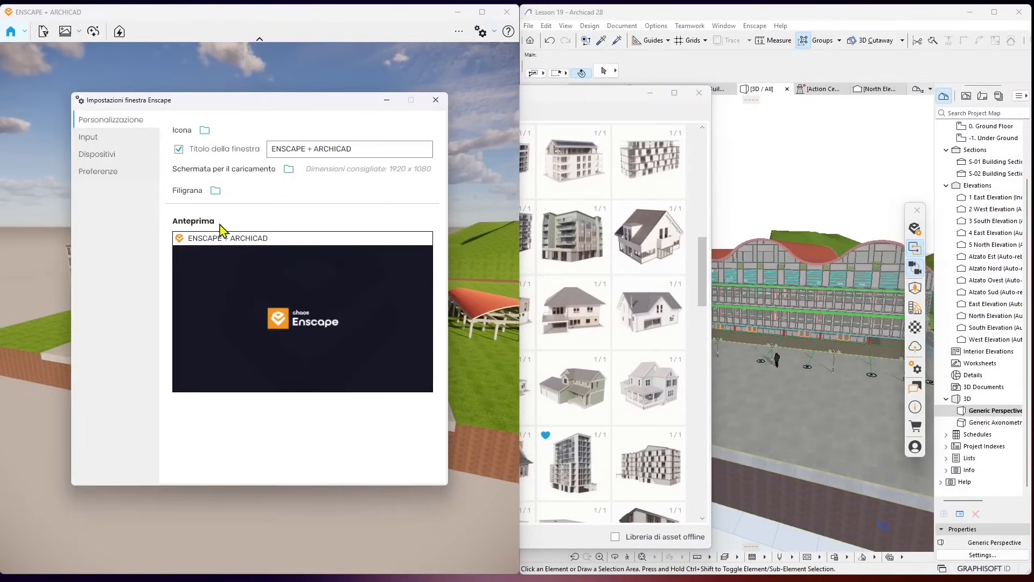
left_click(103, 171)
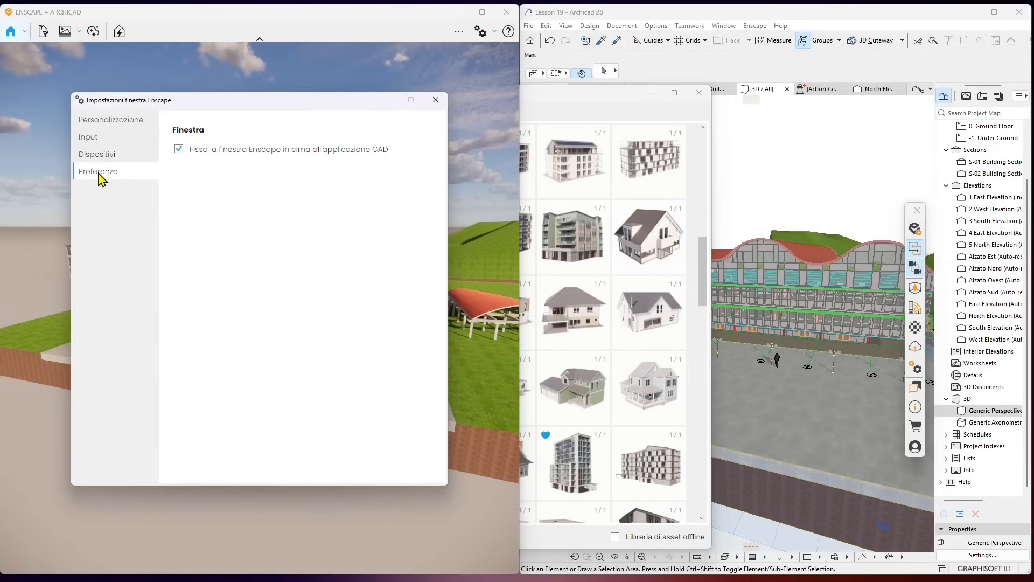
left_click(179, 149)
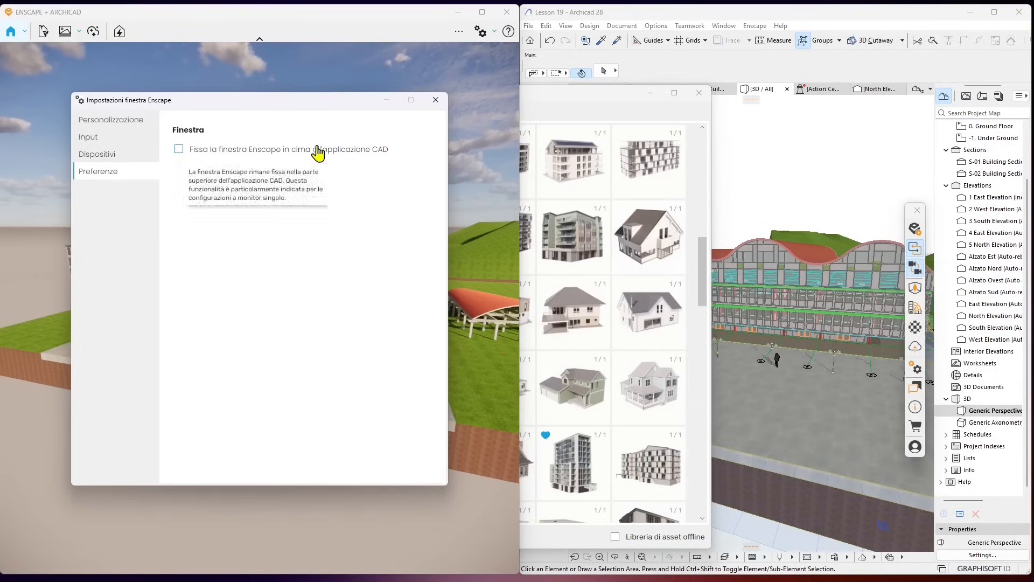
left_click(435, 100)
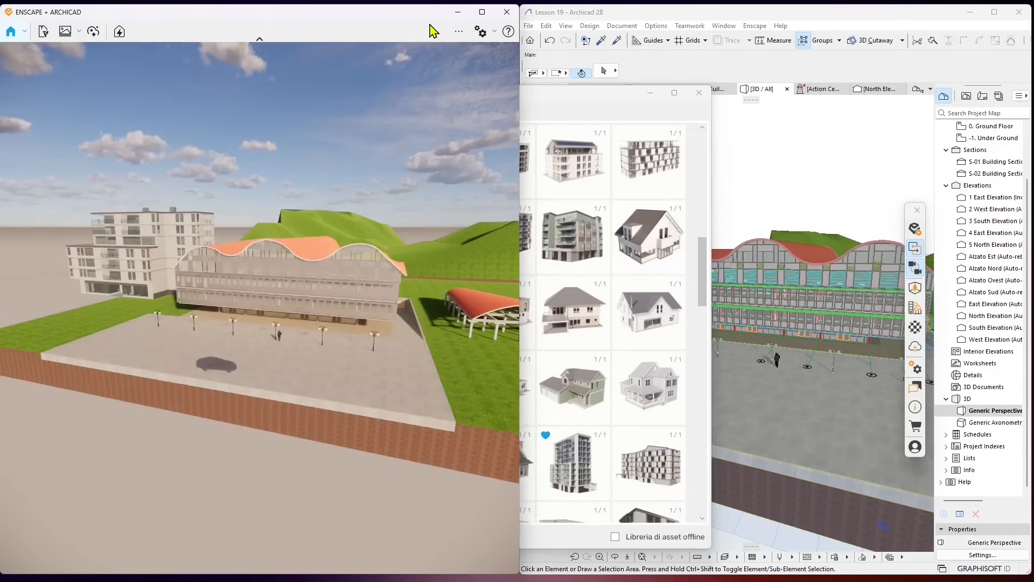
Step: Place the favourite asset "Edificio circostante 023: Palazzina di uffici" at the near corner of the site terrain, next to the first surrounding building
left_click_drag(572, 111, 452, 90)
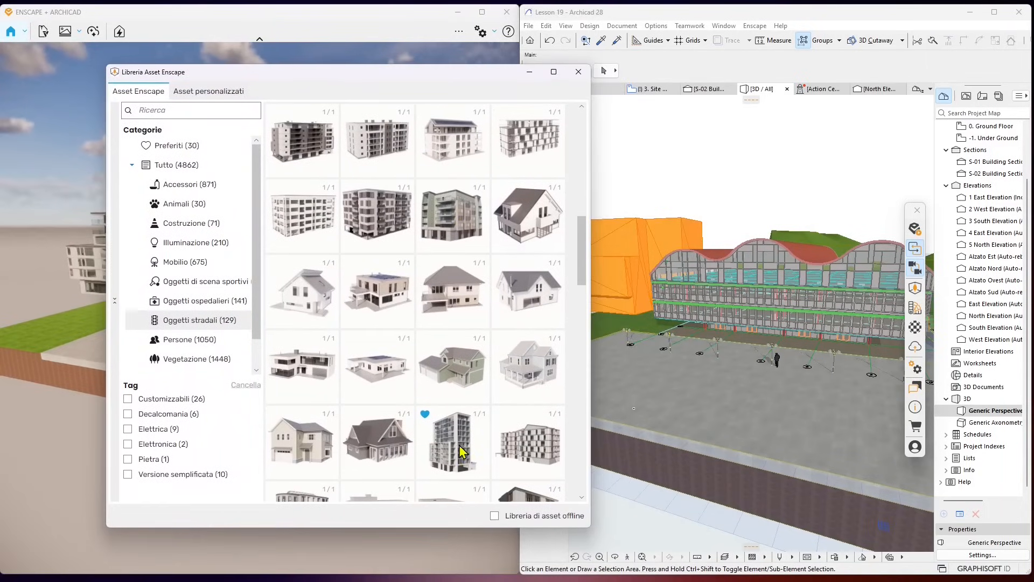
left_click(737, 373)
scroll(756, 410, "down", 4)
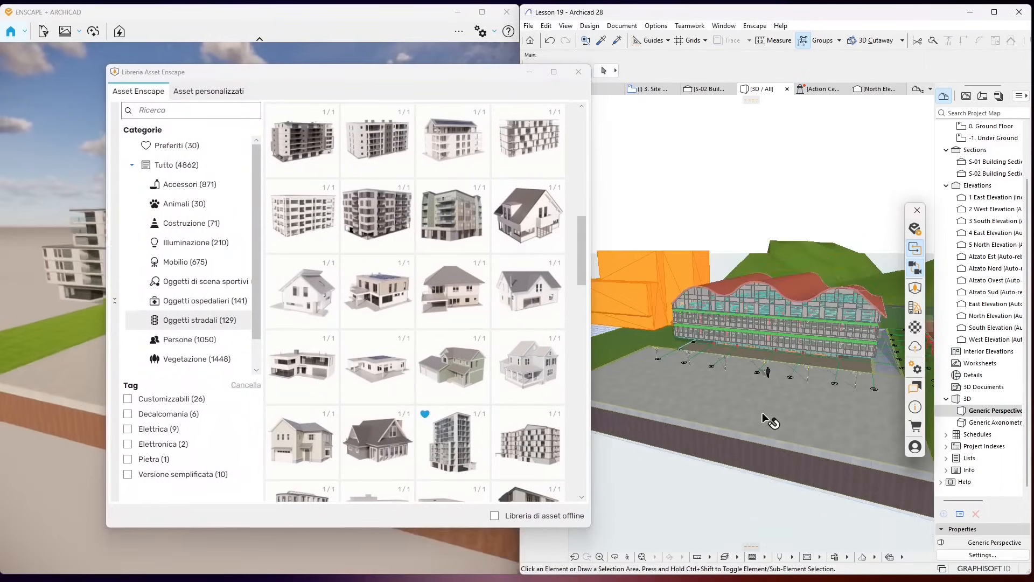
scroll(754, 399, "down", 3)
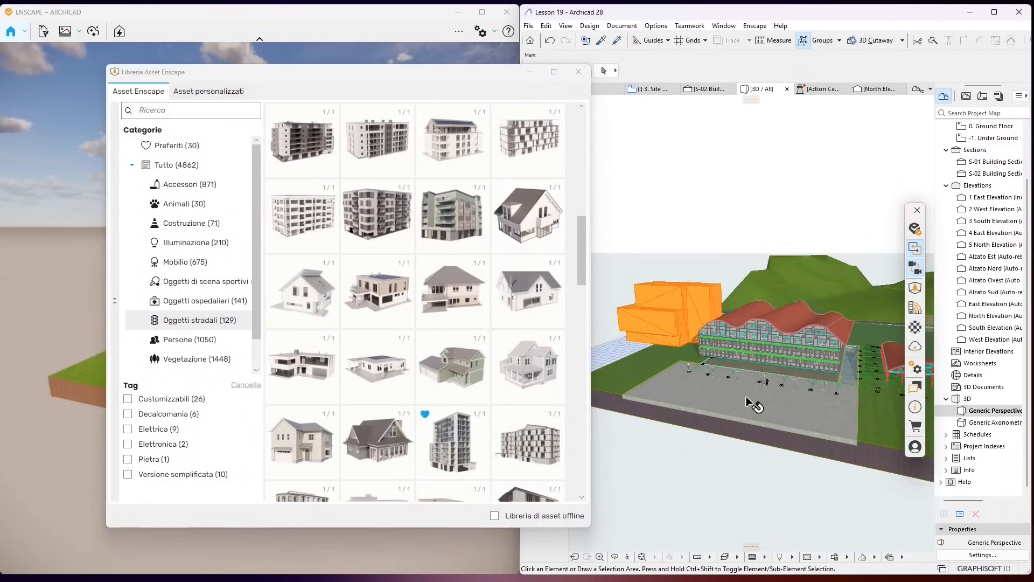
left_click(614, 385)
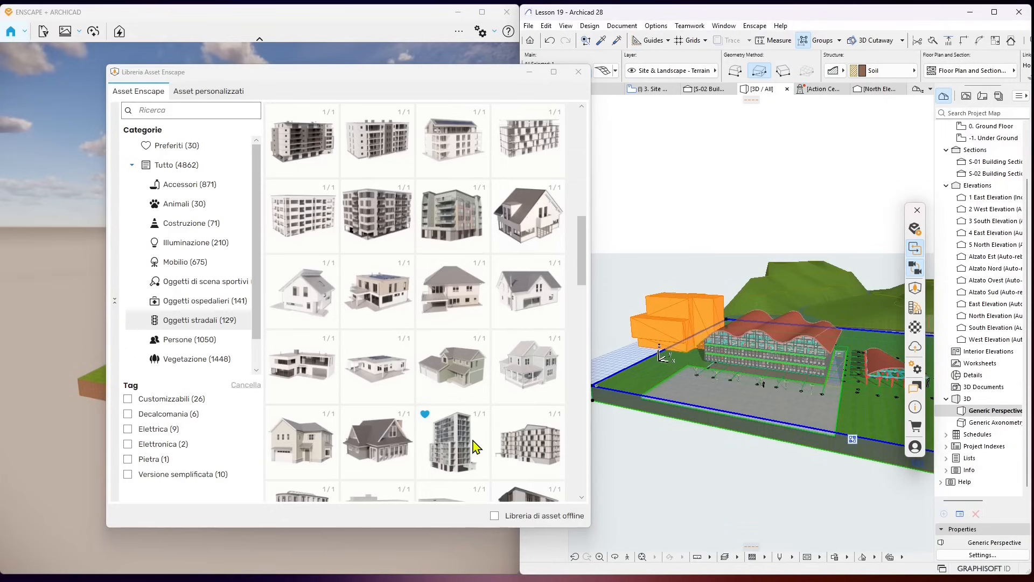
left_click(491, 444)
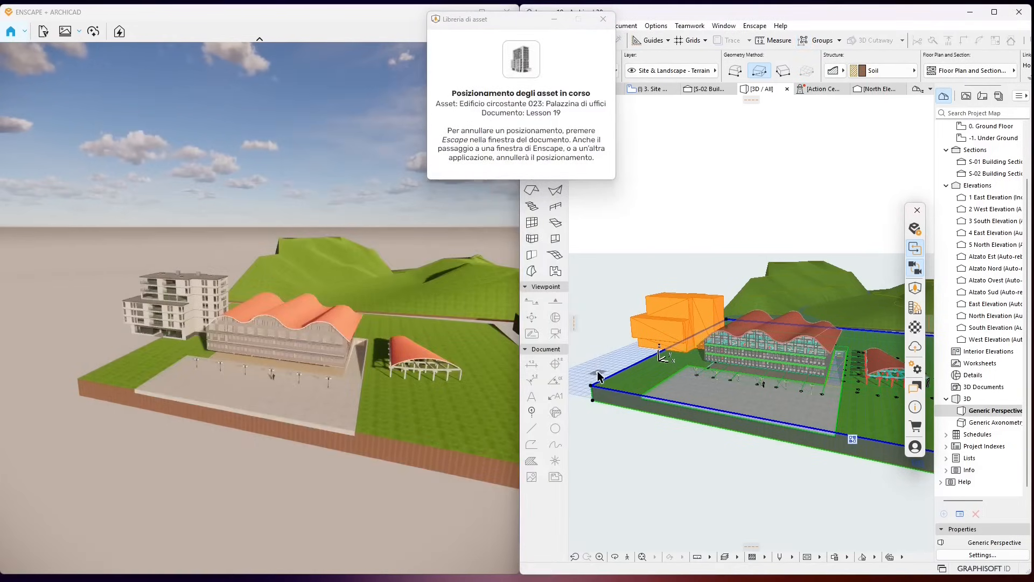
left_click(598, 371)
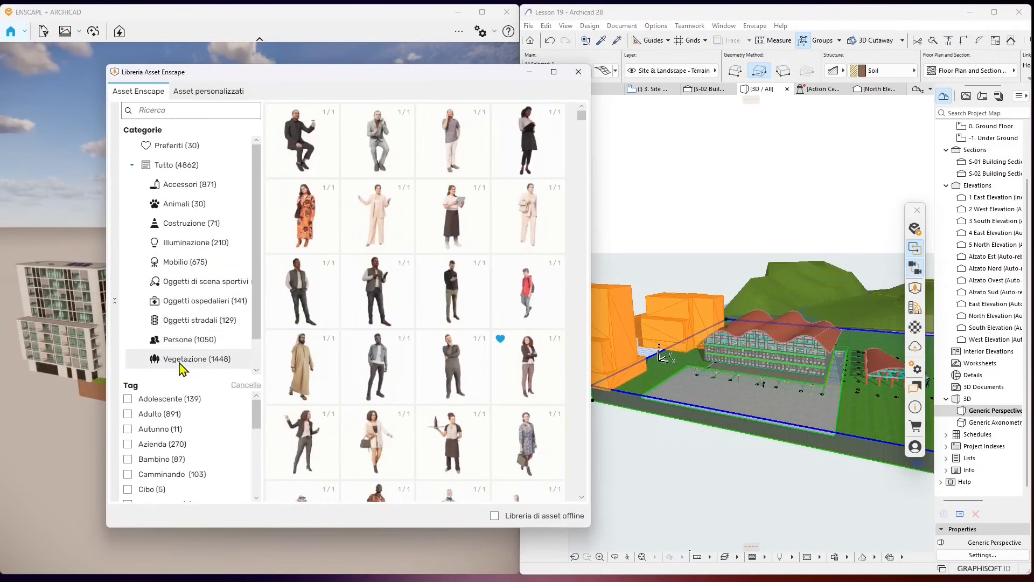
Step: Browse the Vegetazione category and then the Veicoli category of the asset library down to the simplified cars and other vehicles
left_click(180, 360)
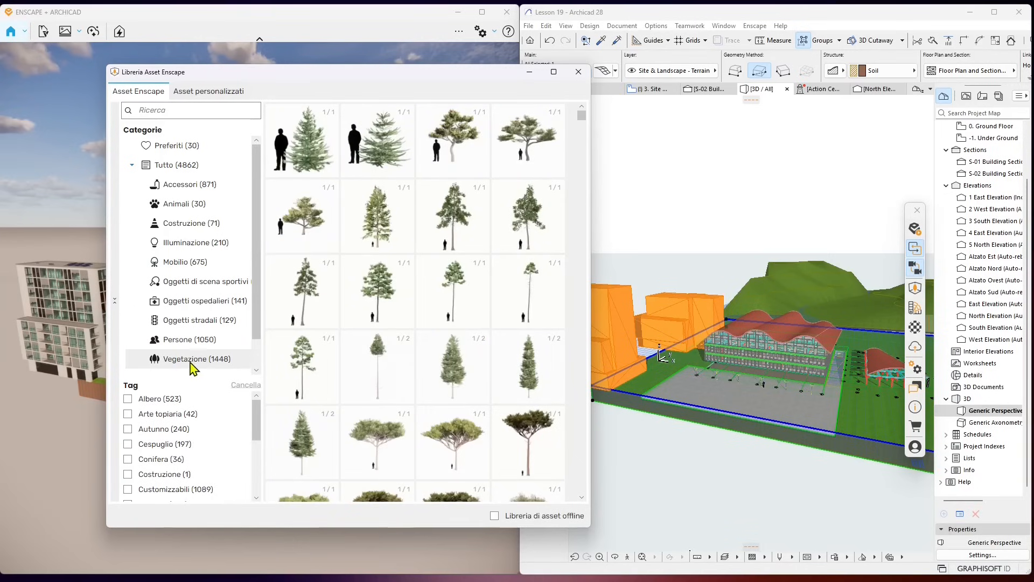
scroll(188, 369, "down", 2)
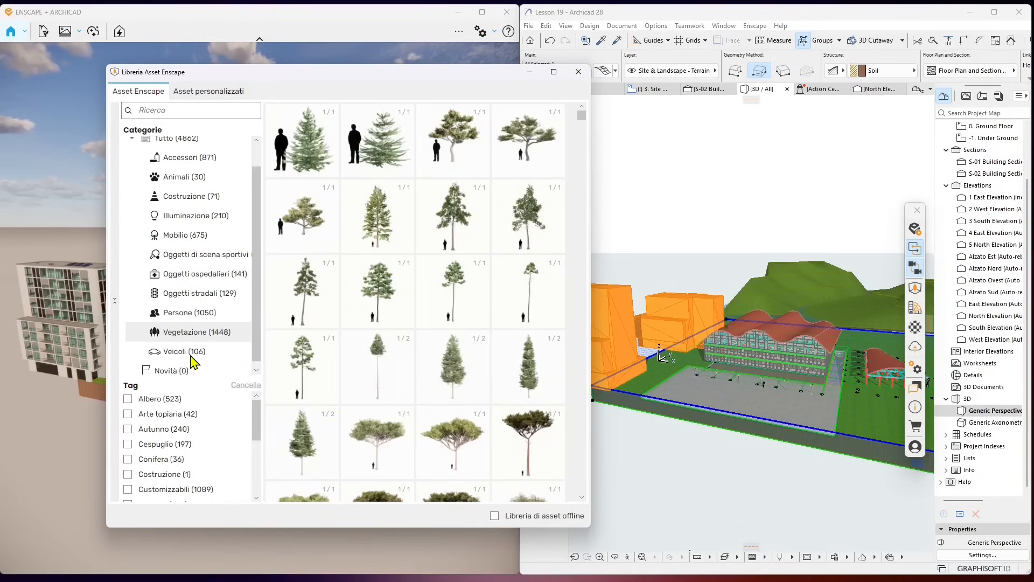
left_click(184, 353)
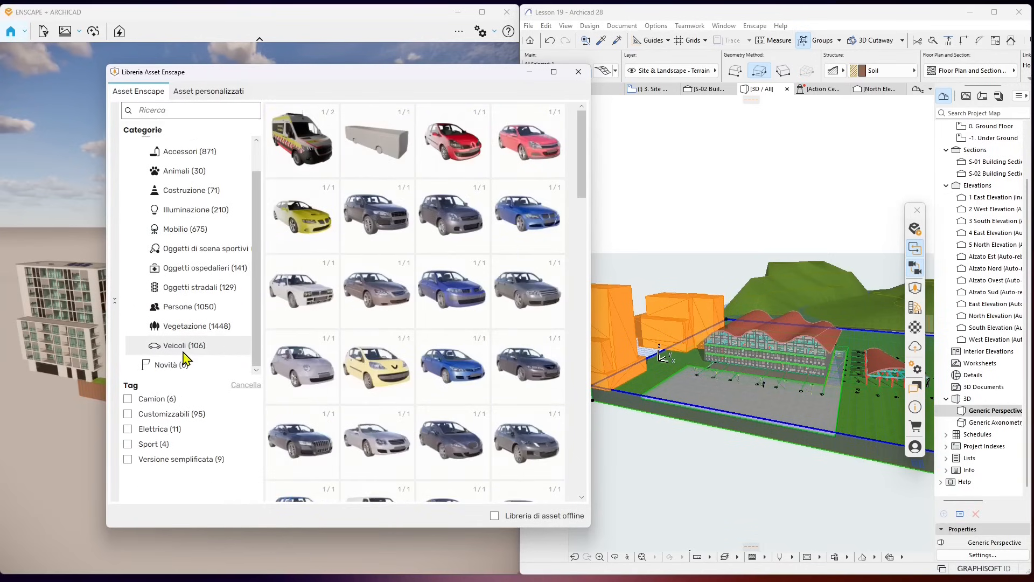
scroll(510, 310, "down", 1)
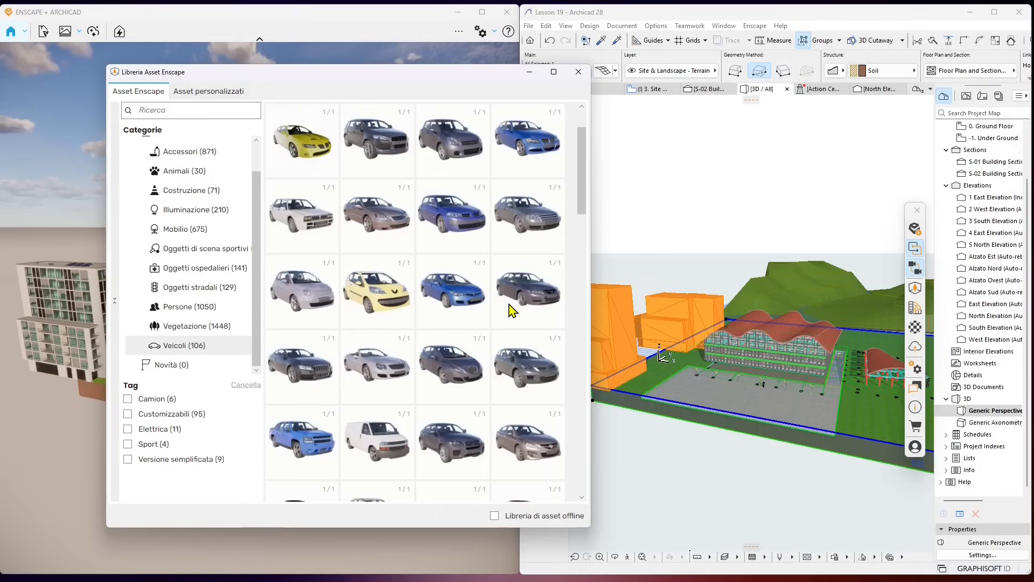
scroll(511, 305, "down", 1)
scroll(377, 279, "down", 1)
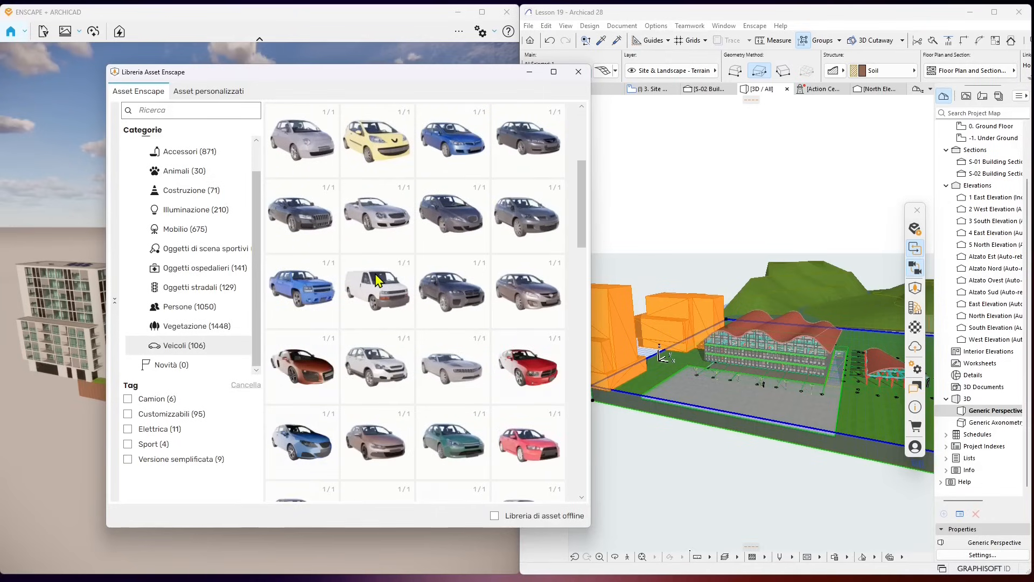
scroll(458, 331, "down", 1)
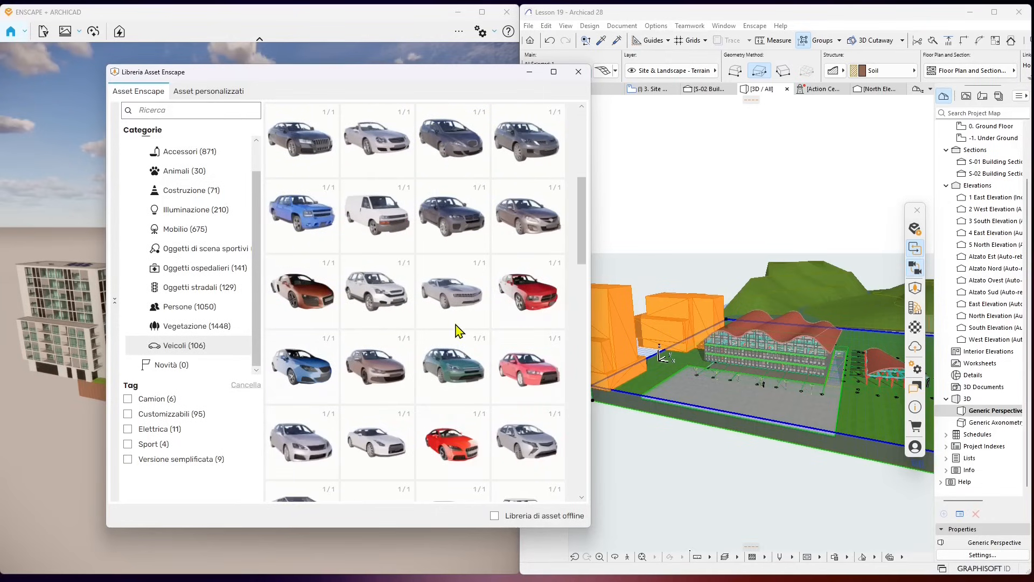
scroll(458, 331, "down", 2)
scroll(458, 330, "down", 1)
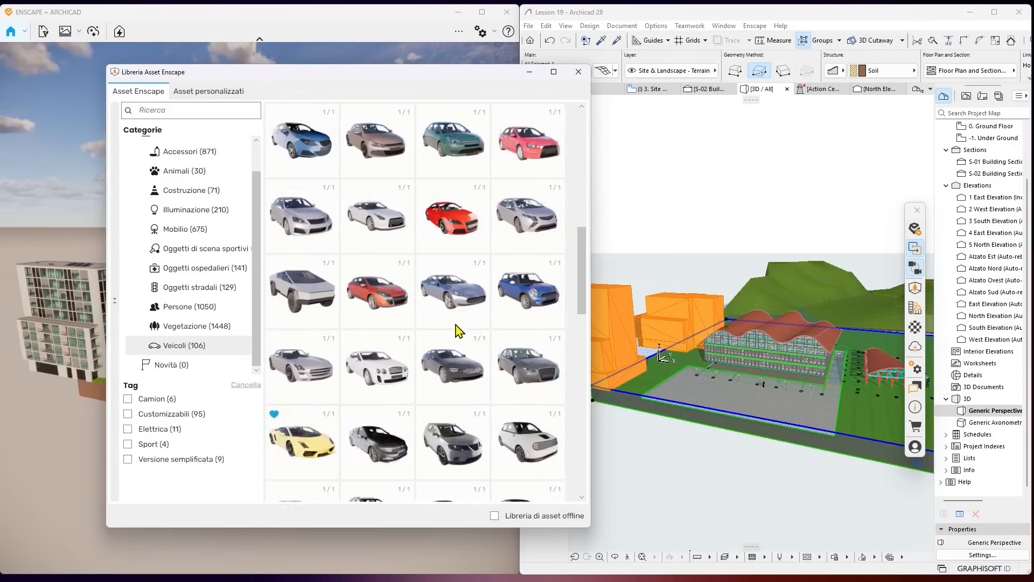
scroll(458, 331, "down", 3)
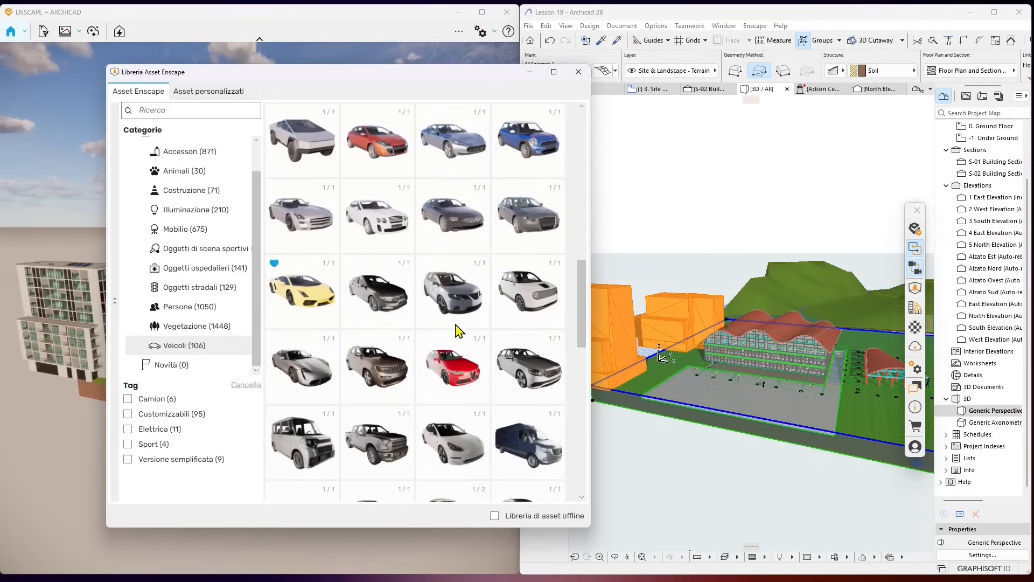
scroll(460, 350, "down", 1)
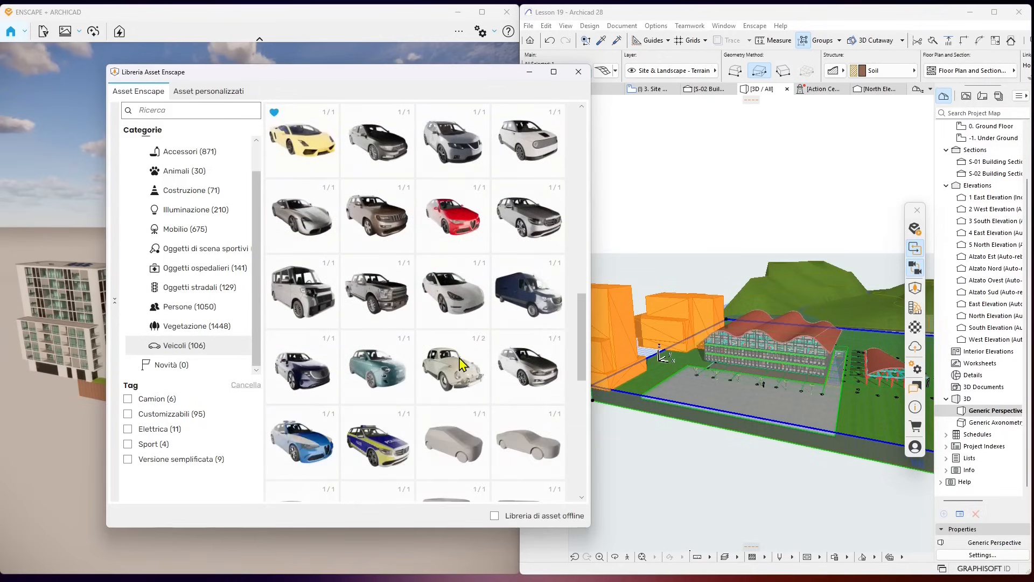
scroll(462, 376, "down", 4)
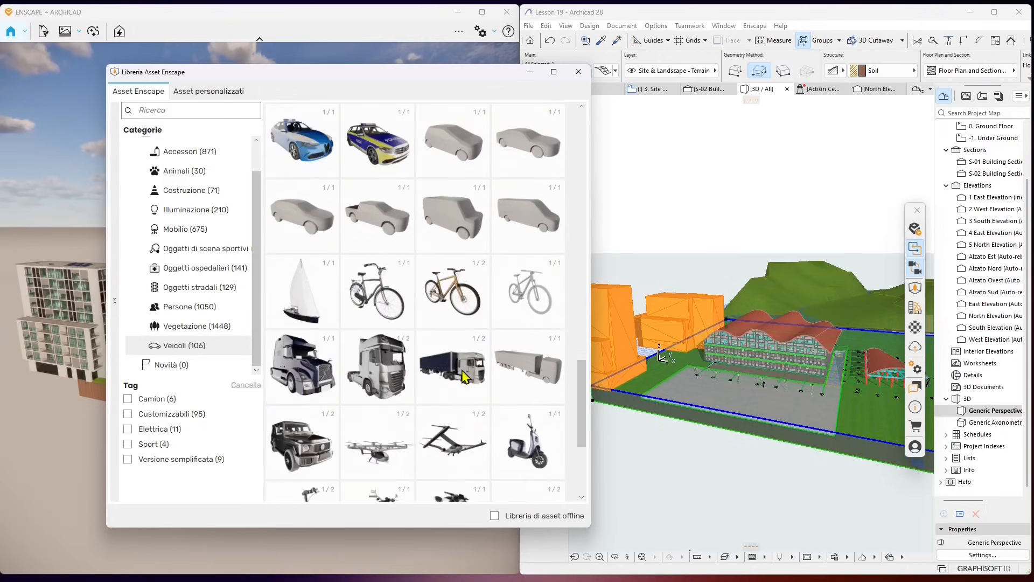
scroll(462, 376, "up", 1)
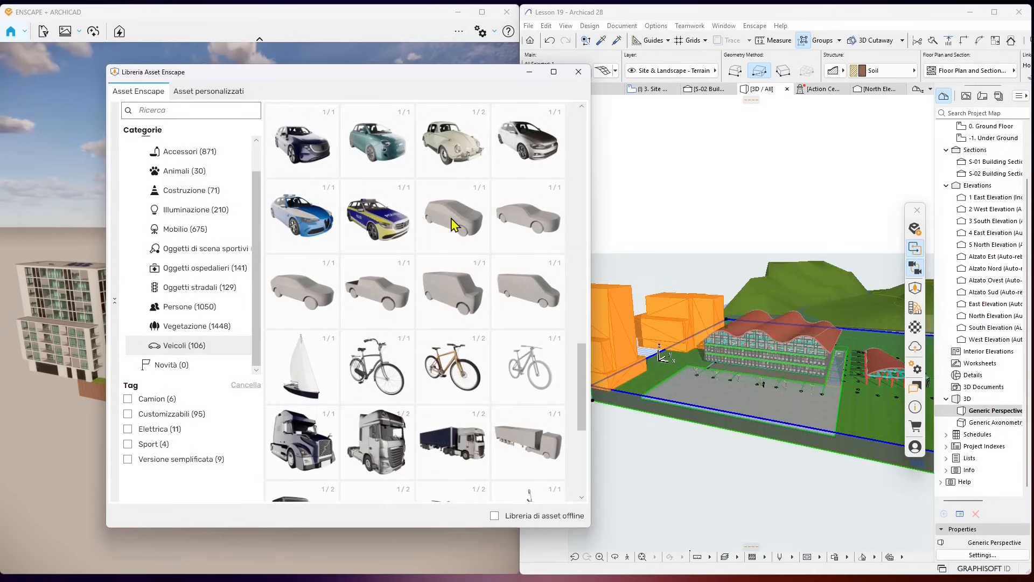
Step: Mark the vehicle assets "Automobile semplificata 004" and "Barca a vela 001" as favourites
mouse_move(453, 218)
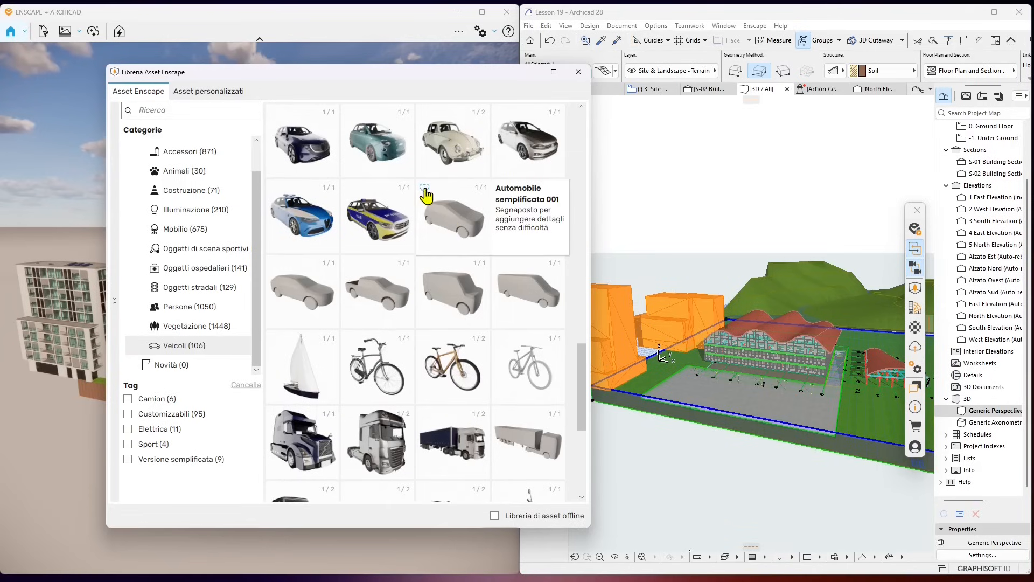
mouse_move(375, 283)
left_click(349, 266)
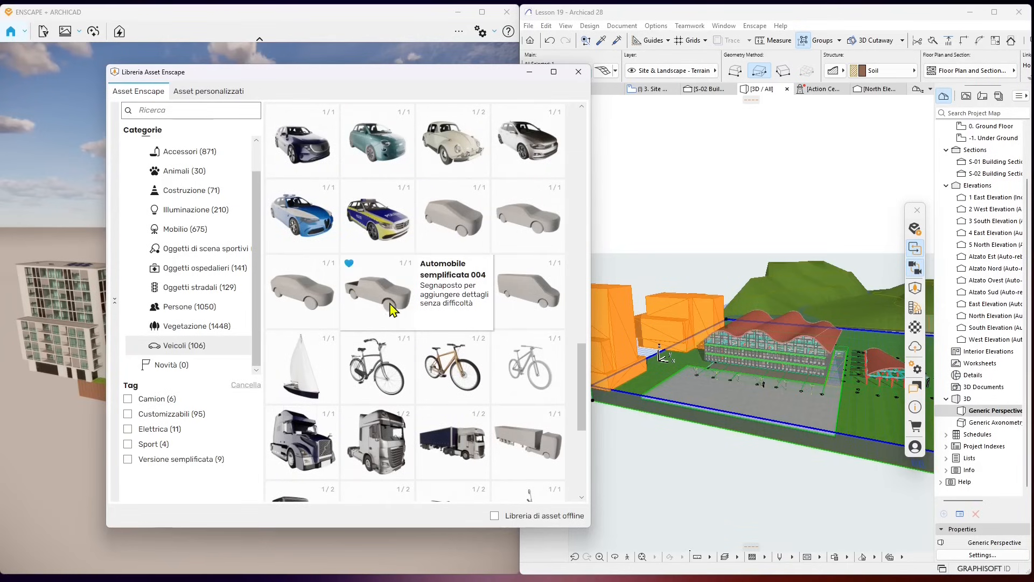
scroll(401, 393, "down", 2)
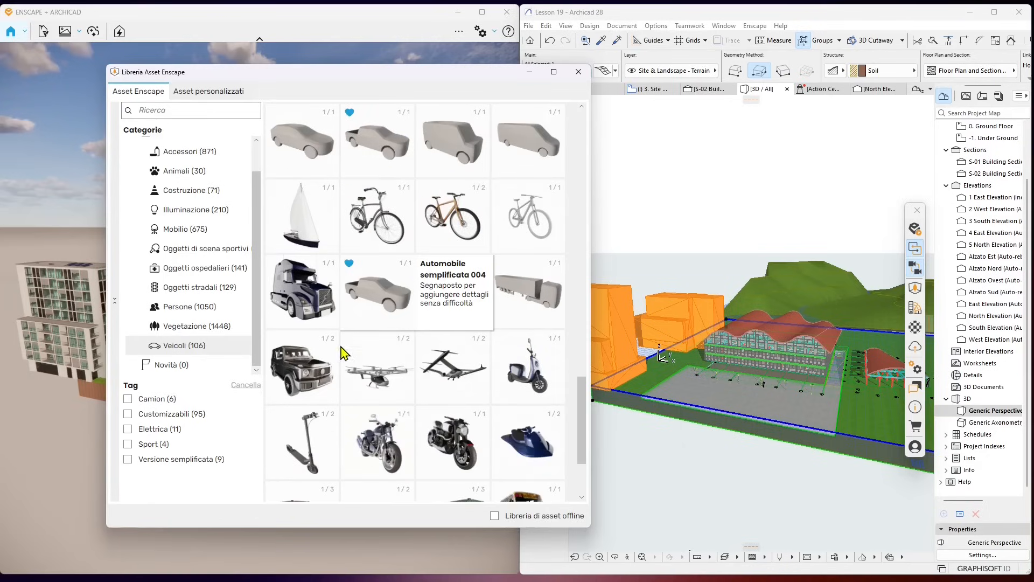
mouse_move(315, 204)
left_click(274, 188)
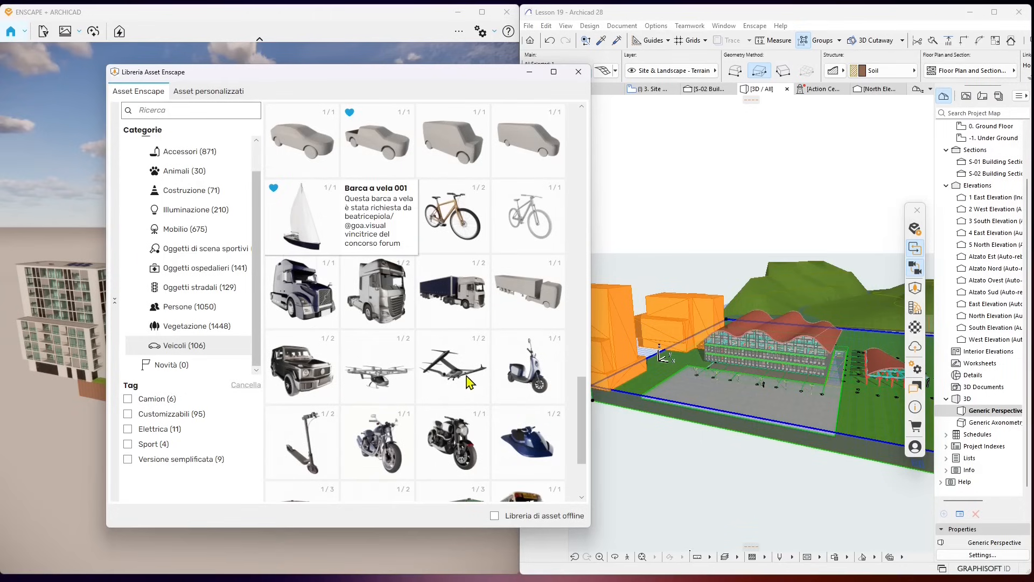
scroll(469, 382, "down", 3)
scroll(195, 227, "up", 1)
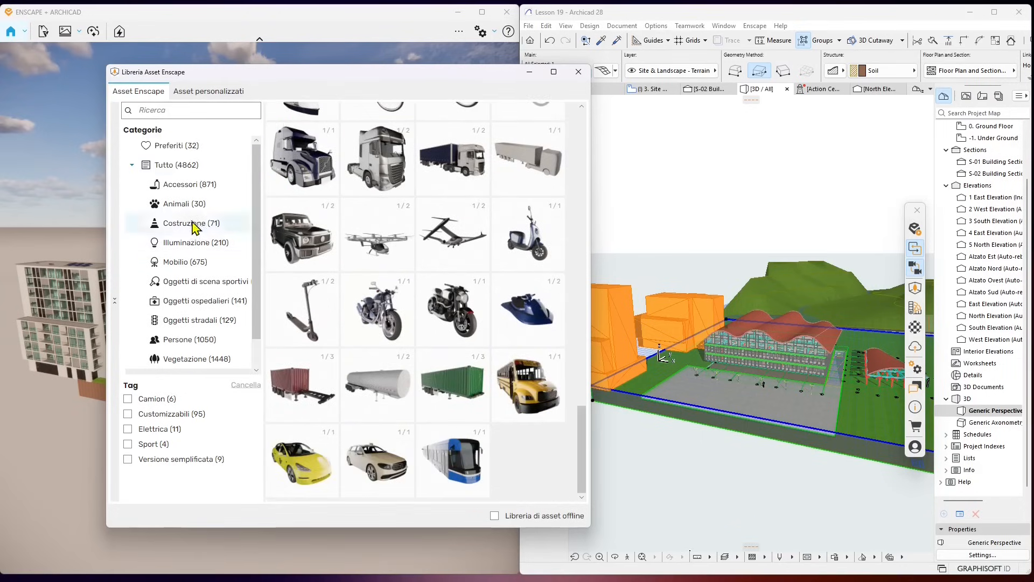
Step: Place the favourite asset "Automobile semplificata 004" on the paved area in front of the wavy-roofed building
left_click(193, 148)
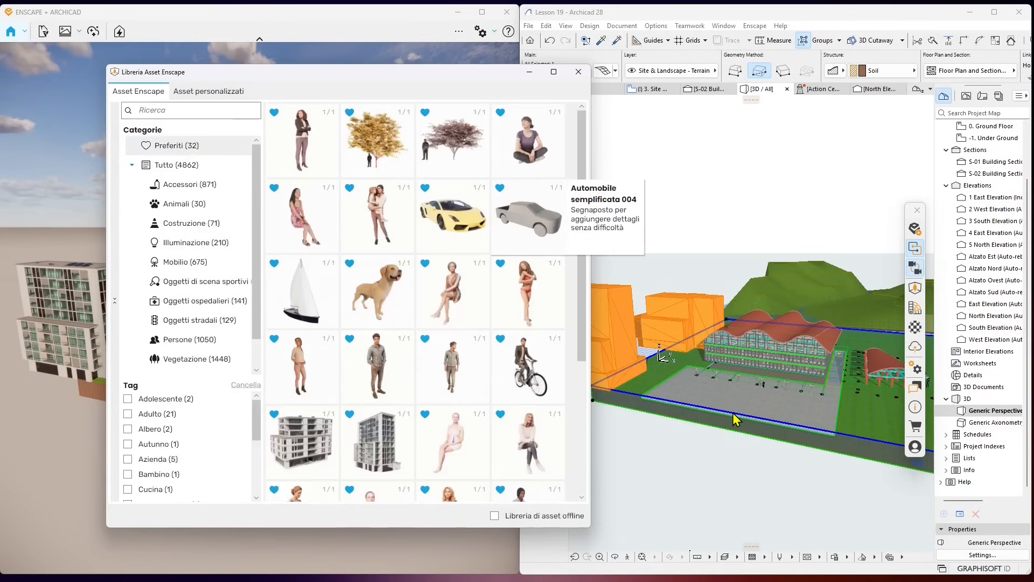
left_click(697, 394)
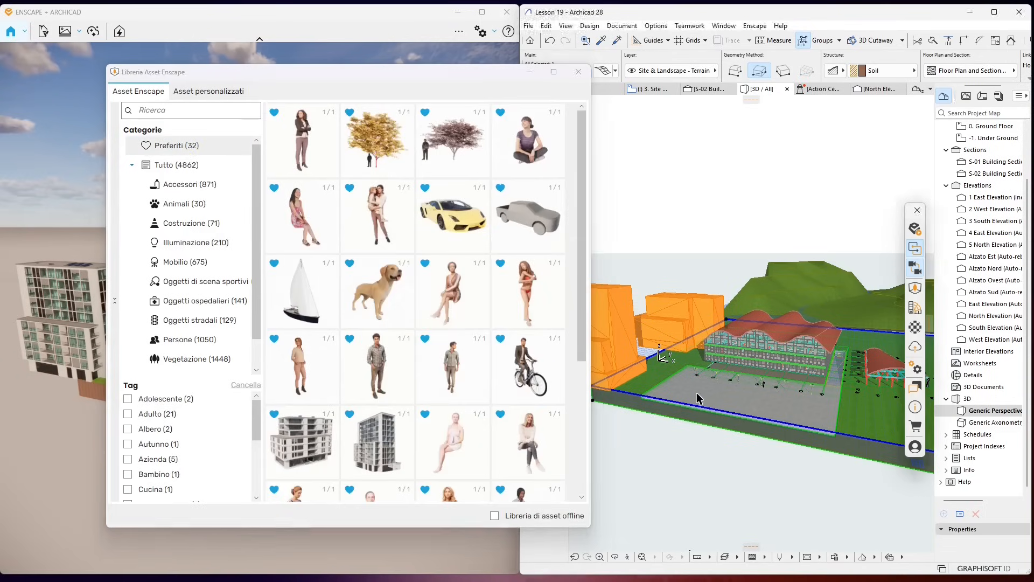
scroll(724, 412, "up", 3)
scroll(730, 417, "up", 5)
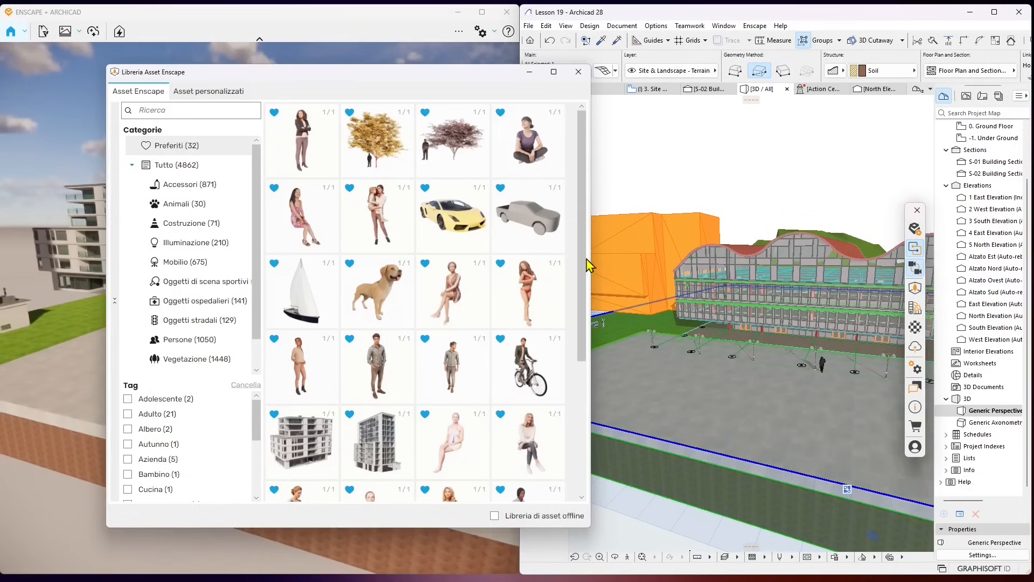
left_click(540, 212)
left_click(716, 394)
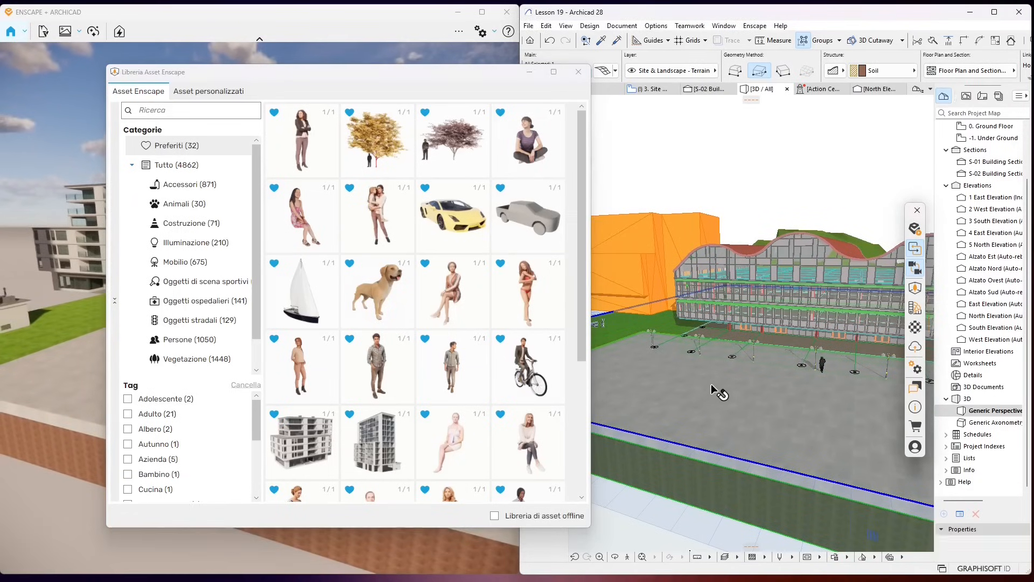
left_click(553, 234)
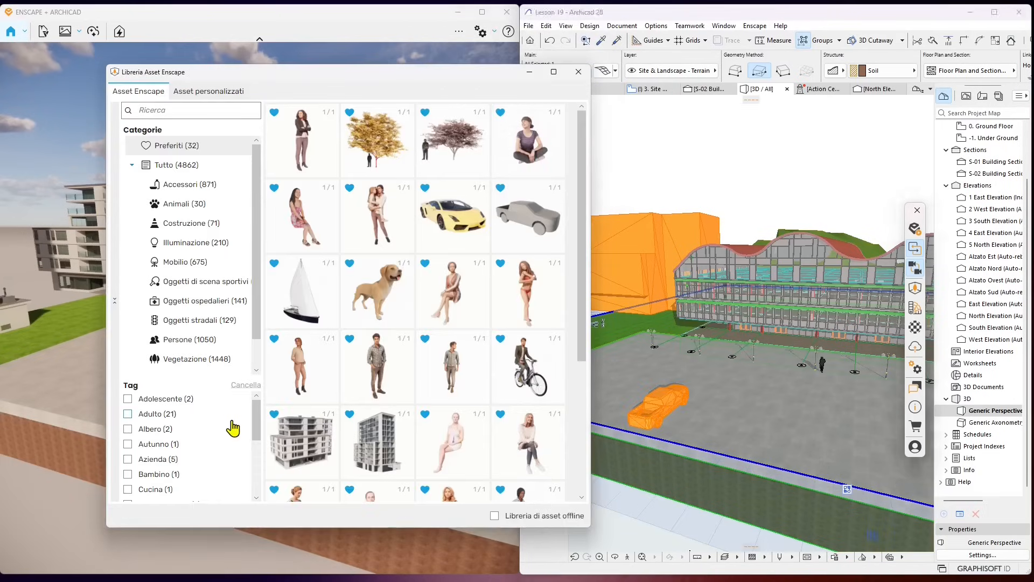
Step: Show the Persone category of the asset library filtered by the tag "Versione semplificata"
scroll(838, 376, "up", 4)
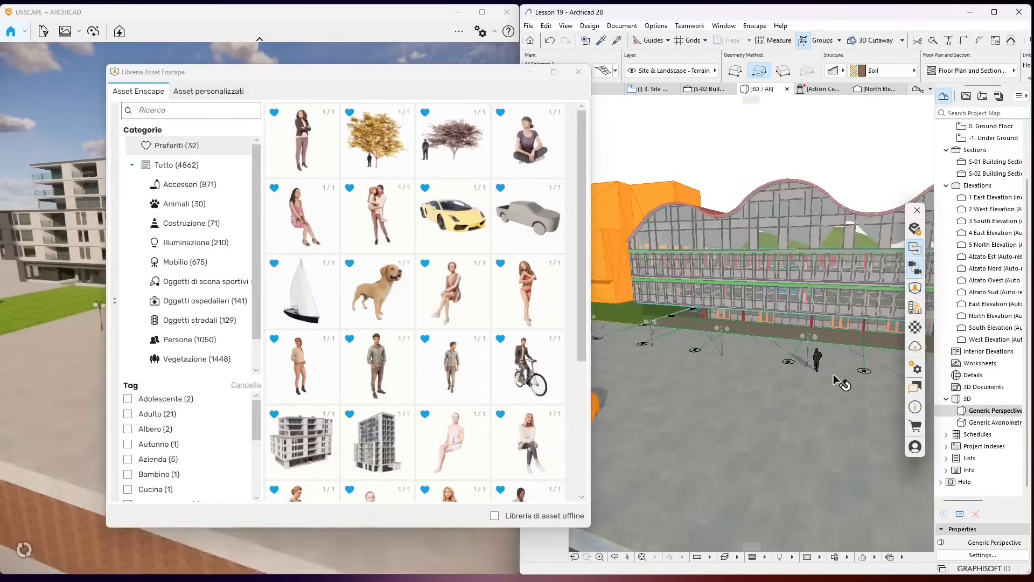
scroll(823, 359, "up", 5)
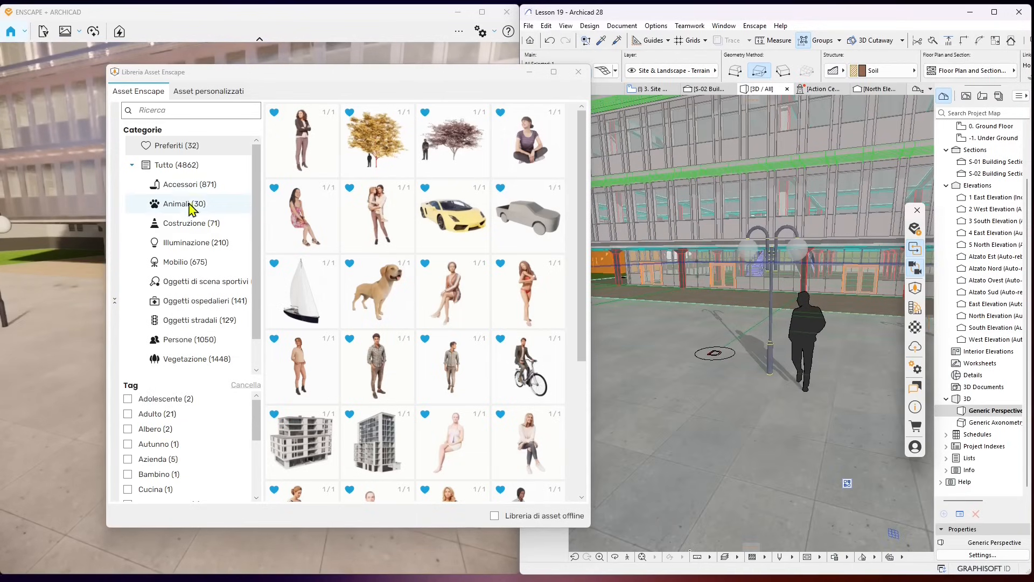
left_click(186, 343)
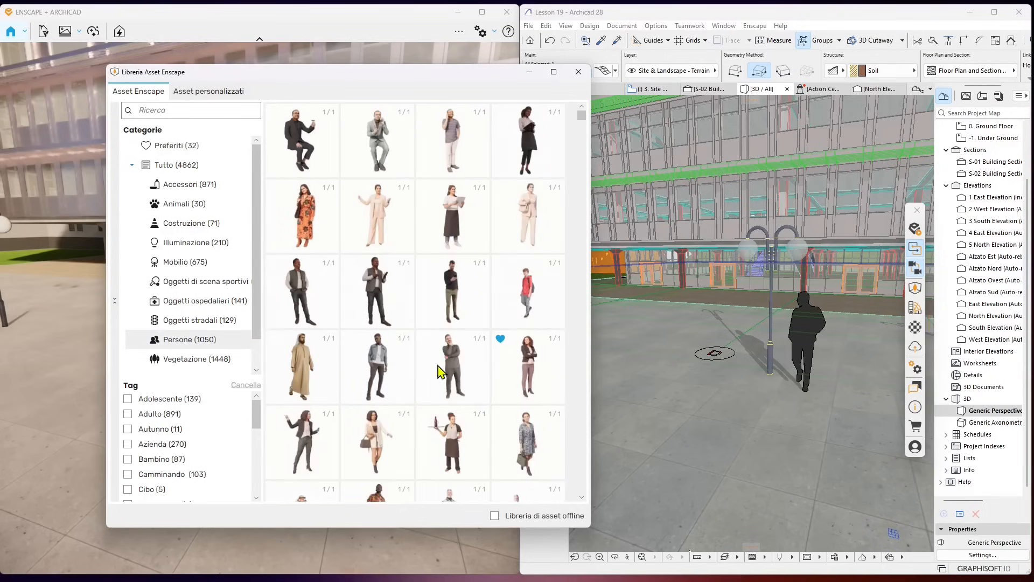
scroll(455, 384, "down", 1)
scroll(455, 383, "down", 2)
scroll(164, 409, "down", 5)
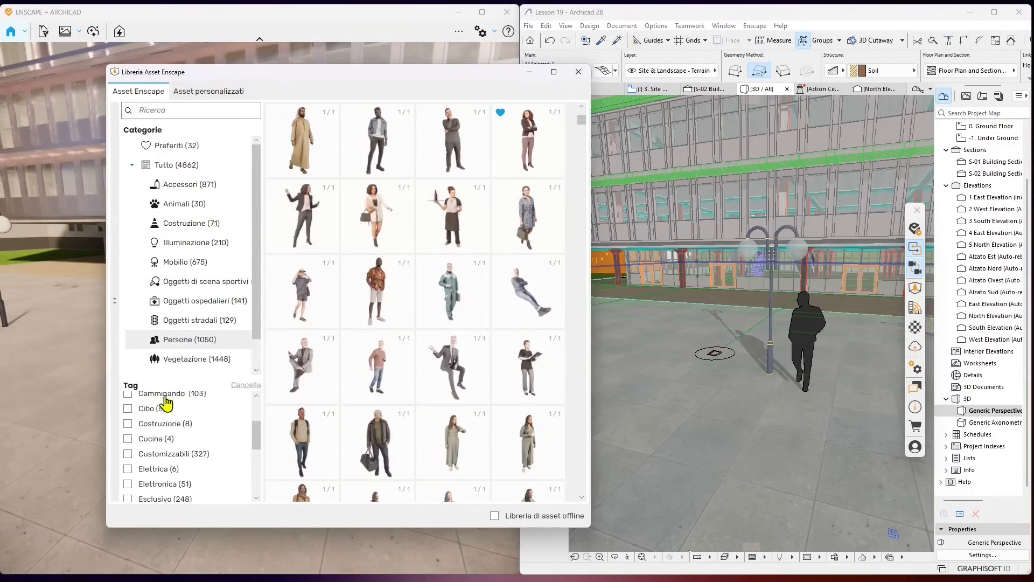
scroll(161, 431, "down", 4)
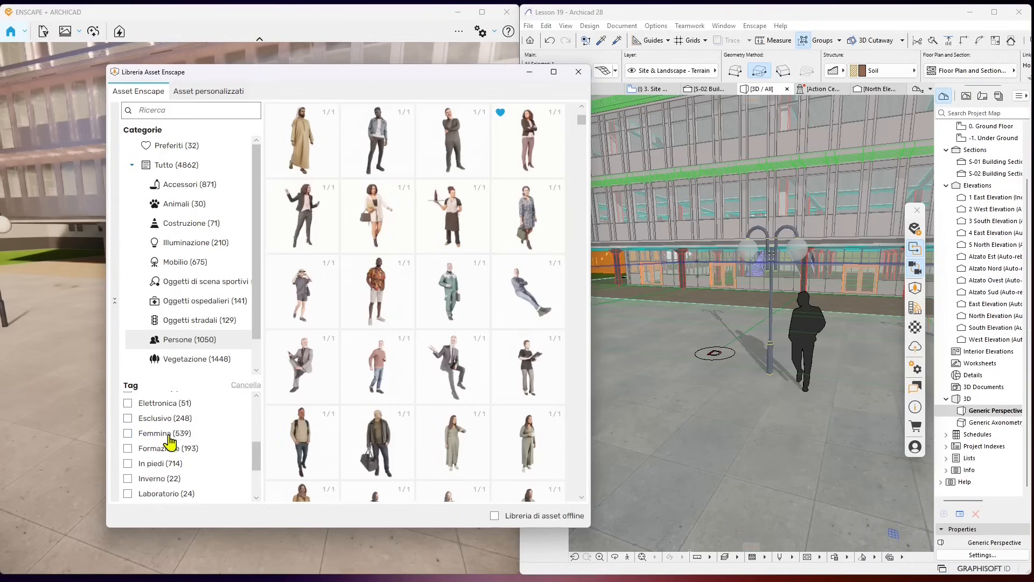
scroll(174, 487, "down", 4)
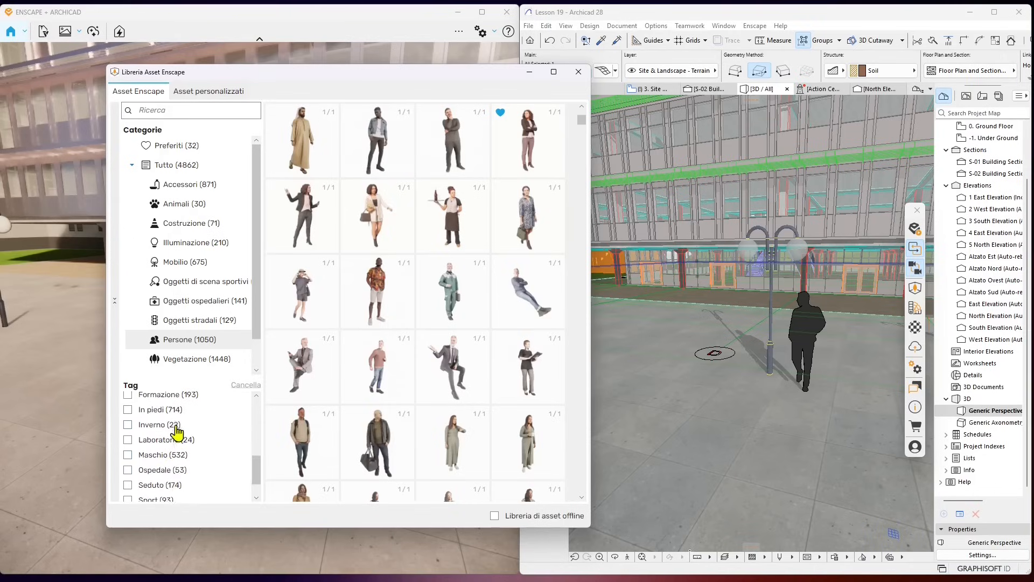
scroll(177, 457, "down", 1)
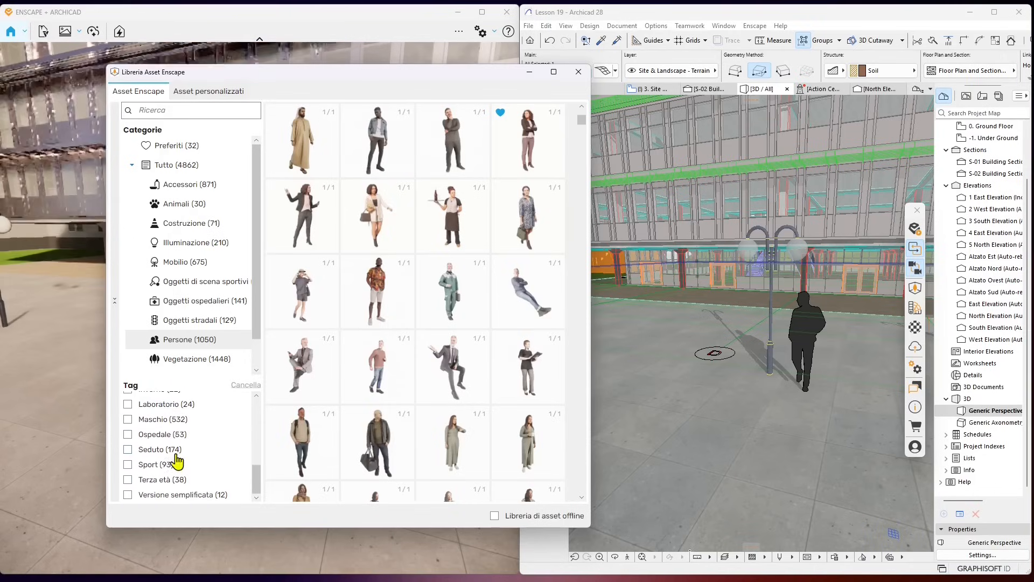
left_click(128, 494)
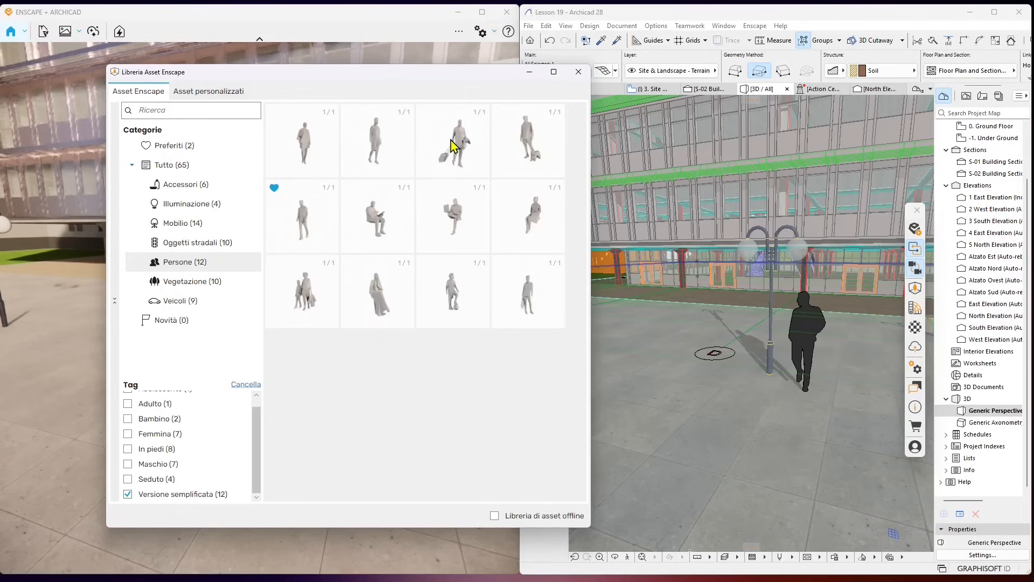
Step: Mark "Persona semplificata 003" as a favourite and place it on the paving beside the street lamp, then compare it in the render
left_click(424, 113)
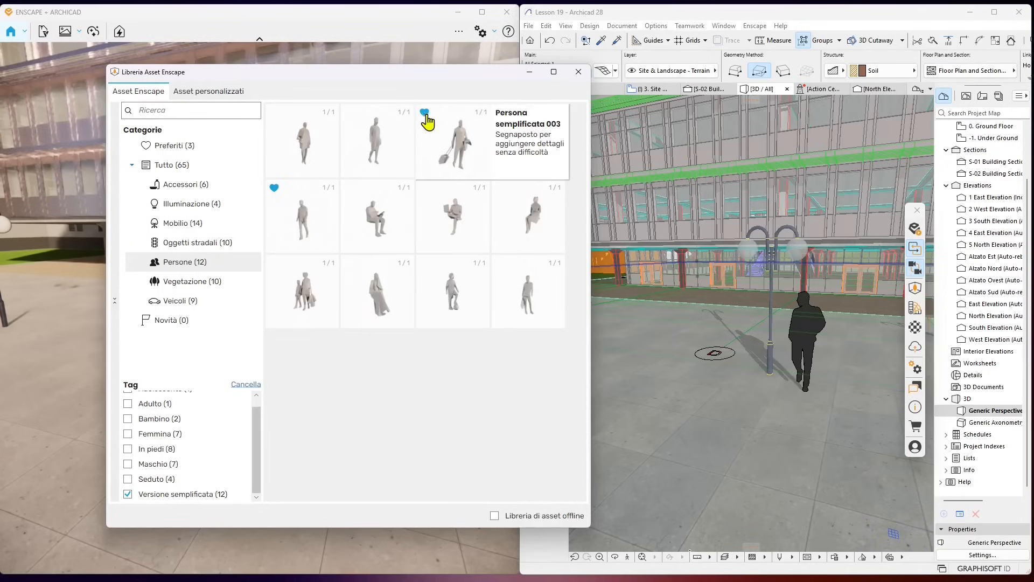
left_click(466, 153)
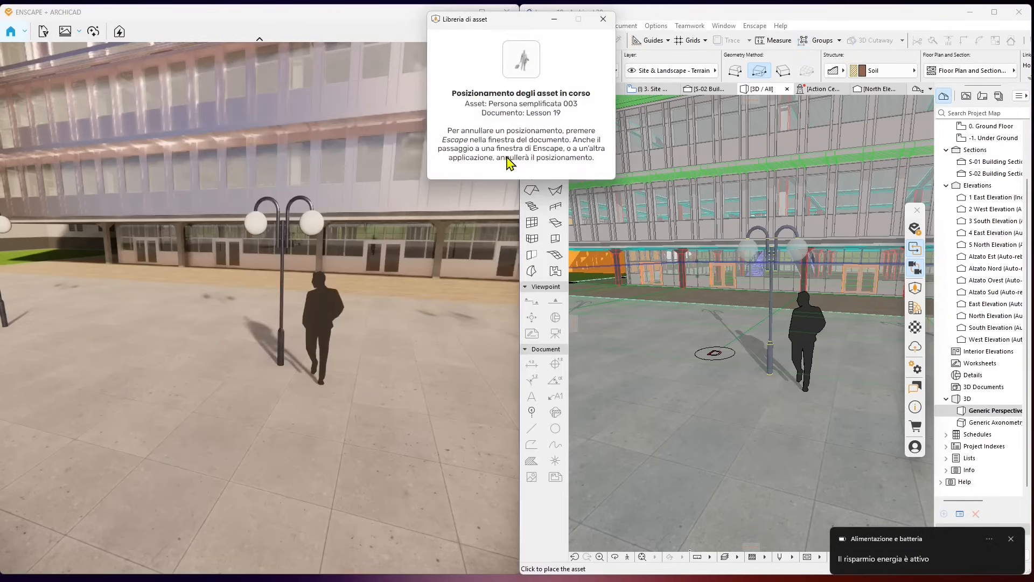
left_click(704, 384)
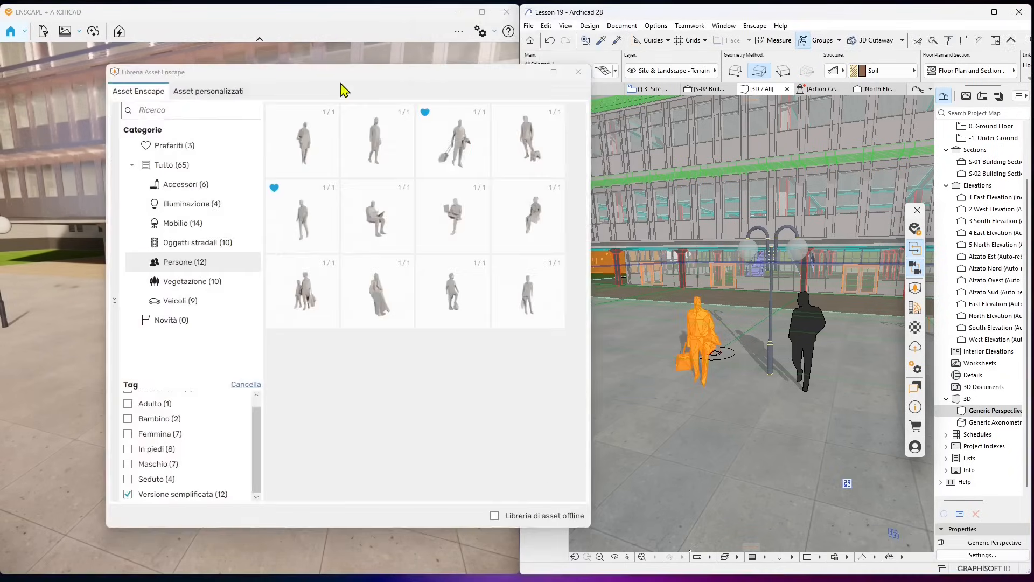
left_click_drag(342, 88, 607, 98)
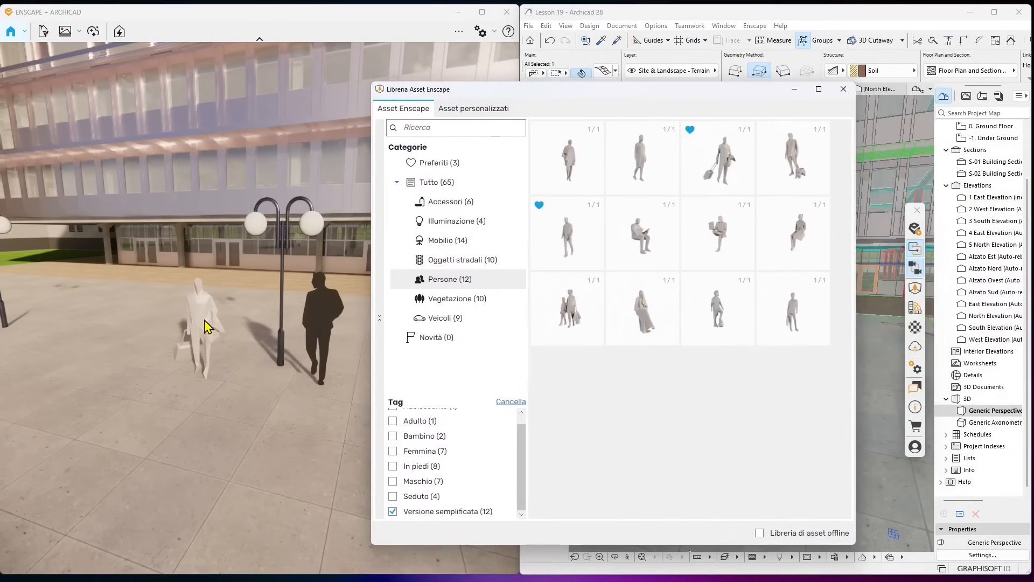
left_click_drag(680, 91, 326, 88)
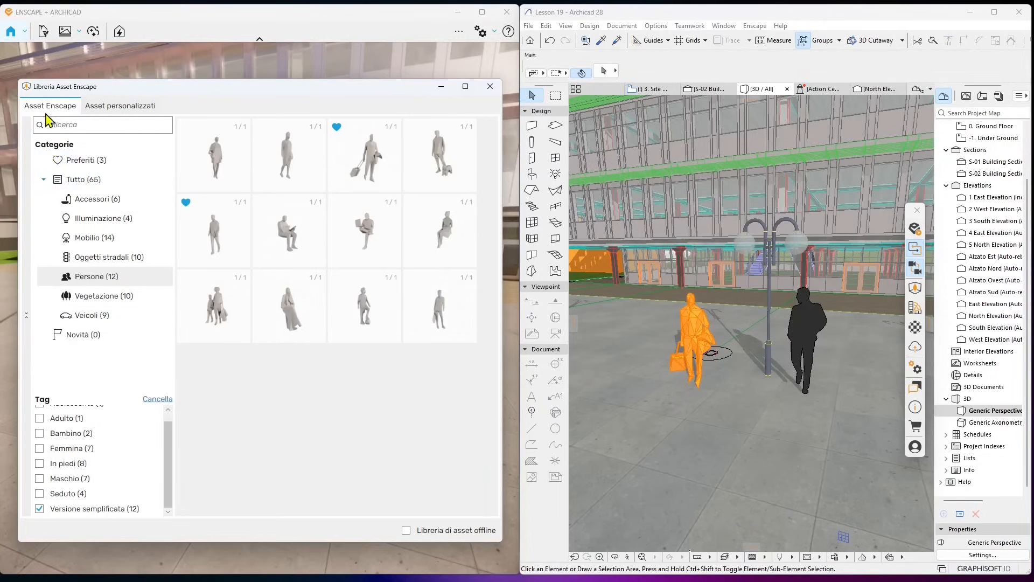
Step: Remove the "Versione semplificata" filter from the favourites and place the asset "Charlotte 003: In piedi" beside the simplified person, away from the lamp
left_click(62, 160)
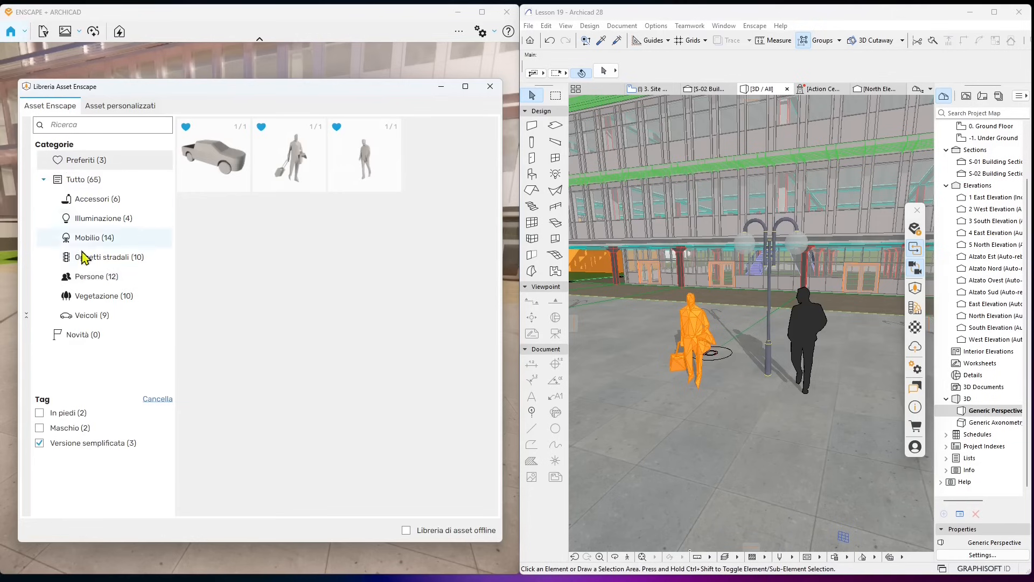
left_click(39, 444)
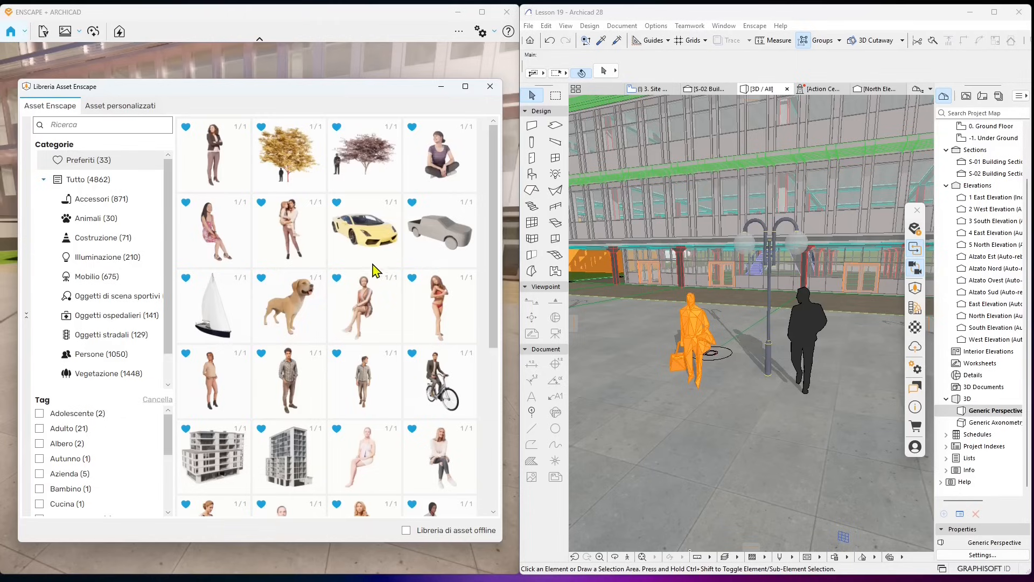
scroll(396, 313, "down", 1)
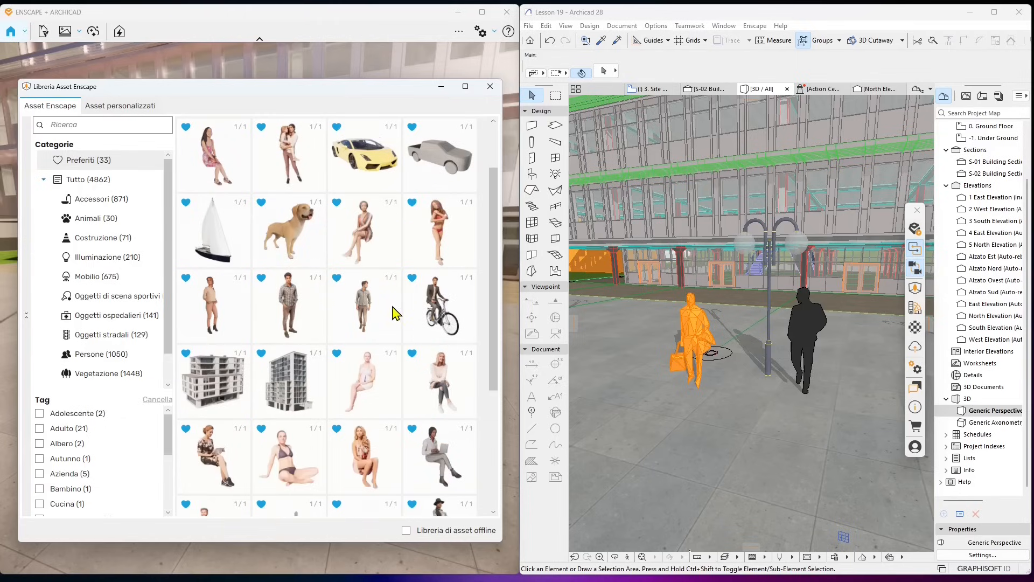
scroll(396, 313, "down", 2)
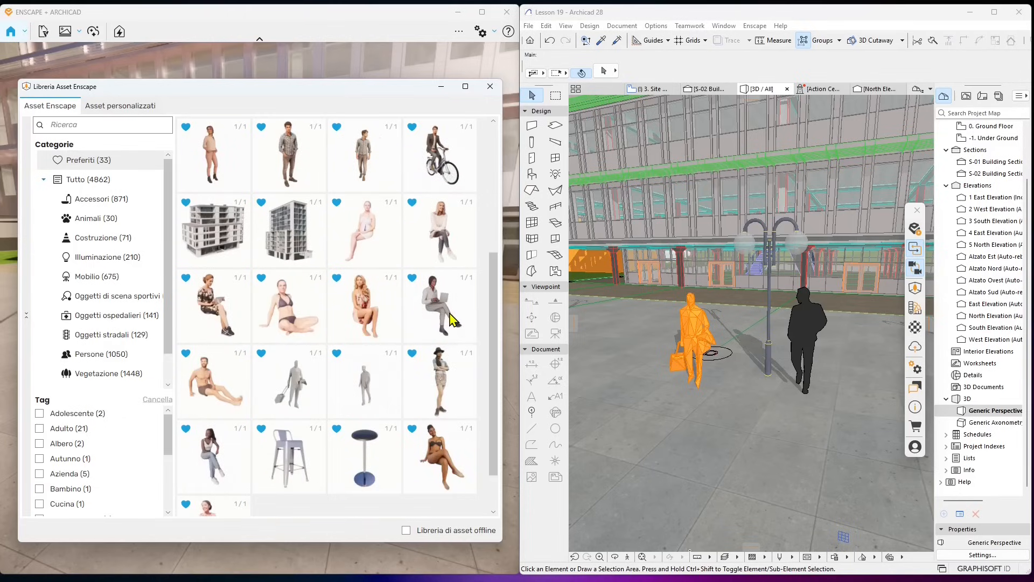
scroll(453, 320, "down", 1)
scroll(452, 320, "up", 1)
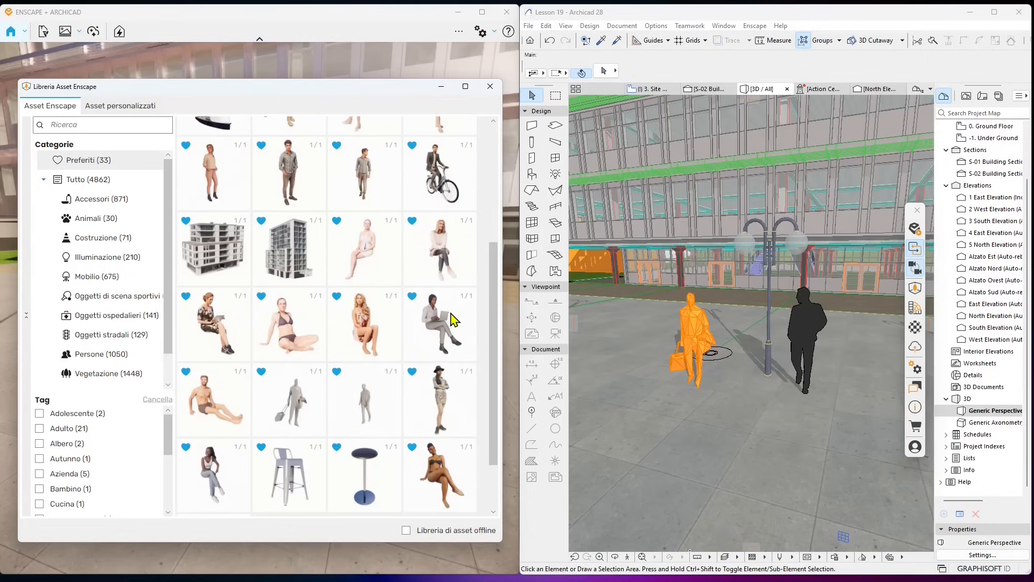
scroll(367, 333, "up", 2)
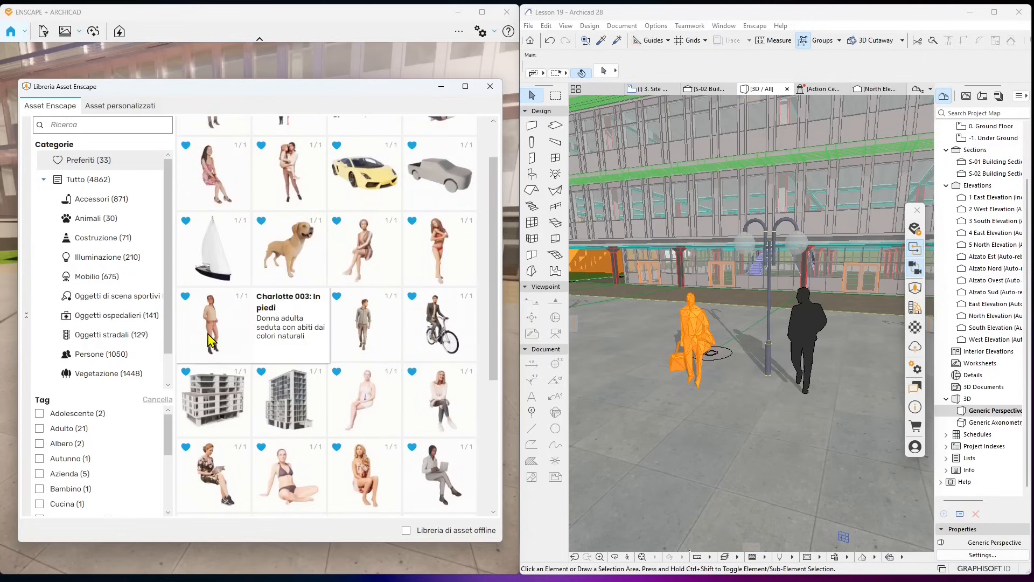
left_click(225, 339)
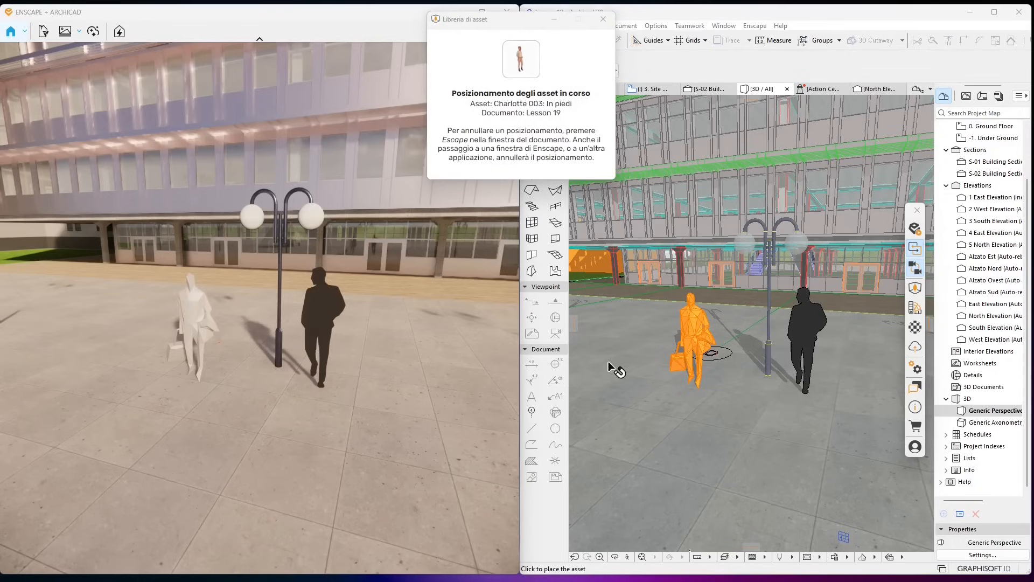
left_click(617, 371)
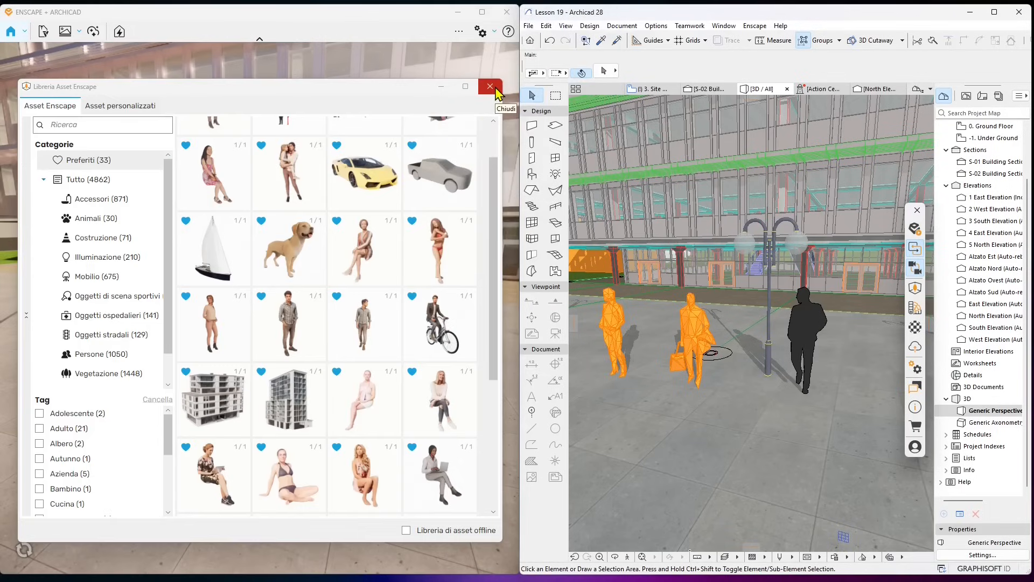
Step: Move the asset library window clear of both views and frame the placed people from the front for comparison
left_click_drag(397, 95, 543, 487)
scroll(700, 401, "down", 5)
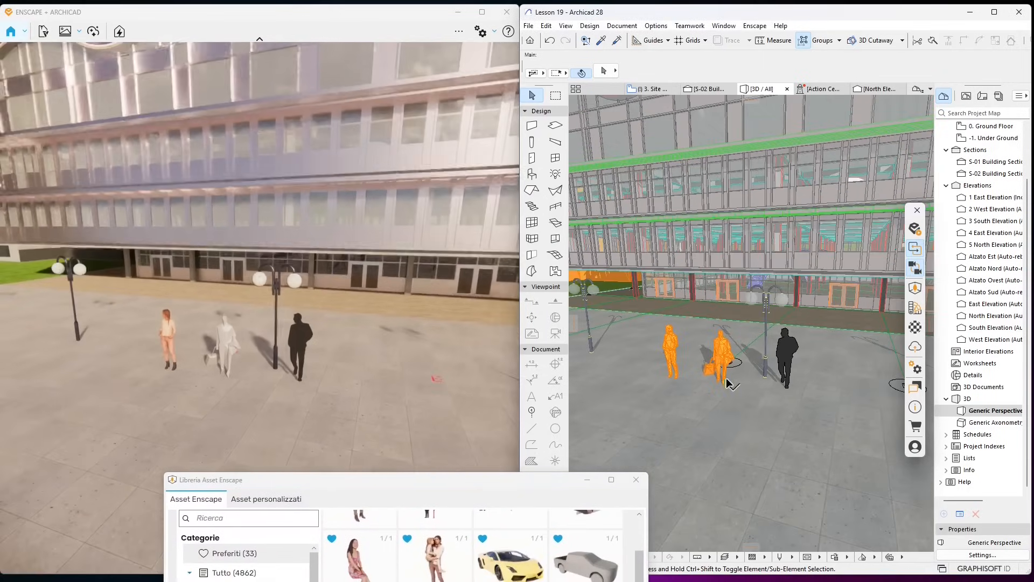
right_click(682, 374)
left_click(632, 339)
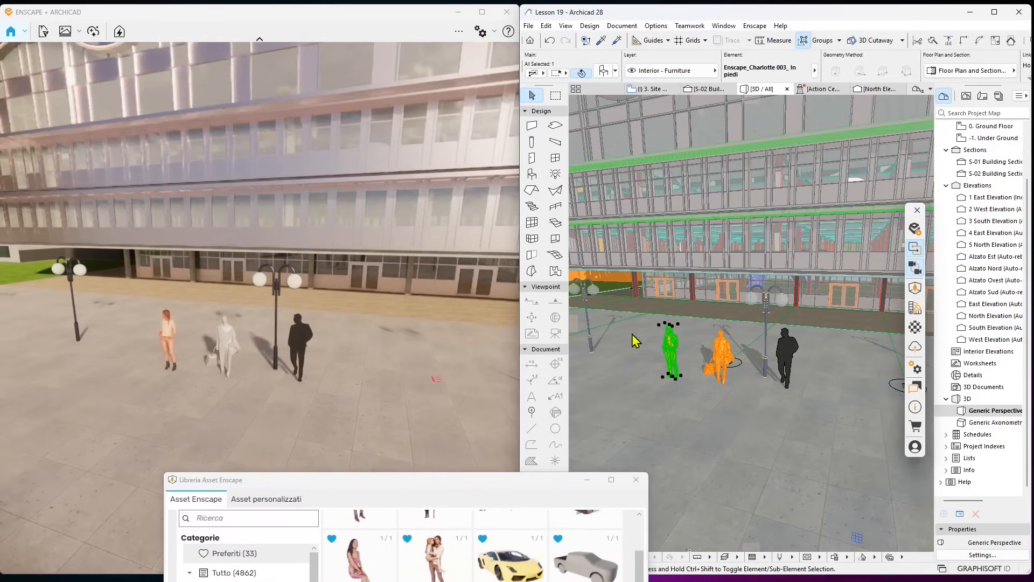
left_click(633, 363)
mouse_move(673, 387)
middle_mouse_down("shift")
mouse_move(676, 399)
mouse_move(695, 390)
mouse_move(667, 377)
middle_mouse_up("shift")
scroll(695, 391, "up", 5)
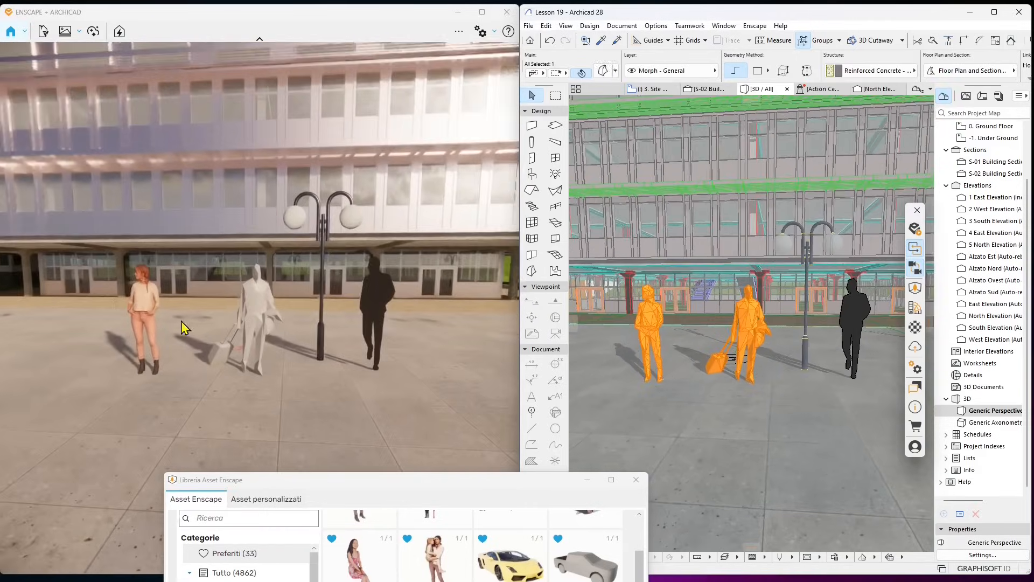
left_click(147, 303)
left_click(653, 319)
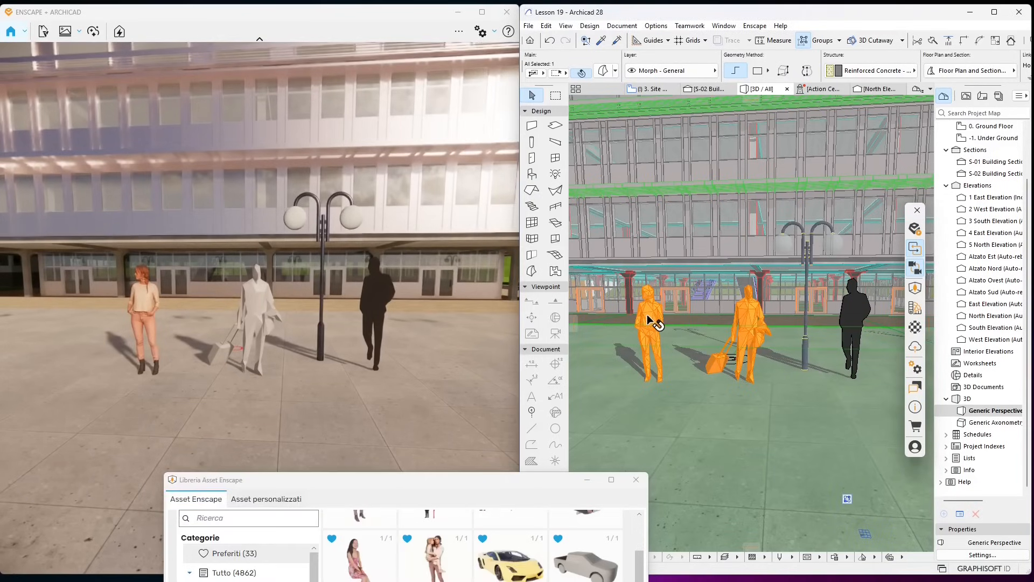
left_click(633, 358)
key("Escape")
key("Escape")
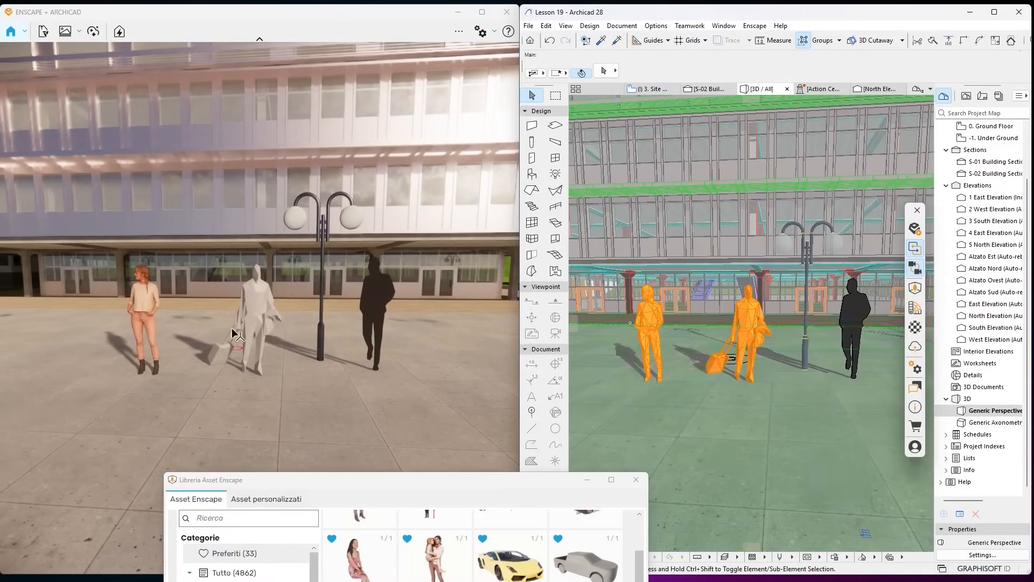
Step: Rotate the placed woman "Charlotte 003: In piedi" by 90° about a point at her feet and clear the selection
left_click(658, 315)
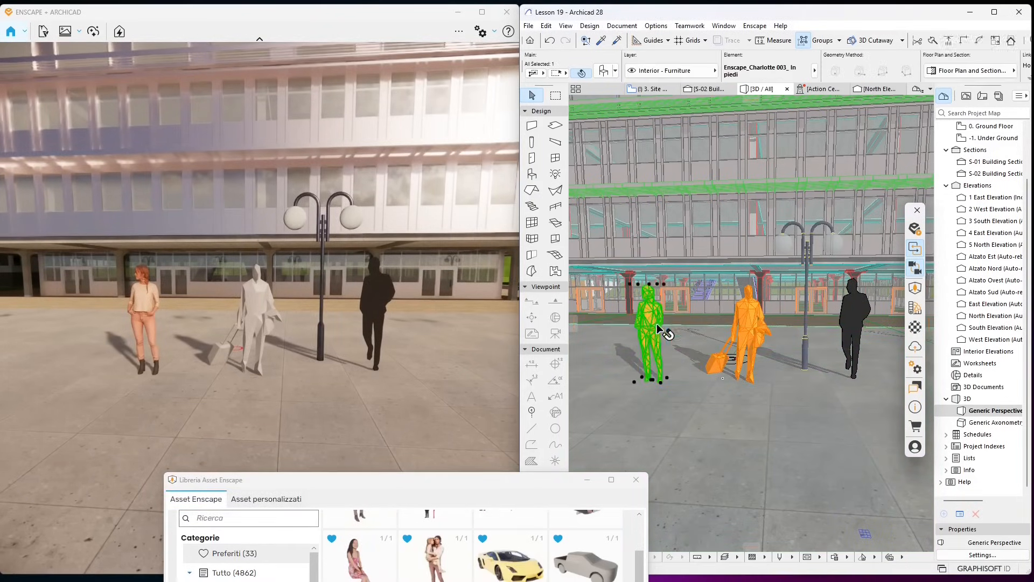
right_click(656, 323)
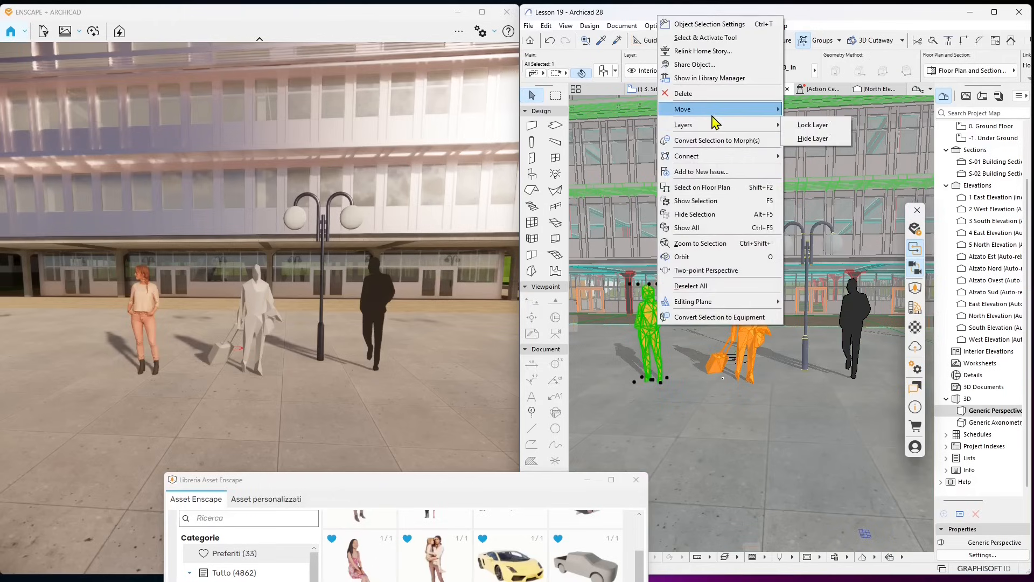
mouse_move(716, 111)
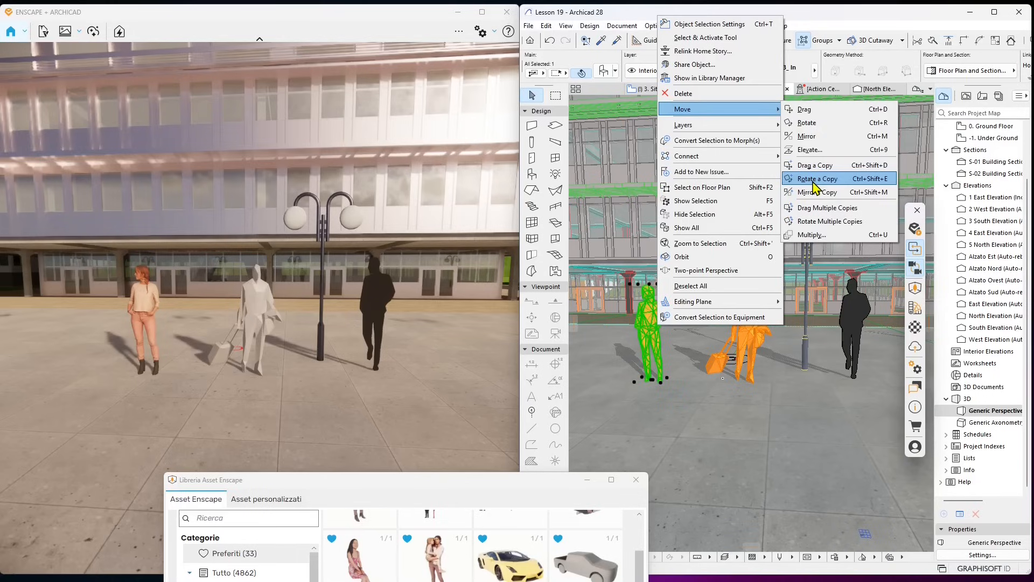
left_click(810, 124)
left_click(653, 380)
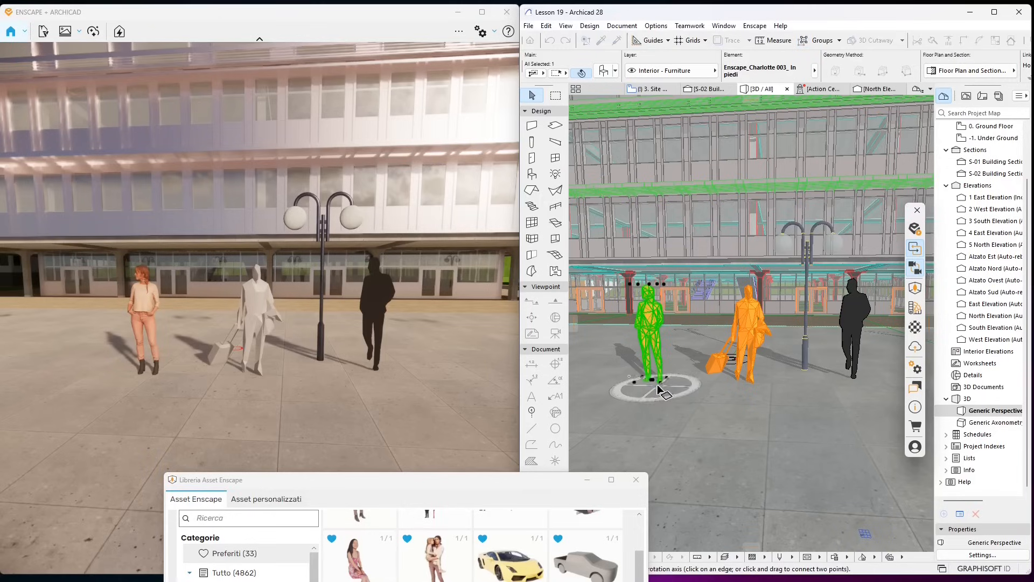
left_click(714, 405)
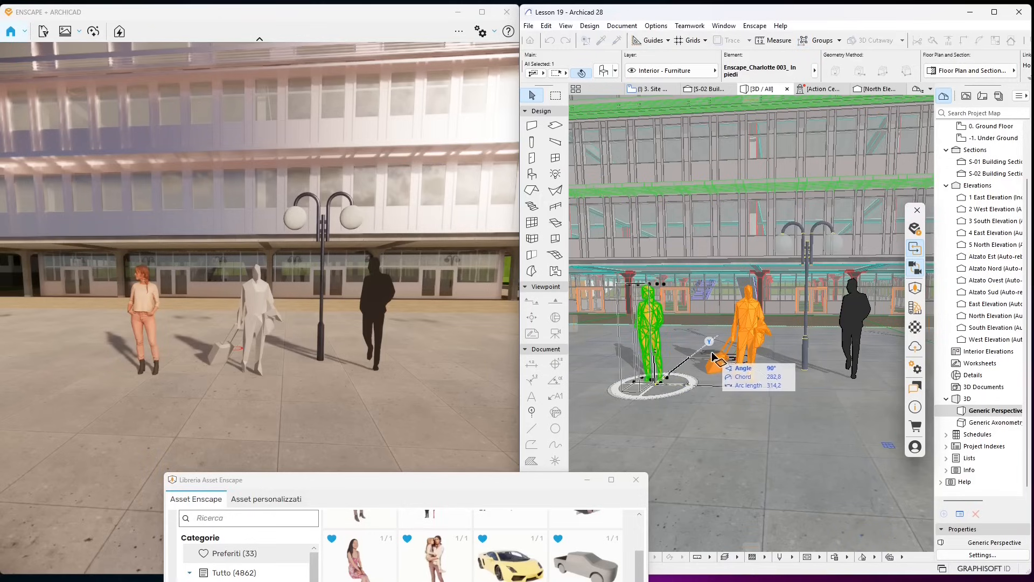
left_click(712, 351)
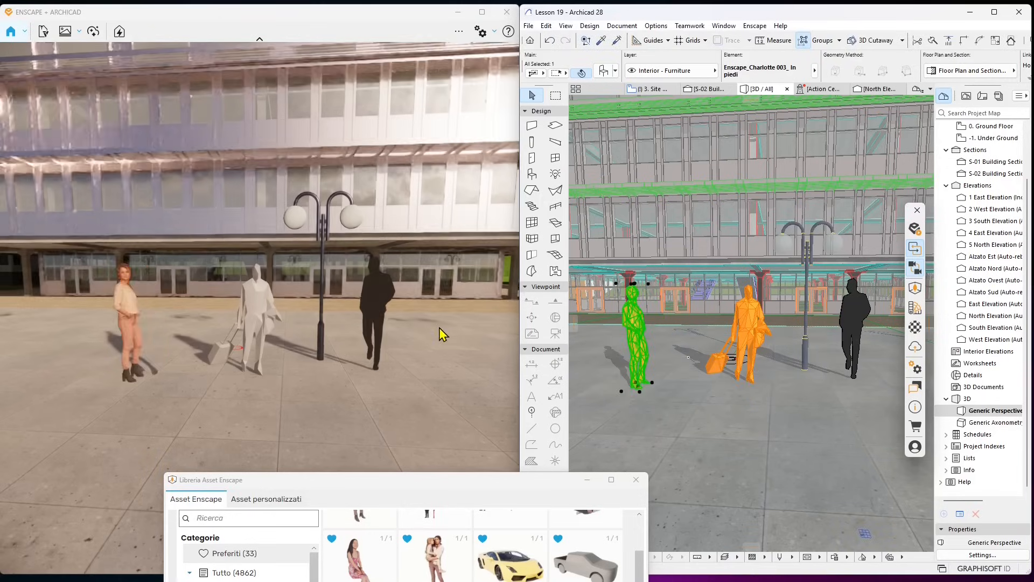
key("Escape")
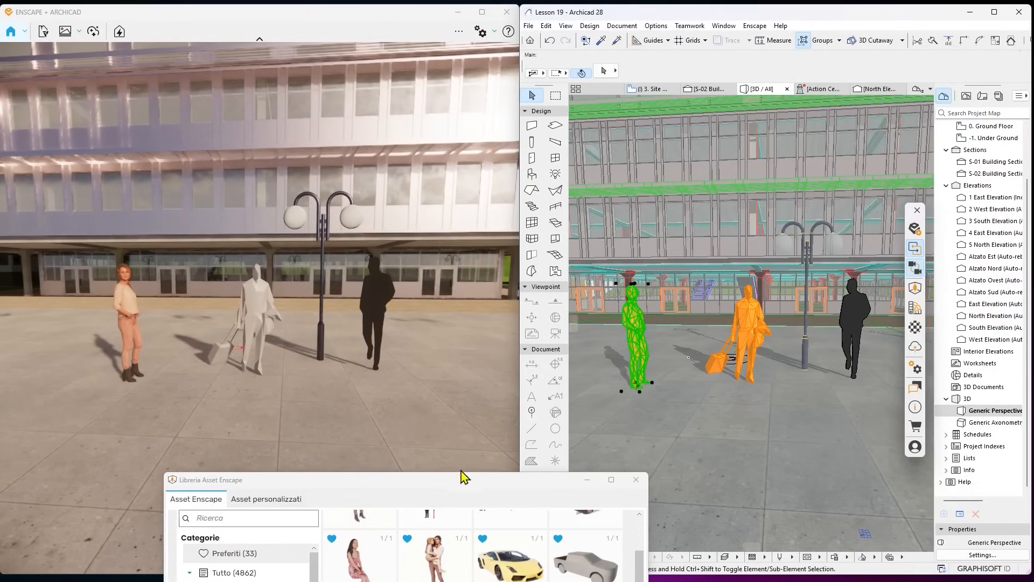
Step: Mark "Bidone della spazzatura 007" from the Oggetti stradali category as a favourite and place it at the base of the street lamp
left_click_drag(467, 488, 535, 83)
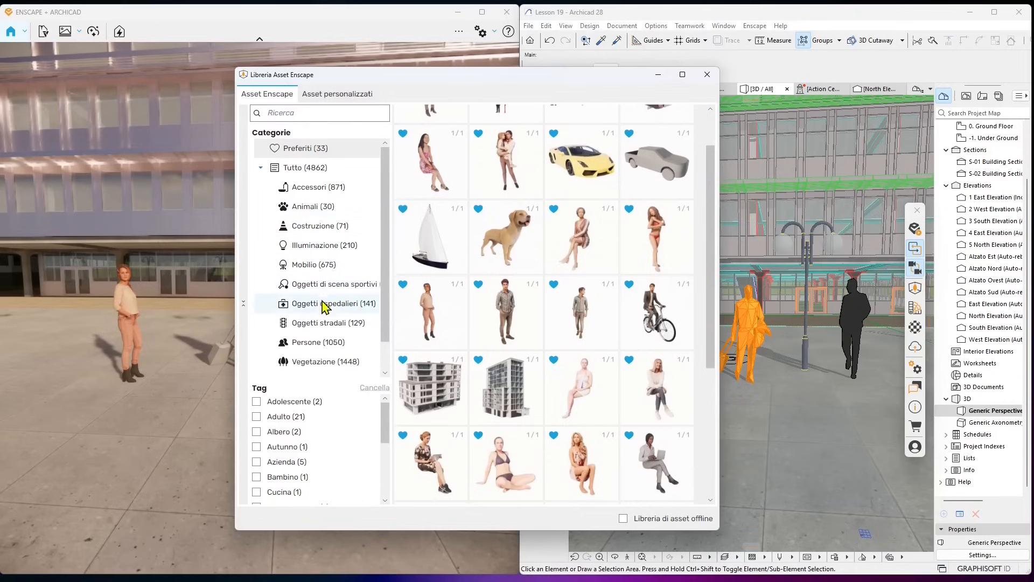
left_click(326, 323)
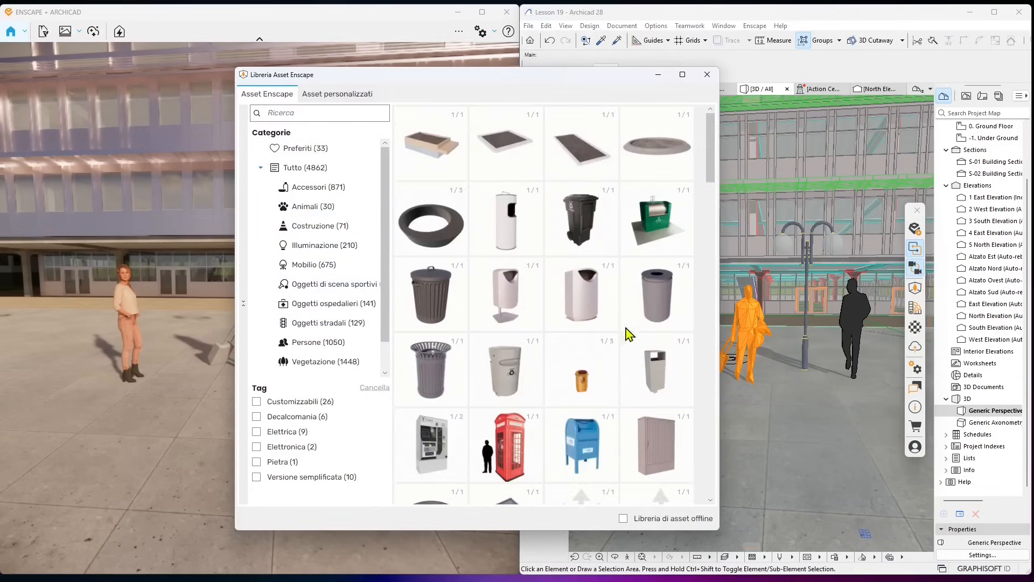
left_click_drag(487, 81, 546, 100)
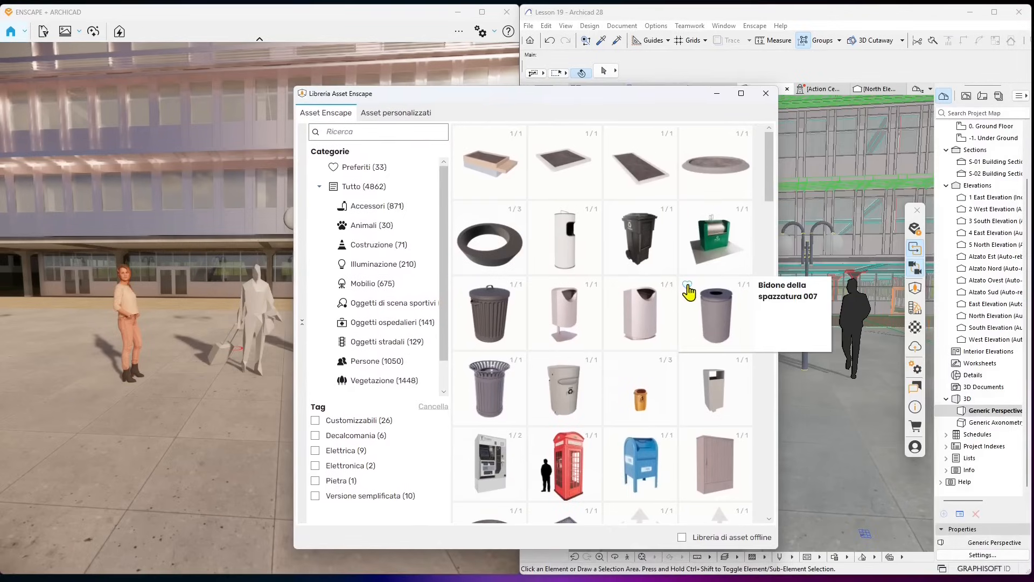
left_click(688, 285)
left_click(725, 318)
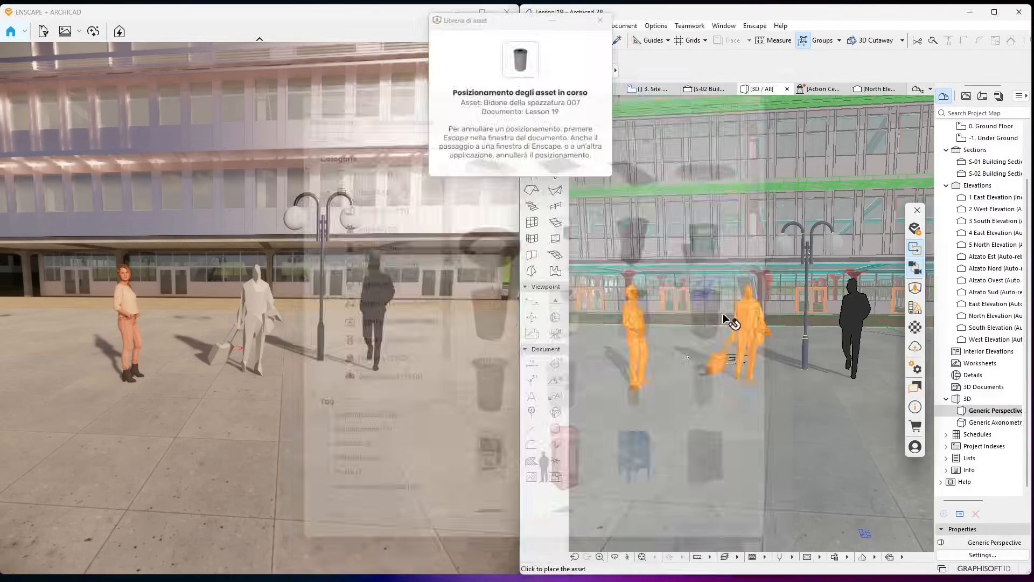
left_click(801, 383)
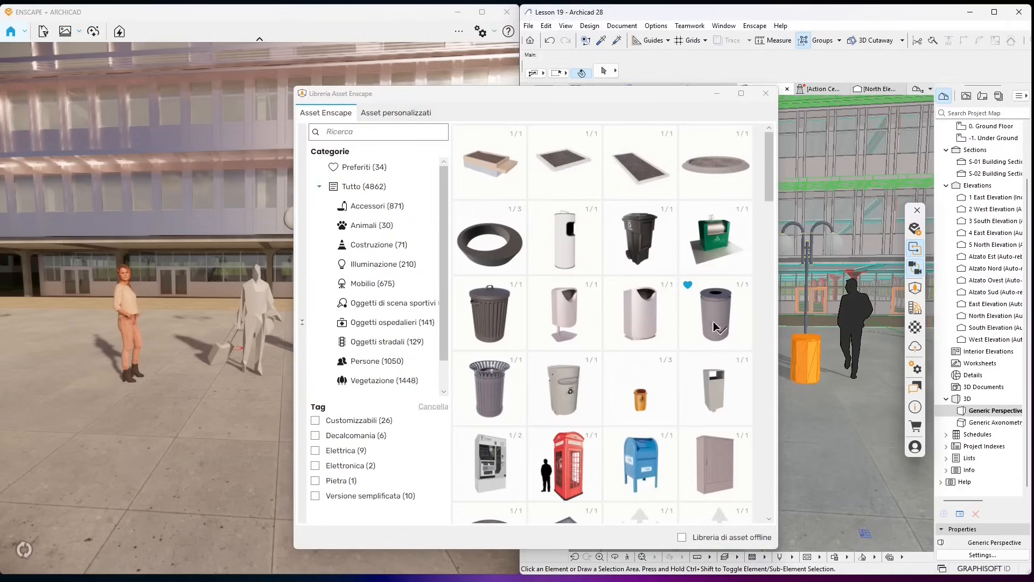
Step: Uncover the new bin in the render and look through the whole Oggetti stradali category for other street assets
scroll(768, 213, "down", 1)
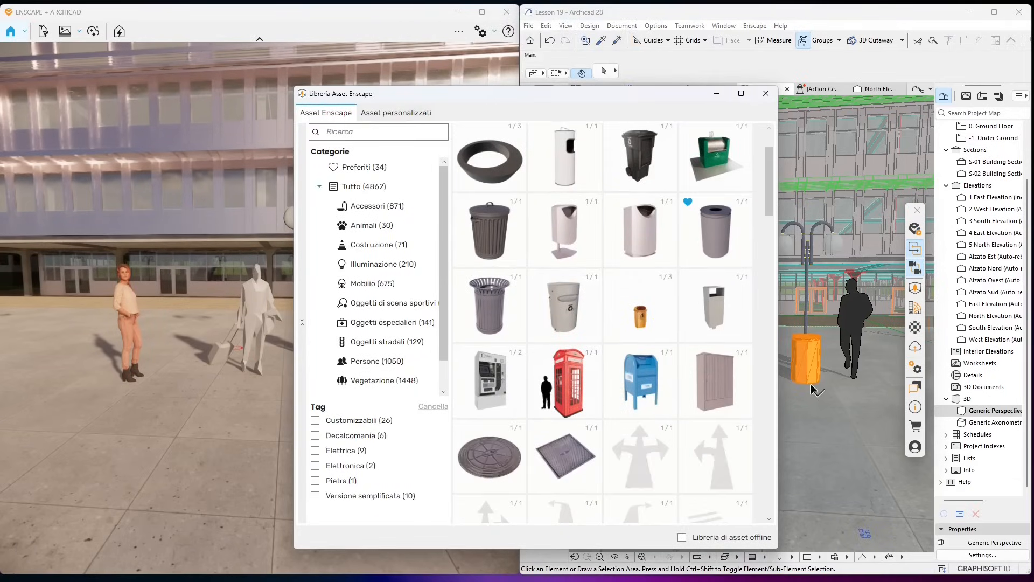
scroll(775, 217, "down", 2)
left_click_drag(534, 100, 597, 79)
scroll(646, 369, "down", 6)
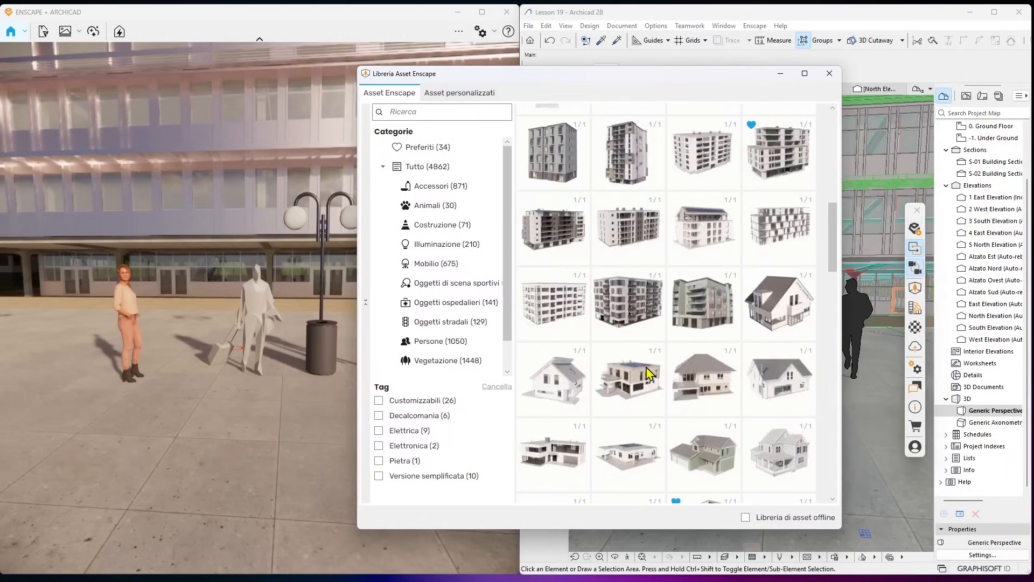
scroll(647, 369, "down", 3)
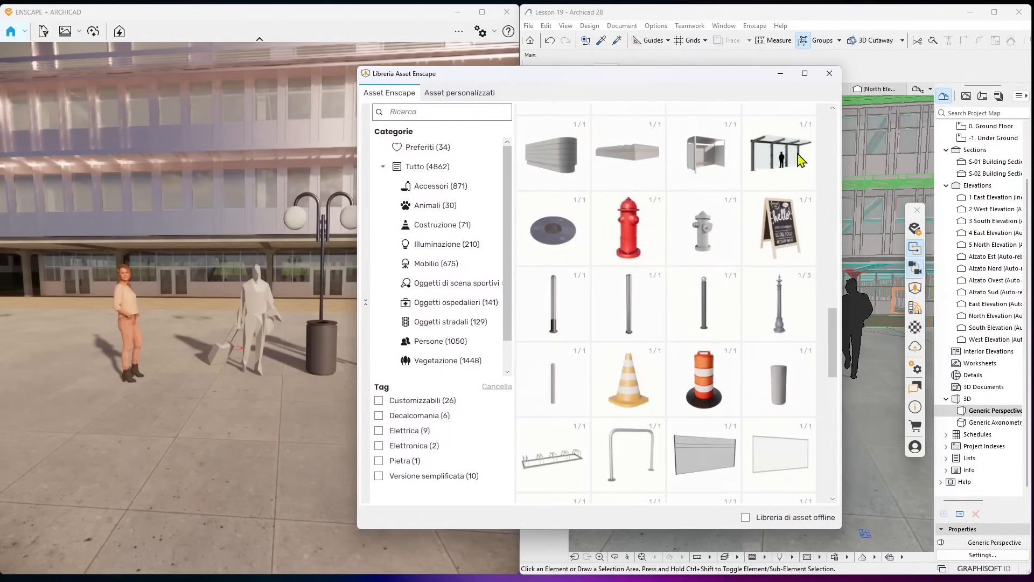
scroll(700, 242, "down", 1)
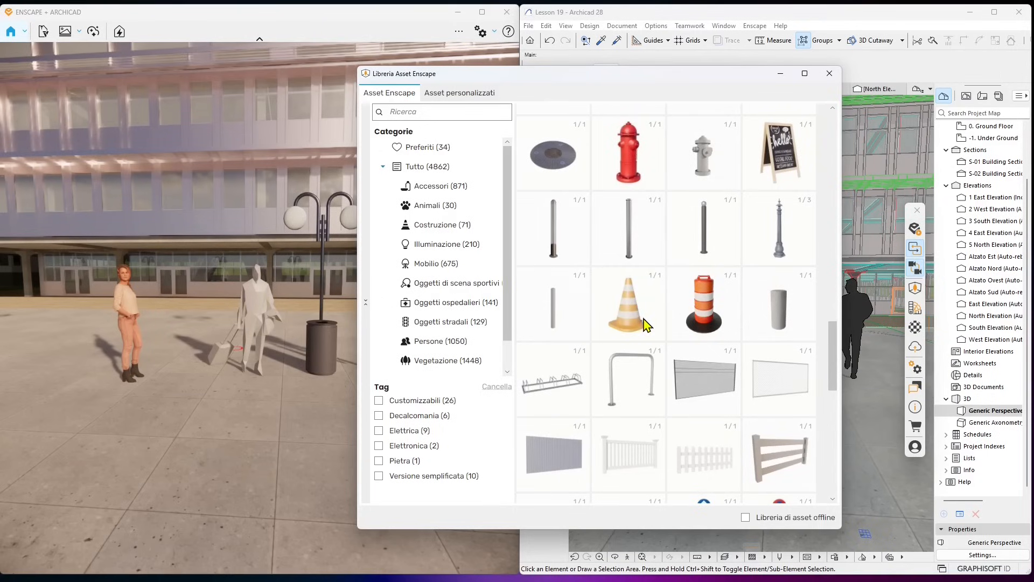
scroll(646, 324, "down", 2)
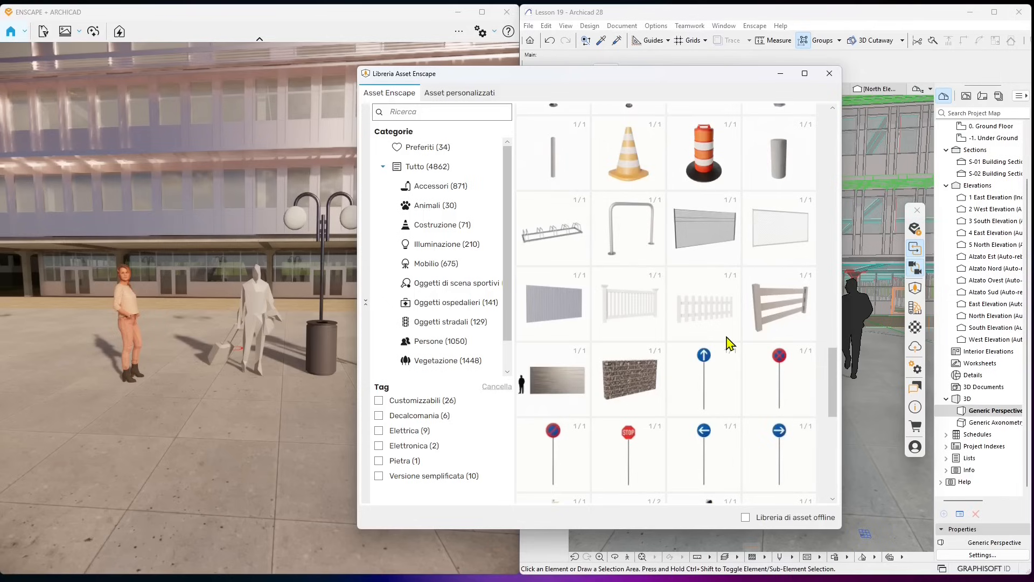
scroll(728, 343, "down", 1)
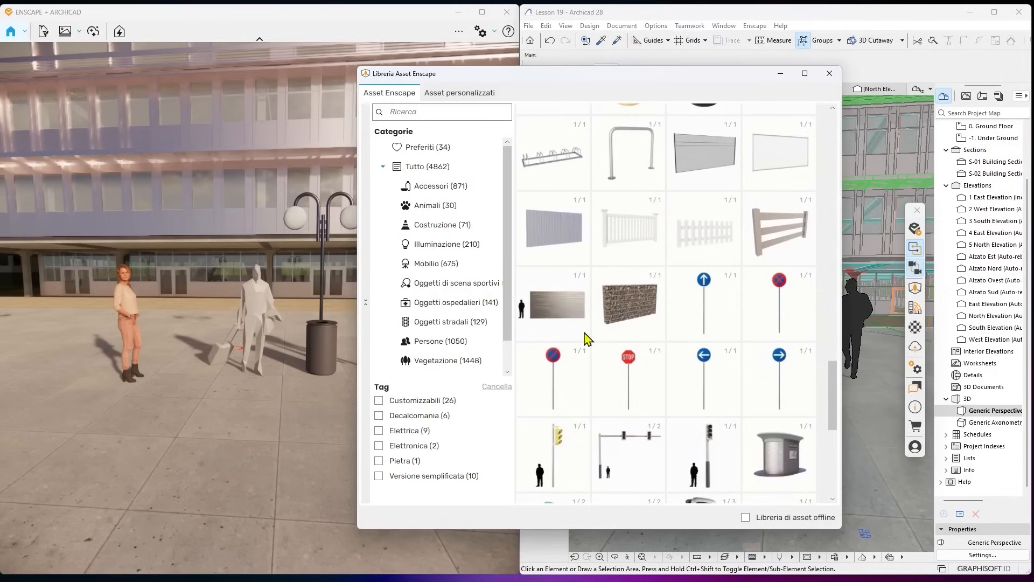
scroll(588, 339, "down", 1)
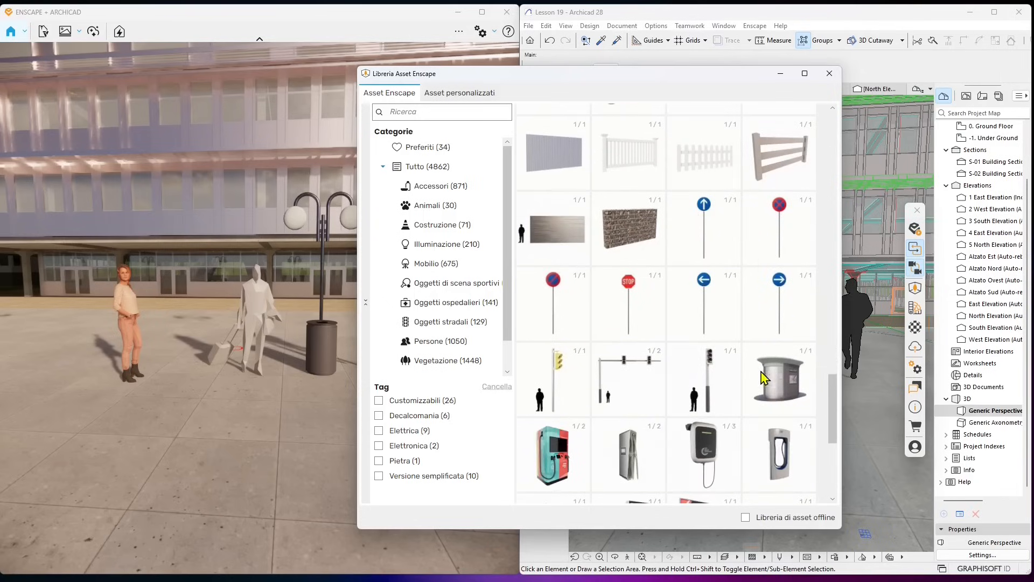
scroll(763, 380, "down", 2)
scroll(648, 349, "down", 2)
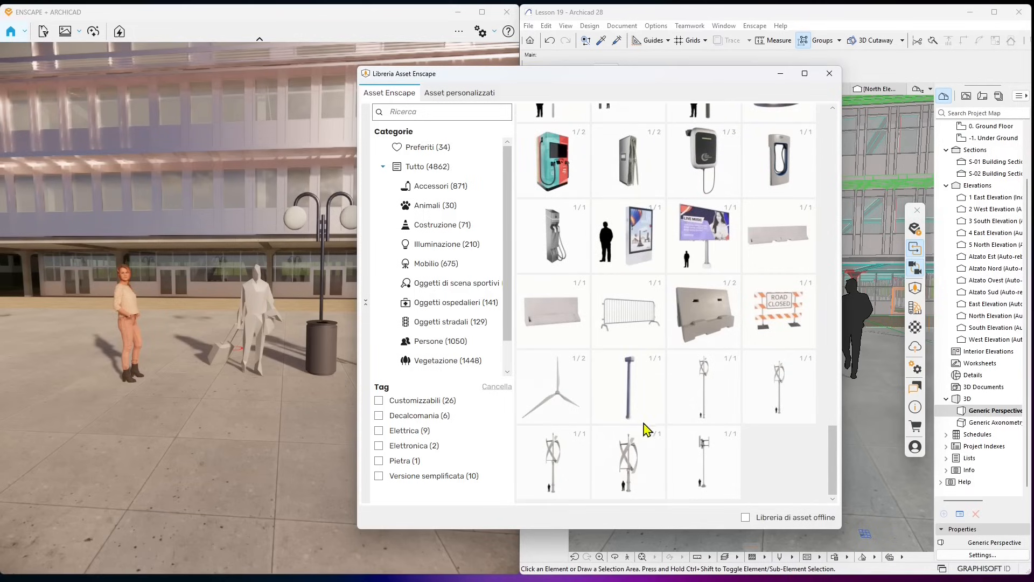
scroll(646, 430, "up", 15)
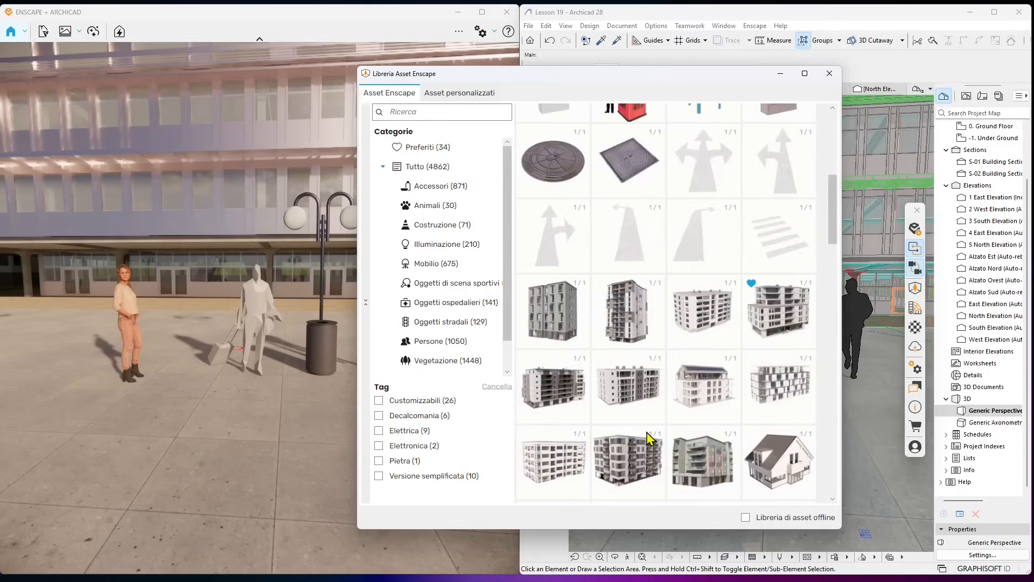
scroll(646, 432, "up", 5)
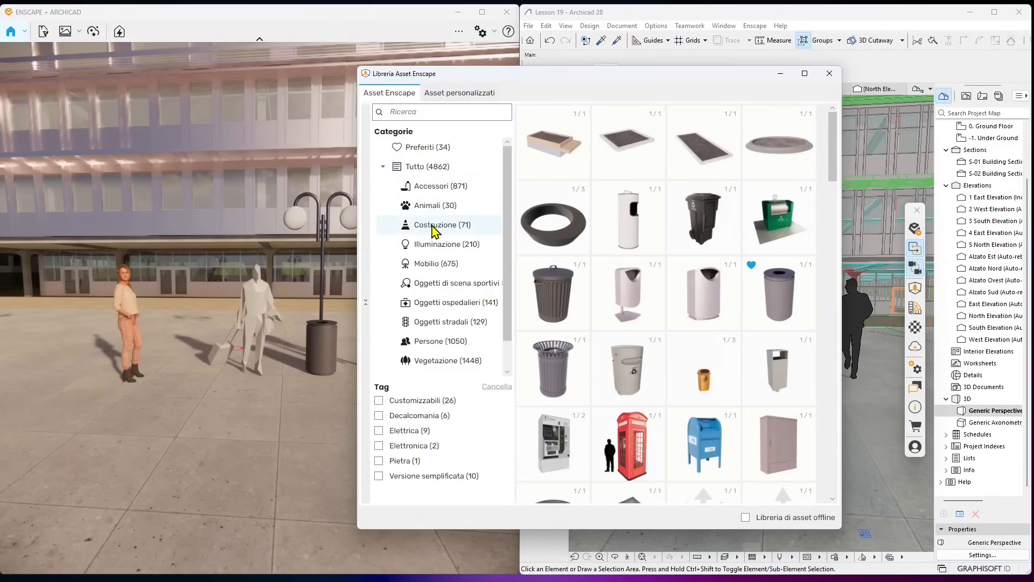
Step: Look through the Illuminazione category, from the wall and pendant lamps to the studio lights and street lamps
left_click(437, 246)
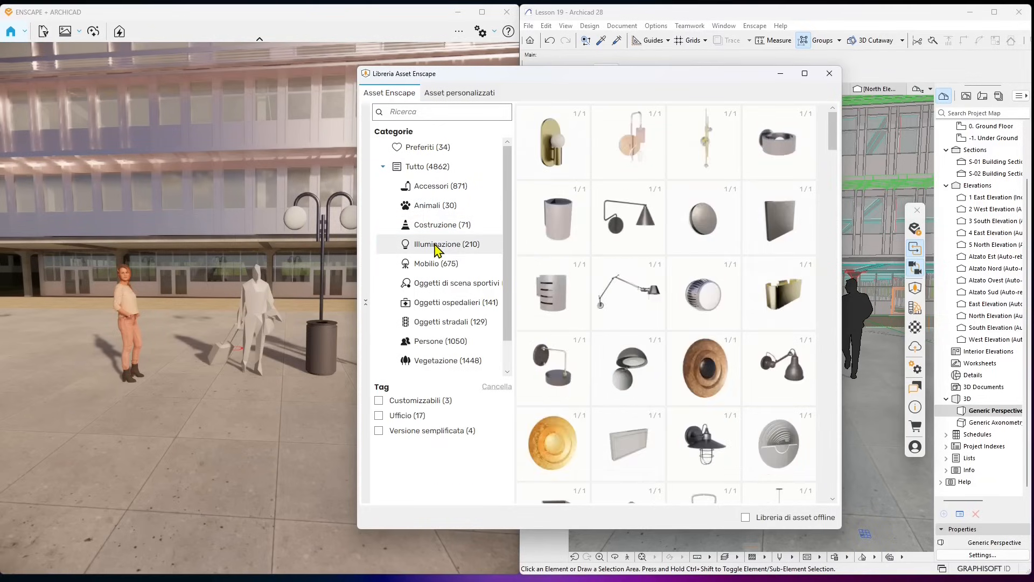
scroll(771, 399, "down", 4)
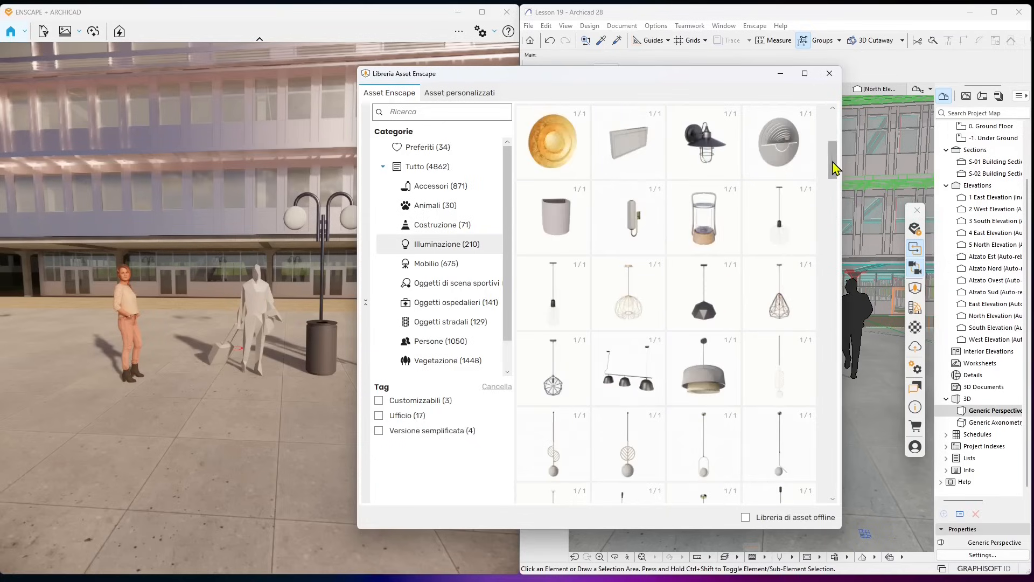
left_click_drag(832, 164, 827, 352)
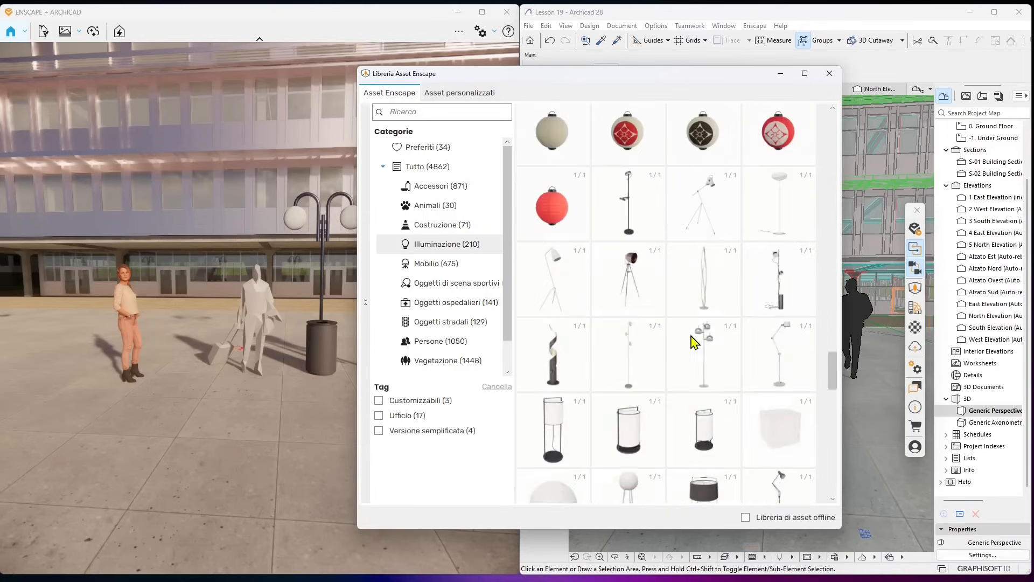
scroll(705, 372, "down", 5)
scroll(721, 398, "down", 8)
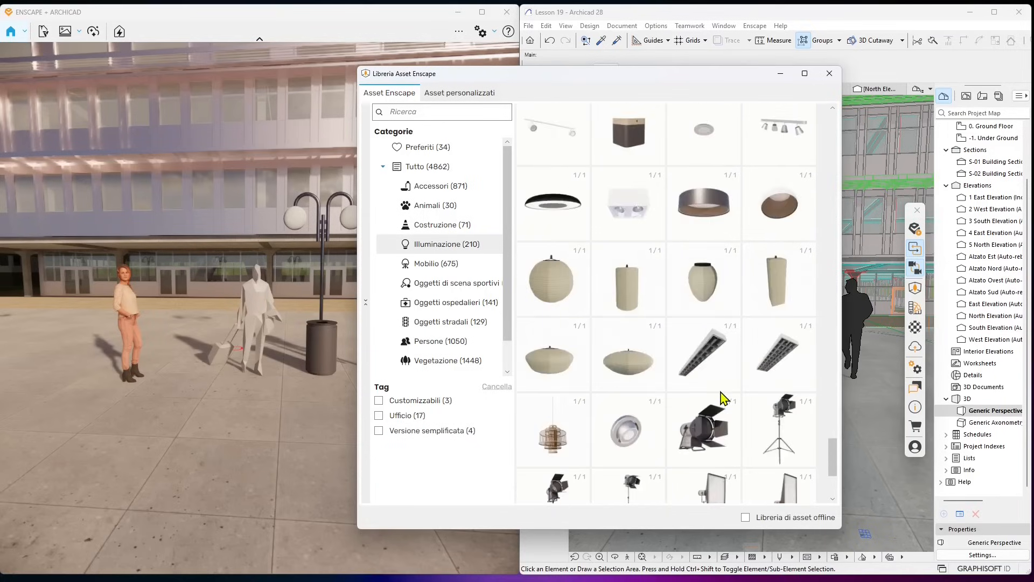
scroll(639, 425, "up", 10)
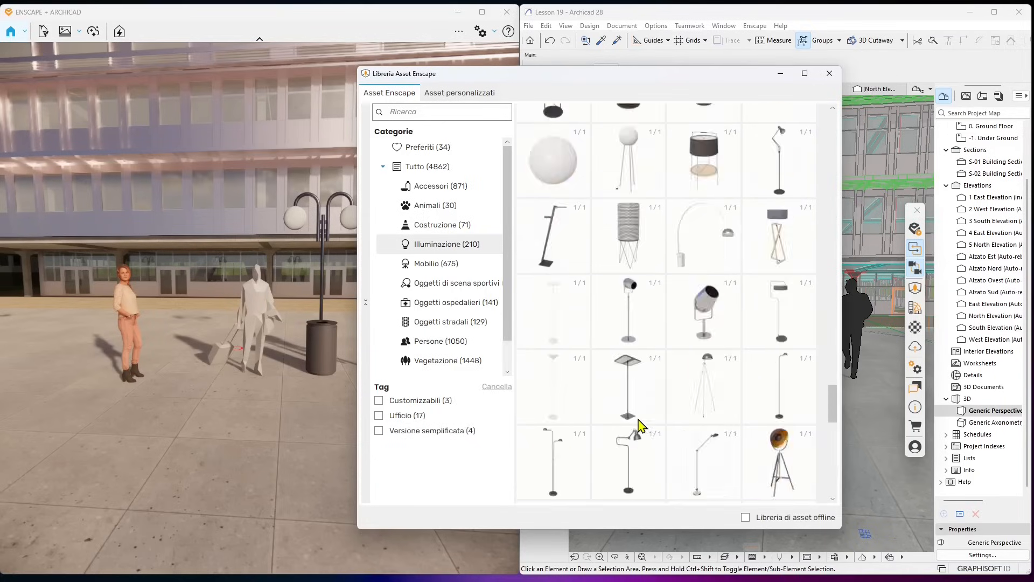
scroll(639, 426, "up", 8)
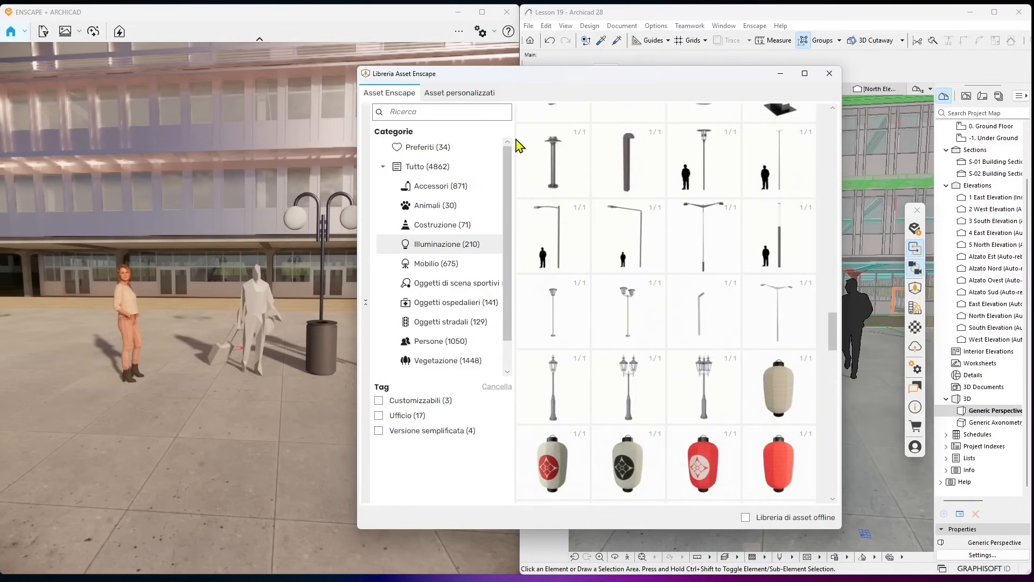
Step: Examine the Mobilio category filtered by the tag "Arredamento per esterni", then remove the filter
left_click(435, 264)
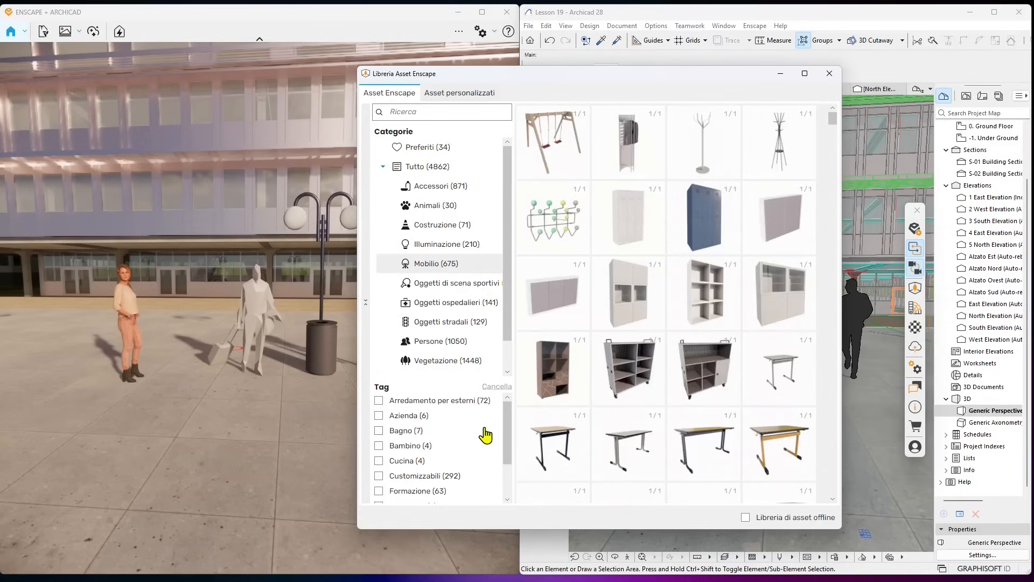
left_click(379, 400)
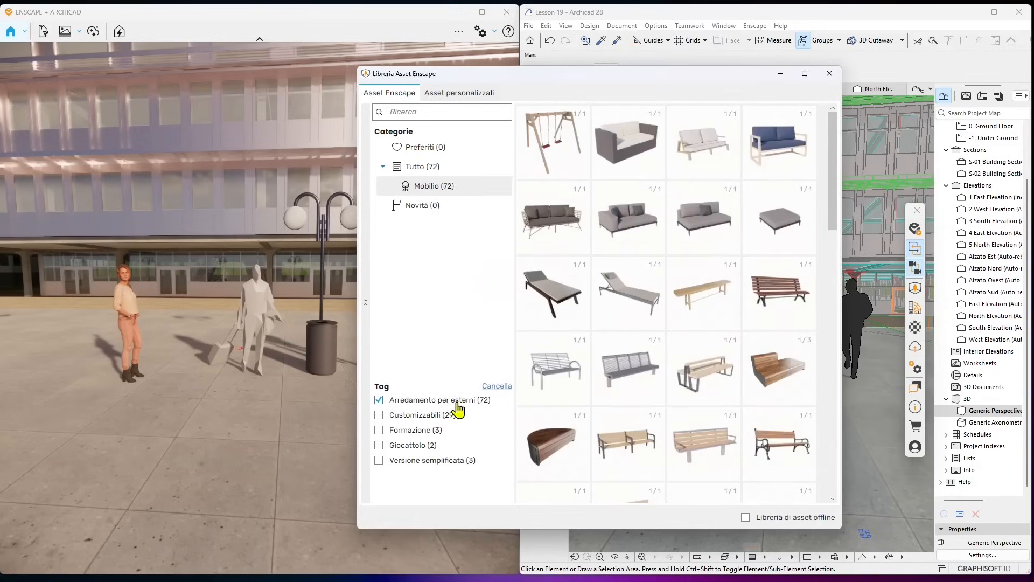
scroll(626, 377, "down", 2)
scroll(630, 379, "down", 2)
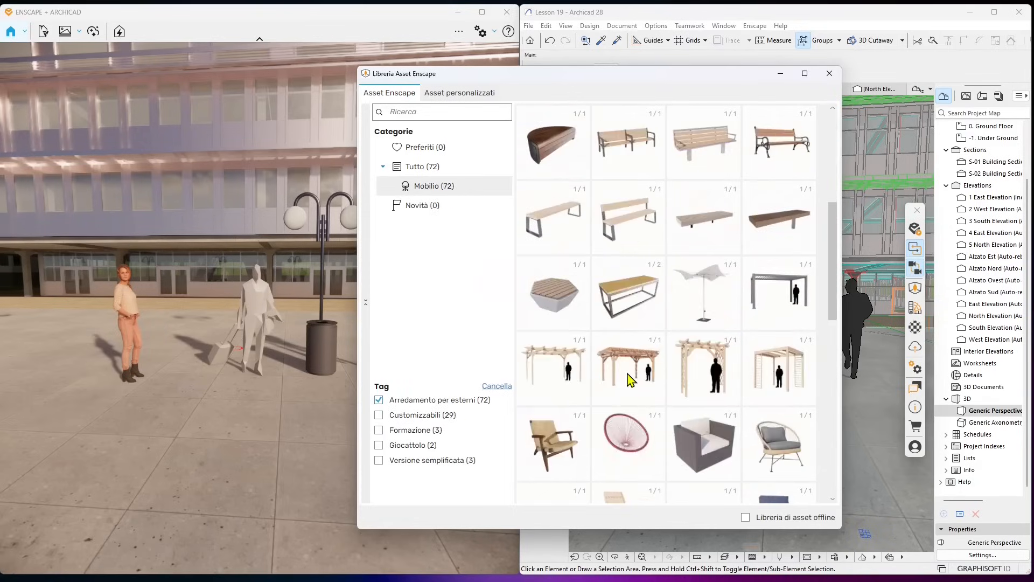
scroll(630, 380, "down", 8)
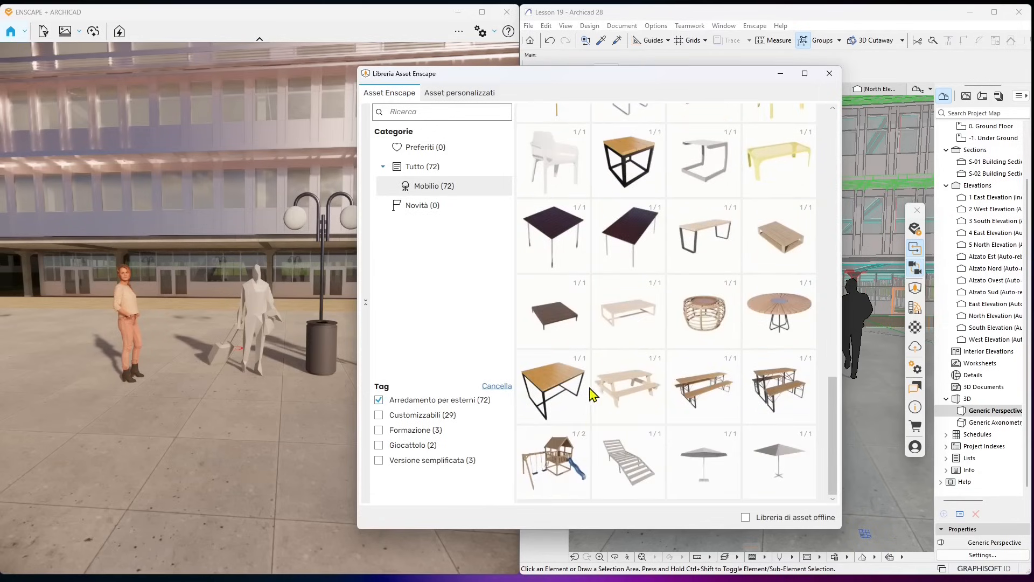
left_click(379, 400)
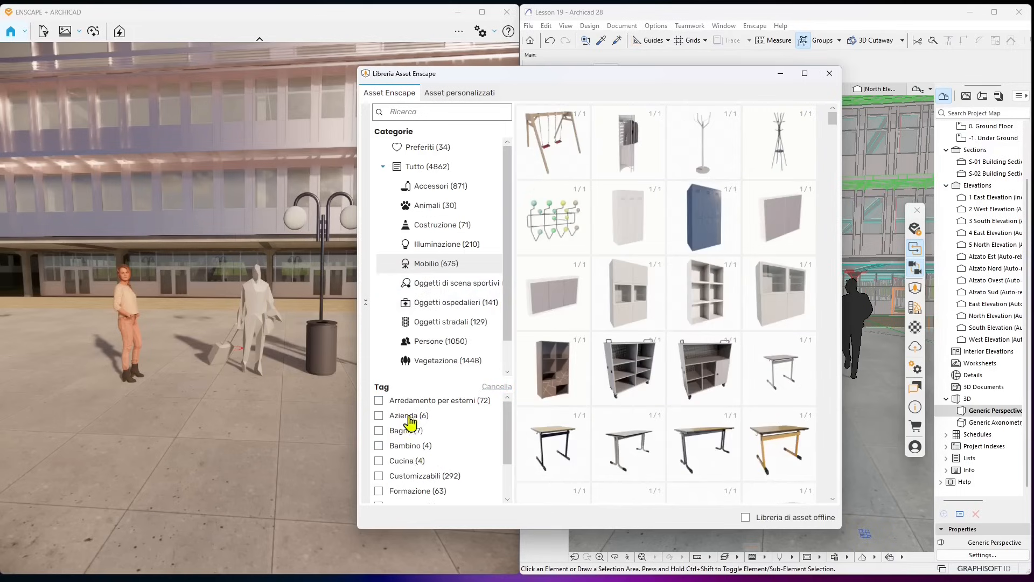
Step: Look through the Oggetti di scena sportivi and Oggetti ospedalieri asset categories
left_click(435, 291)
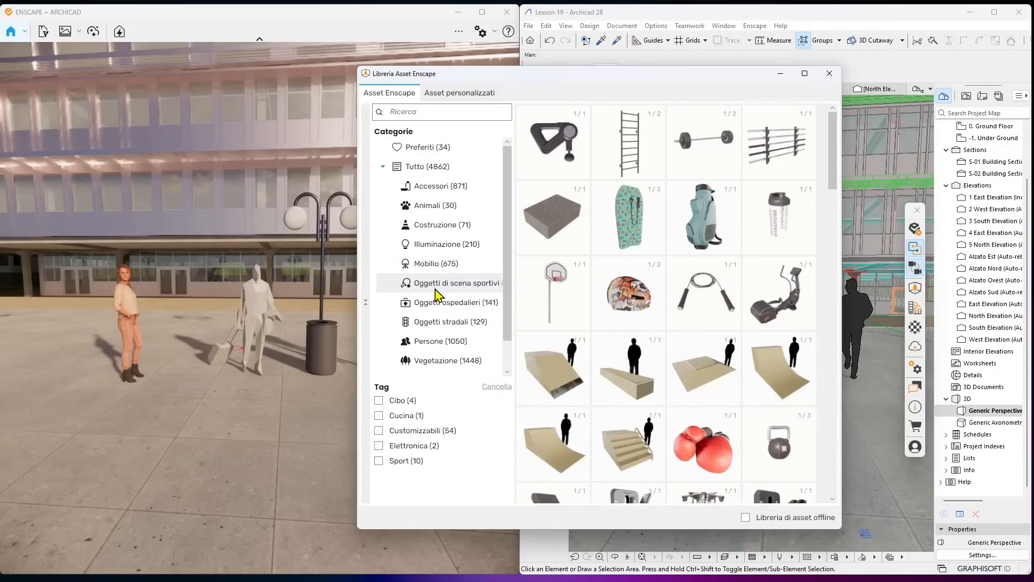
scroll(653, 425, "down", 10)
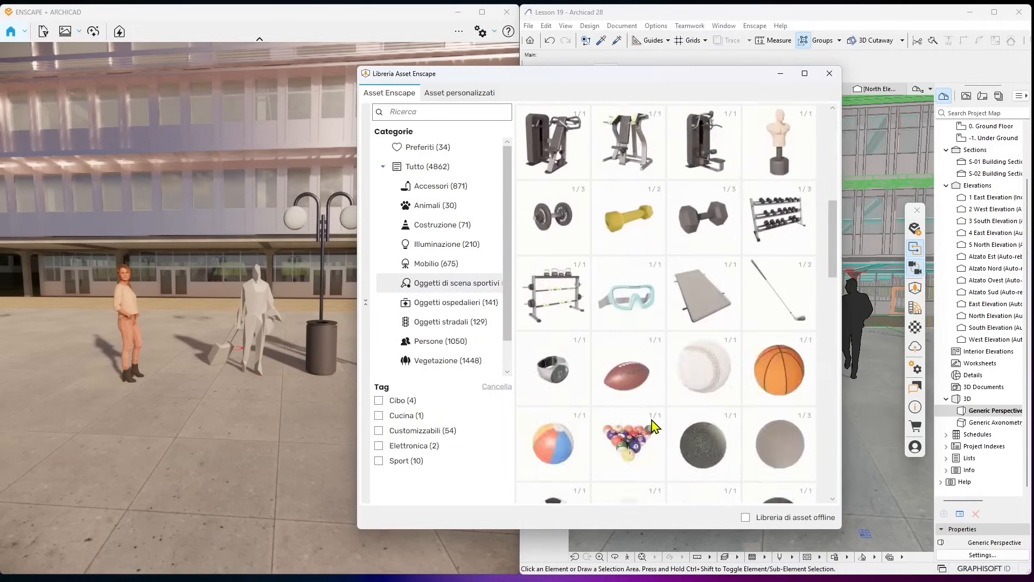
scroll(653, 426, "down", 10)
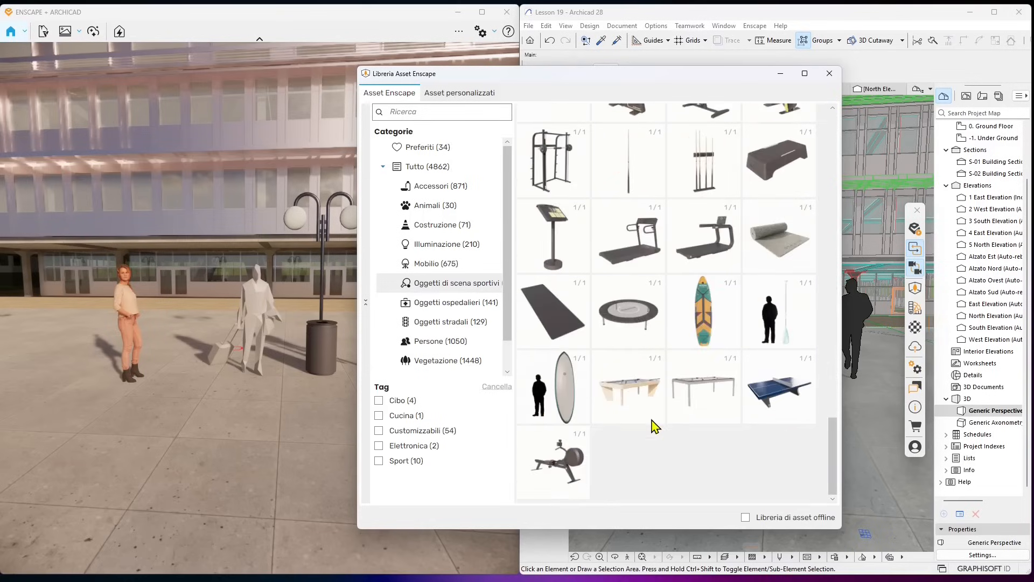
left_click(447, 302)
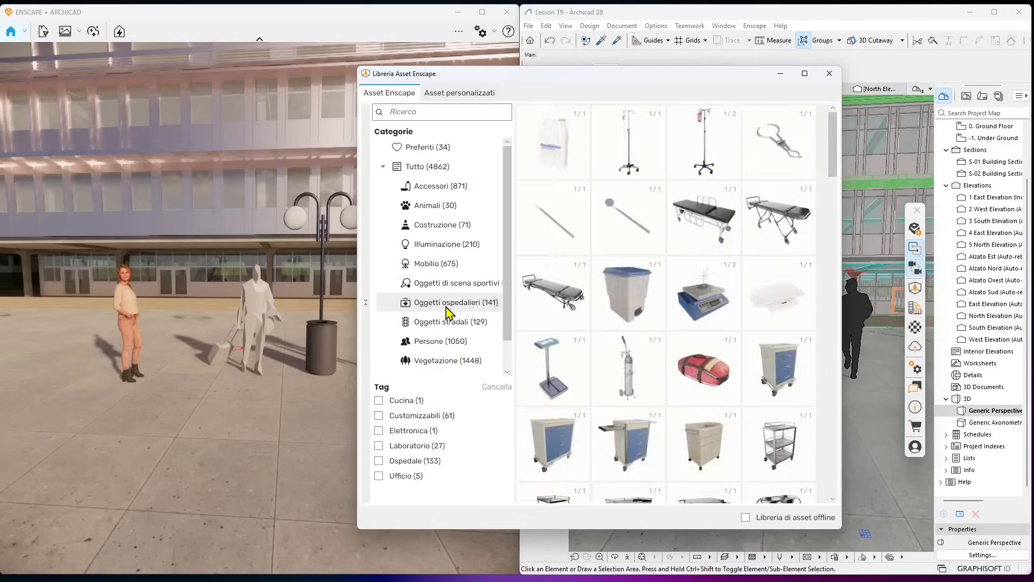
scroll(684, 414, "down", 10)
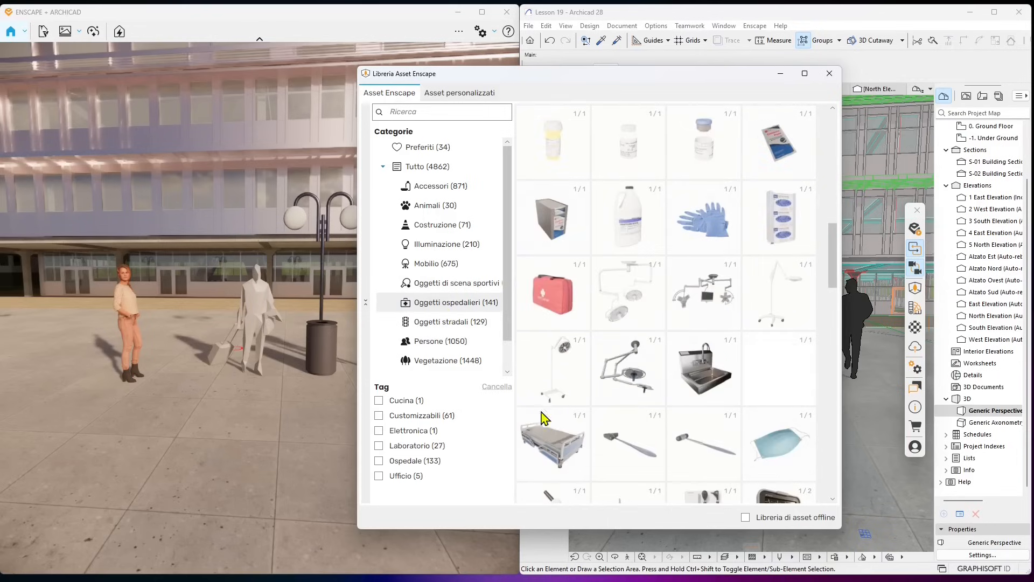
Step: Check the Oggetti stradali and Vegetazione categories, and open the Veicoli category
left_click(441, 323)
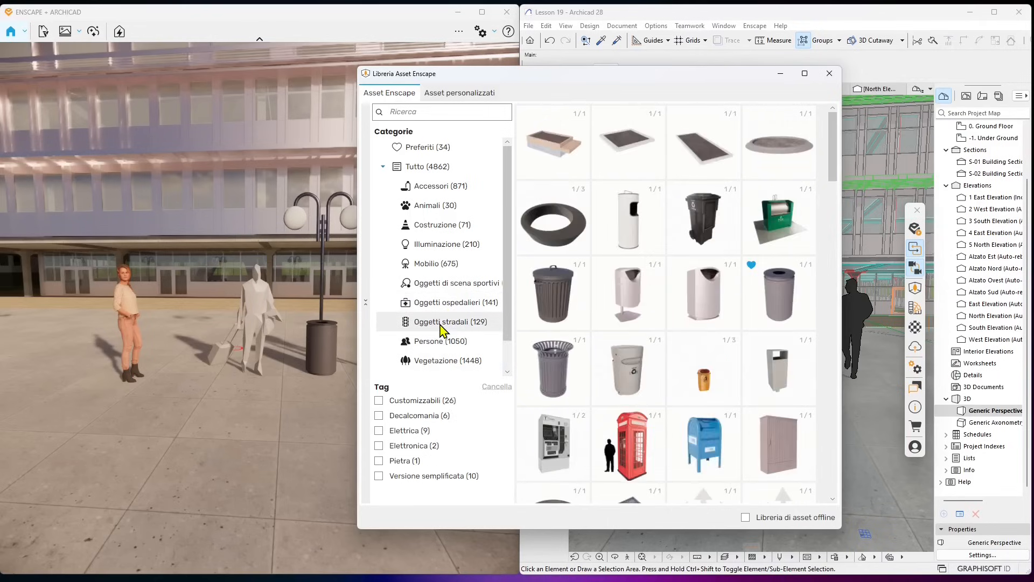
left_click(447, 366)
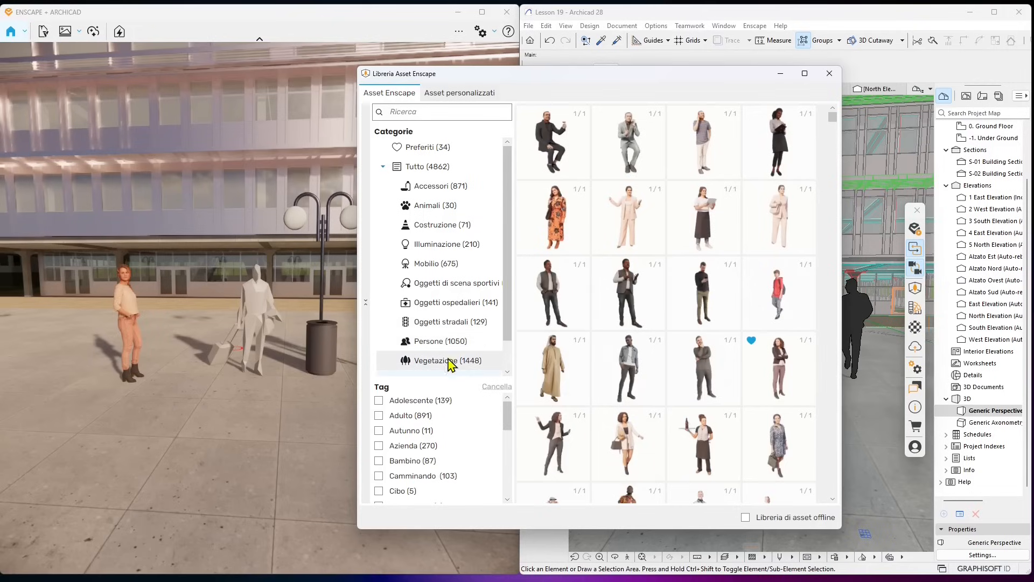
scroll(453, 345, "down", 2)
left_click(431, 348)
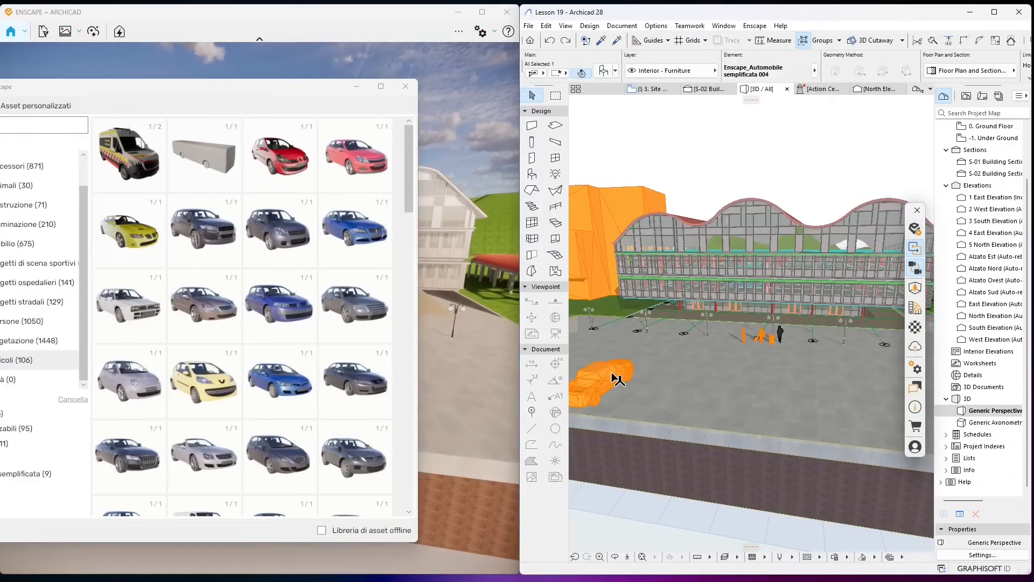
Step: Move the simplified pickup Automobile semplificata 004 from the edge of the site farther into the paved square, toward the people
left_click(608, 381)
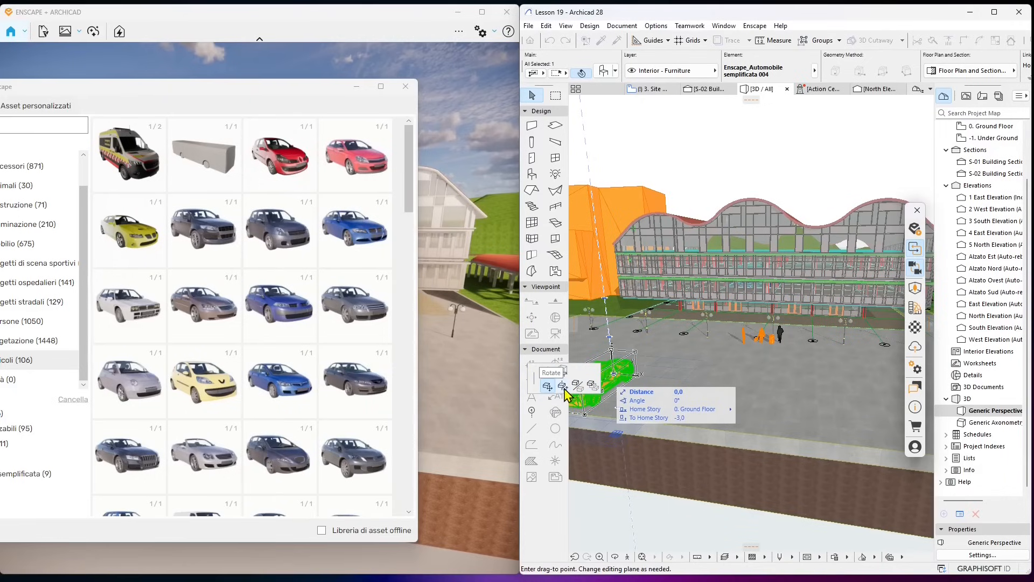
left_click(556, 388)
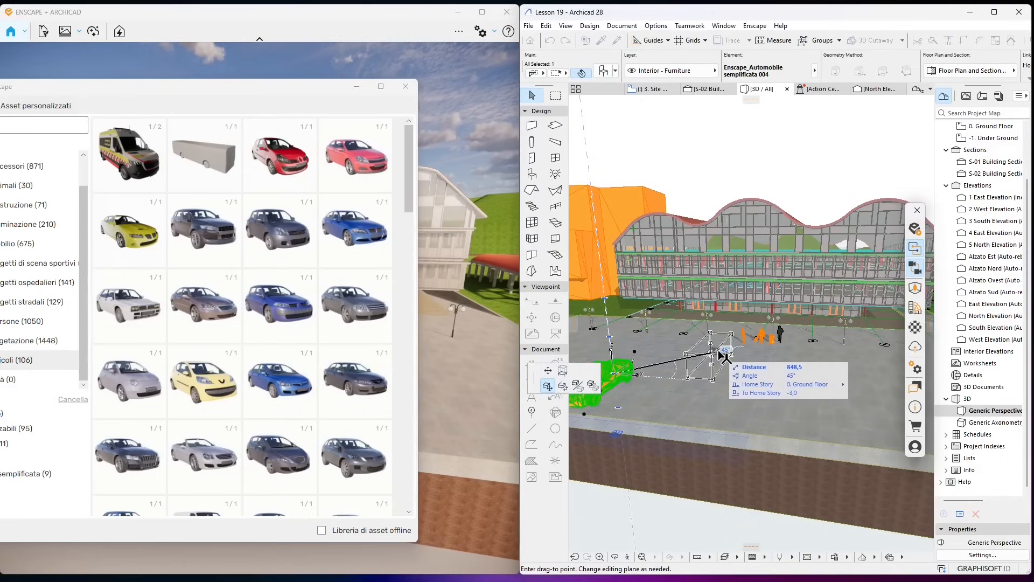
left_click(722, 350)
scroll(740, 347, "up", 8)
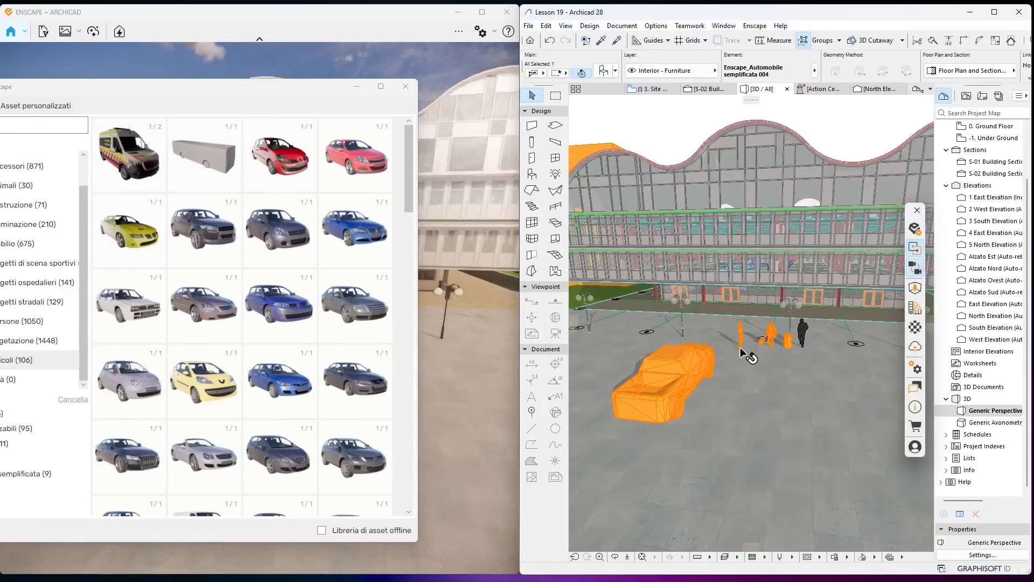
scroll(716, 371, "down", 3)
scroll(735, 405, "down", 4)
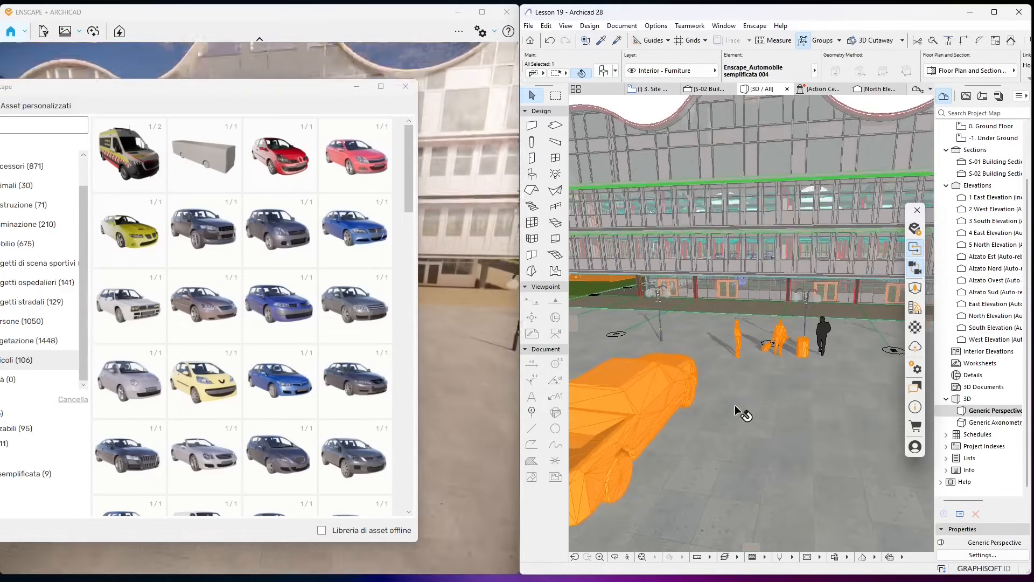
scroll(744, 424, "down", 2)
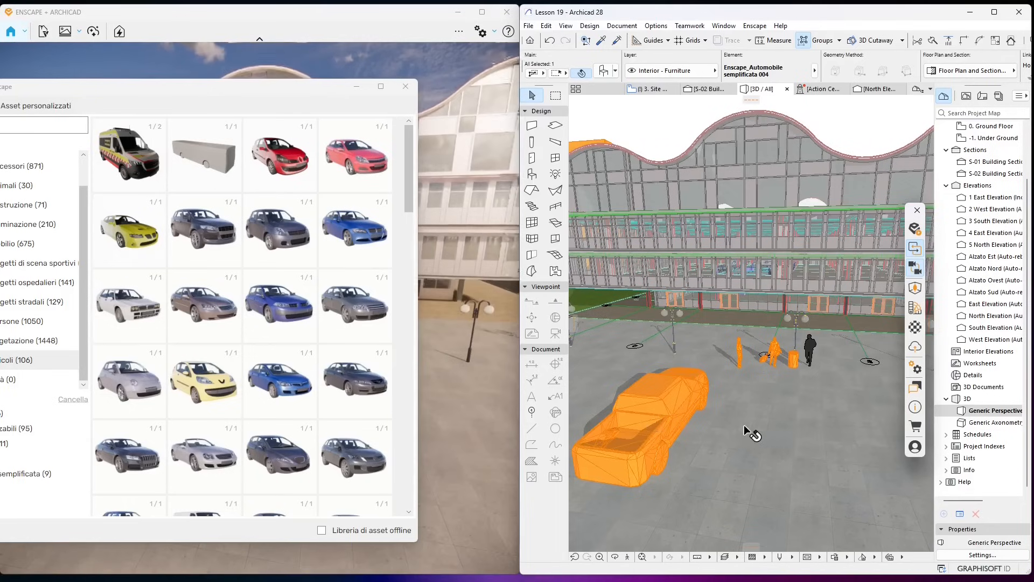
left_click(656, 412)
key("Escape")
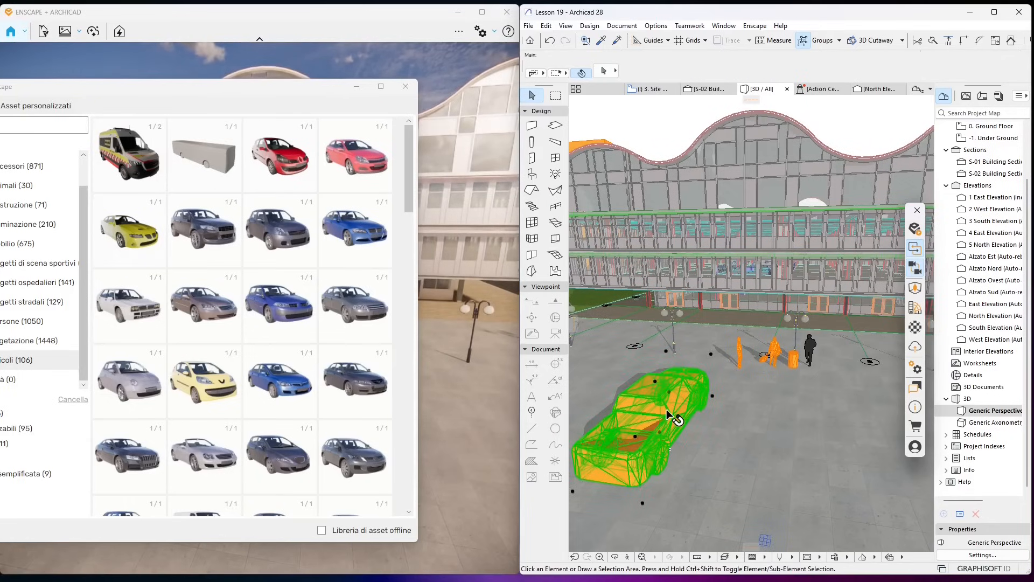
Step: Shift the simplified pickup sideways across the square, away from the people, leaving free space beside it
left_click(661, 417)
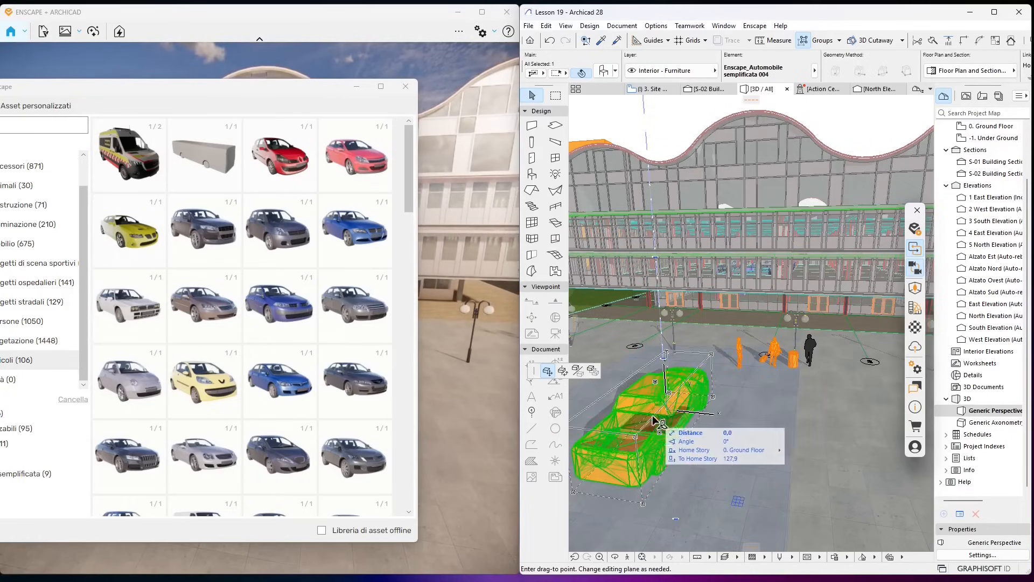
scroll(729, 428, "down", 2)
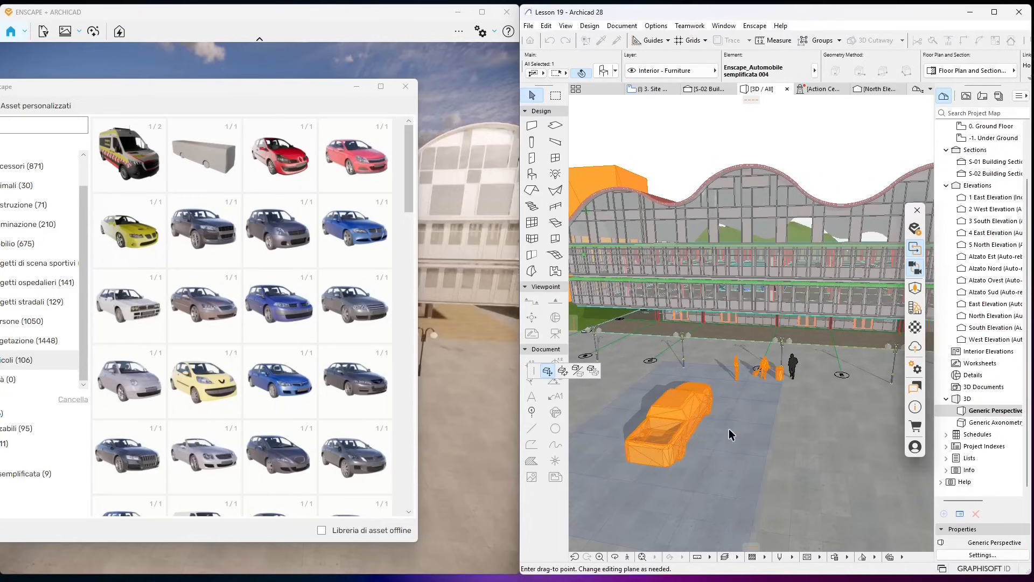
left_click(601, 416)
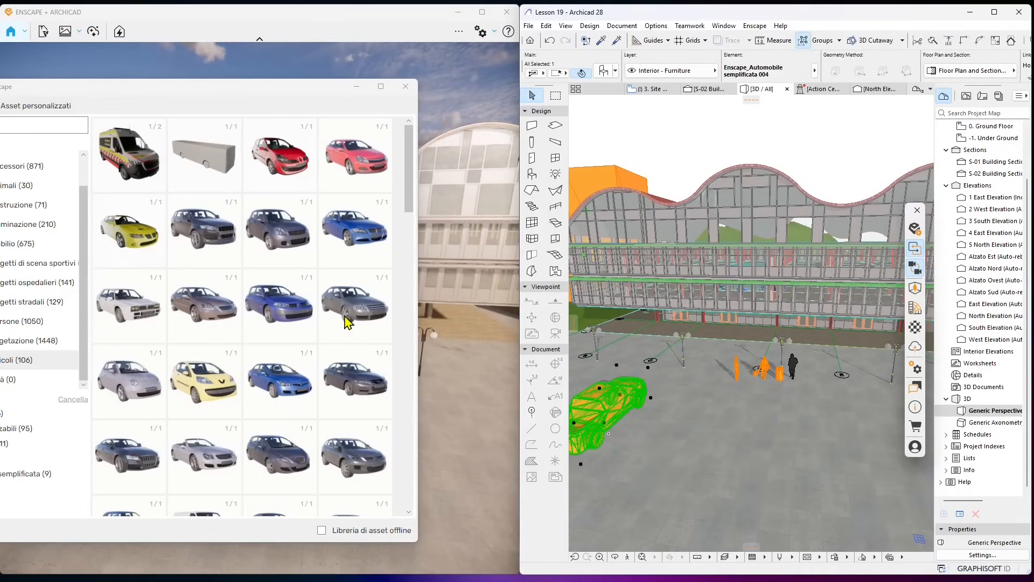
Step: Look through the Veicoli category and mark the pickups Automobile 052 and Automobile 019 as favourites
left_click_drag(319, 90, 421, 89)
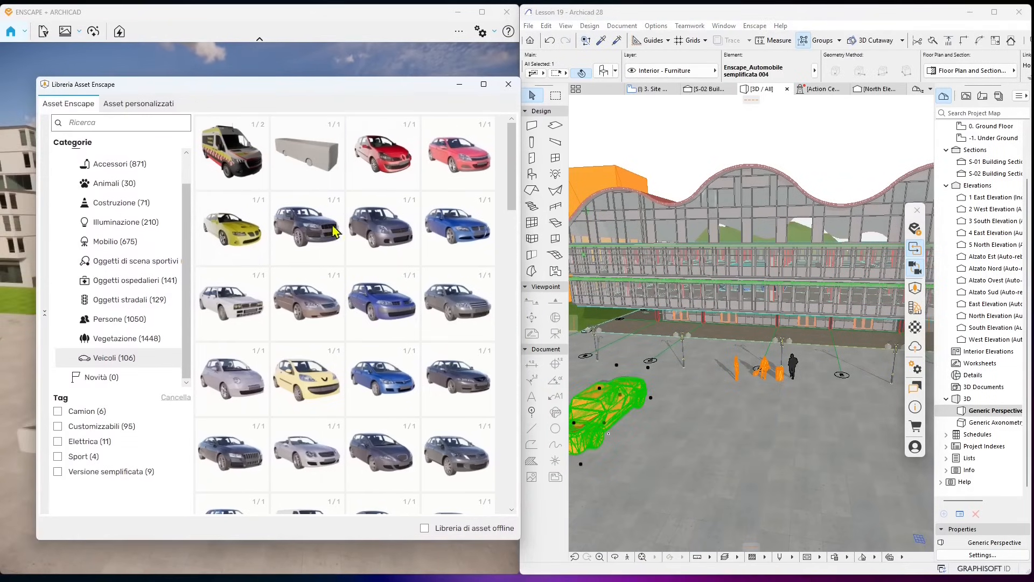
scroll(359, 414, "down", 5)
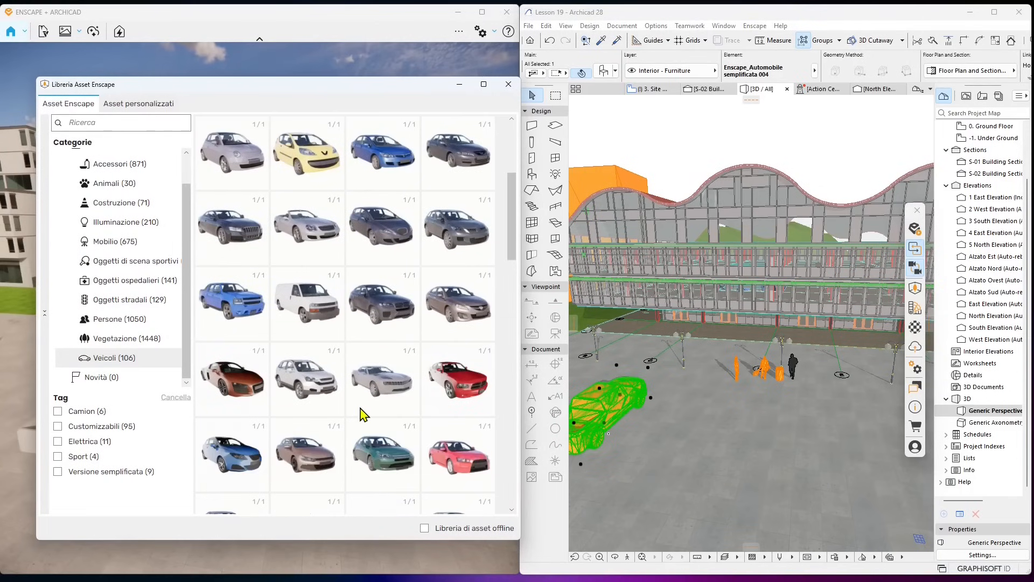
scroll(285, 405, "down", 3)
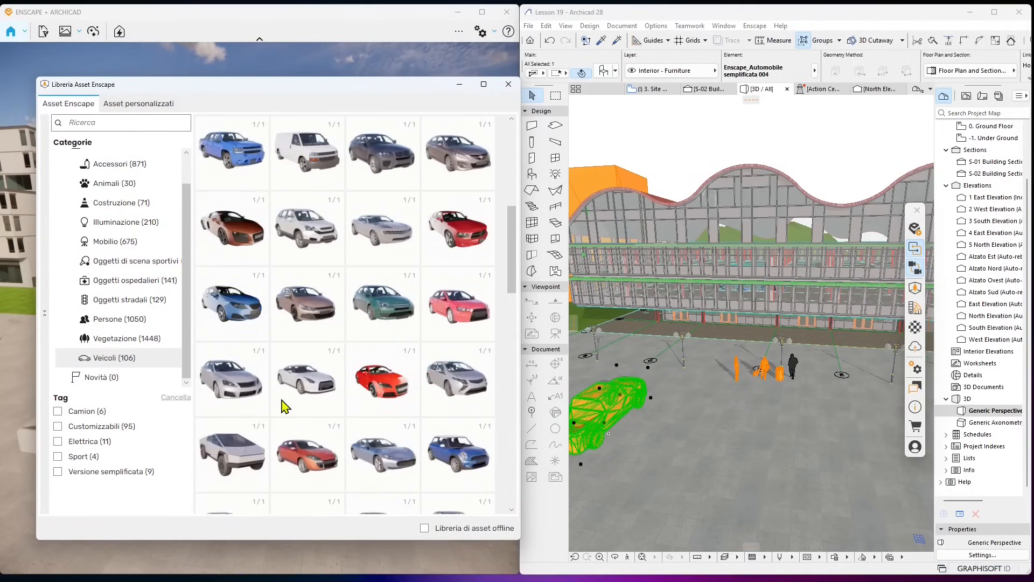
scroll(284, 406, "down", 3)
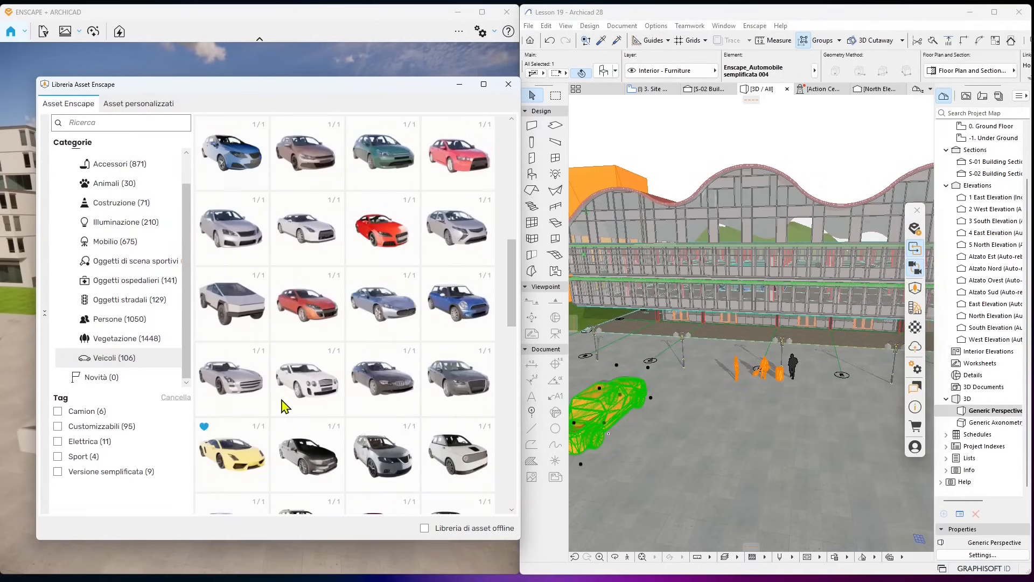
scroll(284, 405, "down", 6)
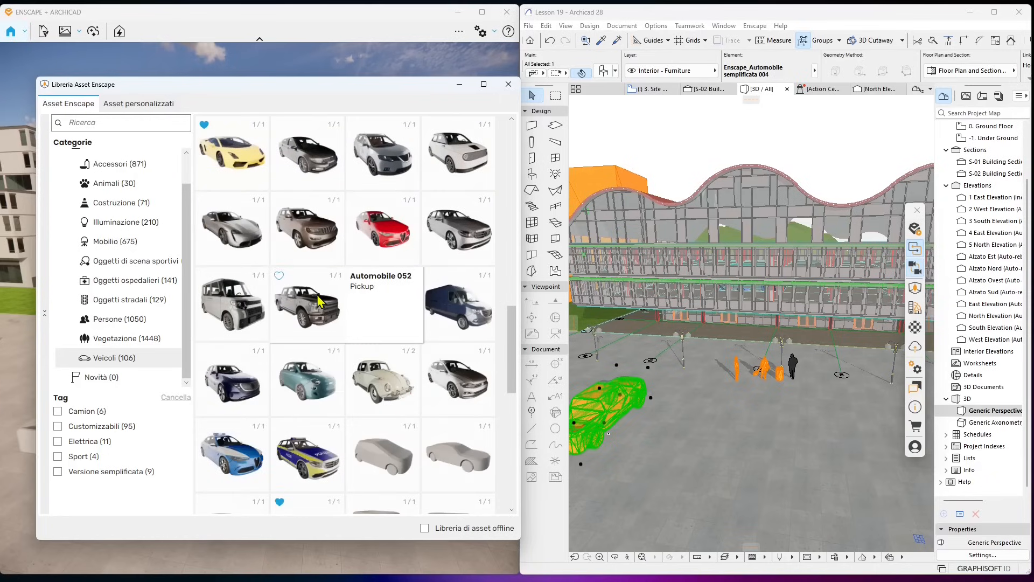
scroll(291, 377, "down", 2)
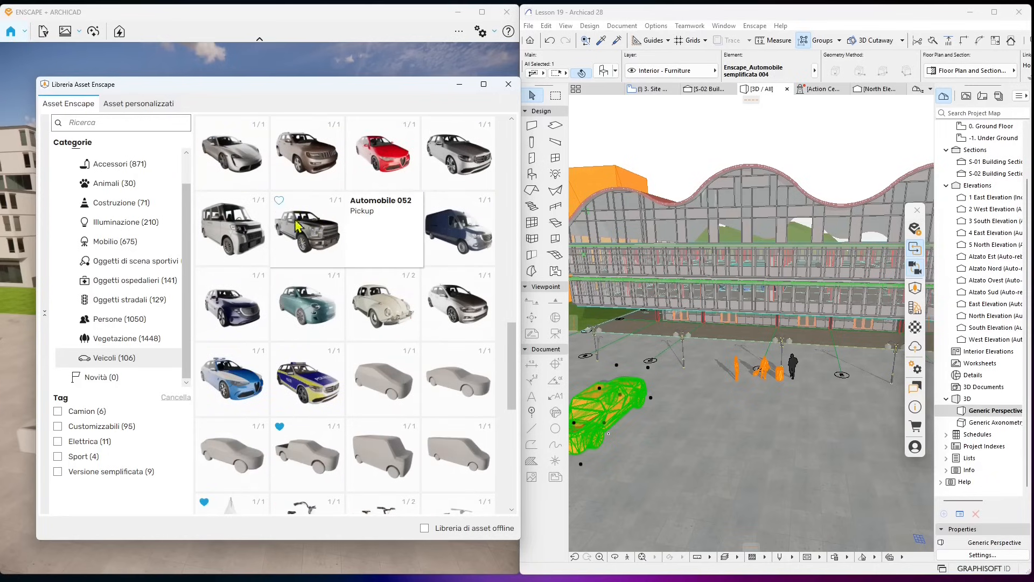
scroll(307, 371, "up", 10)
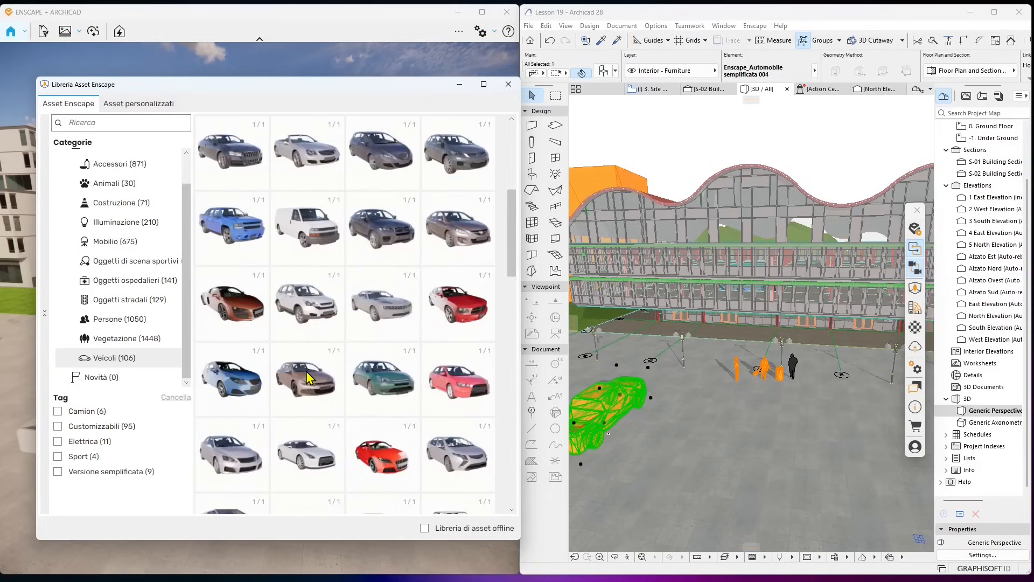
scroll(293, 350, "up", 5)
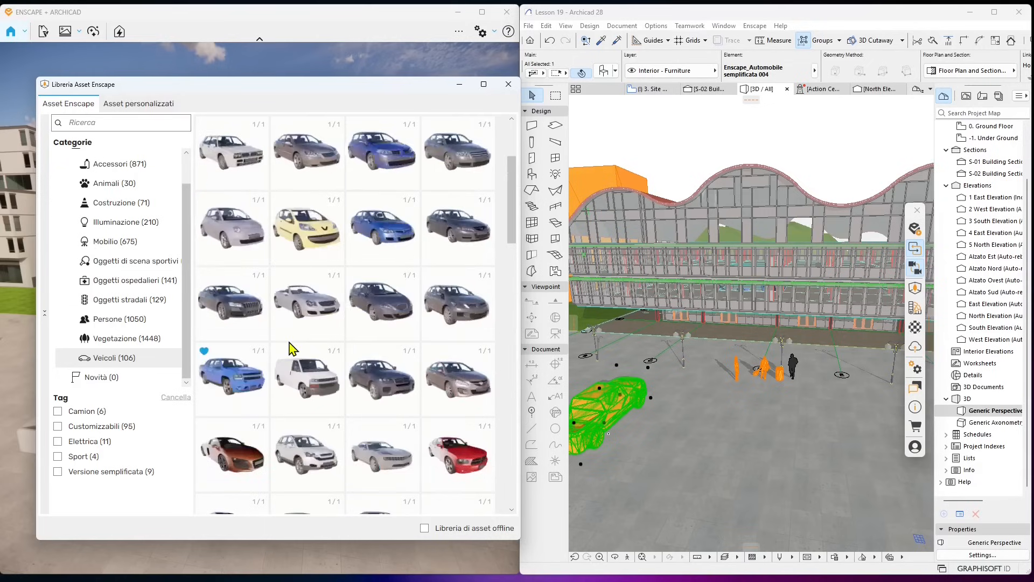
scroll(156, 167, "up", 2)
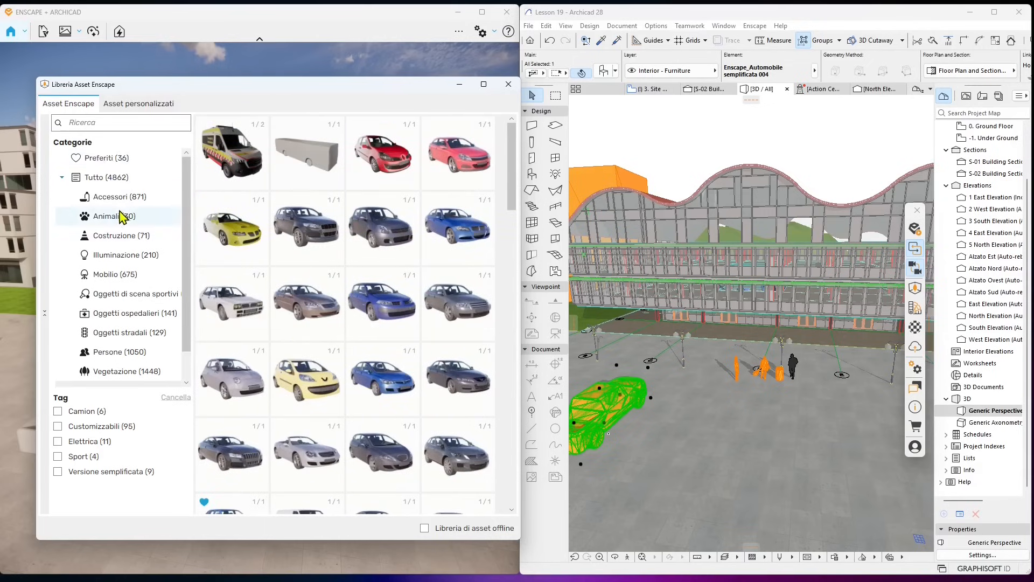
Step: Place the favourite blue pickup Automobile 019 on the paved square beside the simplified pickup and clear the selection
left_click(107, 158)
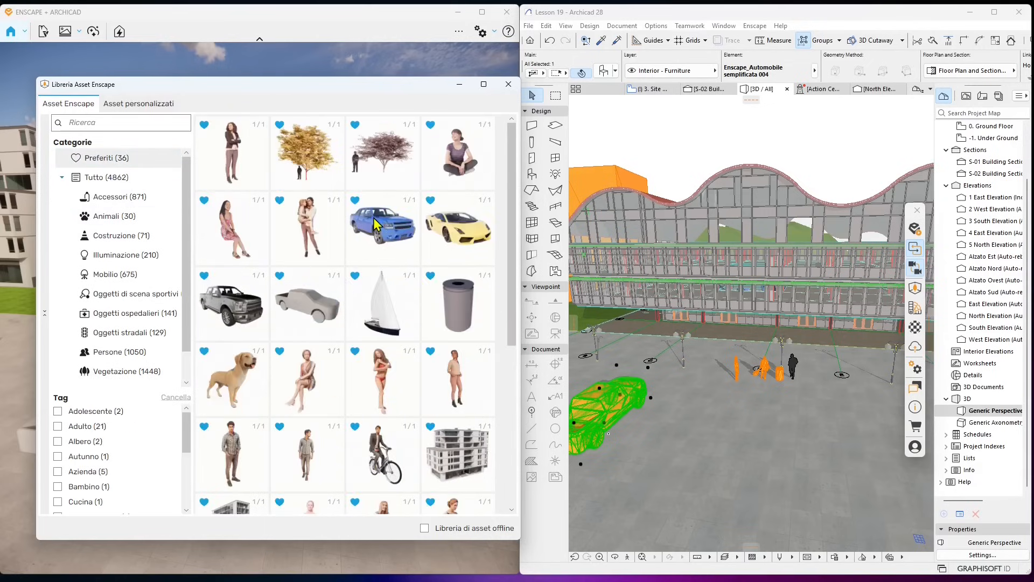
mouse_move(392, 240)
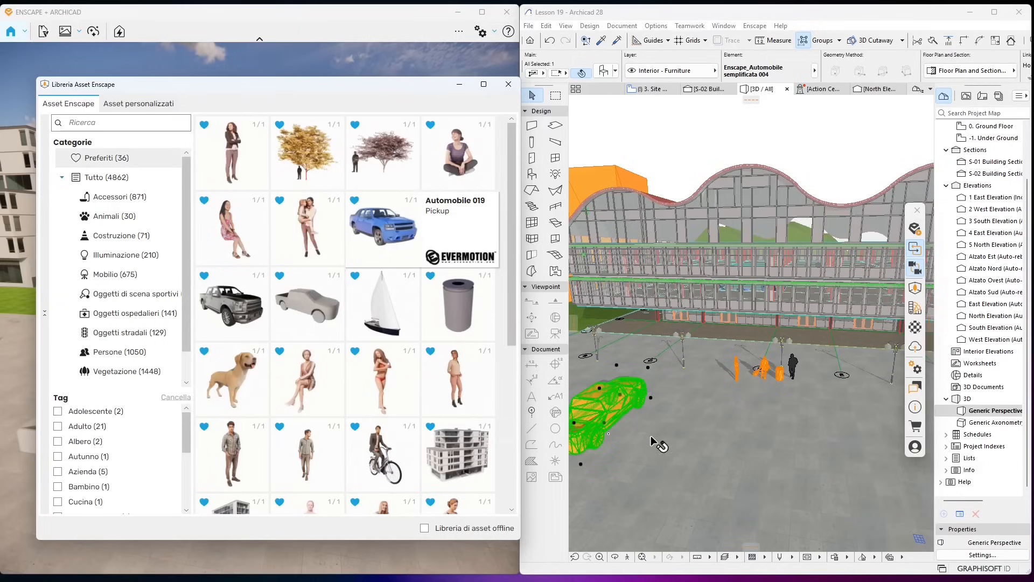
left_click(399, 243)
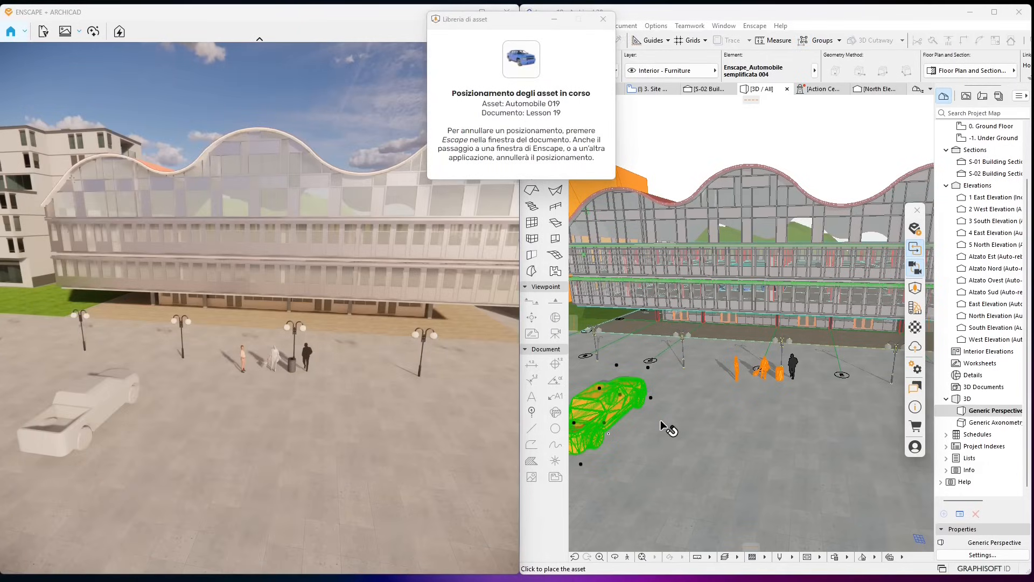
left_click(683, 435)
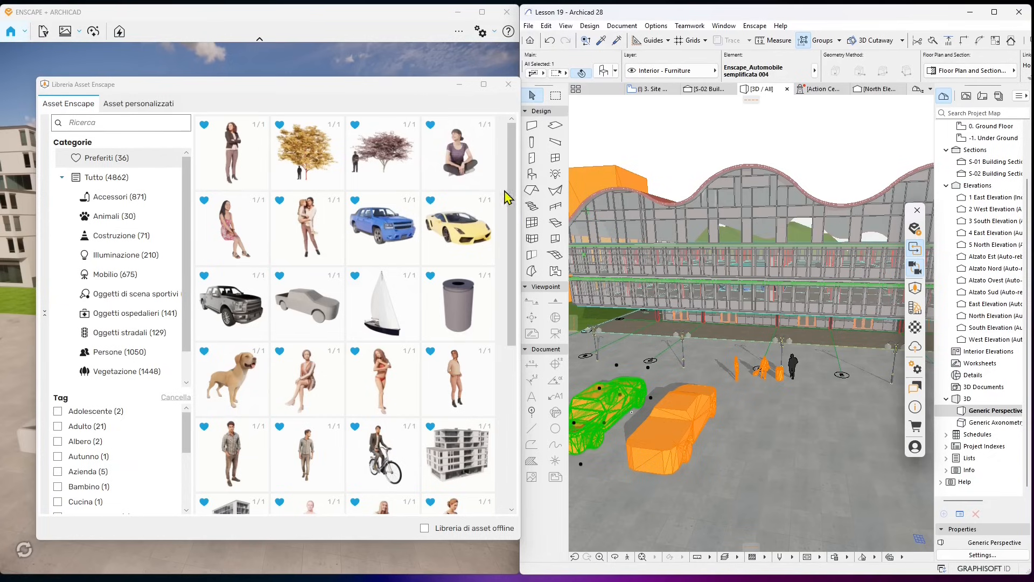
key("Escape")
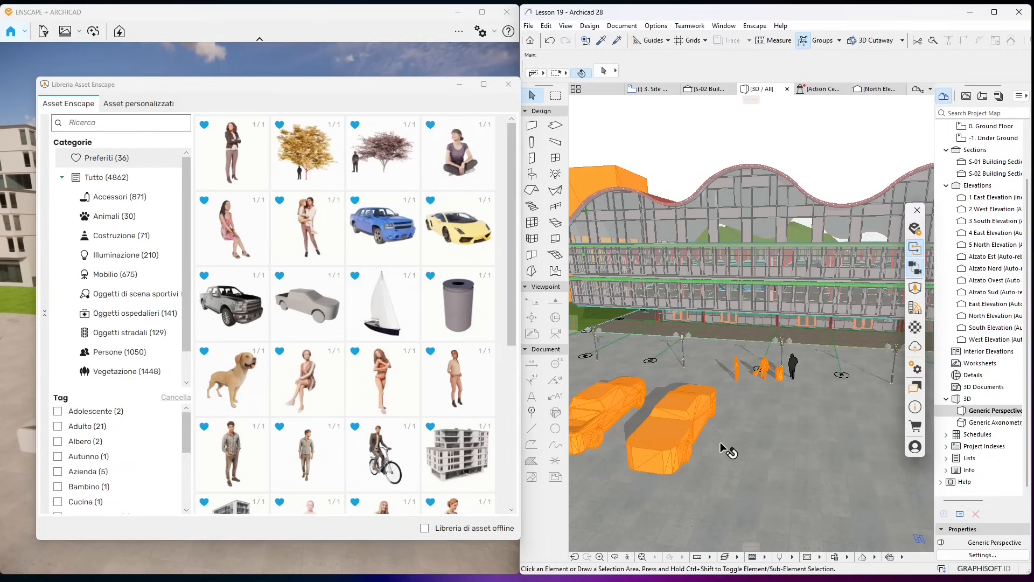
Step: Close the asset library and examine the blue pickup beside the simplified one in the synchronized render
middle_click_drag(719, 442, 692, 423, "shift")
scroll(657, 372, "up", 3)
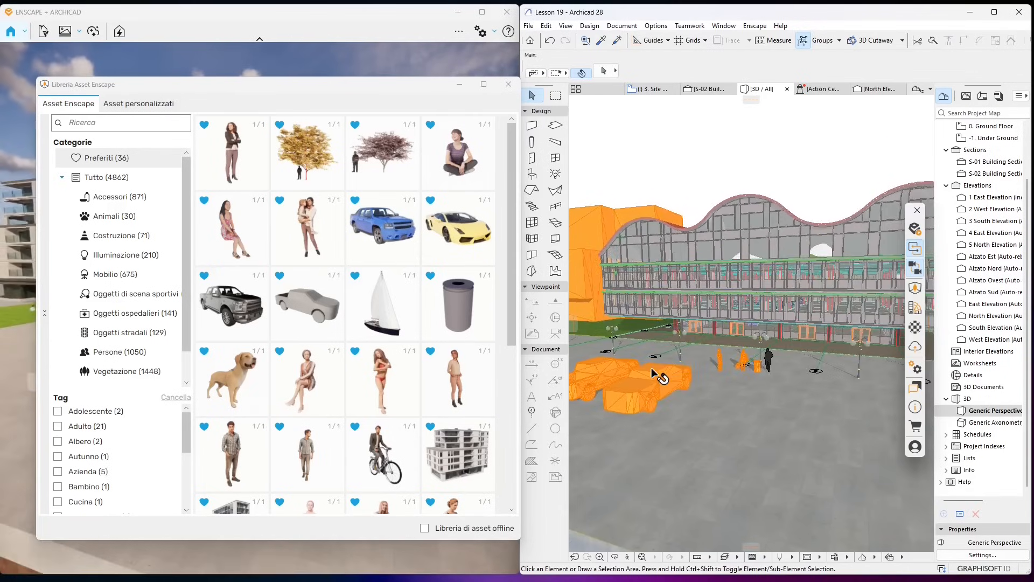
scroll(657, 372, "down", 3)
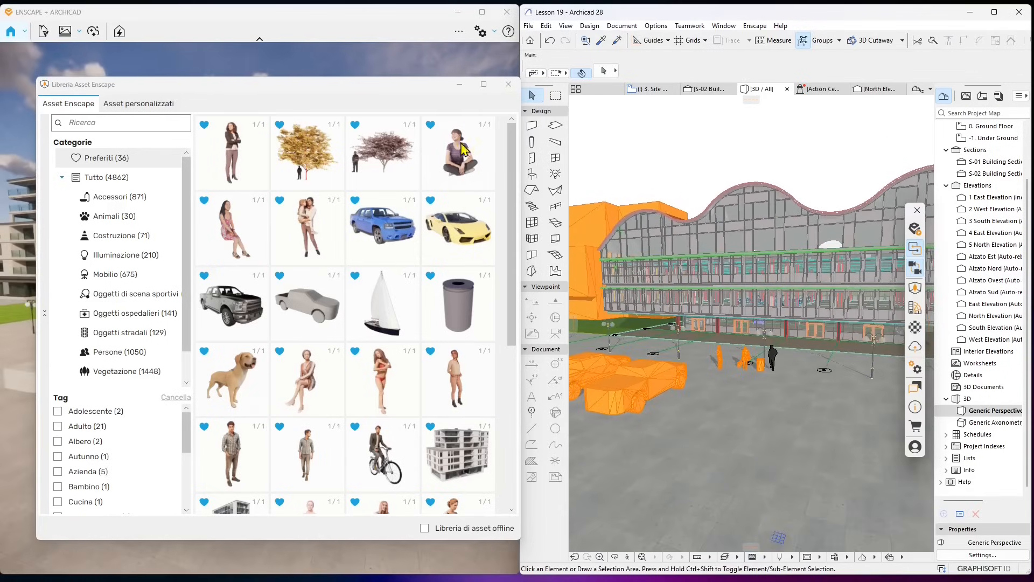
left_click(507, 84)
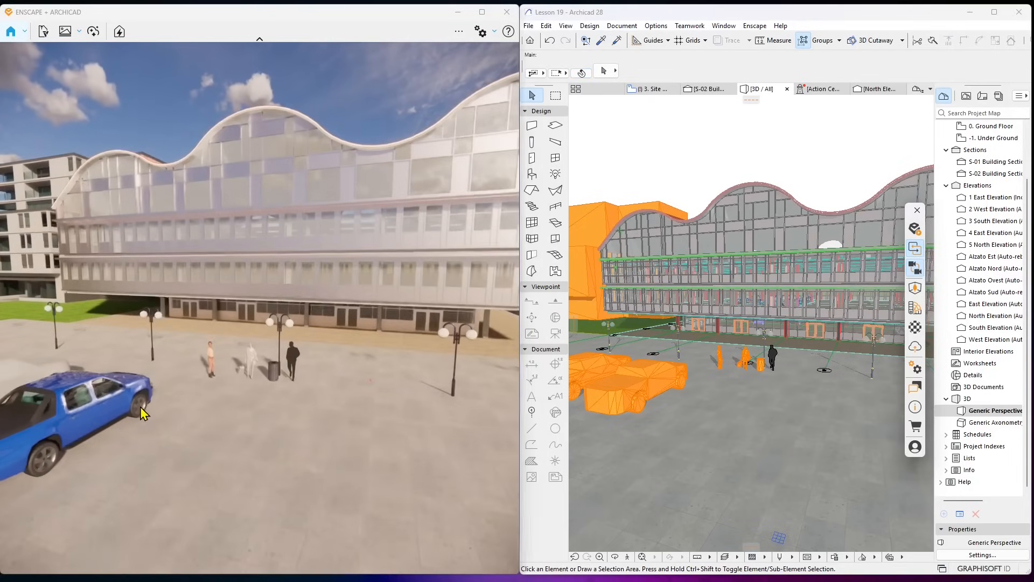
middle_click_drag(138, 407, 261, 361)
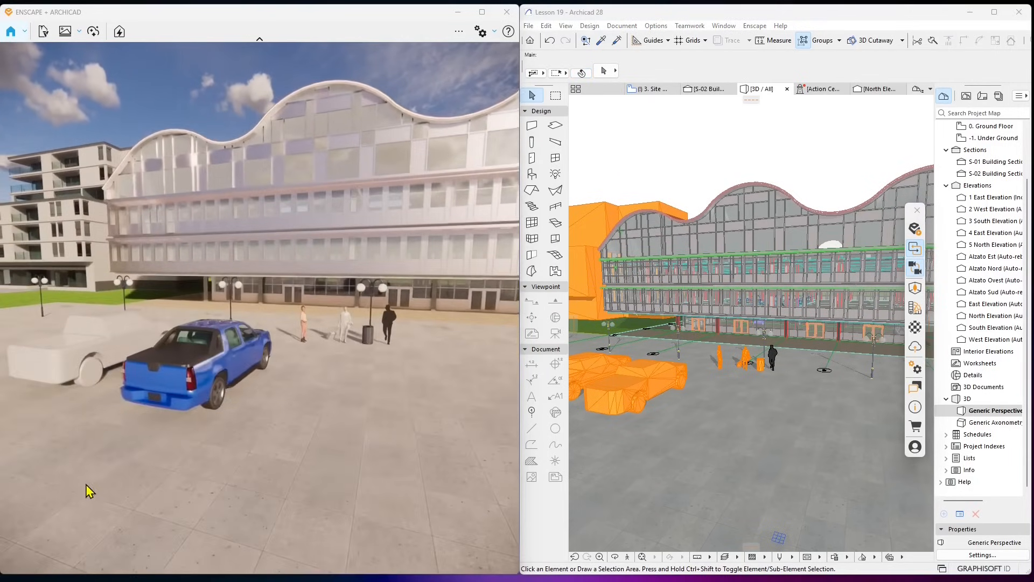
Step: Rotate the blue pickup Automobile 019 horizontally on the square so that its front faces the camera
scroll(212, 364, "up", 3)
scroll(256, 407, "down", 4)
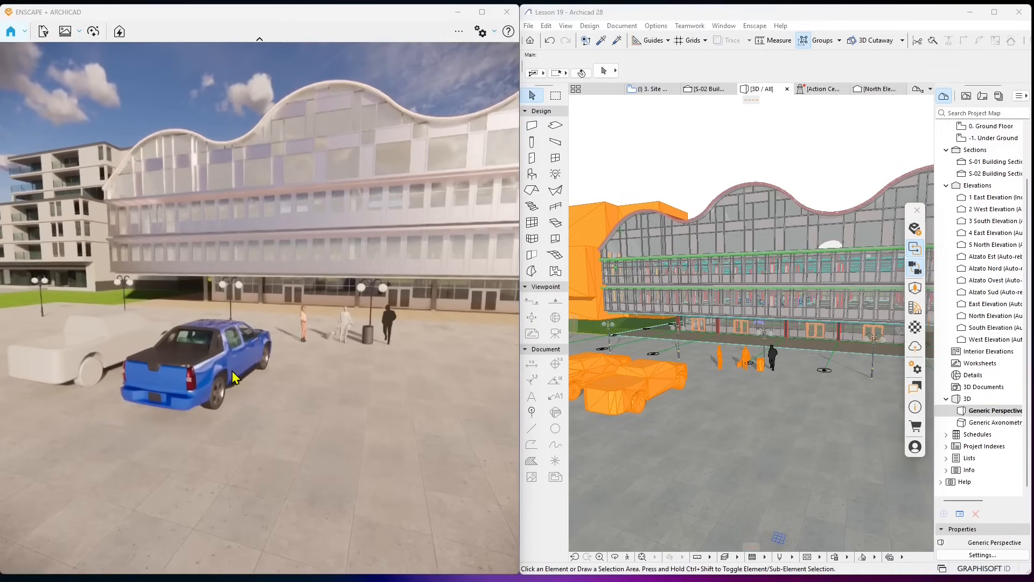
left_click(654, 391)
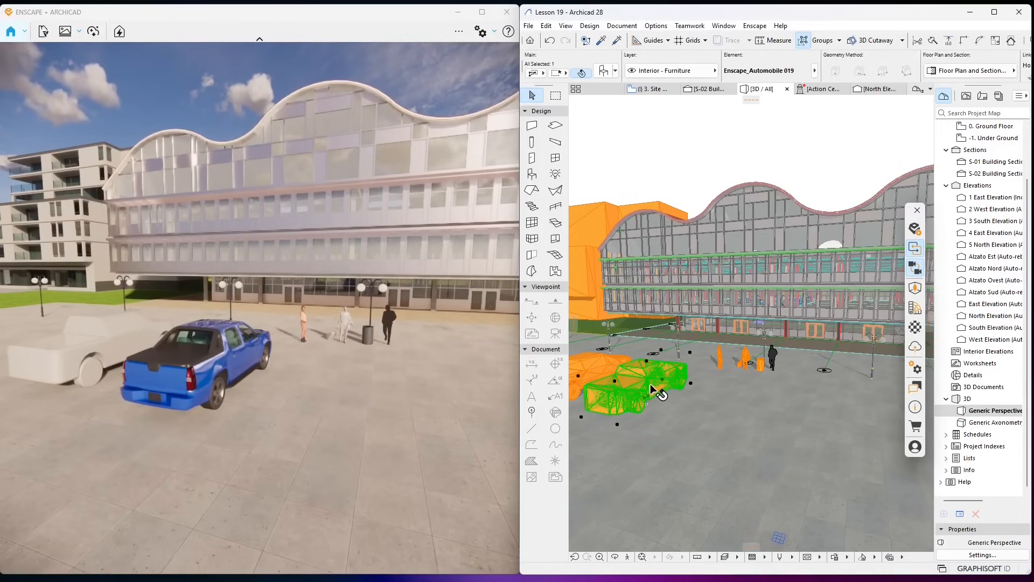
left_click(651, 383)
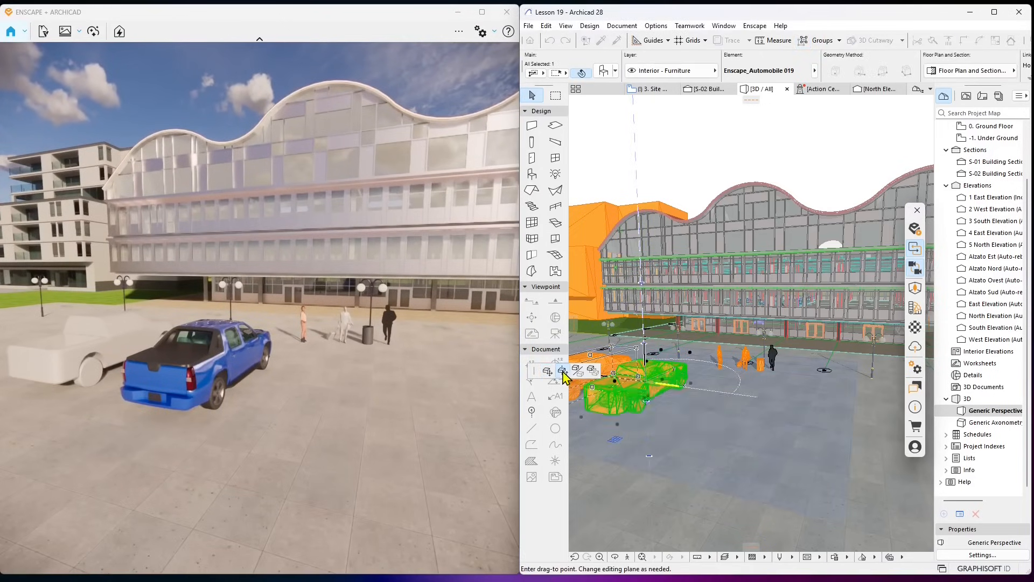
left_click(562, 371)
left_click(645, 398)
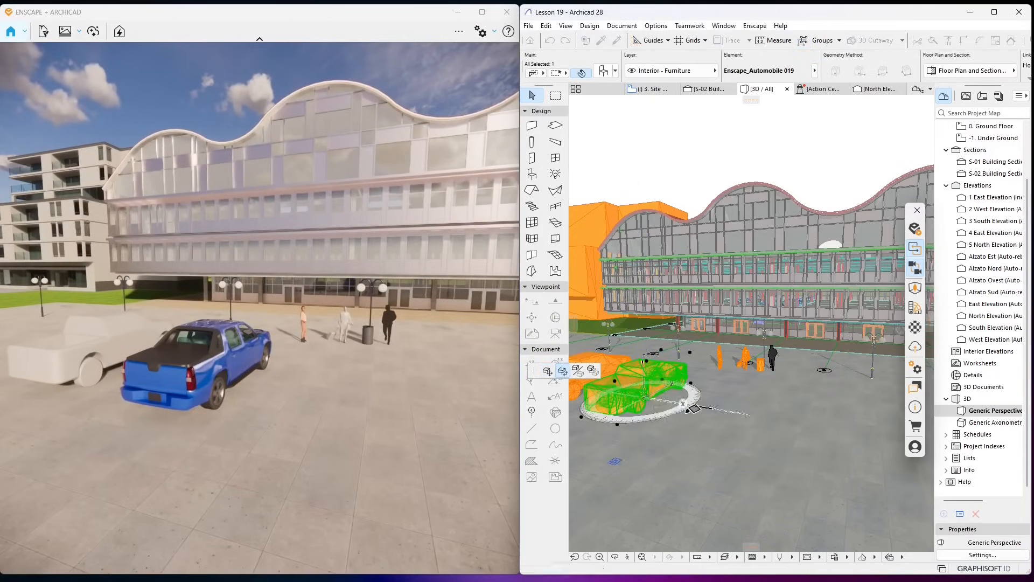
left_click(686, 410)
scroll(673, 335, "down", 1)
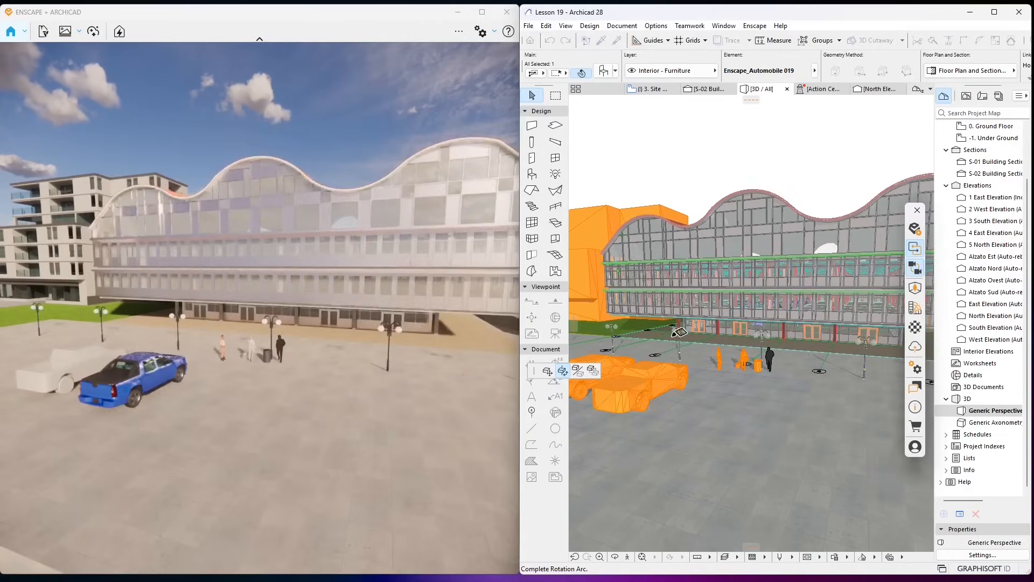
scroll(721, 415, "down", 2)
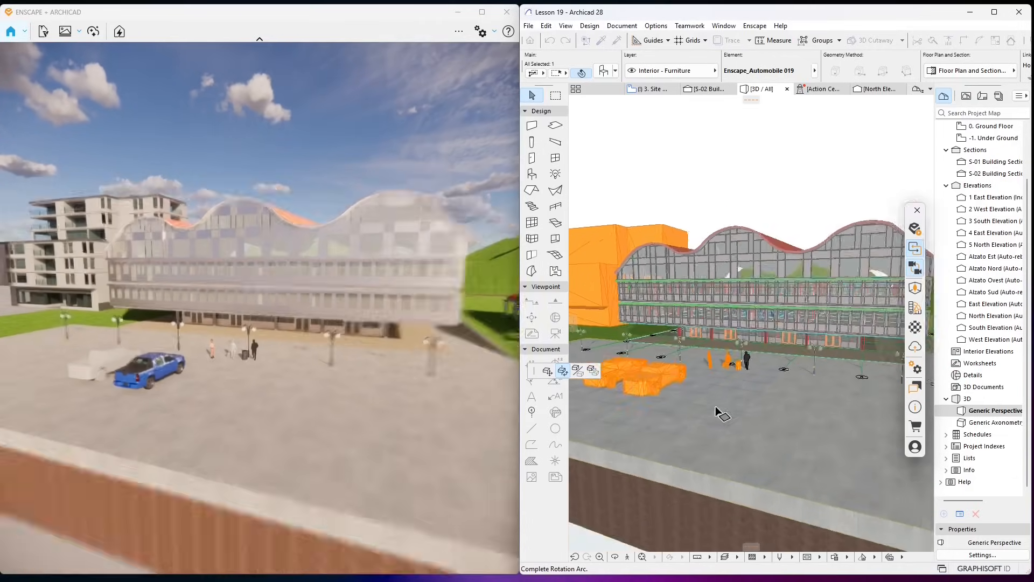
scroll(683, 384, "down", 2)
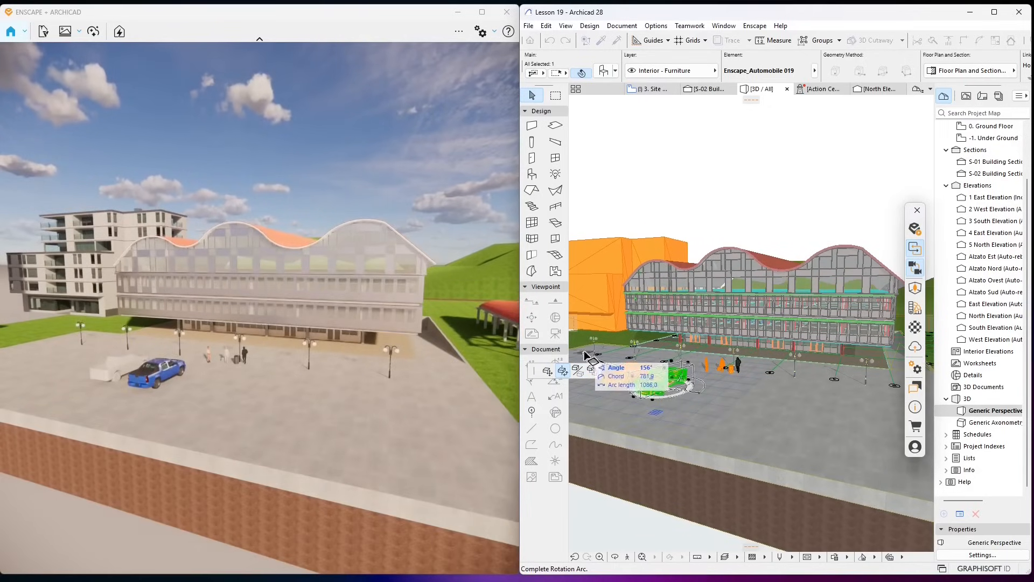
scroll(585, 353, "up", 2)
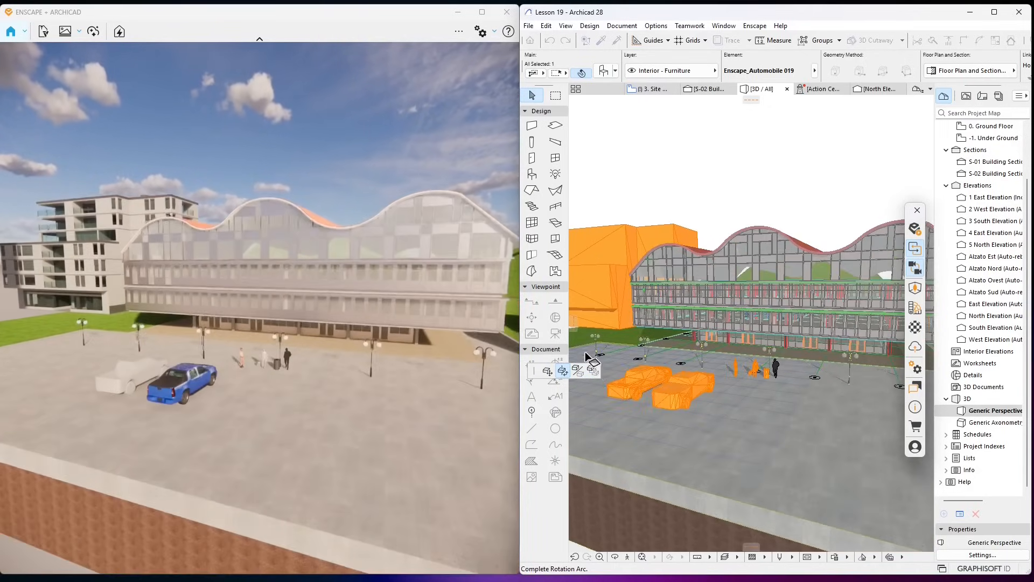
left_click(620, 405)
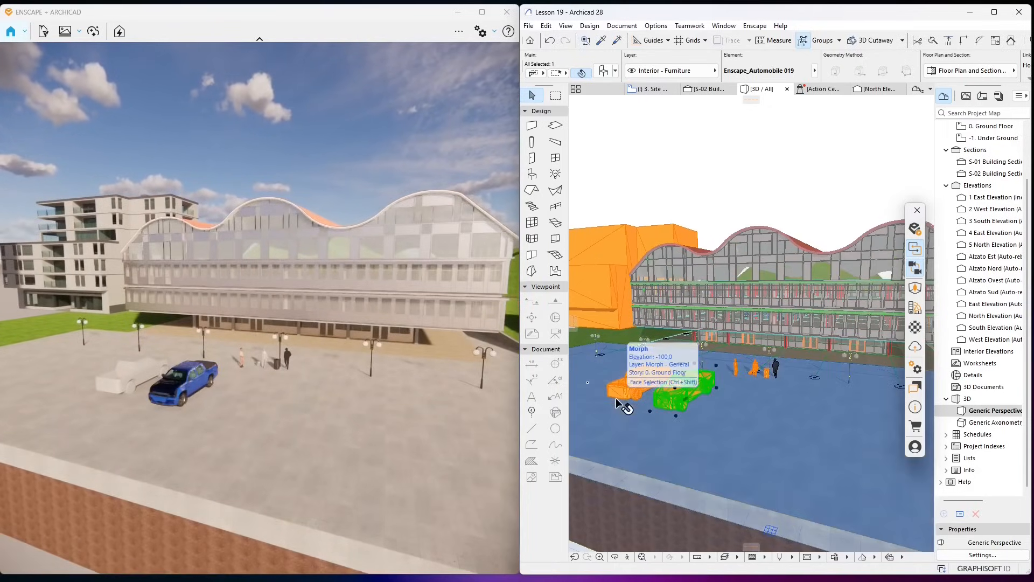
Step: Examine the front of the rotated blue pickup up close in the render and clear its selection in the model
scroll(166, 401, "up", 5)
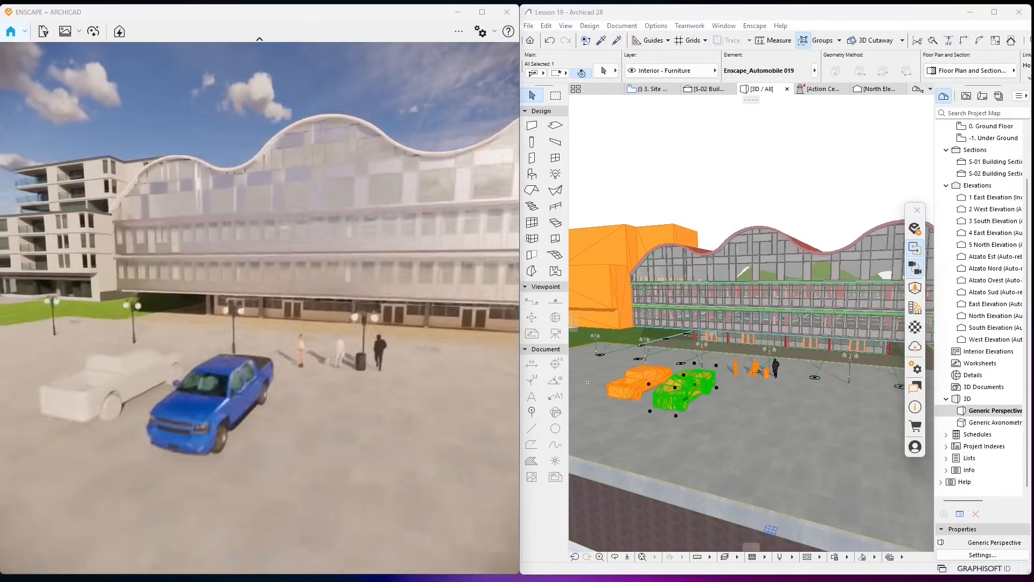
left_click_drag(166, 401, 210, 431)
scroll(210, 431, "up", 5)
left_click_drag(323, 469, 369, 482)
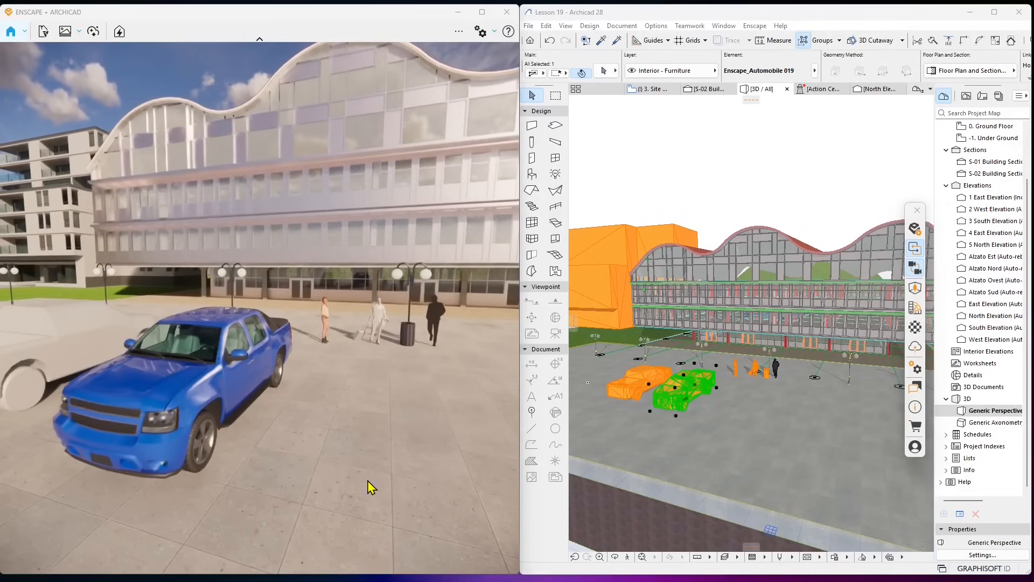
left_click(733, 208)
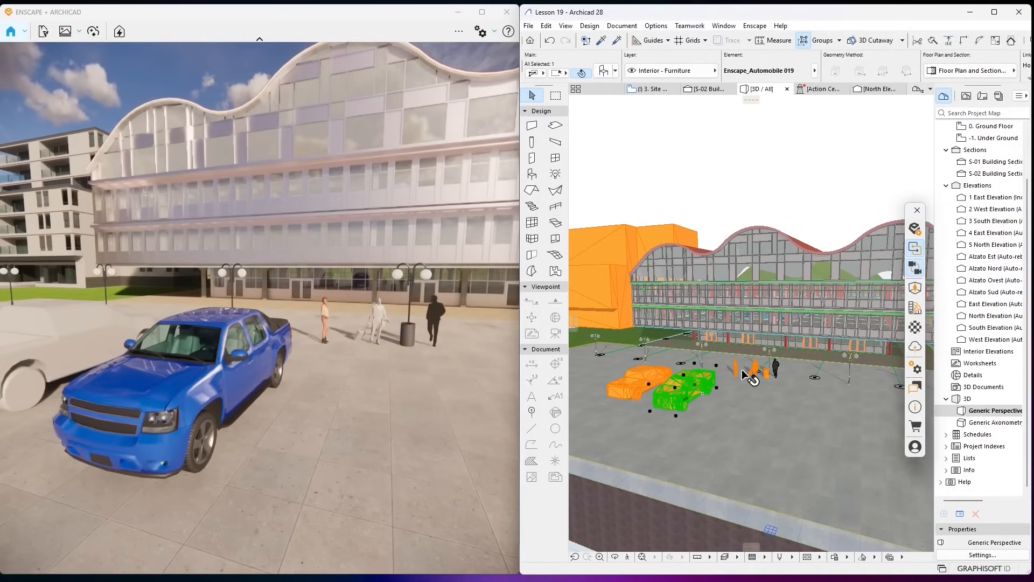
left_click(781, 217)
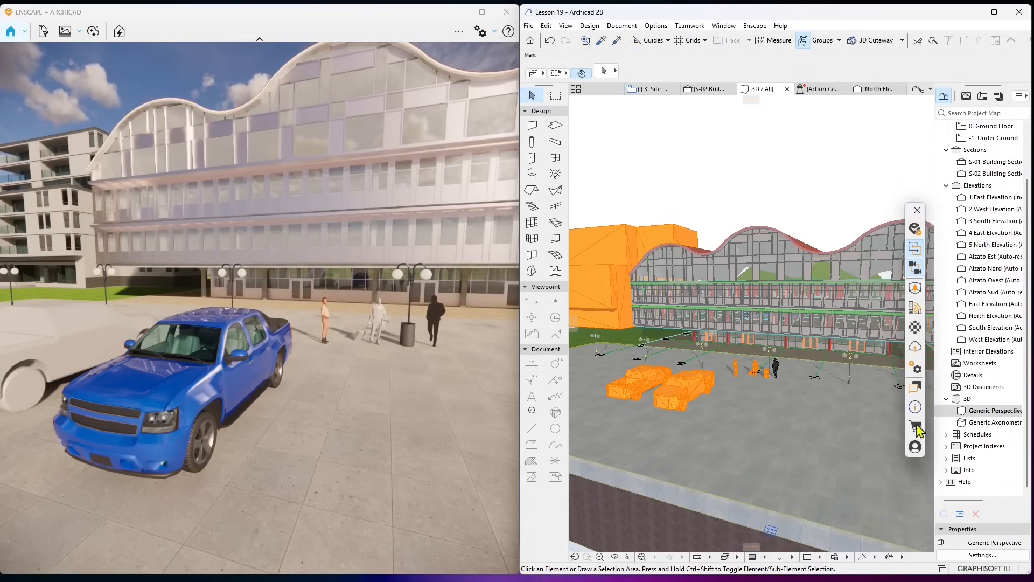
Step: Open the asset library in the Enscape window, narrow the Archicad window and widen the render window into the freed space
left_click(754, 26)
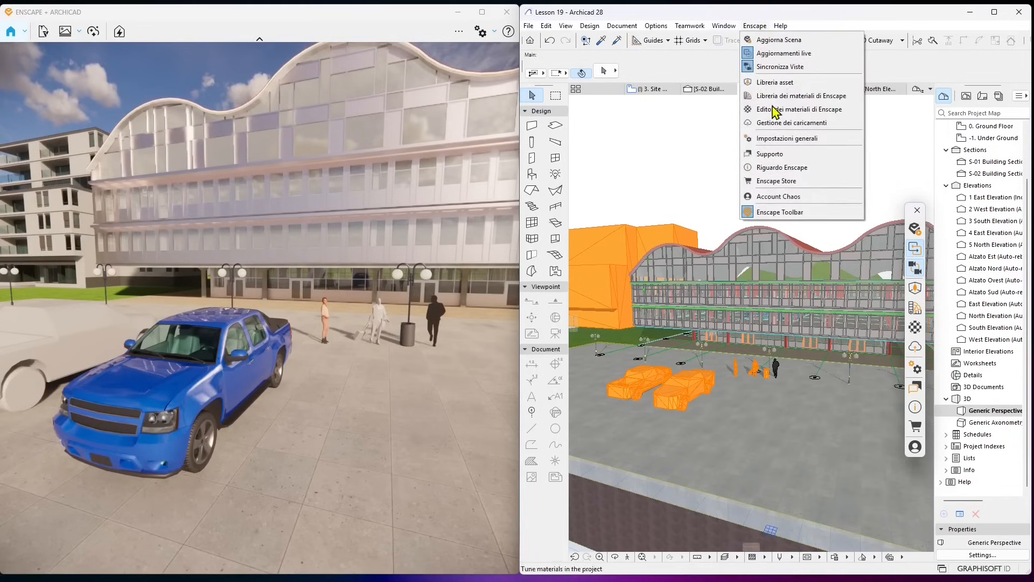
left_click(689, 25)
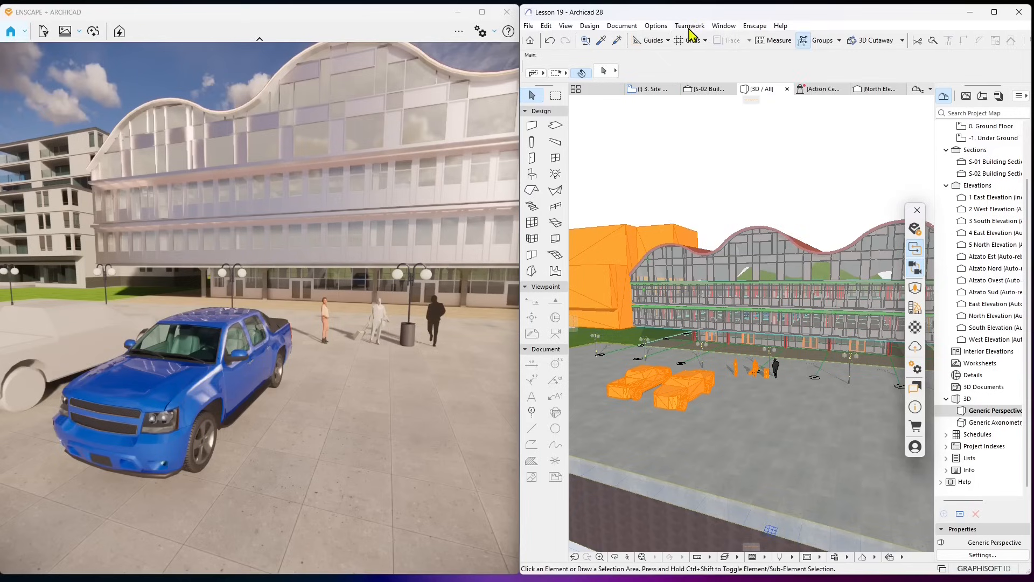
left_click(26, 35)
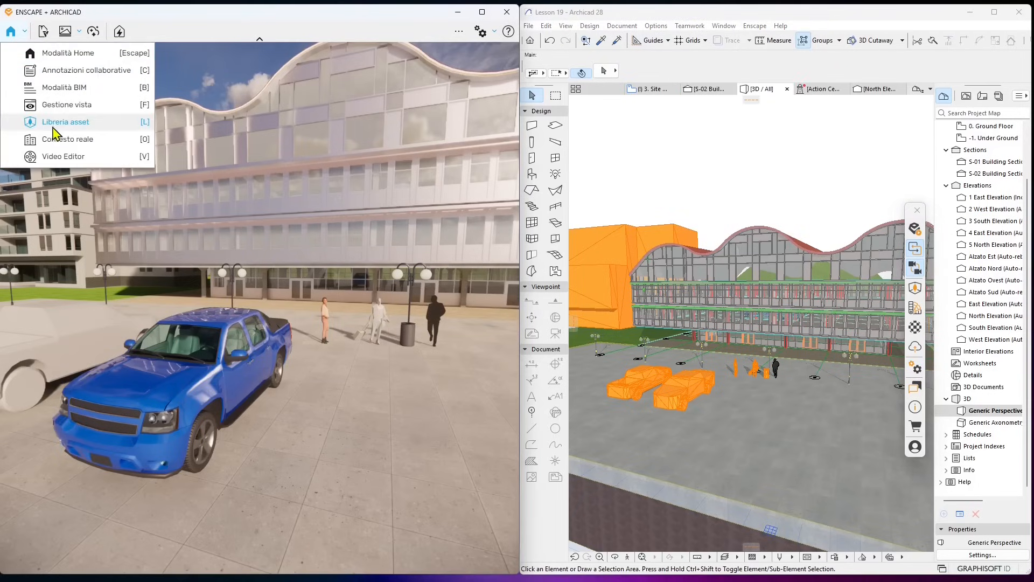
left_click(116, 128)
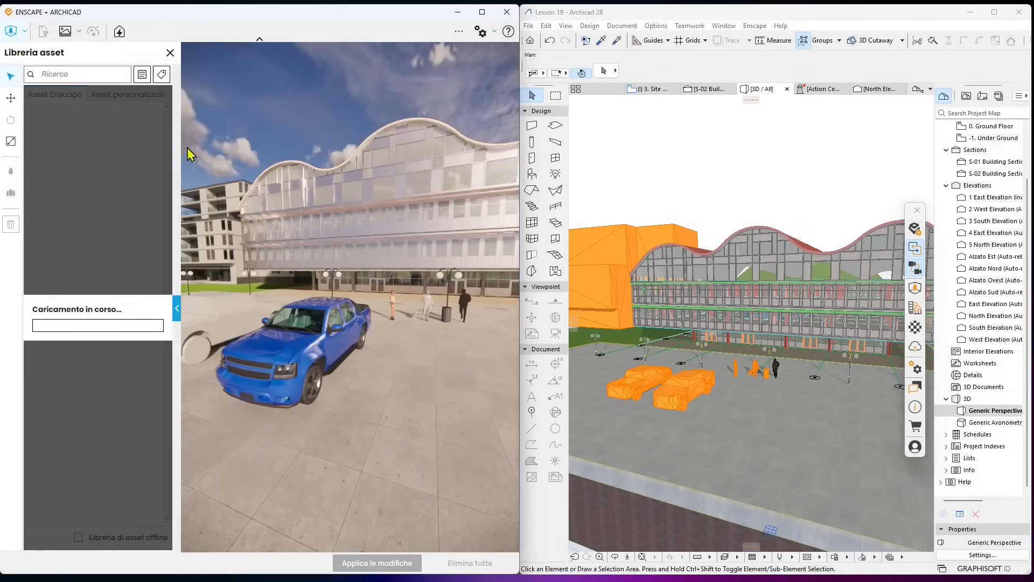
left_click(631, 11)
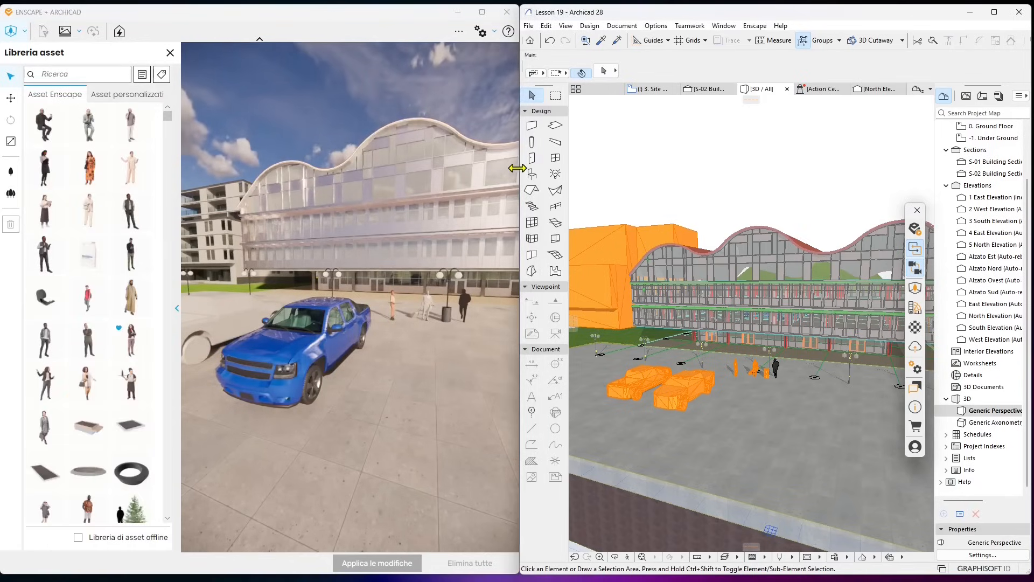
left_click_drag(517, 168, 587, 168)
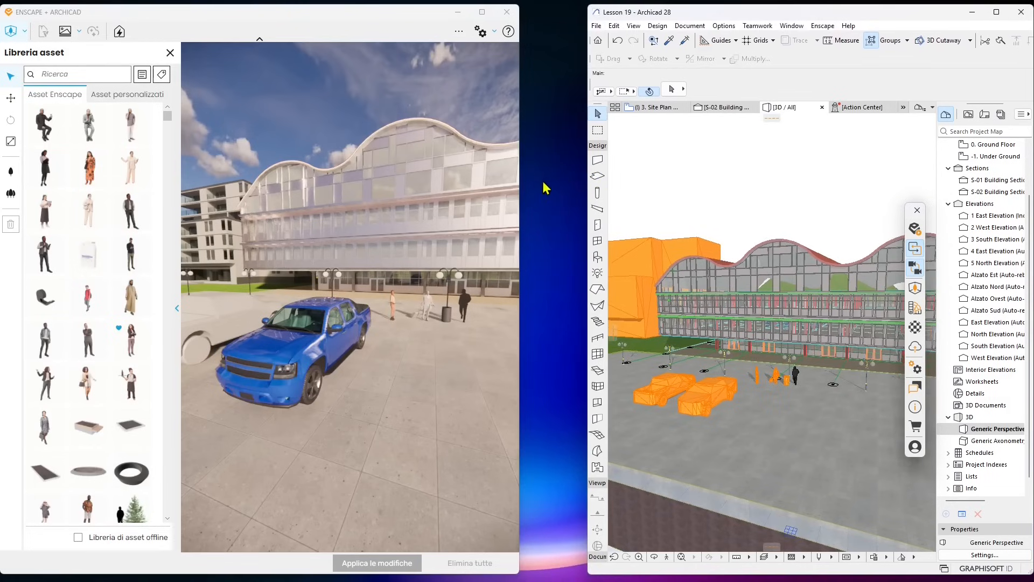
left_click_drag(521, 197, 581, 200)
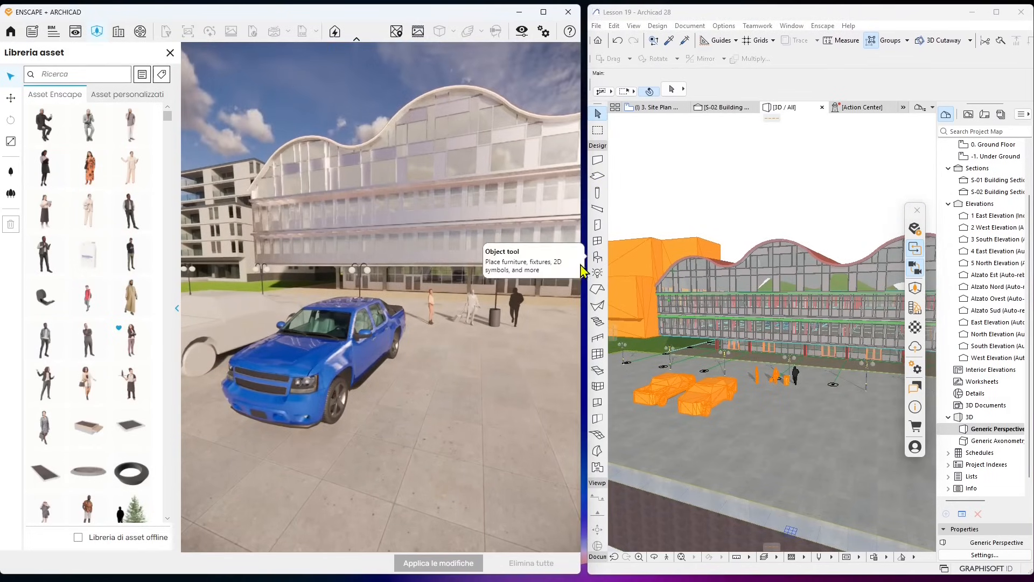
left_click_drag(581, 296, 584, 296)
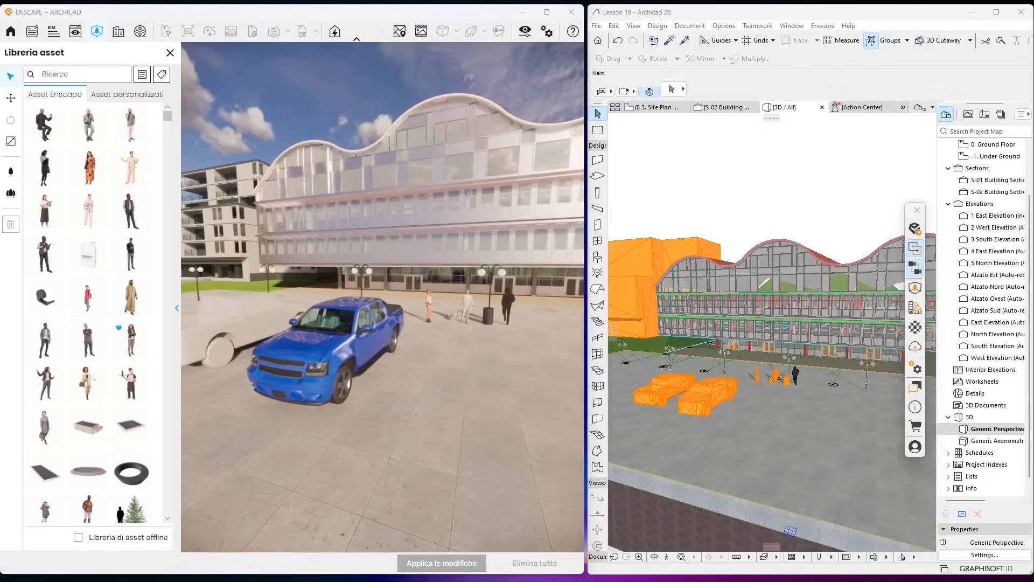
Step: Select the blue pickup Automobile 019 in the render and open its Materiale 1 options
left_click(351, 337)
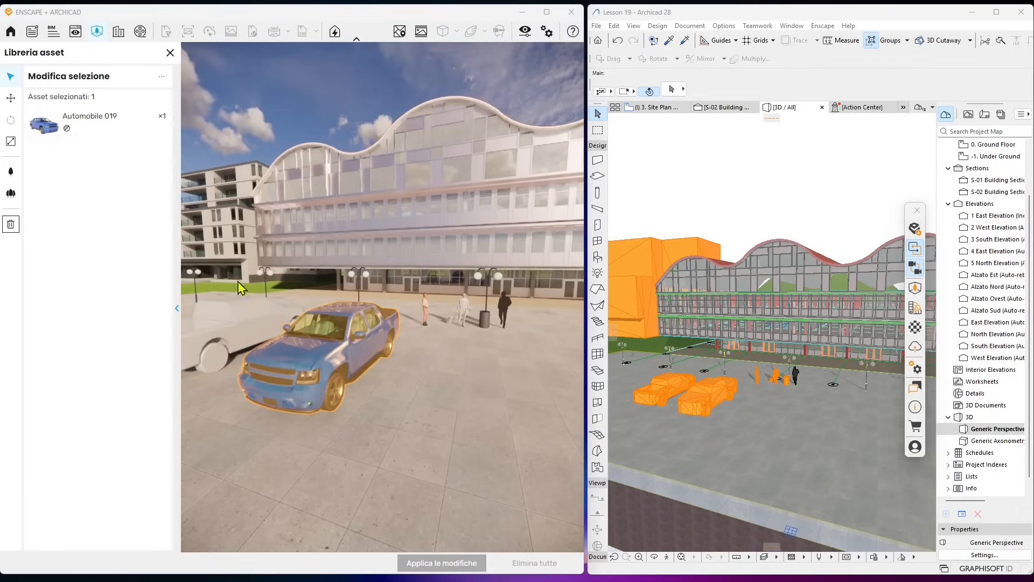
left_click(67, 130)
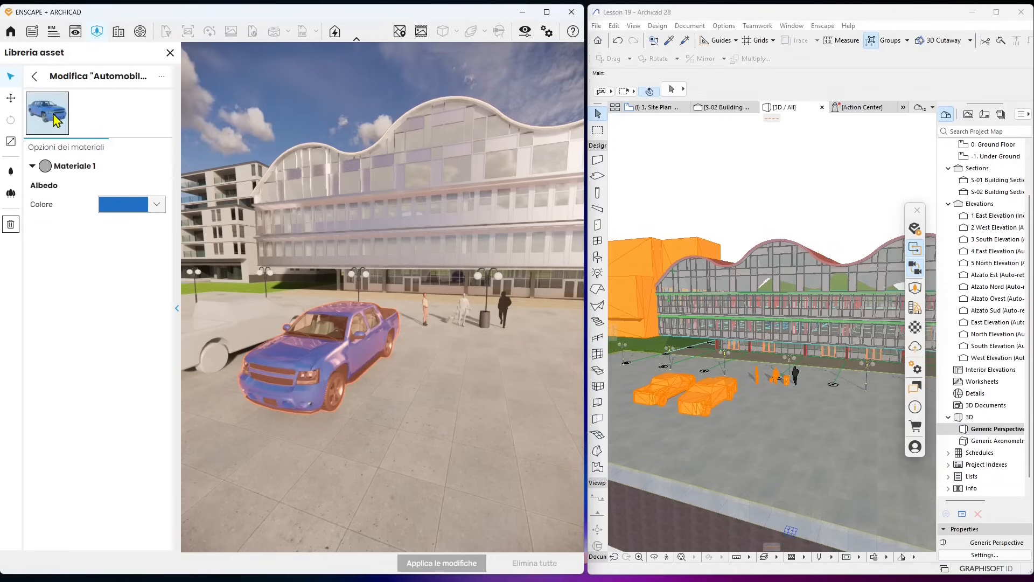
left_click(32, 167)
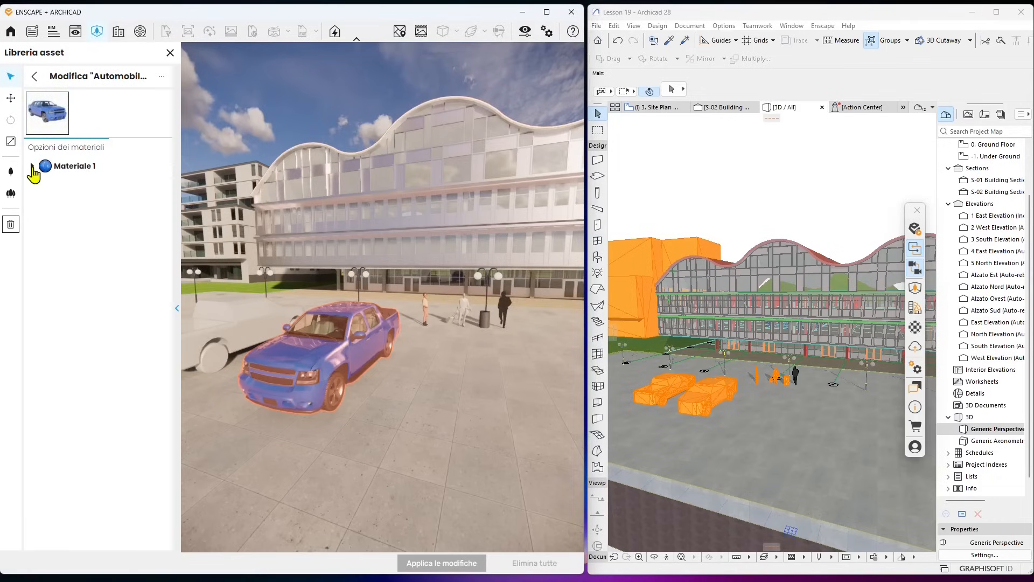
left_click(32, 167)
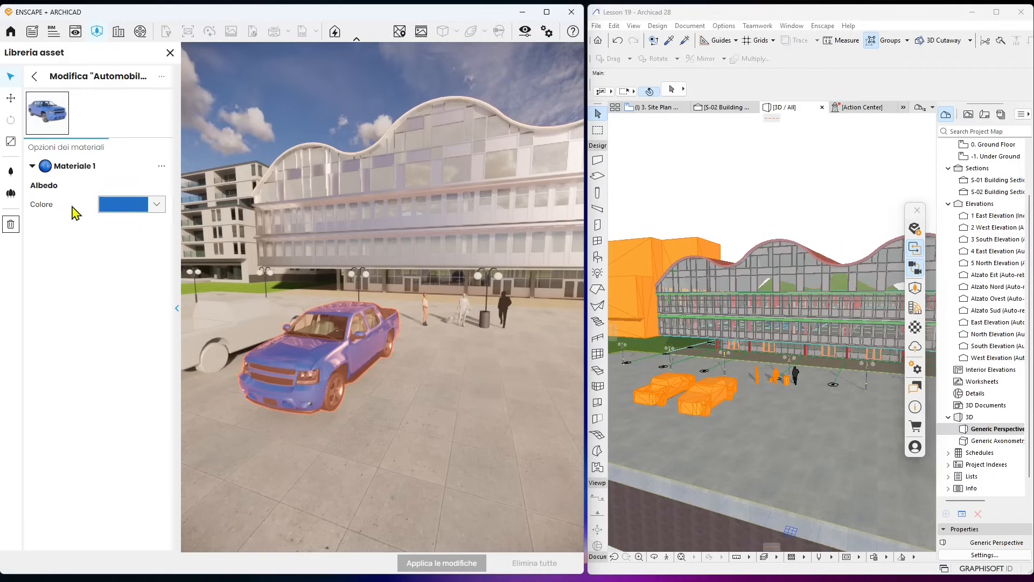
Step: Try a green albedo colour for Materiale 1 of the pickup
left_click(114, 207)
left_click(123, 285)
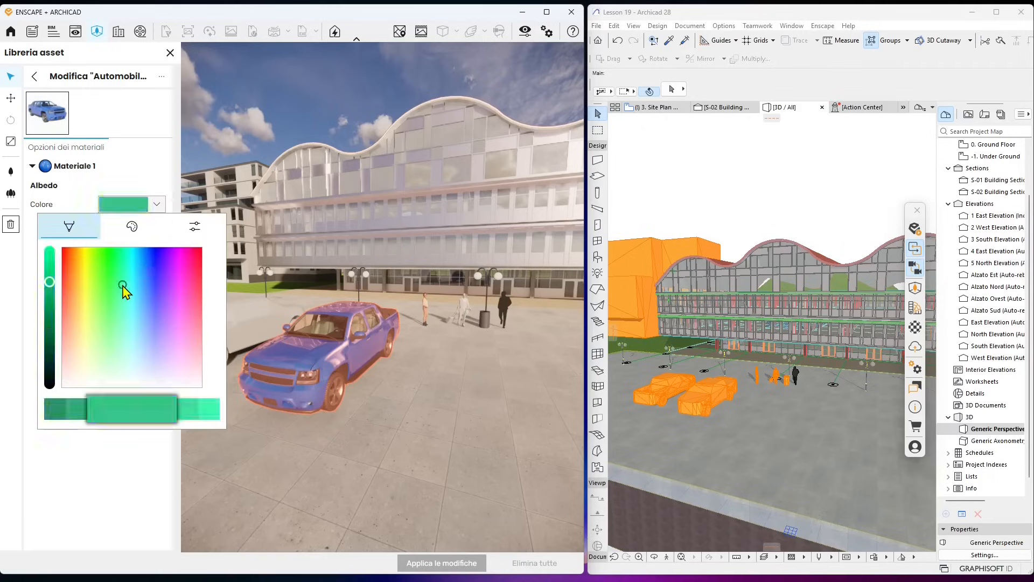
left_click(137, 176)
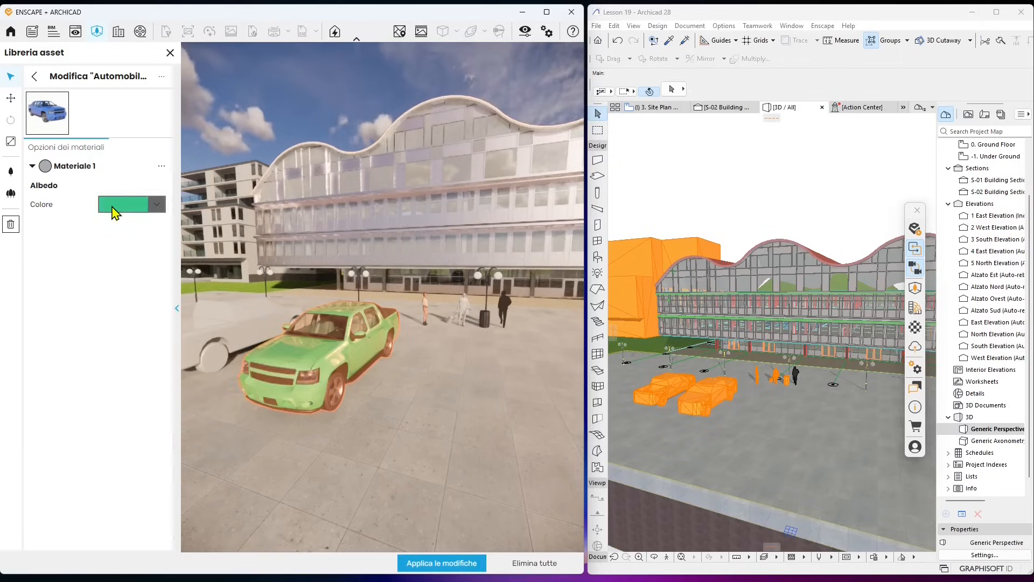
Step: Set the albedo colour of the pickup's Materiale 1 to orange and apply the changes
left_click(114, 206)
left_click(76, 262)
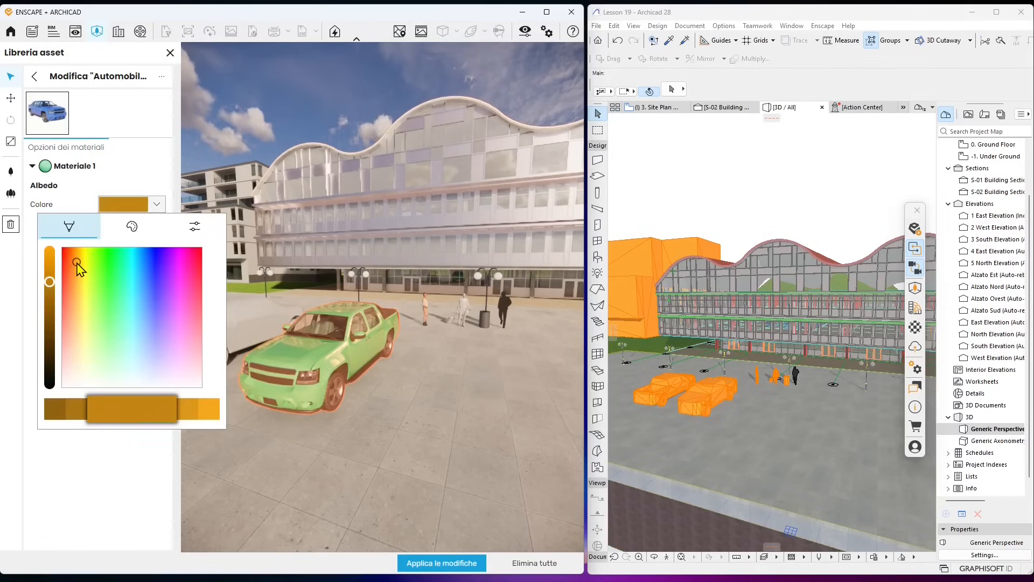
left_click(150, 171)
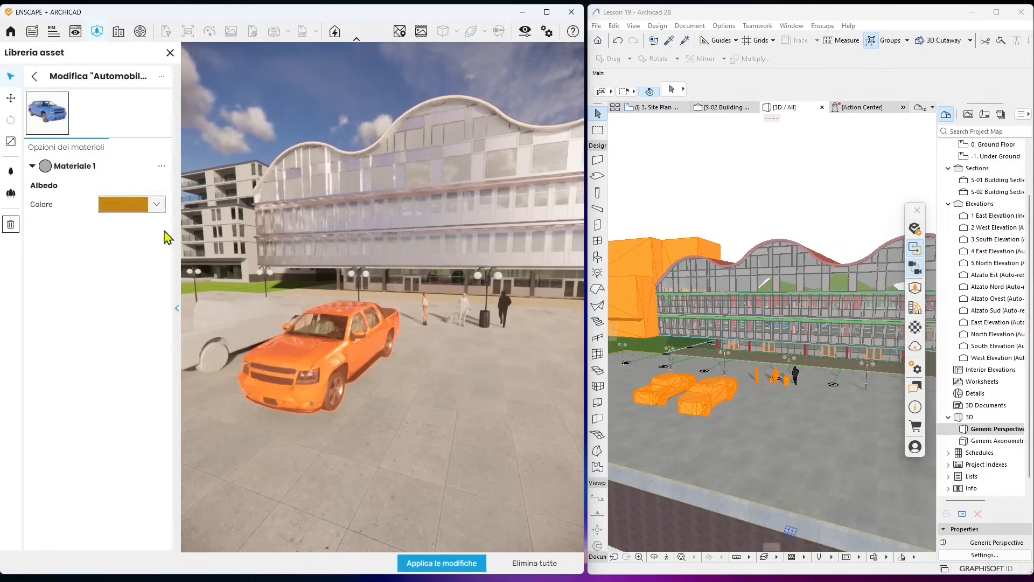
left_click(459, 564)
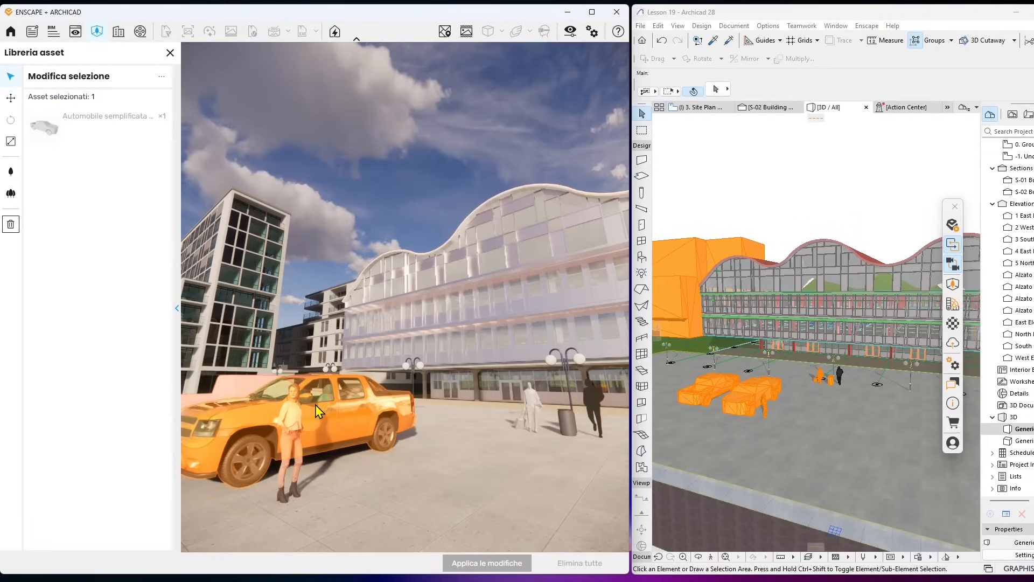
Step: Select the standing woman beside the orange pickup, check which options her asset offers, and clear the selection
left_click(293, 409)
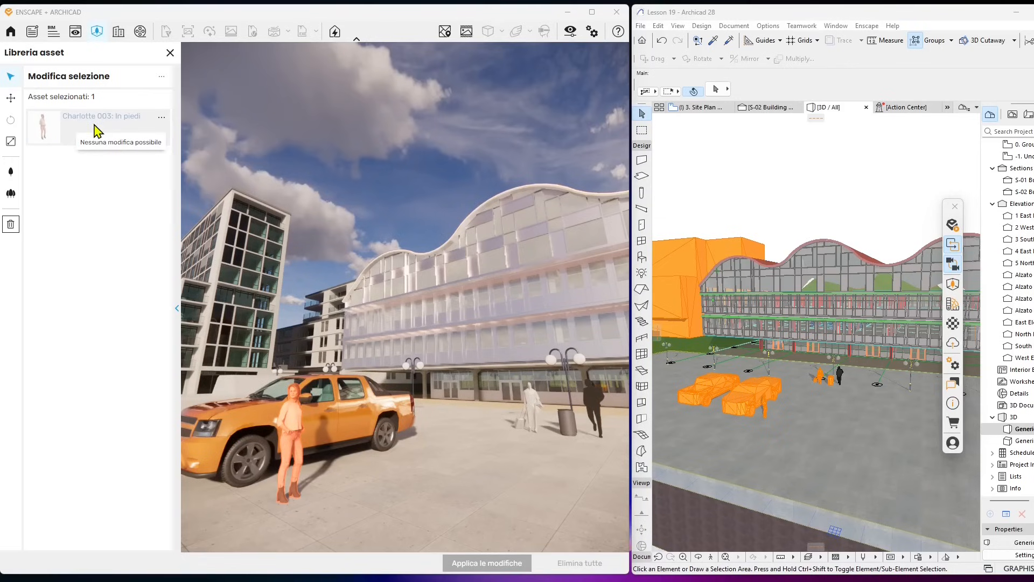
left_click(163, 119)
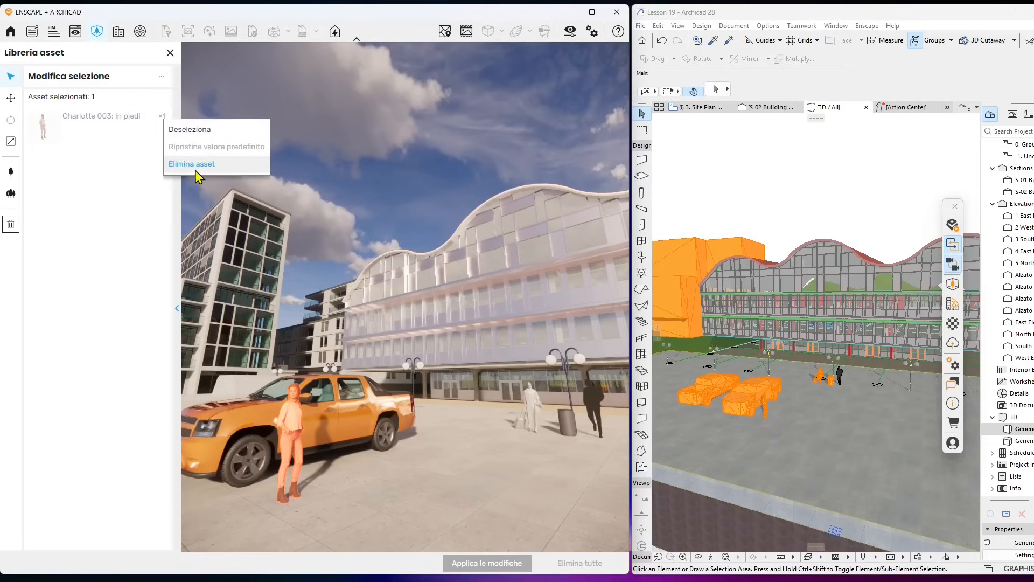
left_click(93, 210)
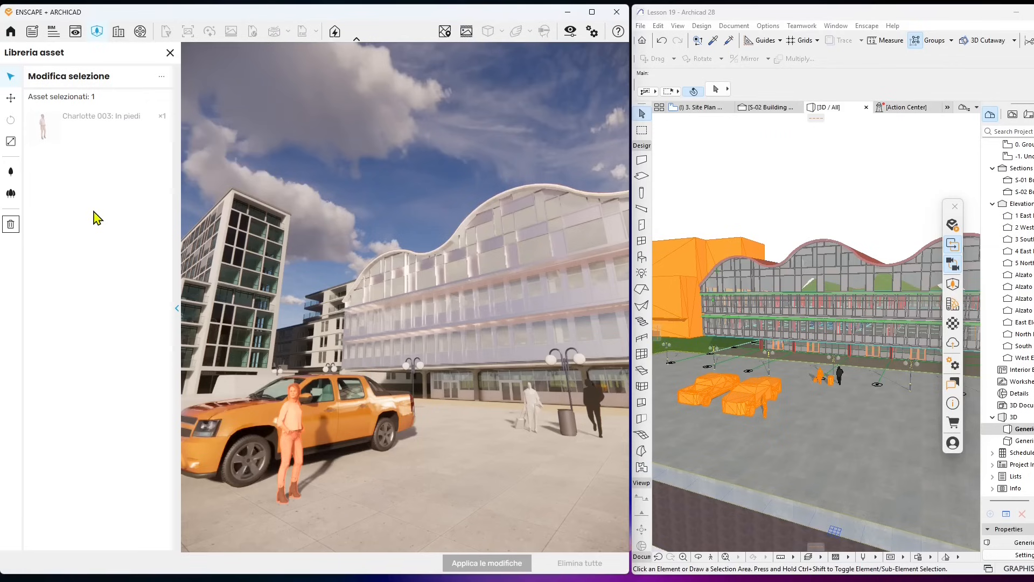
left_click(290, 434)
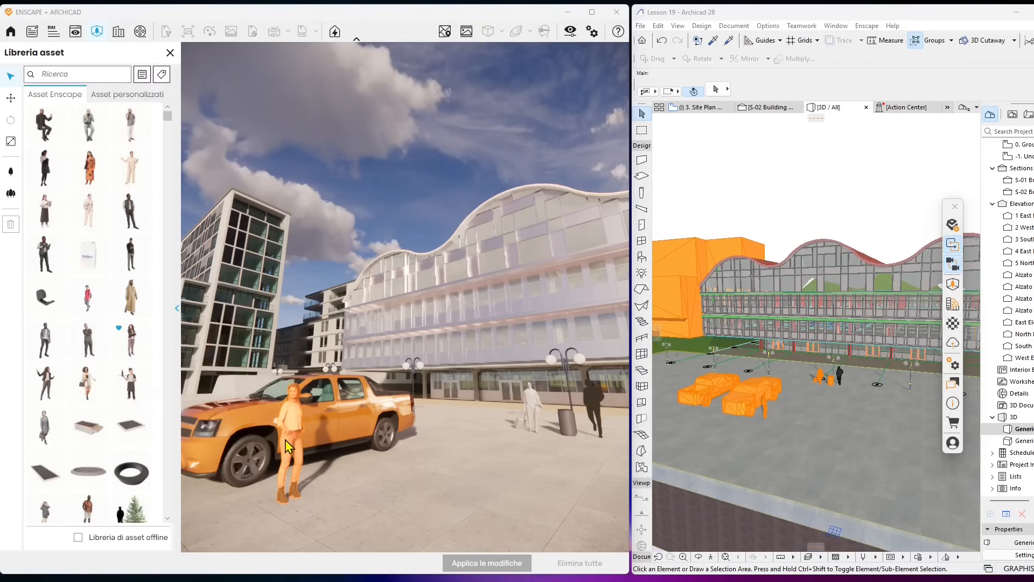
Step: Move the woman beside the orange pickup to about X 40.041, Z 17.535 and scale her to 111%
left_click(10, 98)
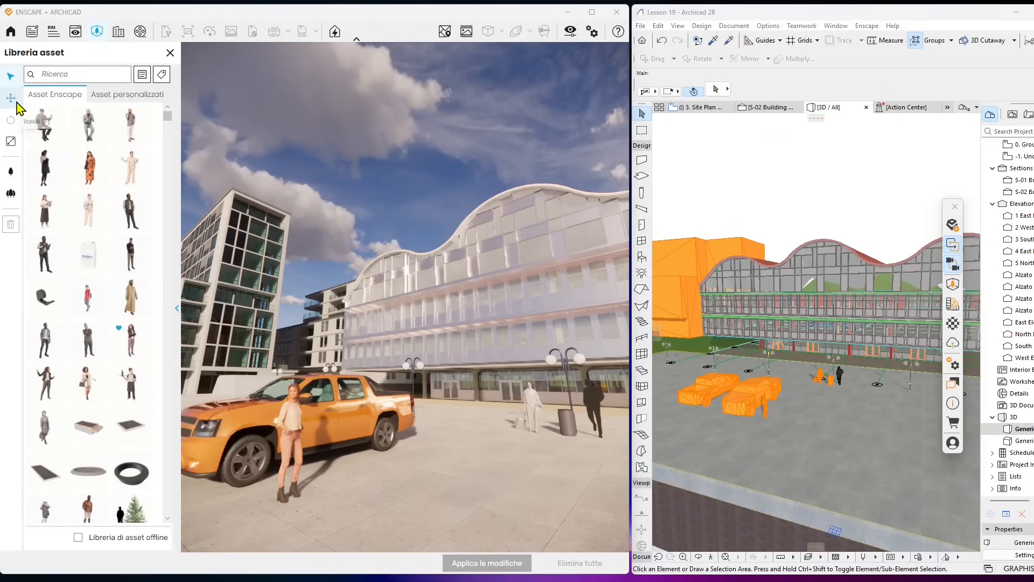
left_click(288, 425)
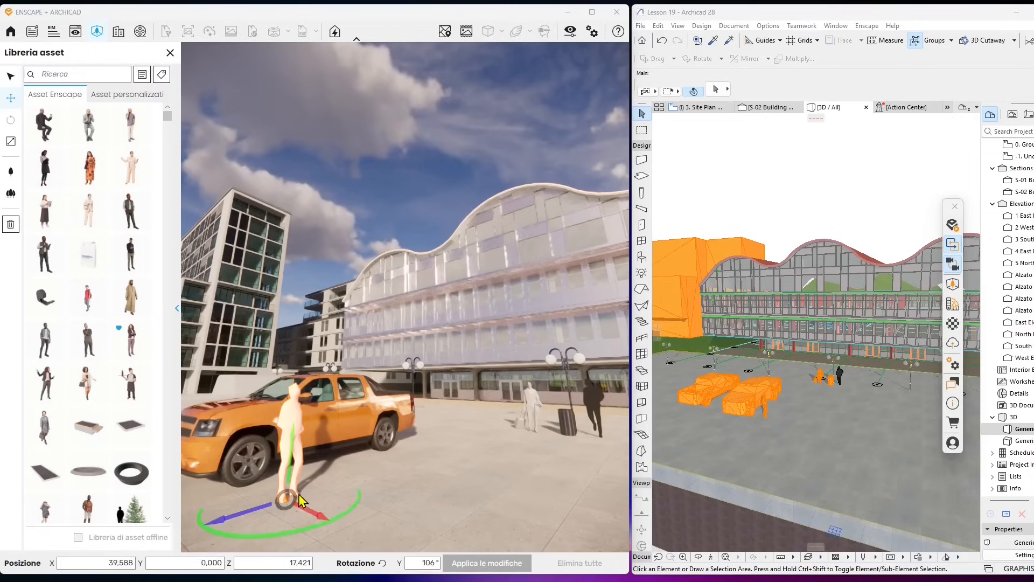
left_click_drag(308, 514, 271, 526)
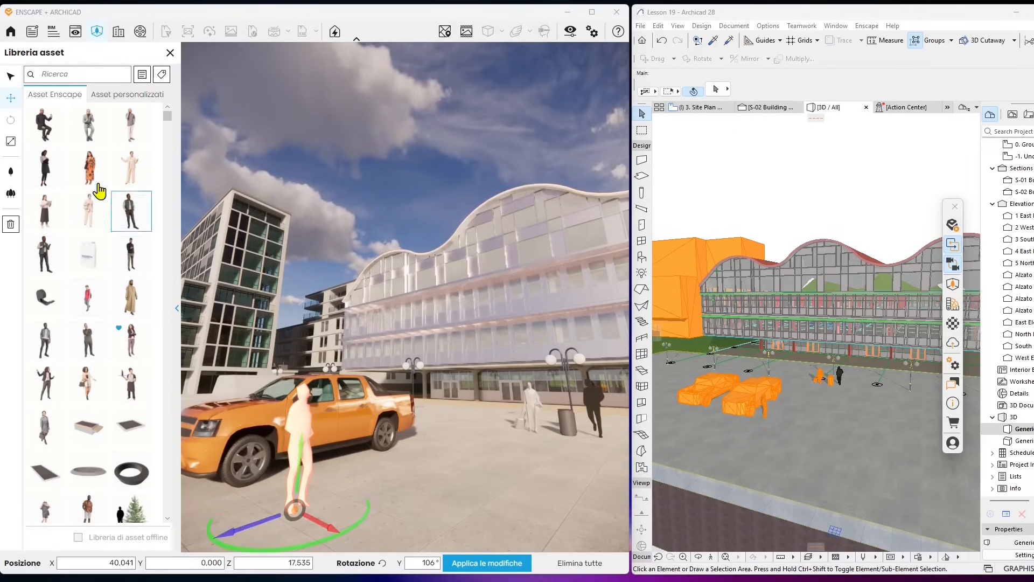
left_click(13, 148)
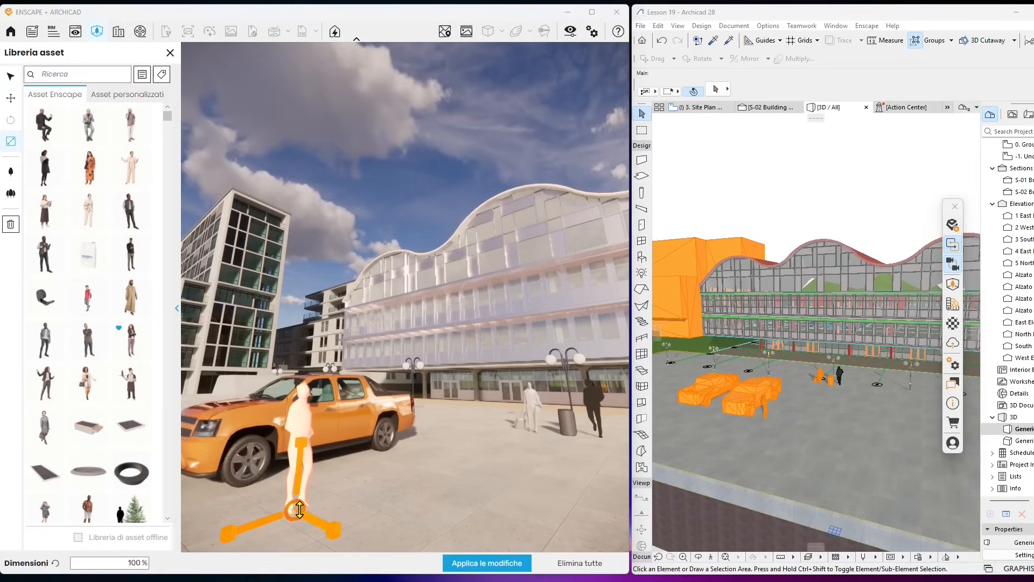
left_click_drag(304, 506, 303, 479)
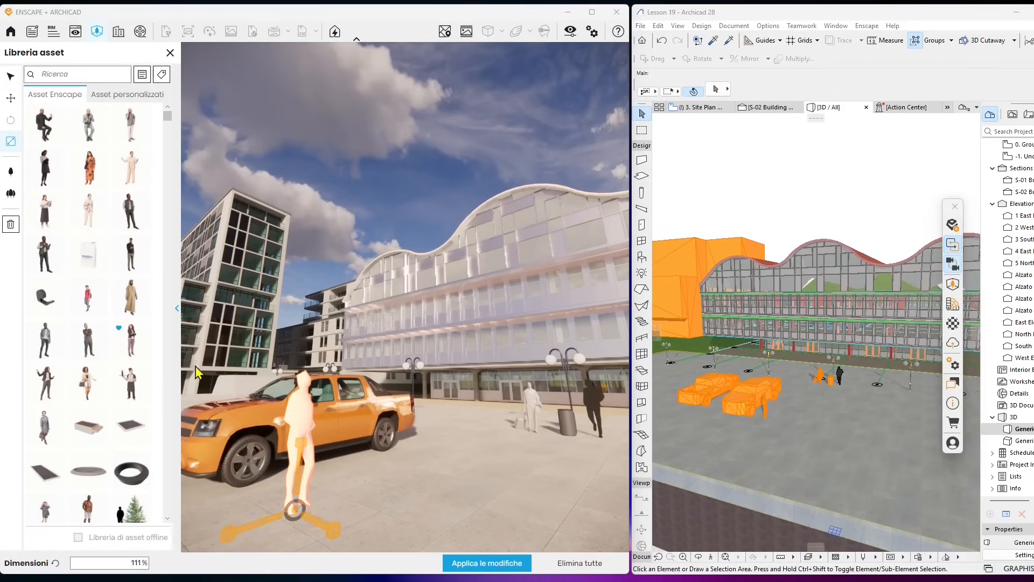
Step: Place two Aimee 003: in piedi figures on the plaza, one near the lamp posts and one farther back, and apply the changes
left_click(13, 173)
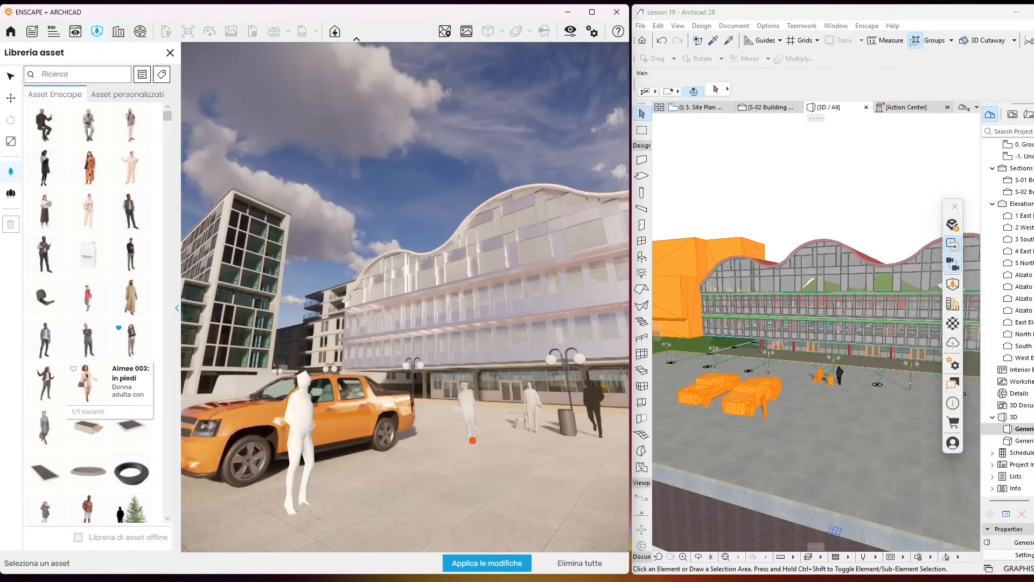
left_click(484, 432)
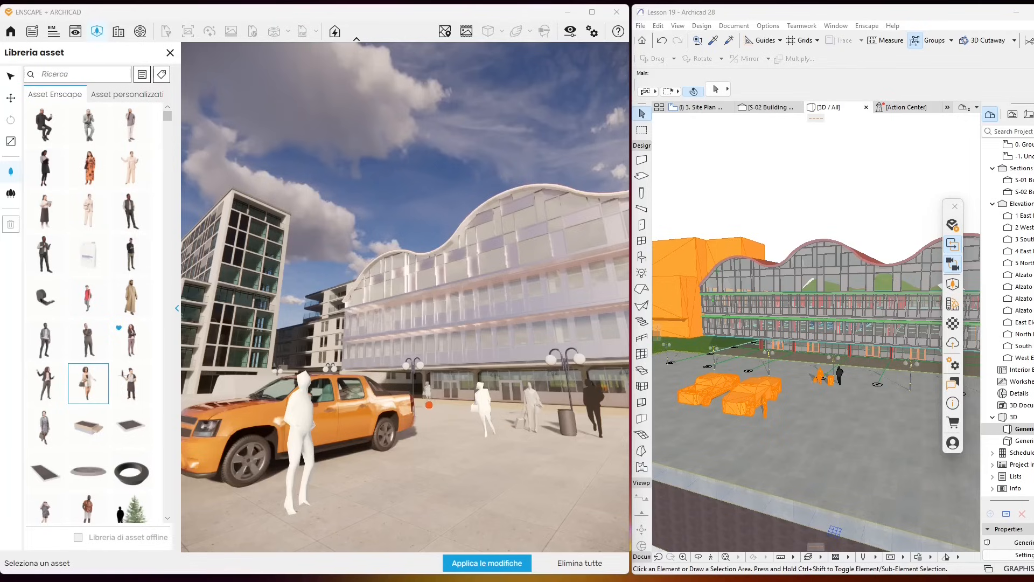
left_click(432, 404)
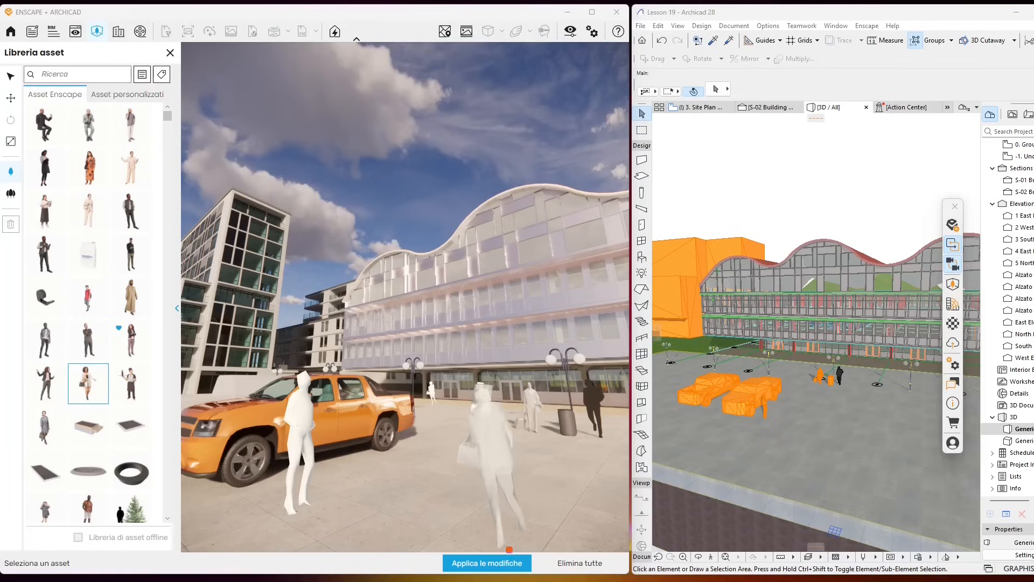
left_click(496, 568)
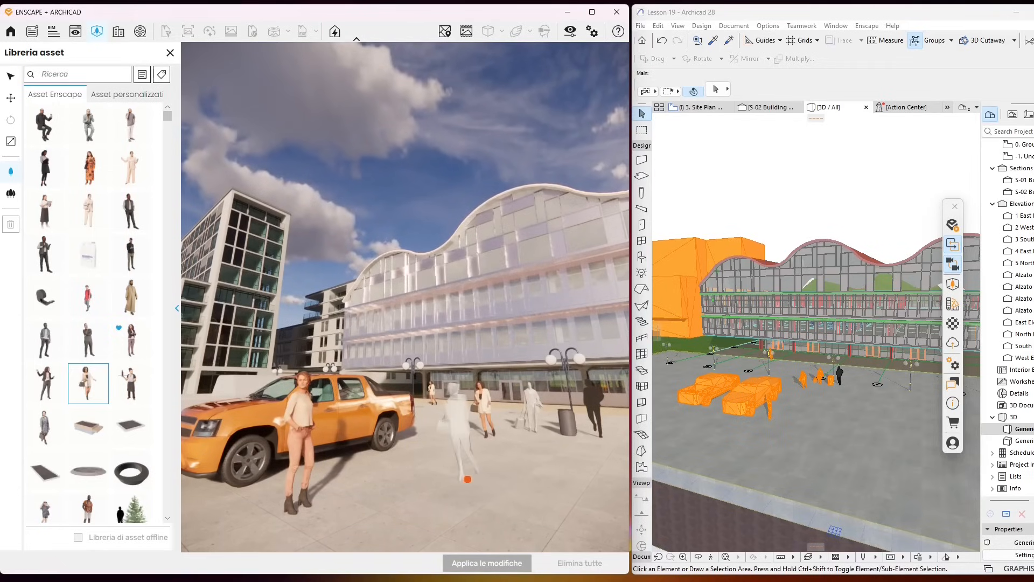
key("Escape")
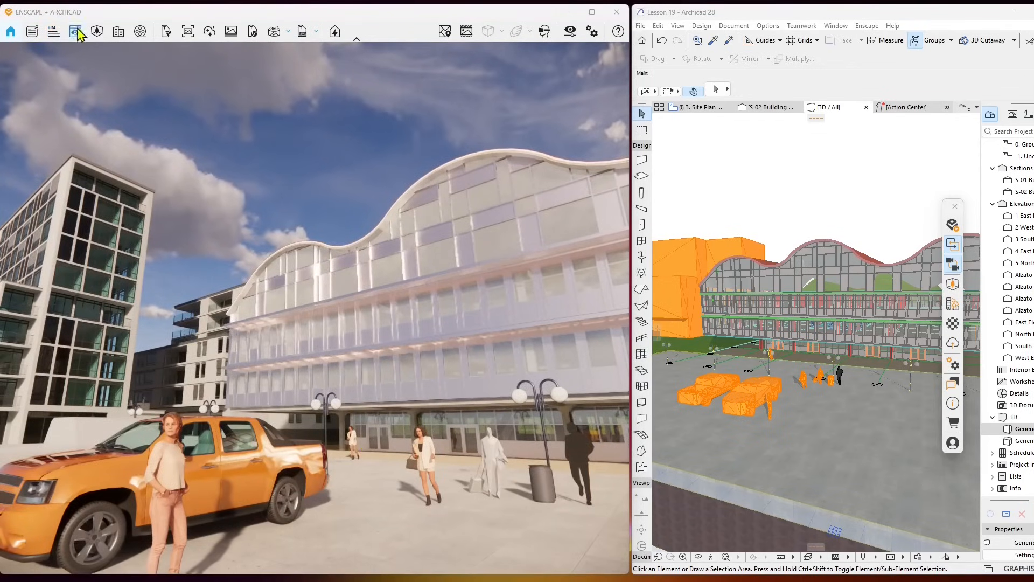
Step: Rotate the more distant Aimee 003: in piedi figure to 232° and apply the changes
left_click(98, 33)
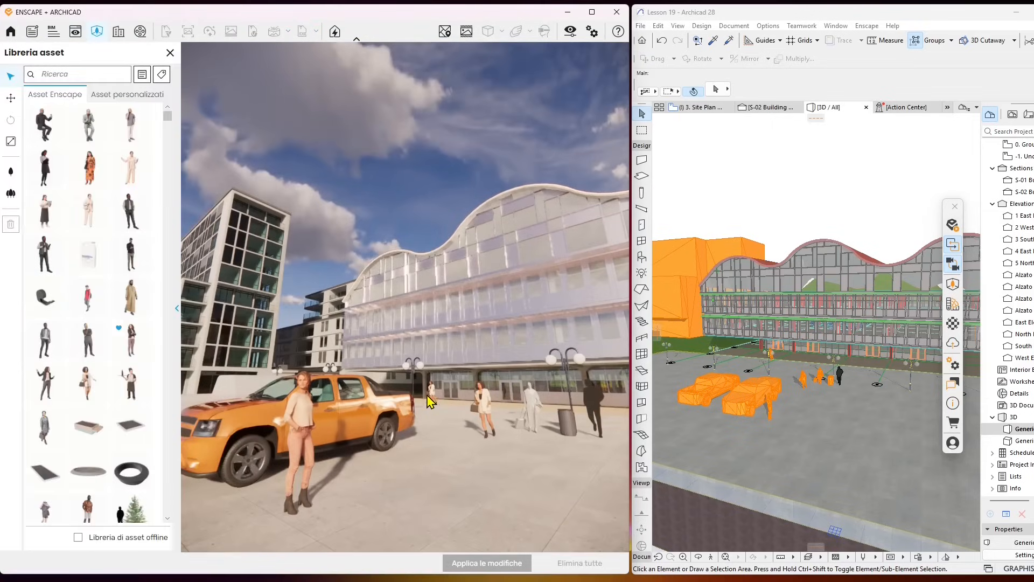
left_click(431, 401)
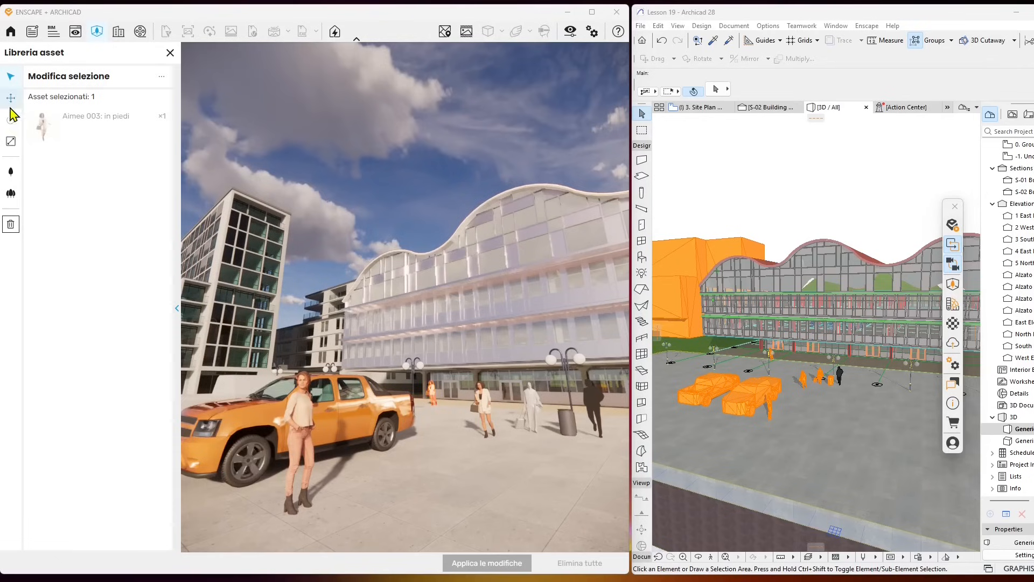
left_click(431, 396)
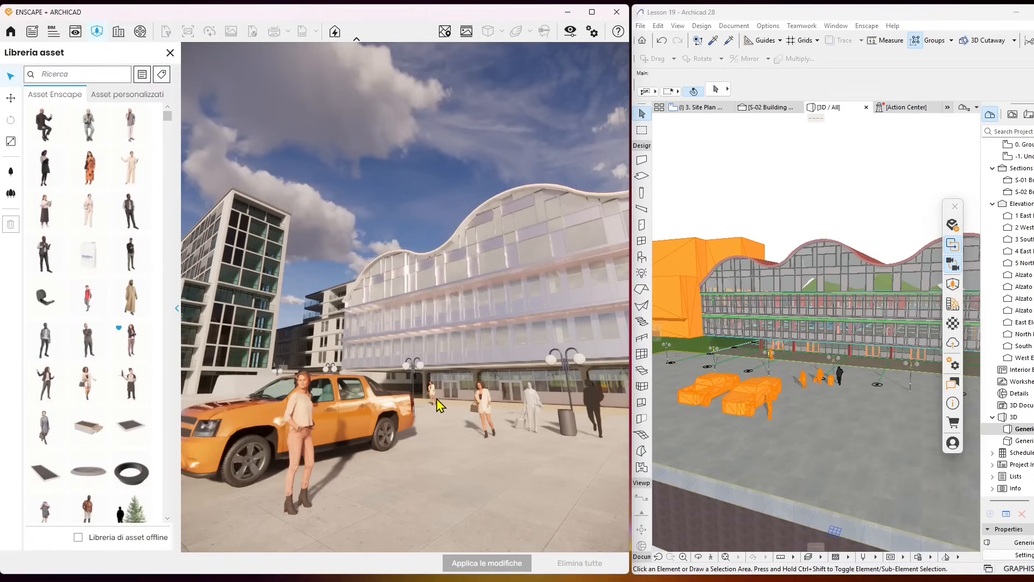
left_click(433, 397)
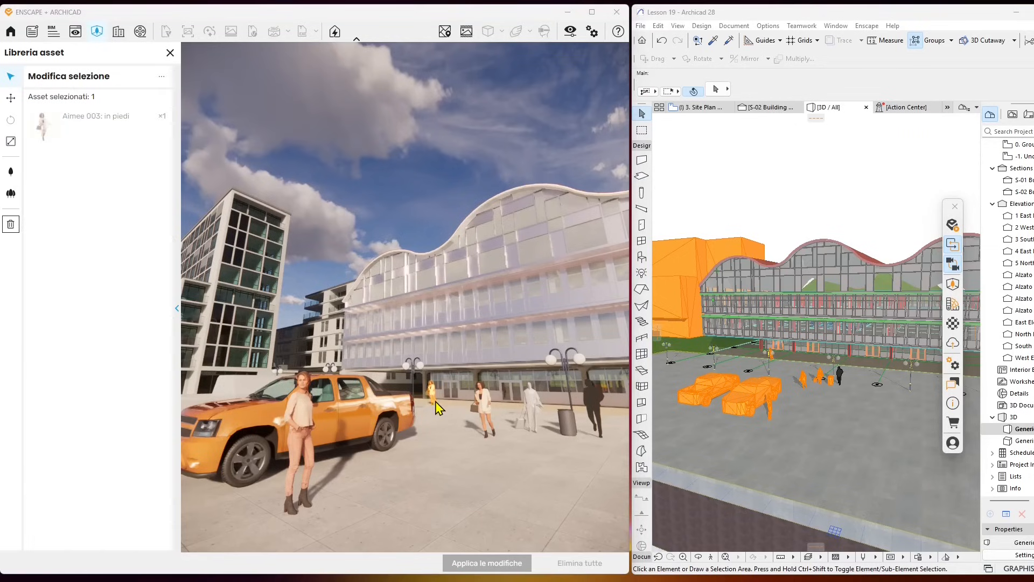
left_click(11, 97)
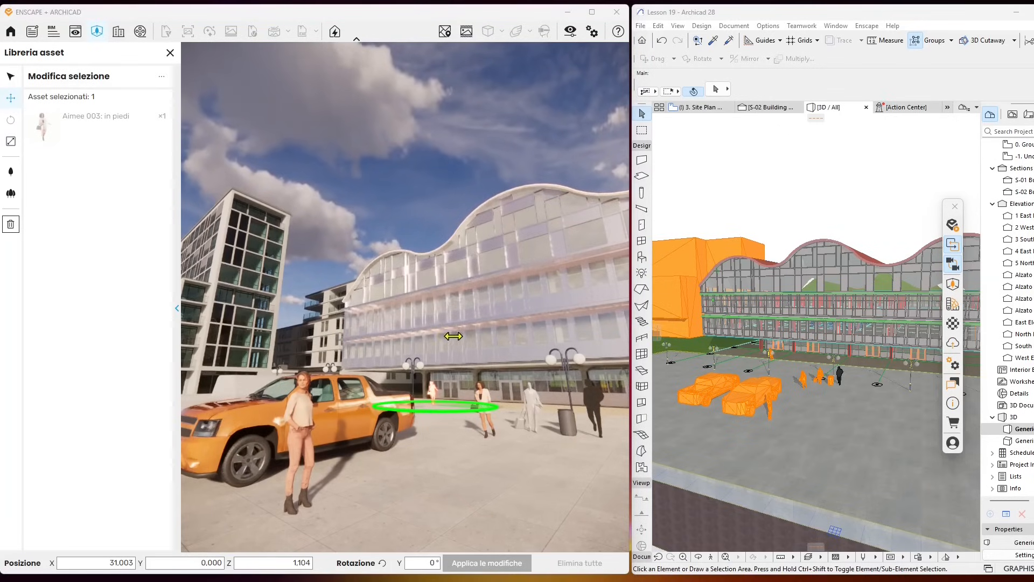
left_click_drag(619, 270, 612, 283)
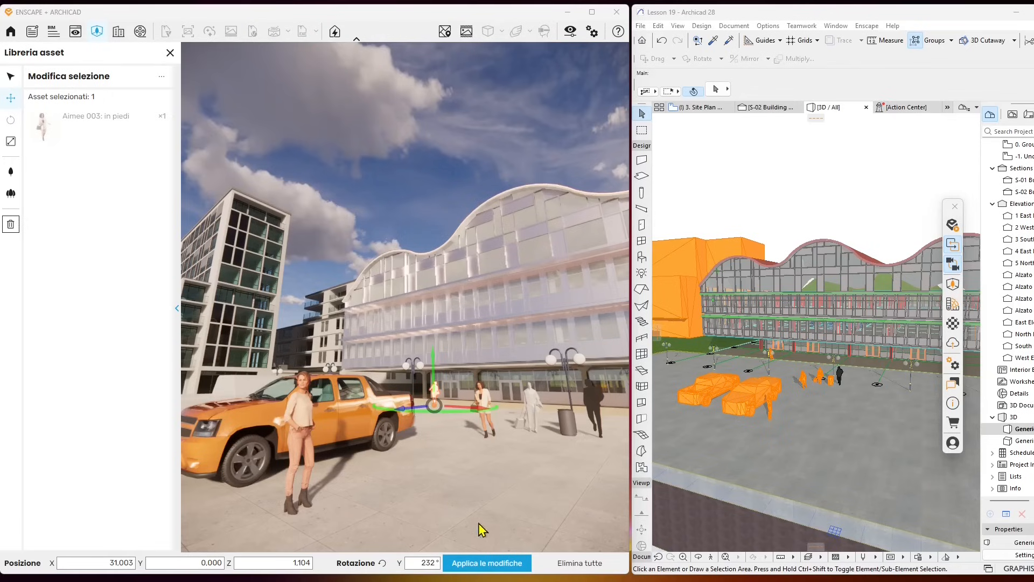
left_click(486, 562)
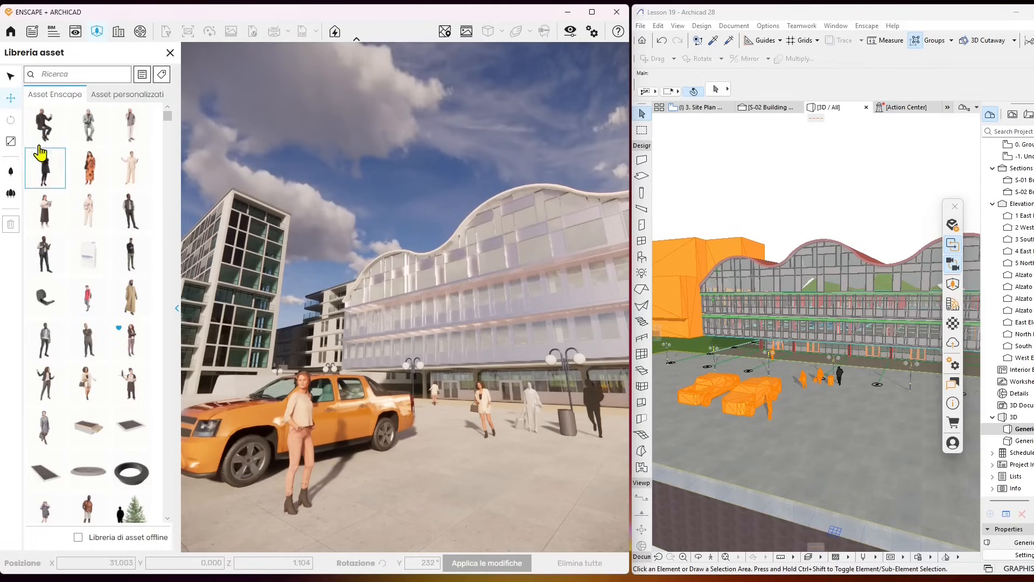
Step: Start multi-asset placement for the lawn beside the tall apartment building and filter the Enscape assets to the Vegetazione category
left_click(12, 194)
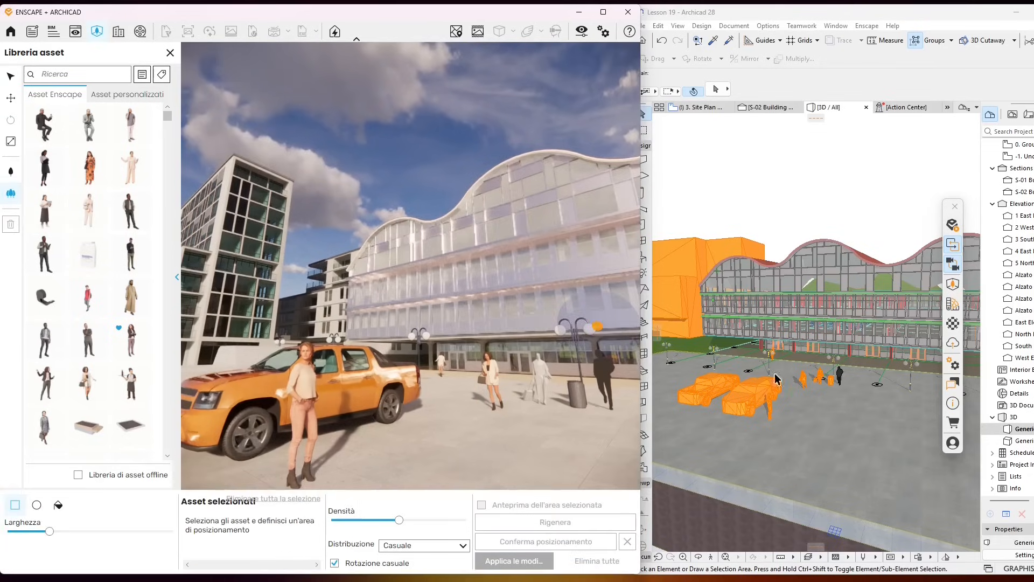
scroll(787, 447, "down", 3)
scroll(768, 434, "down", 5)
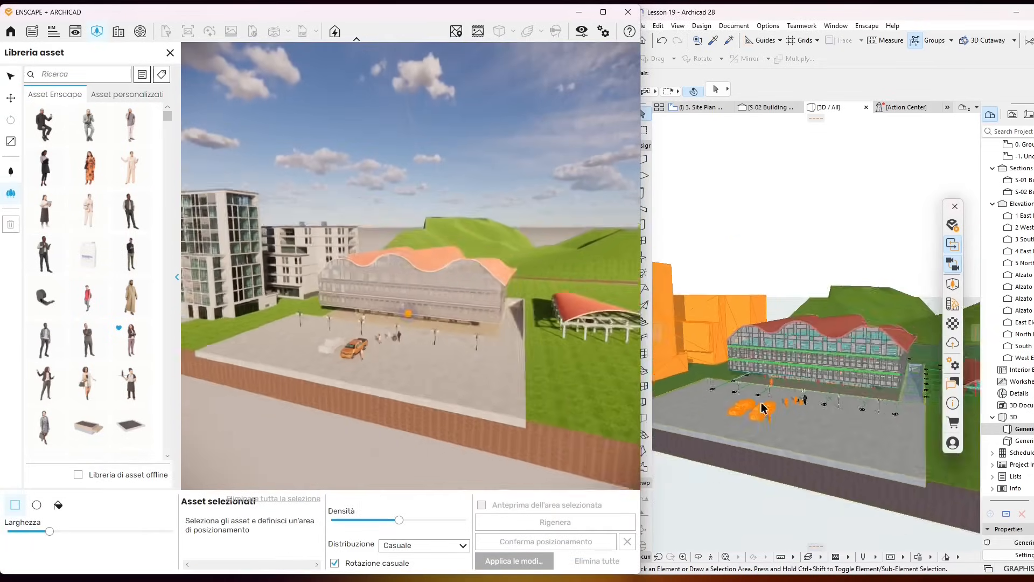
left_click(805, 379)
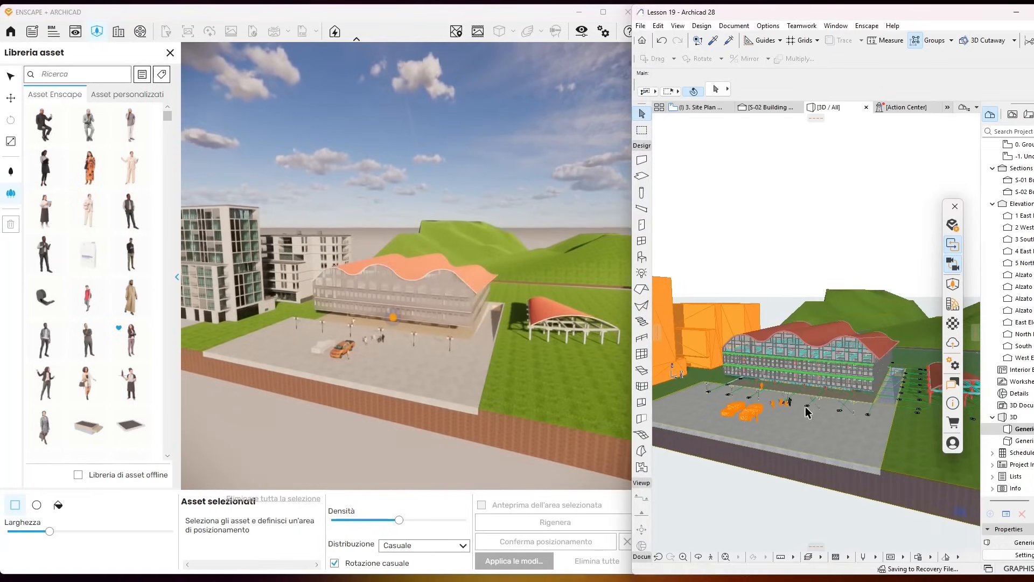
right_click(777, 387)
left_click(773, 323)
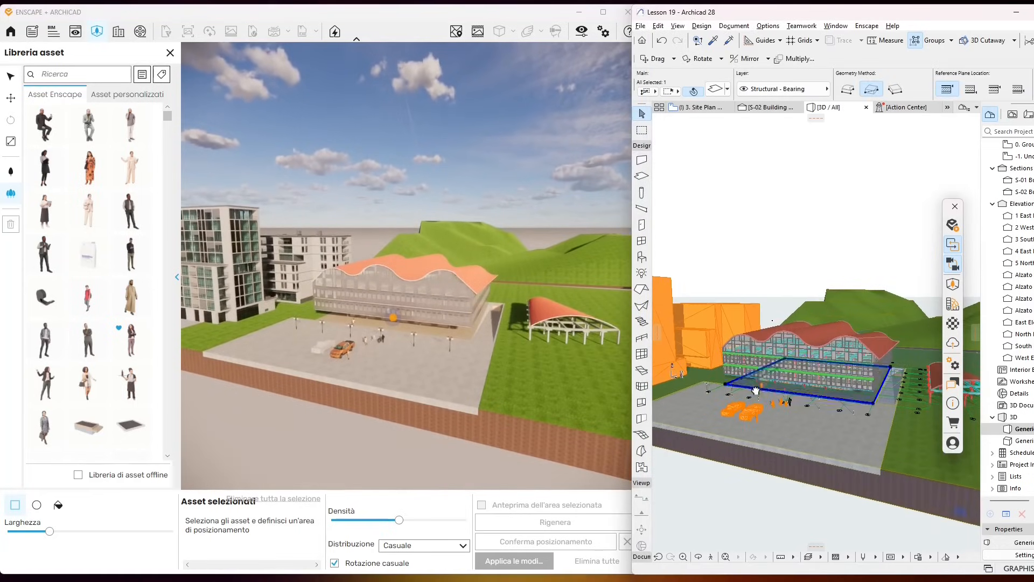
middle_click_drag(755, 392, 849, 395)
scroll(784, 397, "up", 3)
middle_click_drag(784, 397, 805, 421)
scroll(786, 444, "up", 4)
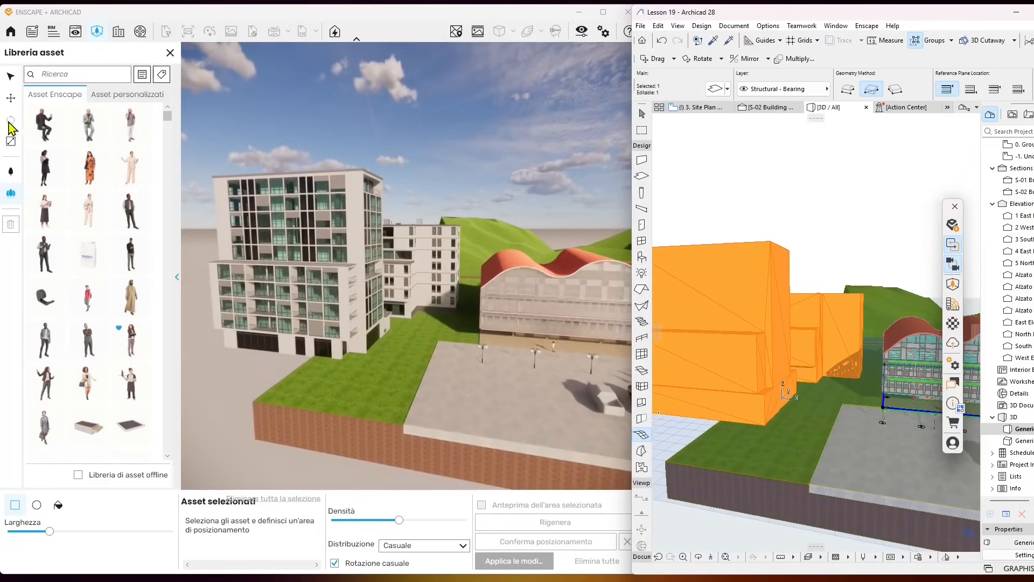
left_click(11, 205)
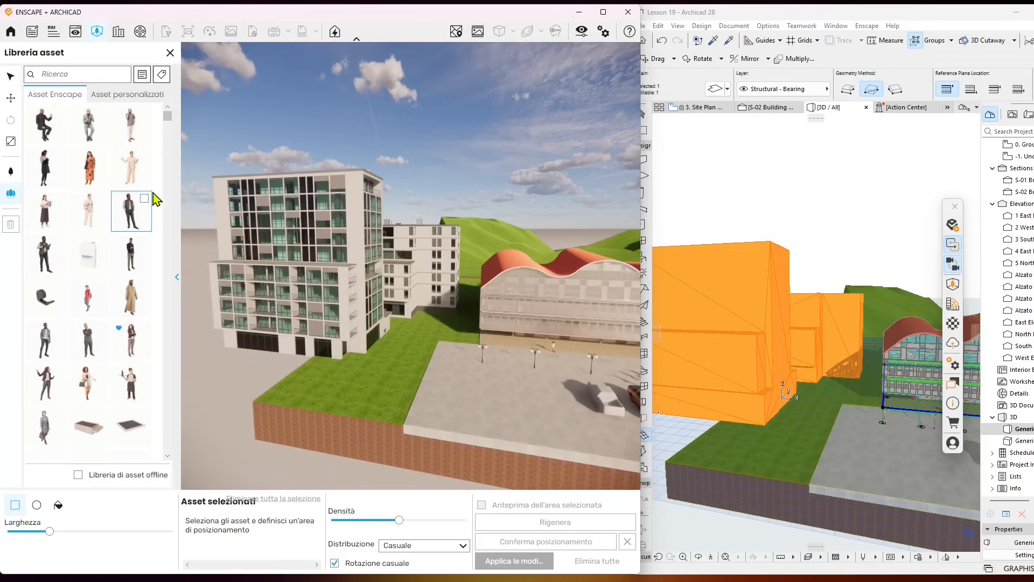
left_click(142, 74)
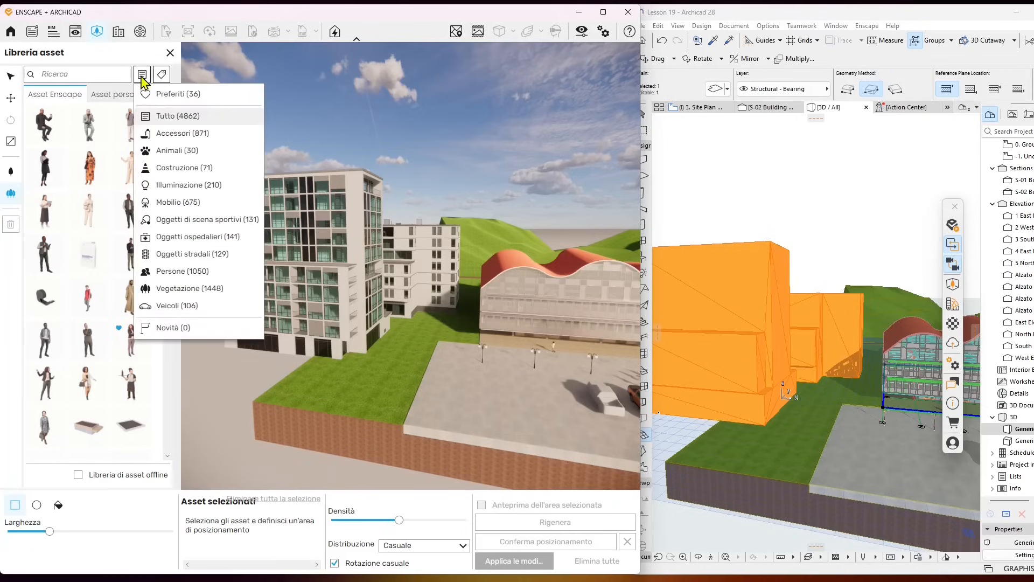
left_click(173, 289)
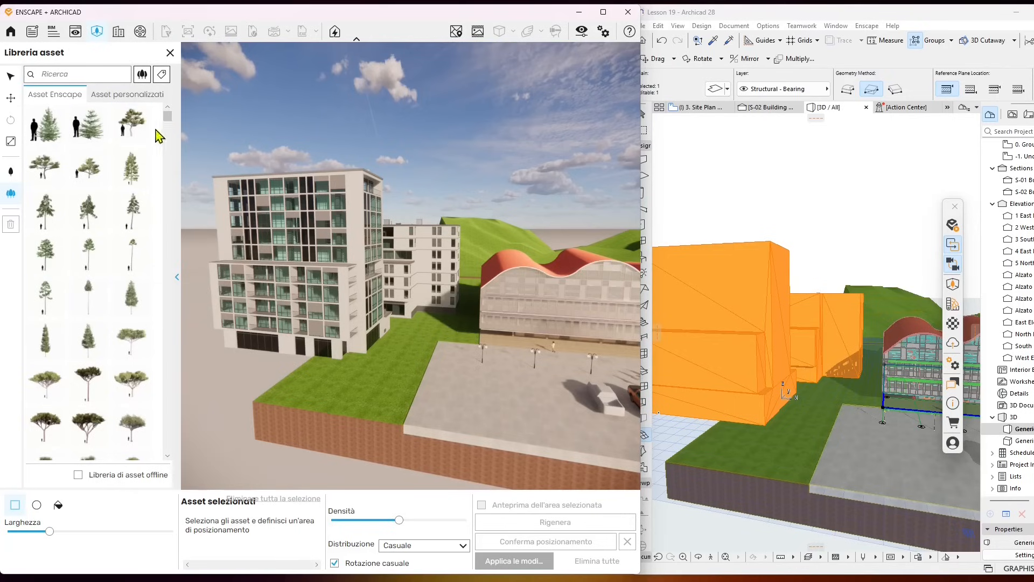
Step: Try selecting eleven different trees for the multi-asset placement and clear the whole selection
scroll(98, 353, "down", 1)
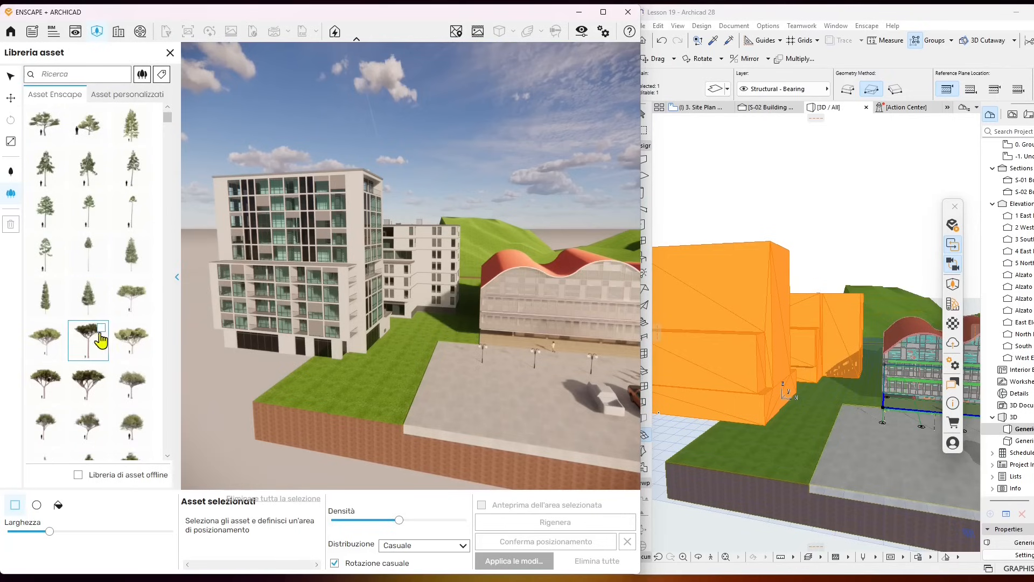
left_click(101, 340)
left_click(58, 338)
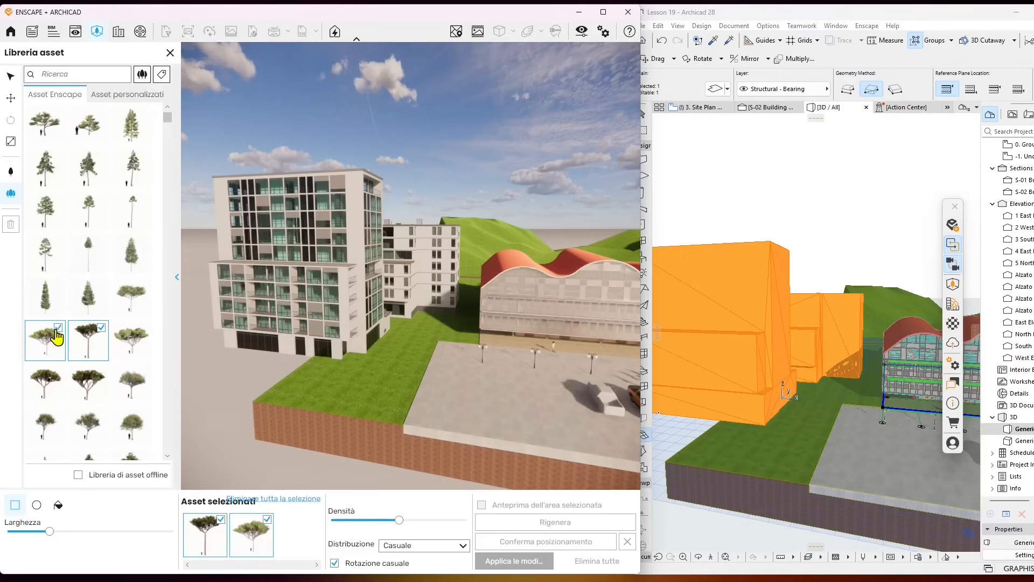
left_click(57, 380)
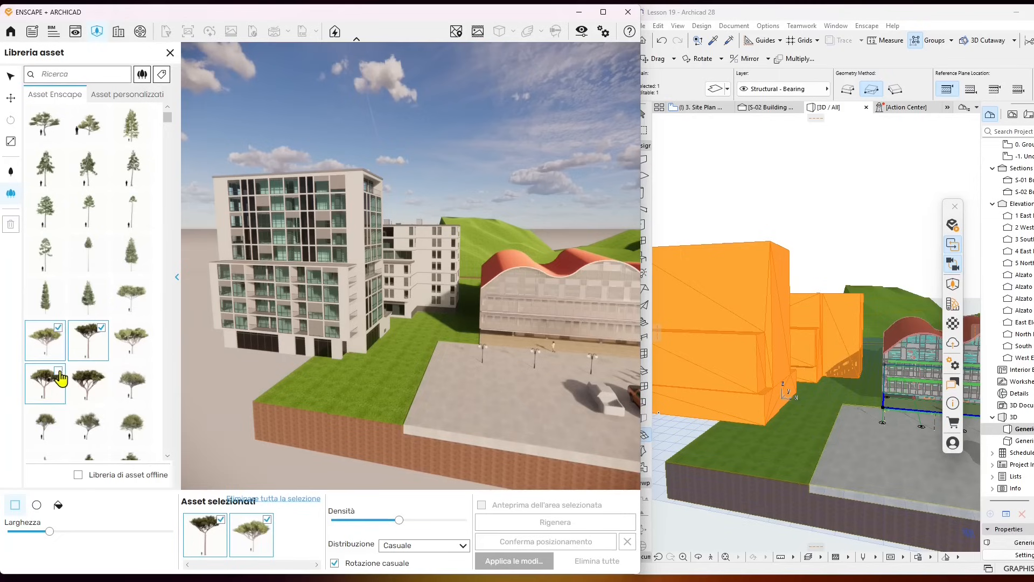
left_click(100, 375)
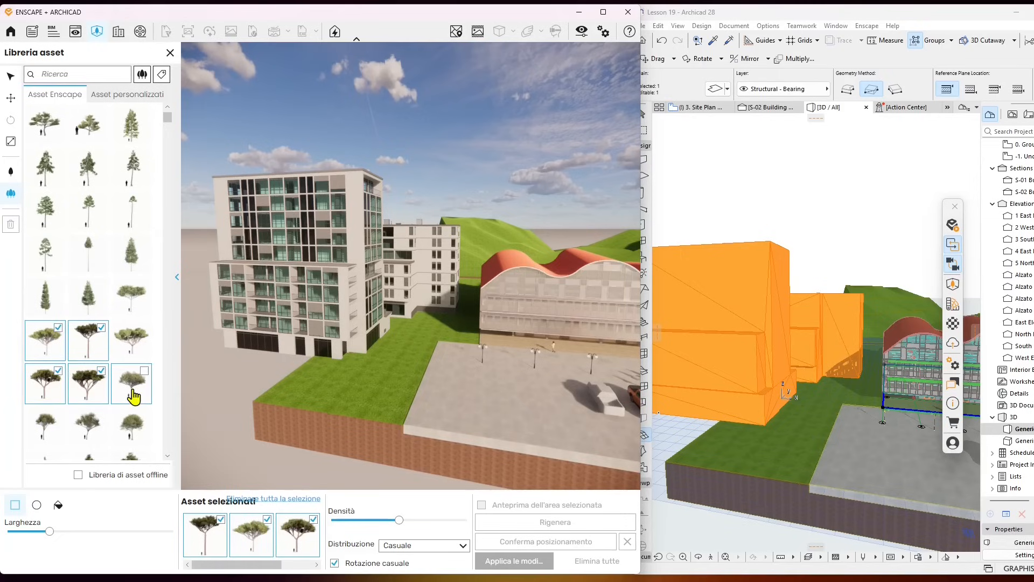
scroll(86, 399, "down", 1)
left_click(89, 399)
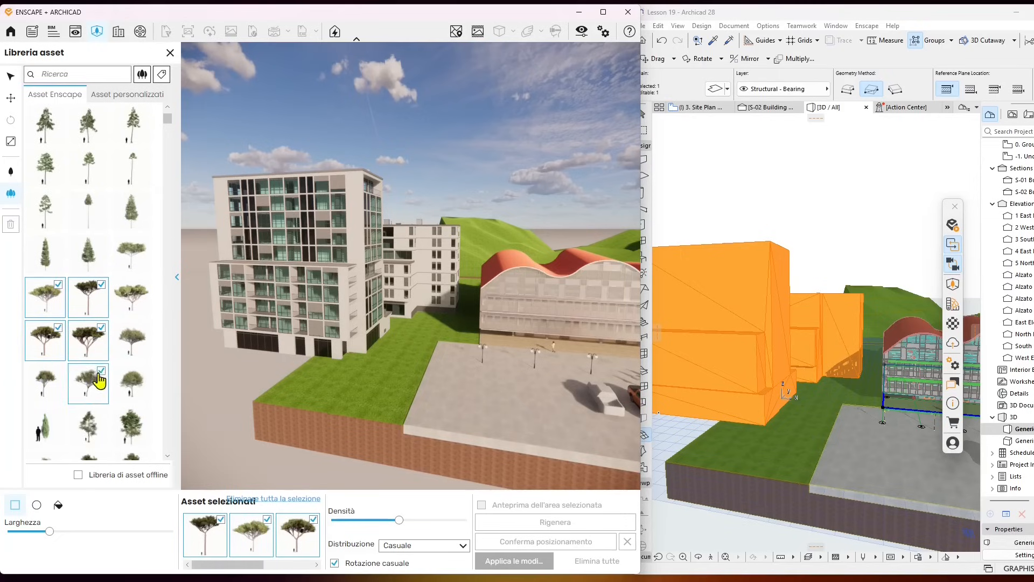
scroll(44, 390, "down", 1)
left_click(54, 333)
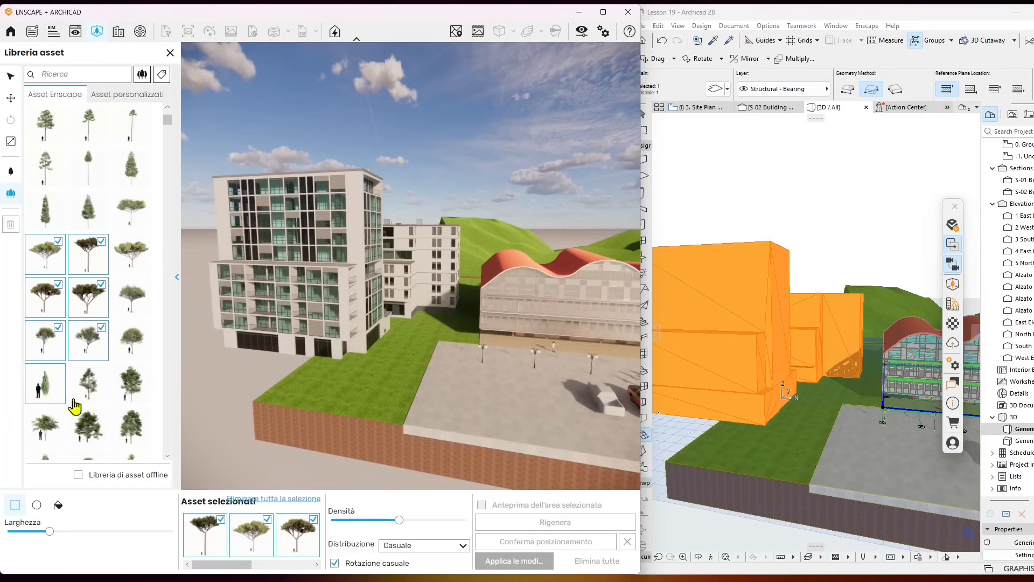
left_click(102, 379)
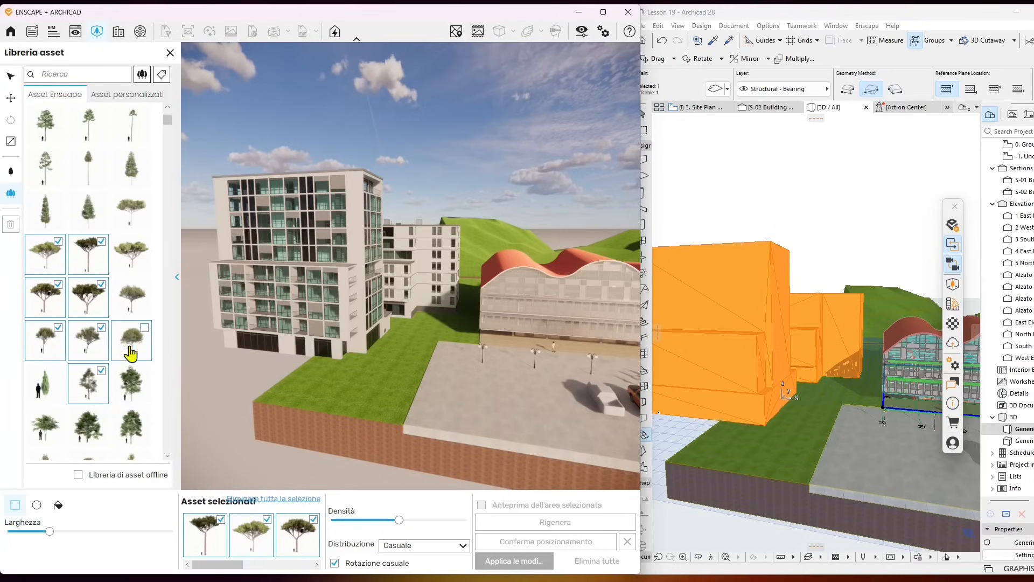
left_click(148, 250)
left_click(138, 297)
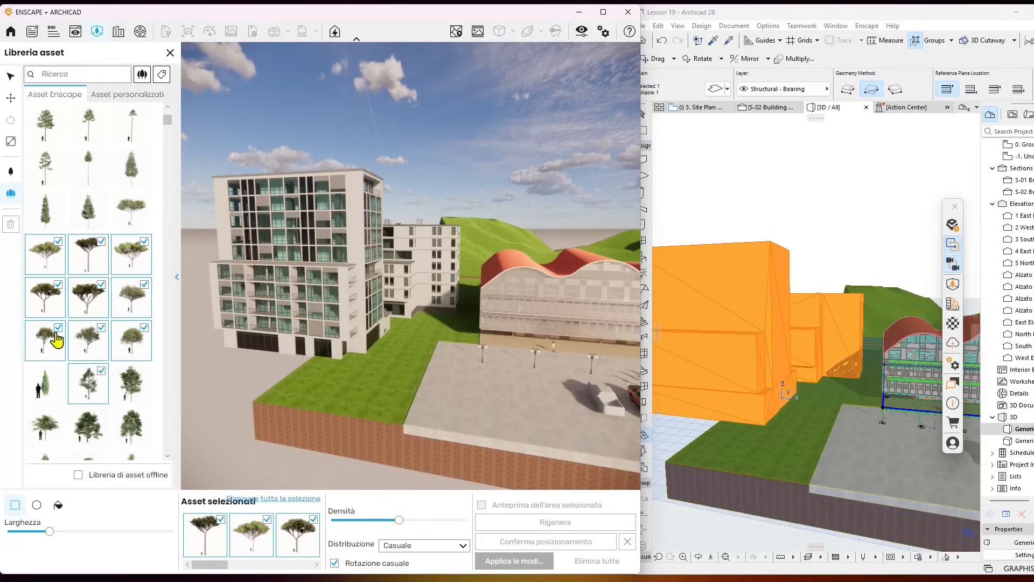
left_click(125, 208)
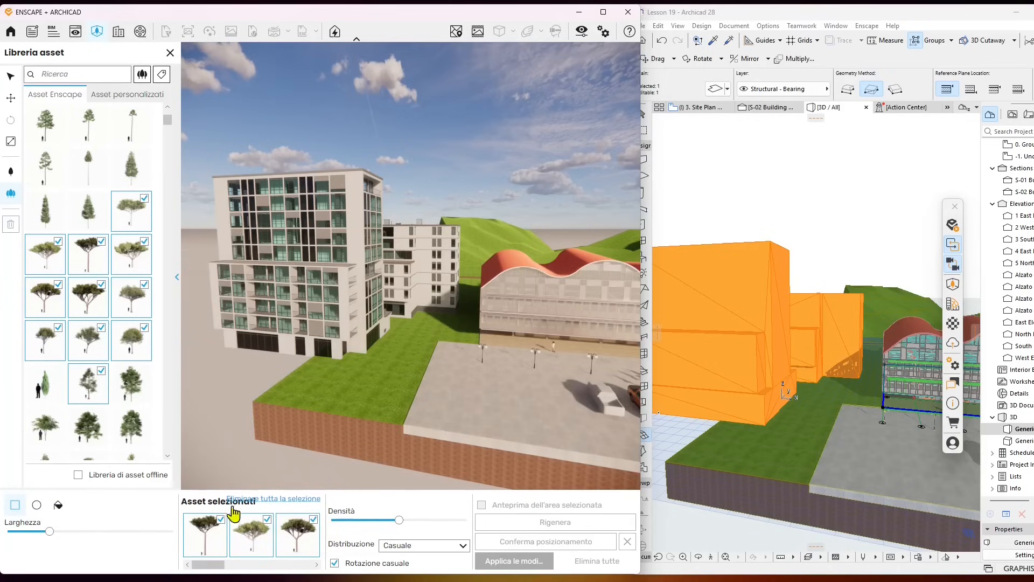
left_click(282, 501)
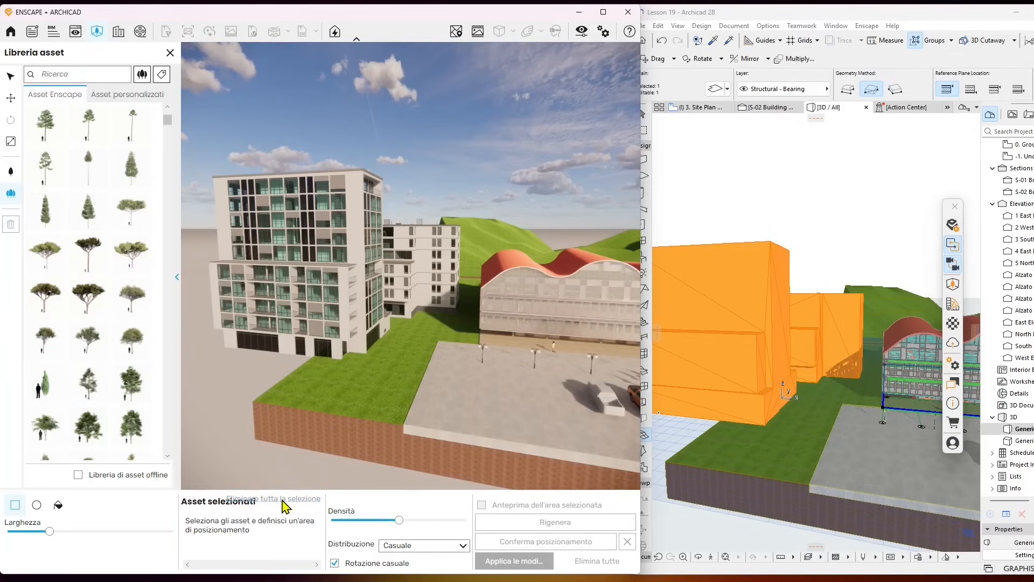
Step: Select six conifers and broad-crowned trees from the vegetation assets for the multi-asset placement
left_click(101, 245)
left_click(135, 210)
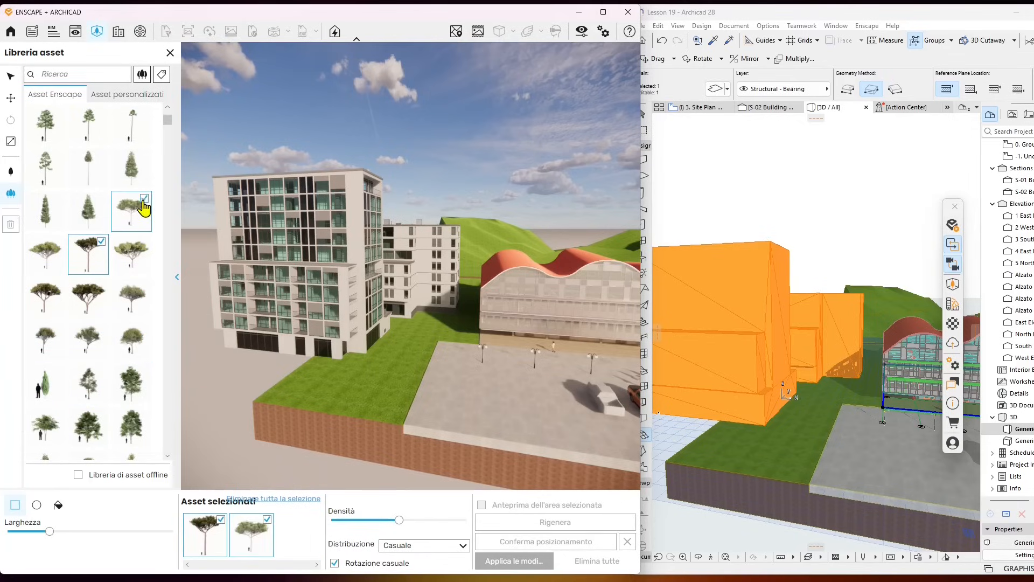
left_click(98, 204)
left_click(53, 249)
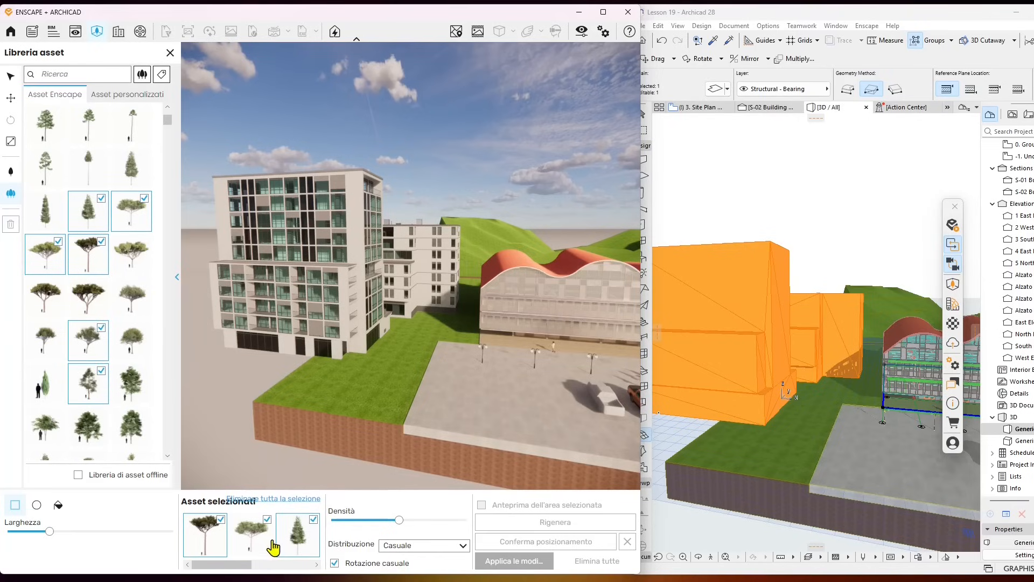
Step: Lower the density slightly and define a straight placement strip along the lawn beside the tall apartment building, adjusting both ends
left_click(370, 519)
left_click(14, 505)
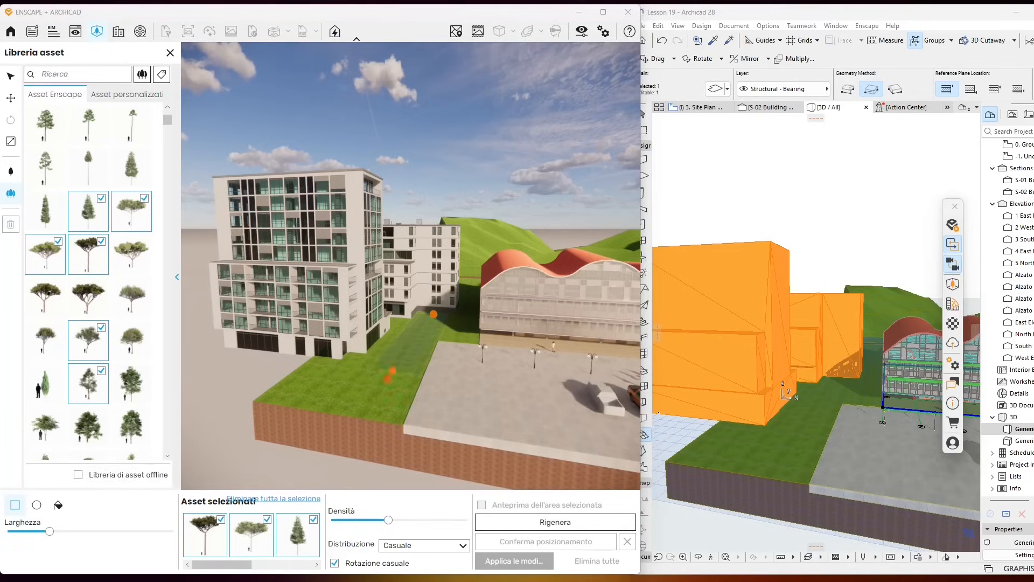
left_click(369, 419)
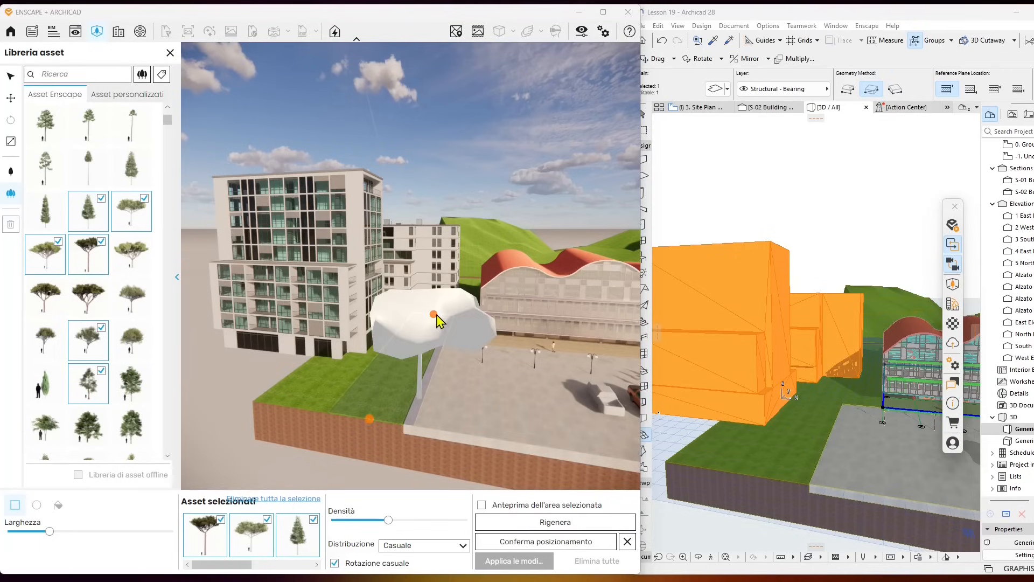
left_click_drag(436, 315, 419, 313)
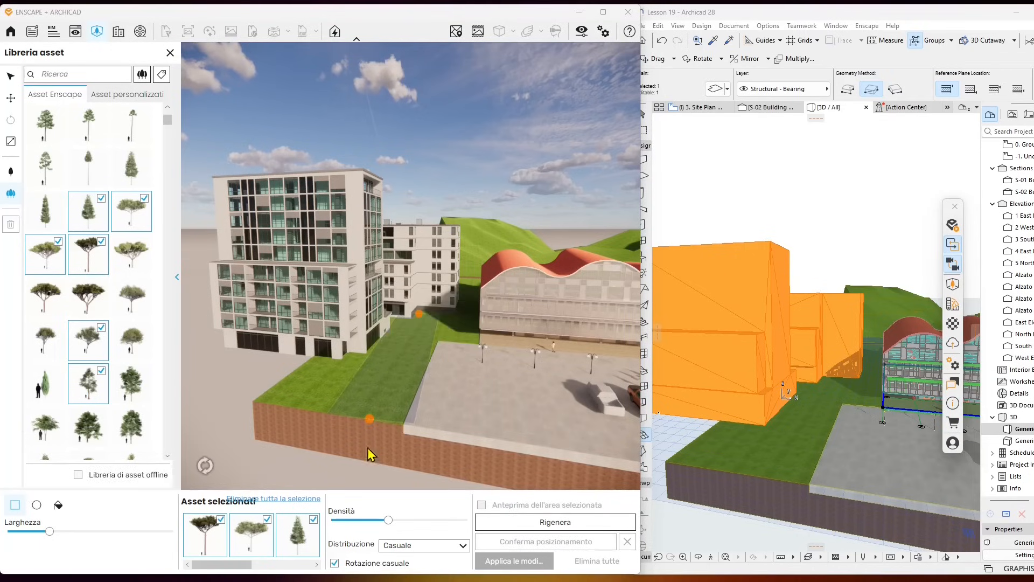
left_click_drag(369, 420, 349, 416)
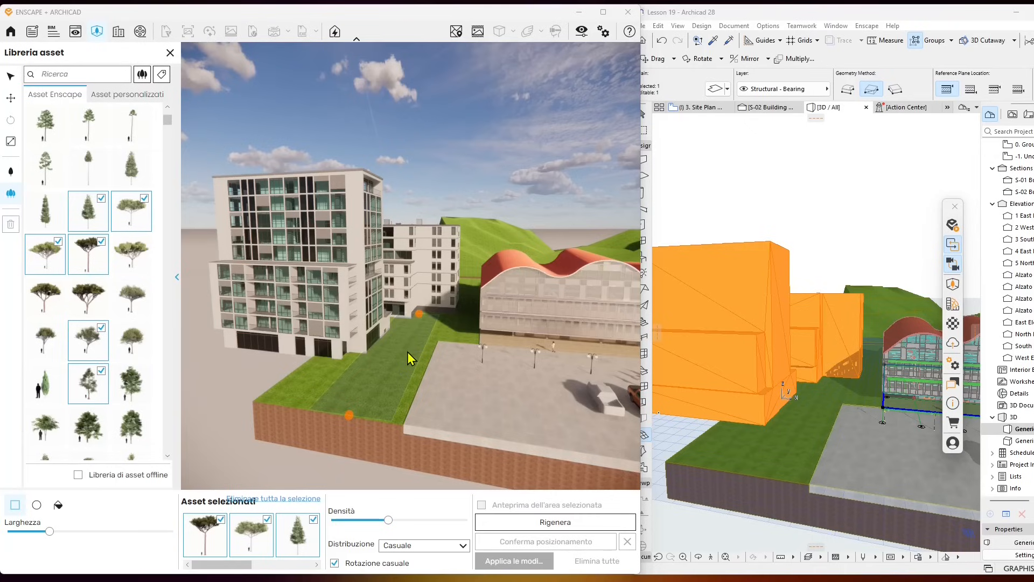
left_click_drag(423, 314, 425, 318)
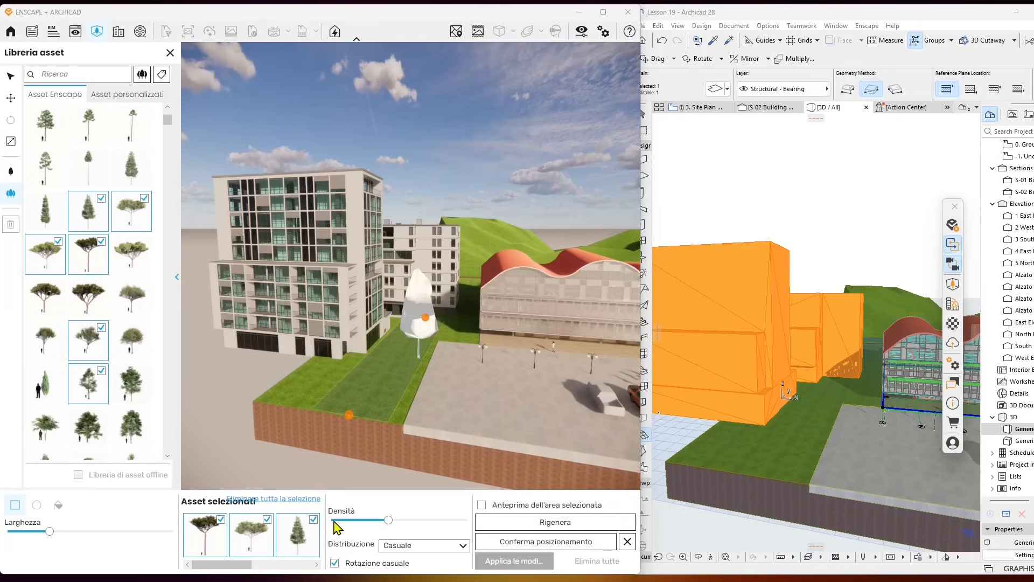
Step: Raise the planting density to slightly above the middle and move both ends of the strip closer to the plaza
left_click_drag(385, 521, 394, 522)
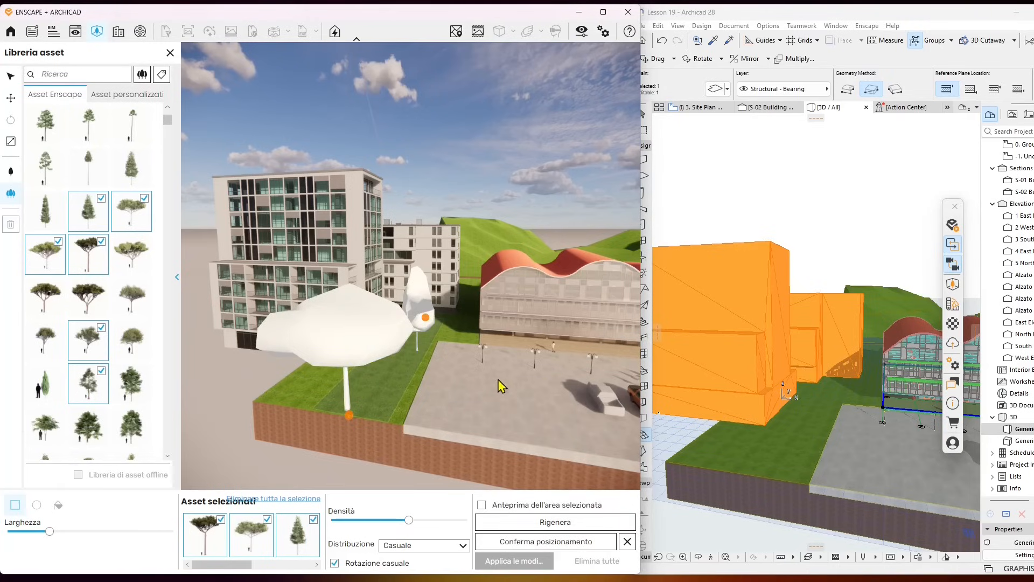
scroll(395, 372, "down", 1)
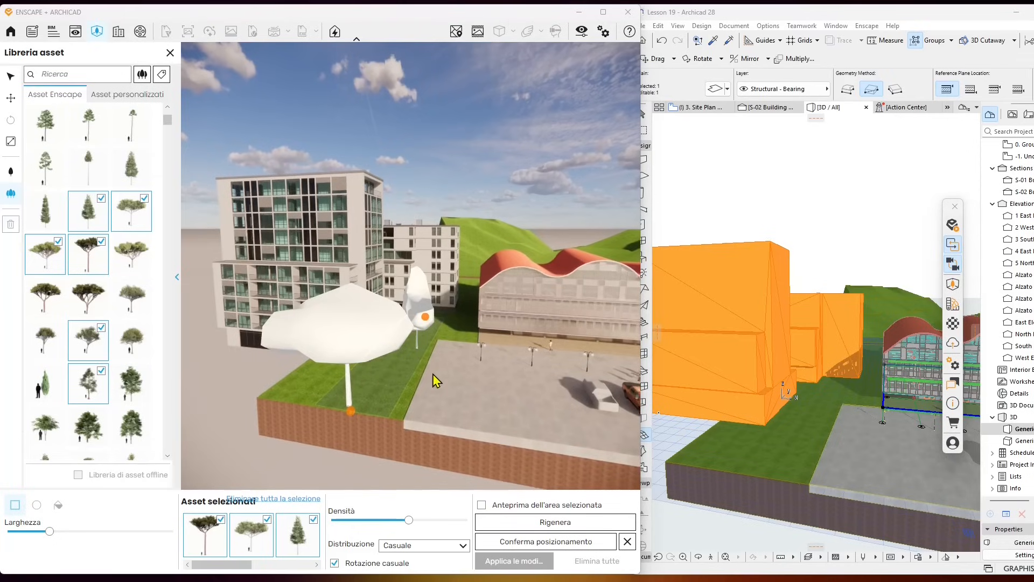
scroll(397, 368, "down", 1)
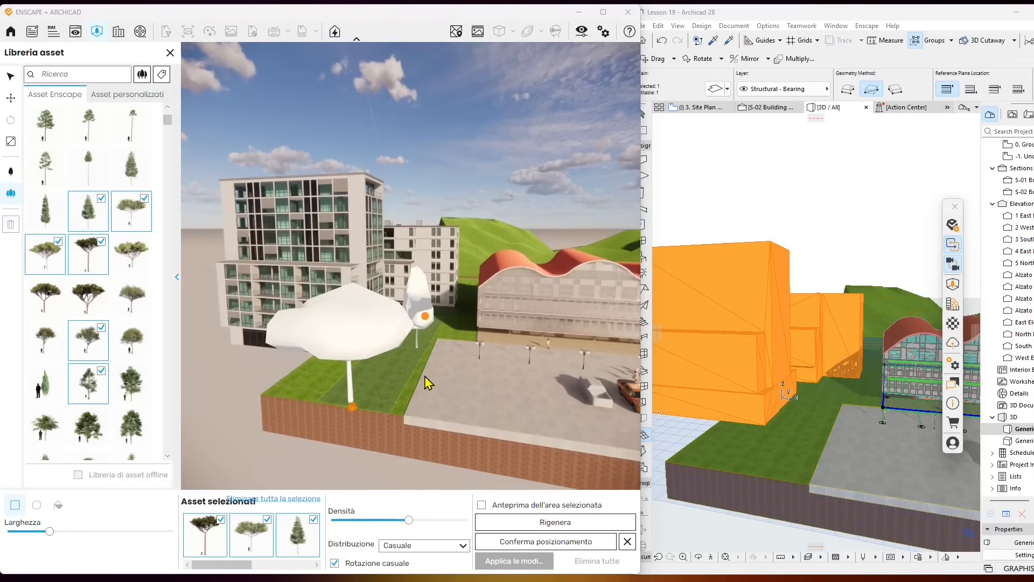
scroll(431, 382, "up", 2)
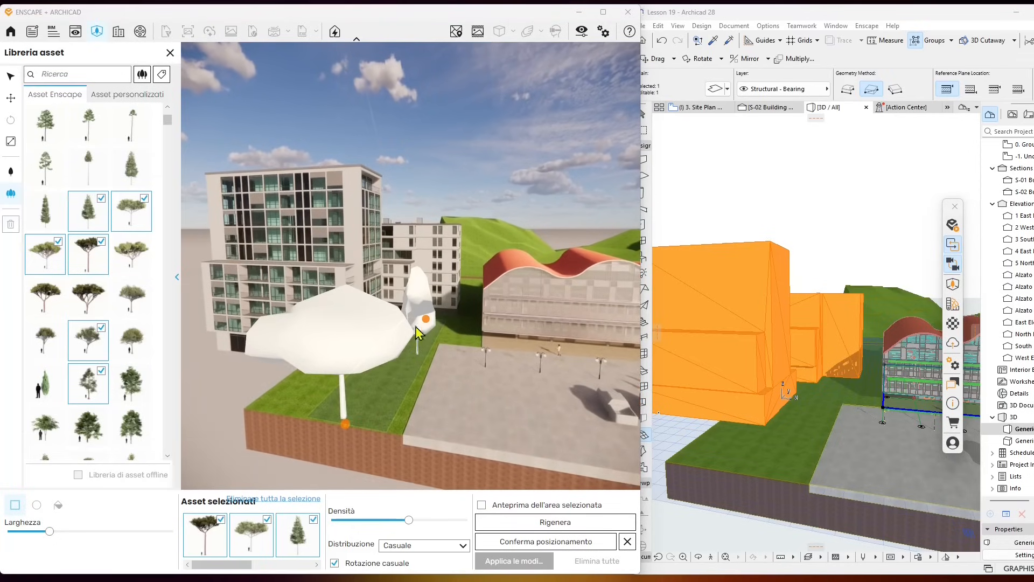
left_click_drag(425, 319, 437, 311)
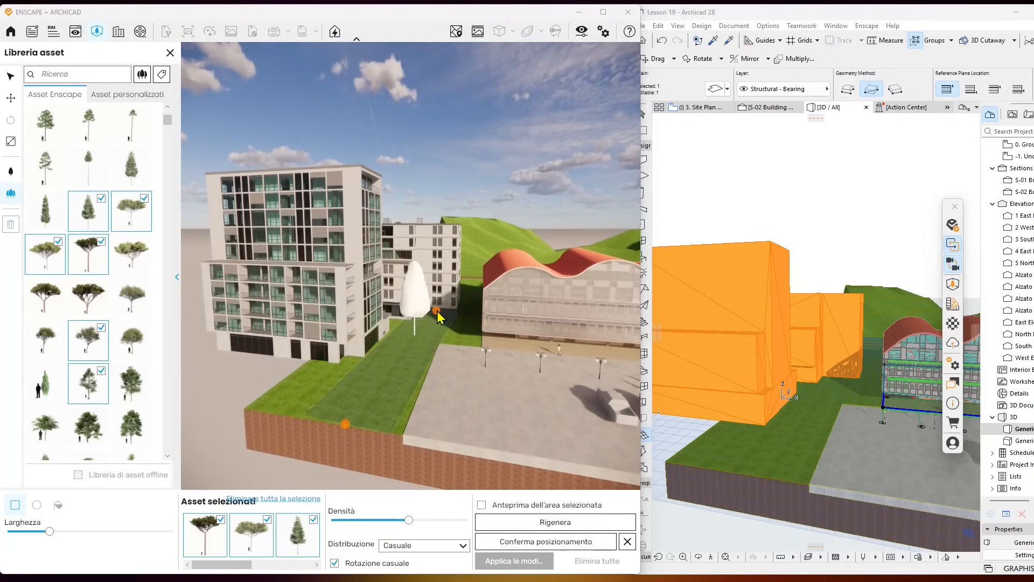
left_click_drag(345, 423, 355, 426)
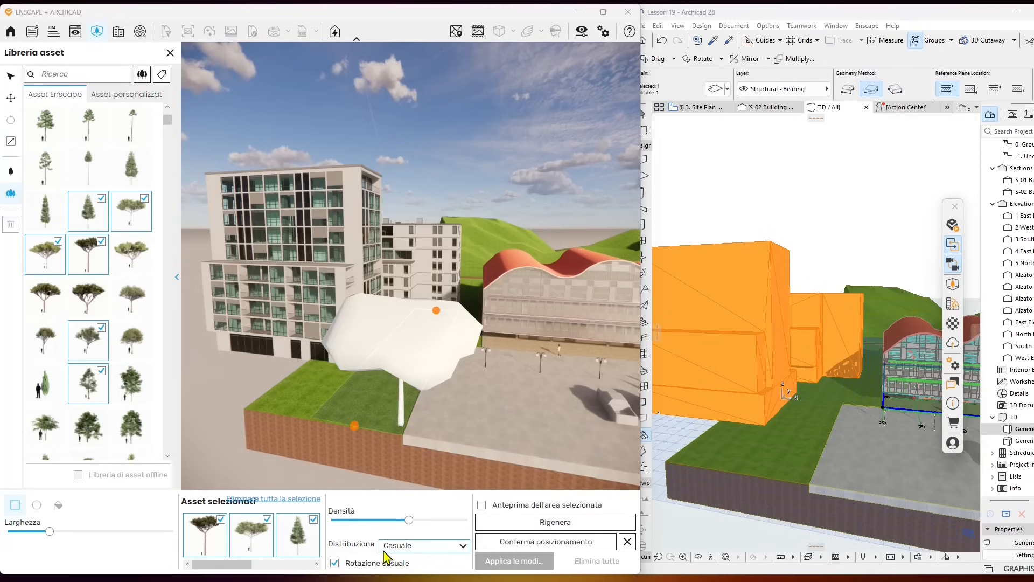
Step: Widen the strip to about two thirds of the maximum width and shift both ends toward the apartment building to cover the lawn
left_click_drag(62, 535, 78, 535)
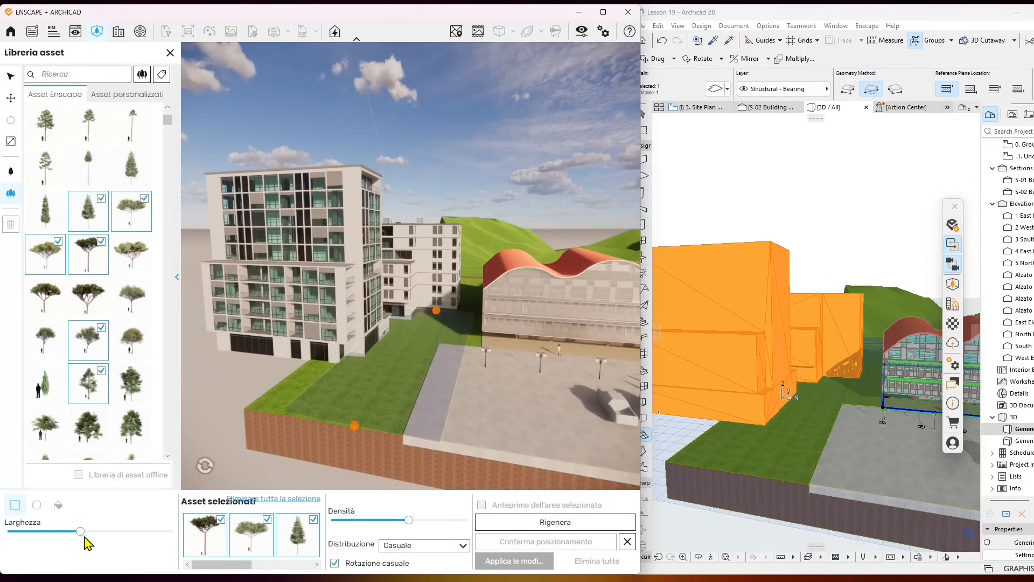
left_click_drag(81, 531, 115, 531)
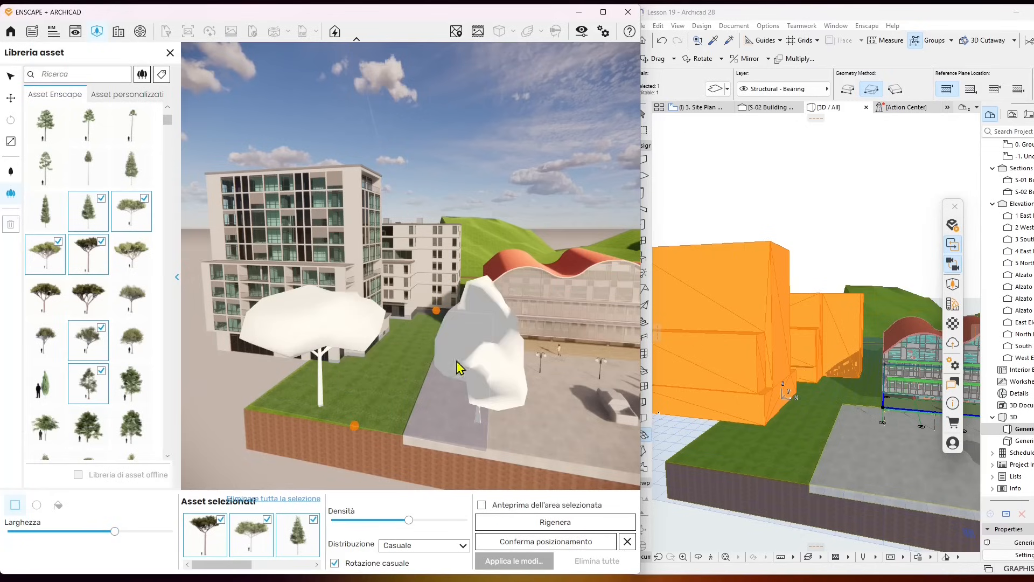
left_click_drag(438, 312, 420, 311)
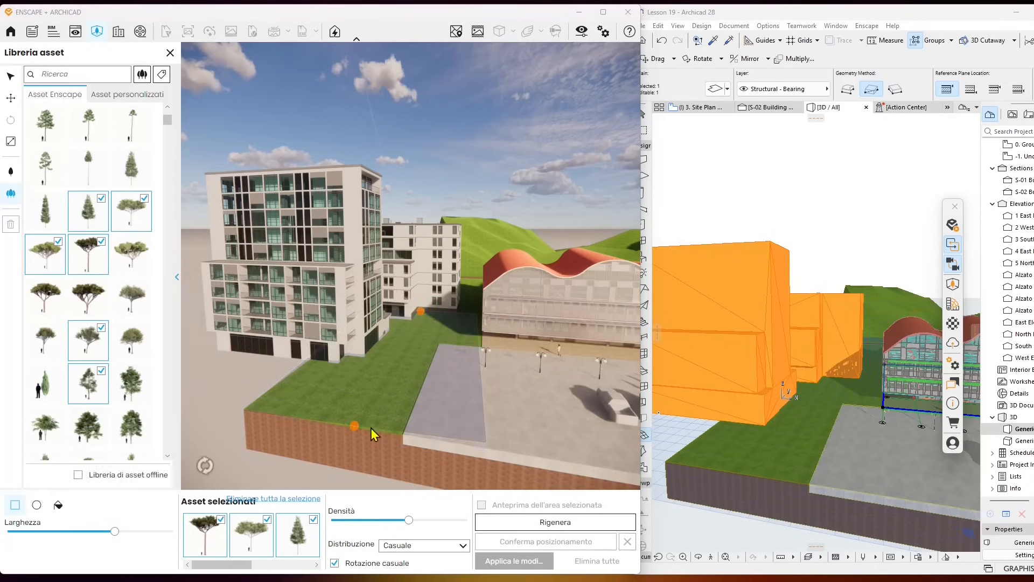
left_click_drag(354, 425, 291, 417)
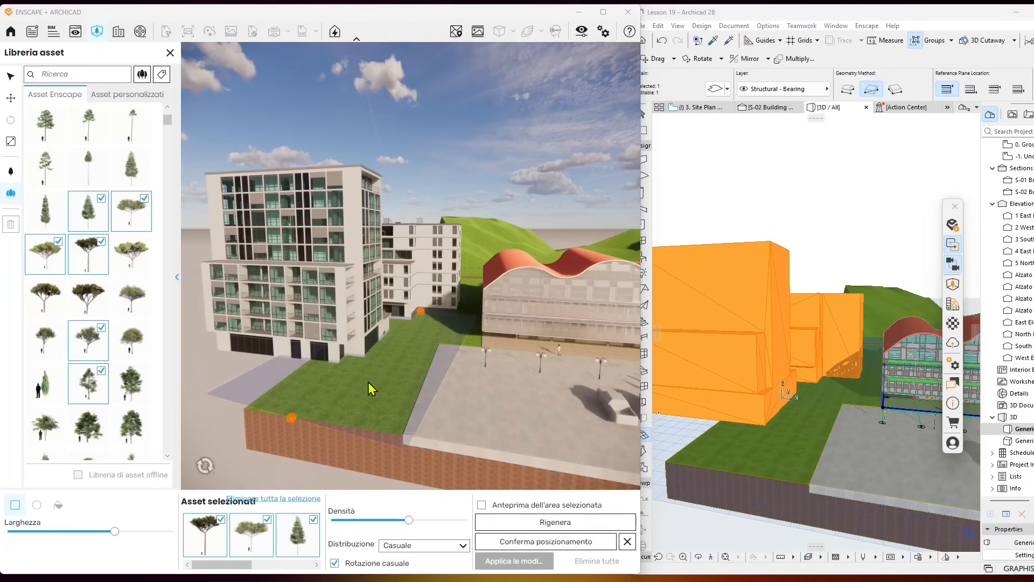
Step: Fine-tune both ends of the planting area to fit the lawn and raise the density nearly to maximum
left_click_drag(418, 313, 396, 309)
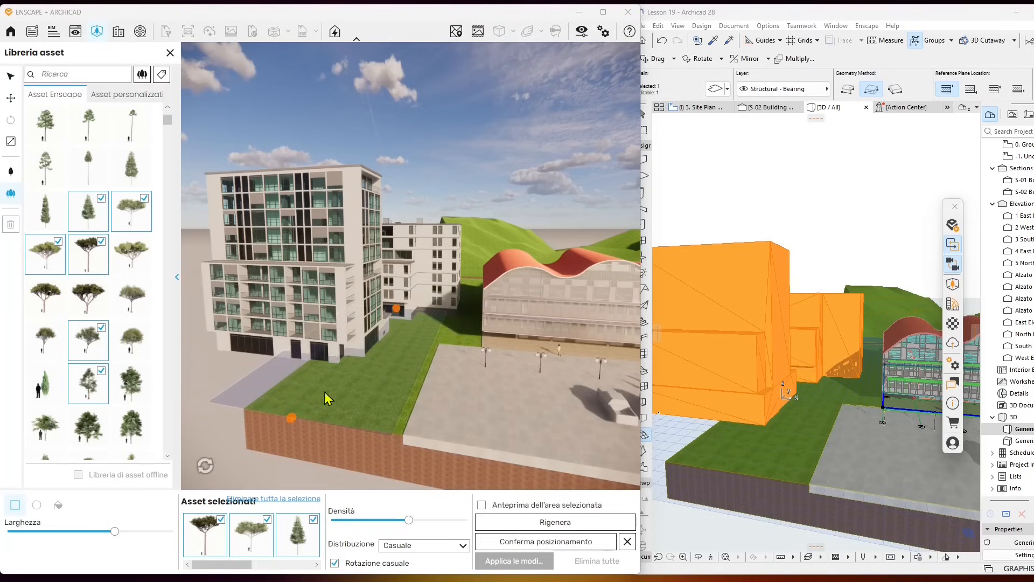
left_click_drag(292, 416, 300, 414)
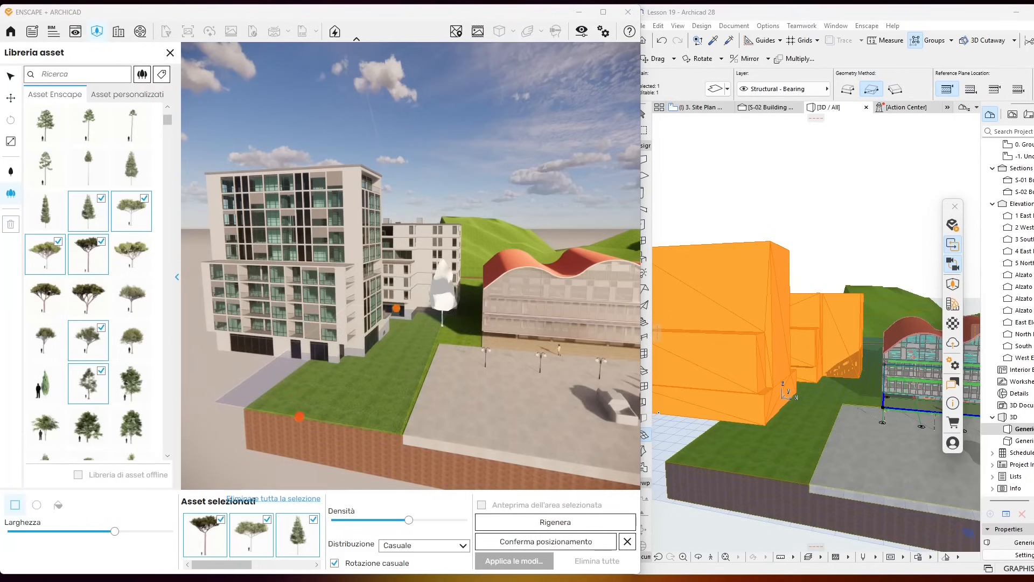
left_click_drag(410, 521, 450, 522)
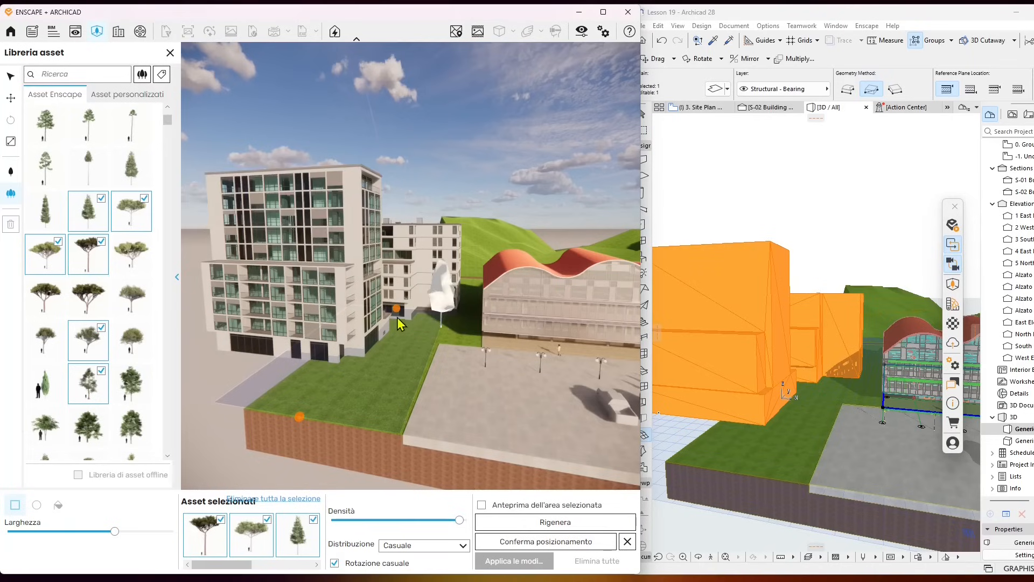
left_click_drag(397, 309, 403, 309)
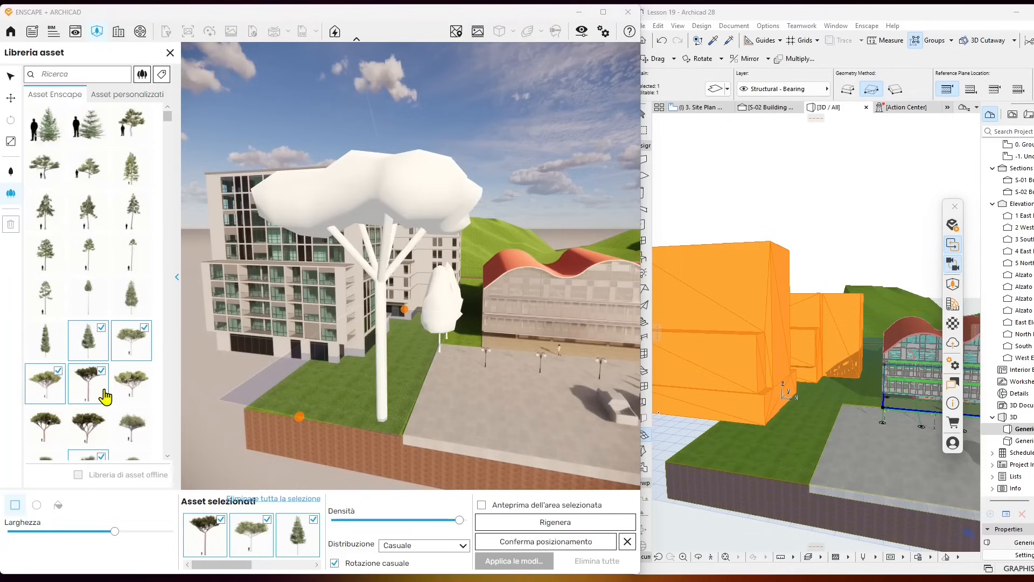
Step: Add the two grey abstract trees with rounded crowns to the multi-asset selection
scroll(108, 396, "down", 10)
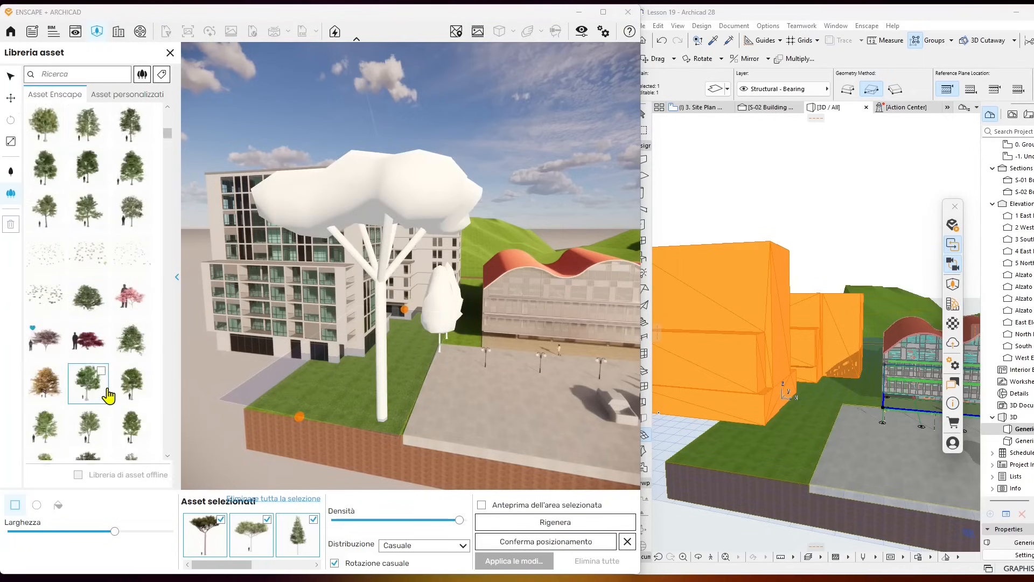
left_click(142, 210)
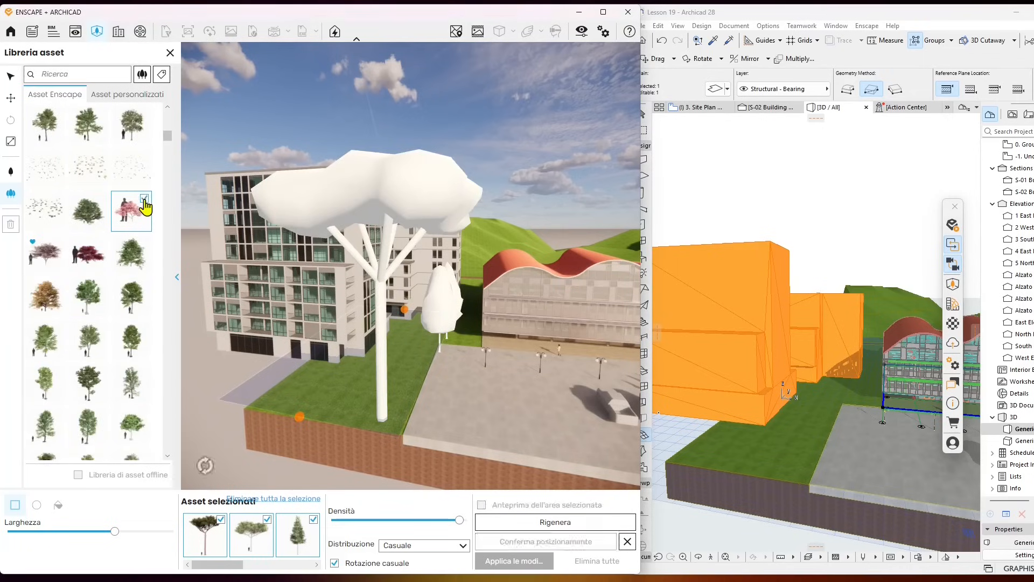
left_click(141, 209)
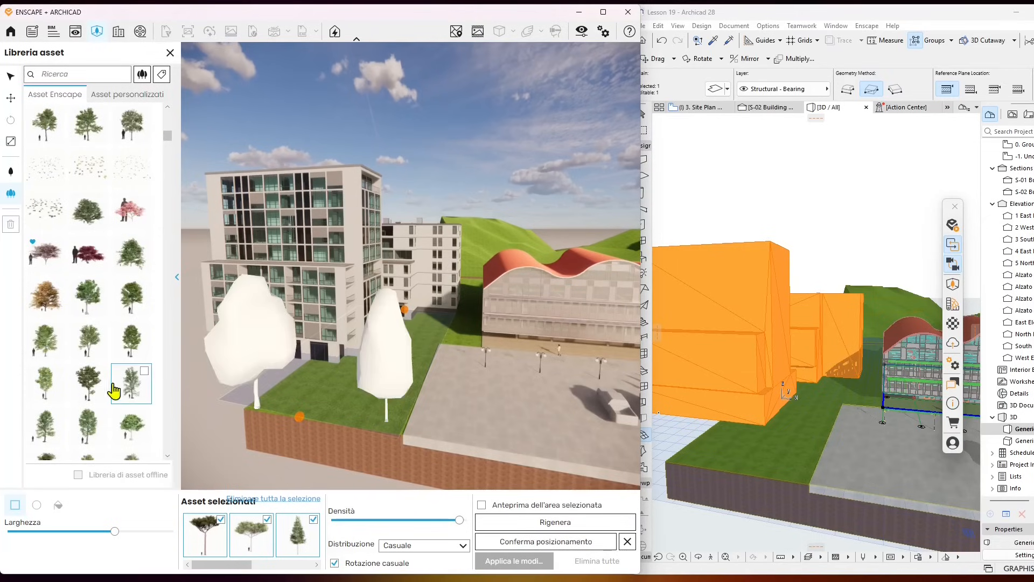
scroll(117, 396, "down", 1)
scroll(116, 397, "down", 5)
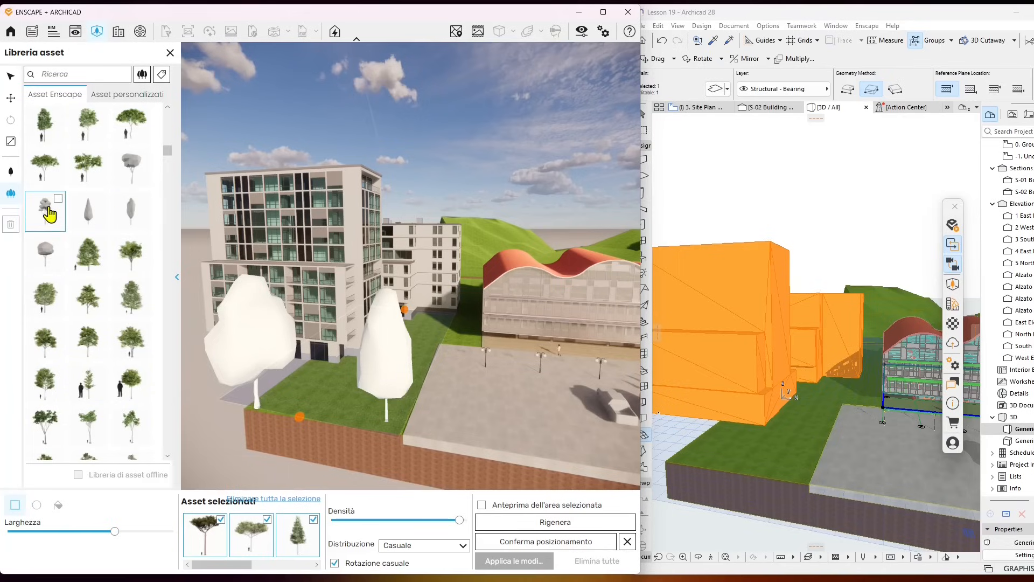
left_click(143, 160)
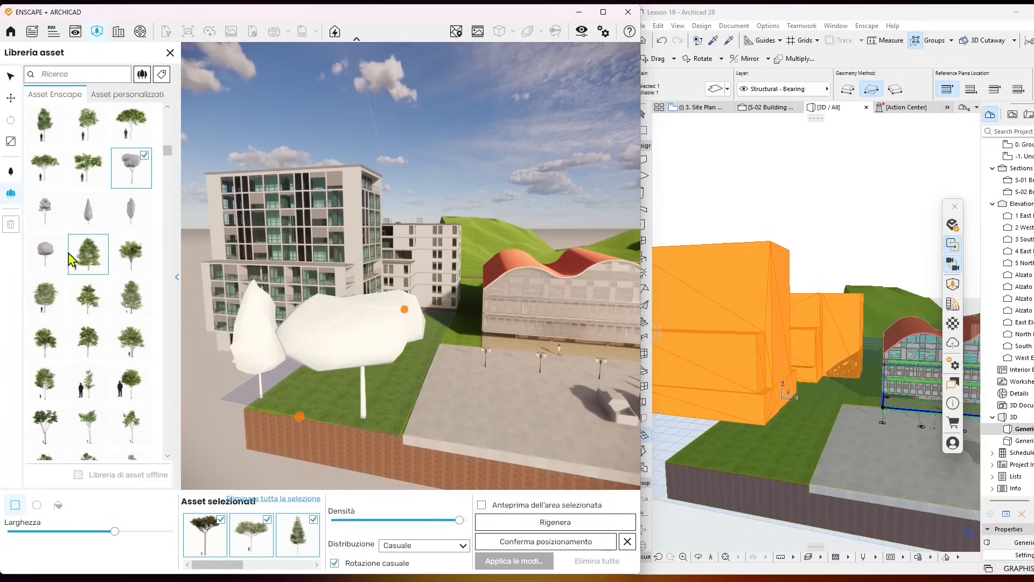
left_click(50, 252)
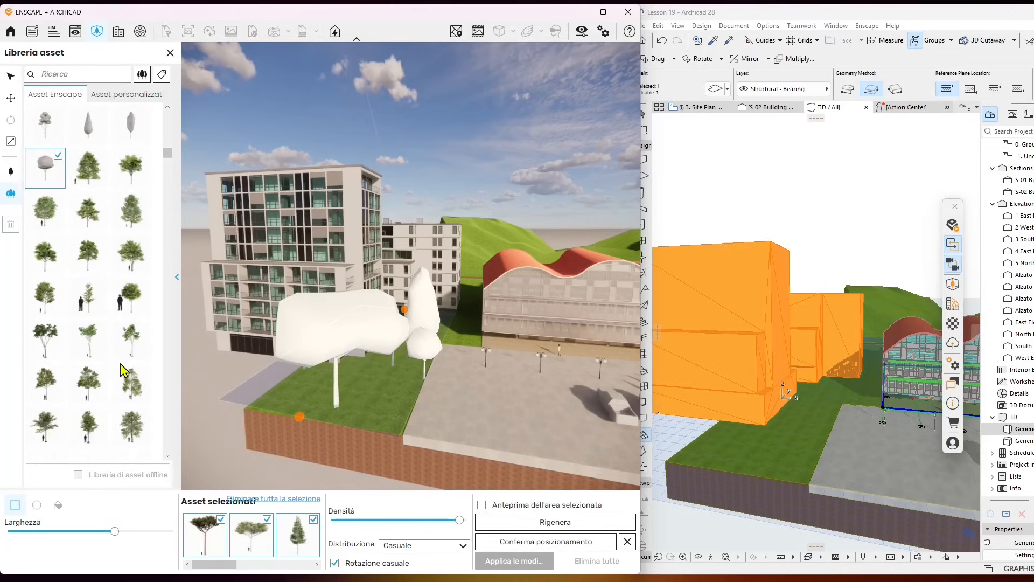
Step: Add the two small leafy trees listed just after the topiary shapes to the multi-asset selection
scroll(113, 350, "down", 3)
scroll(122, 371, "down", 3)
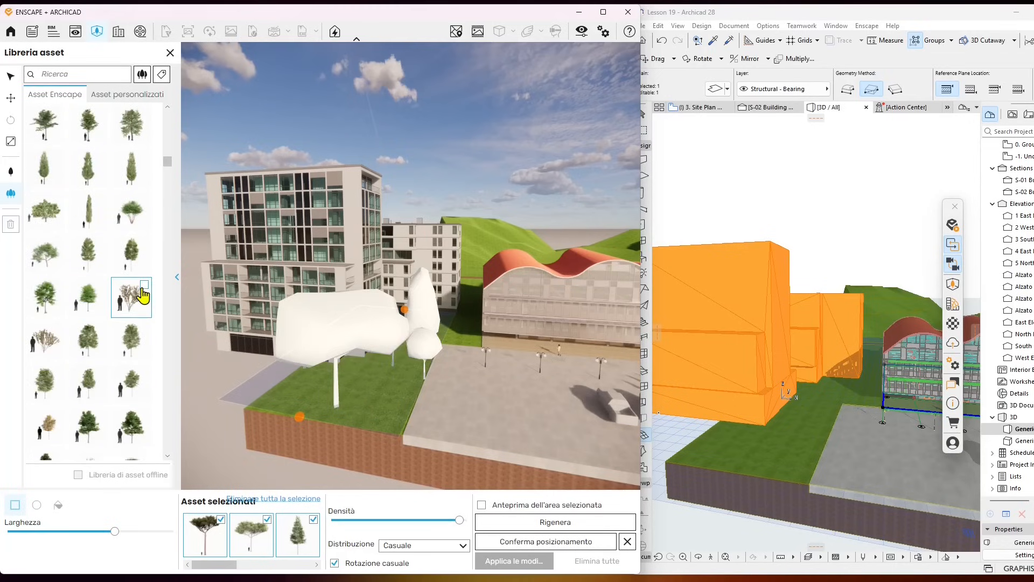
scroll(132, 345, "down", 5)
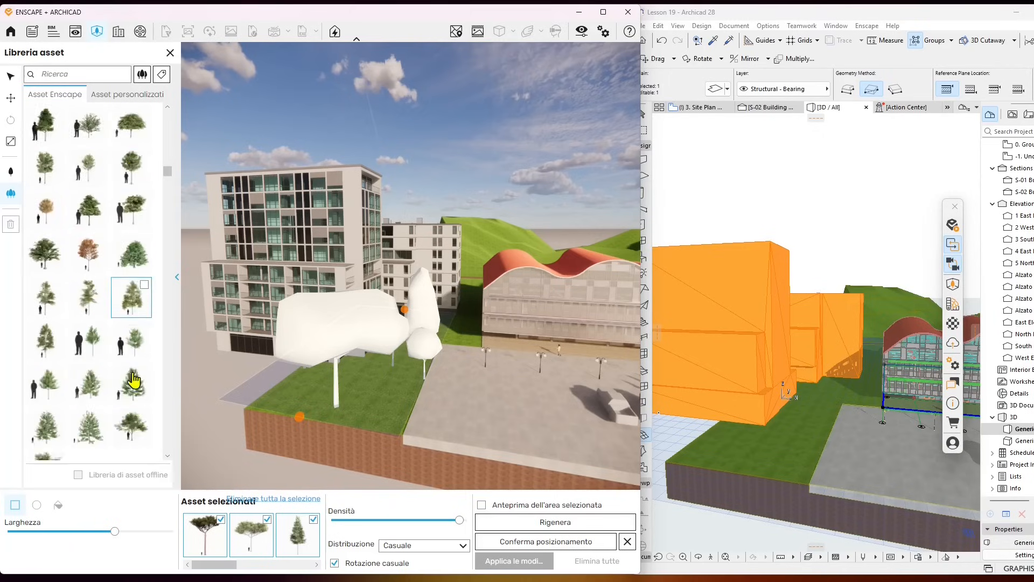
scroll(133, 382, "down", 5)
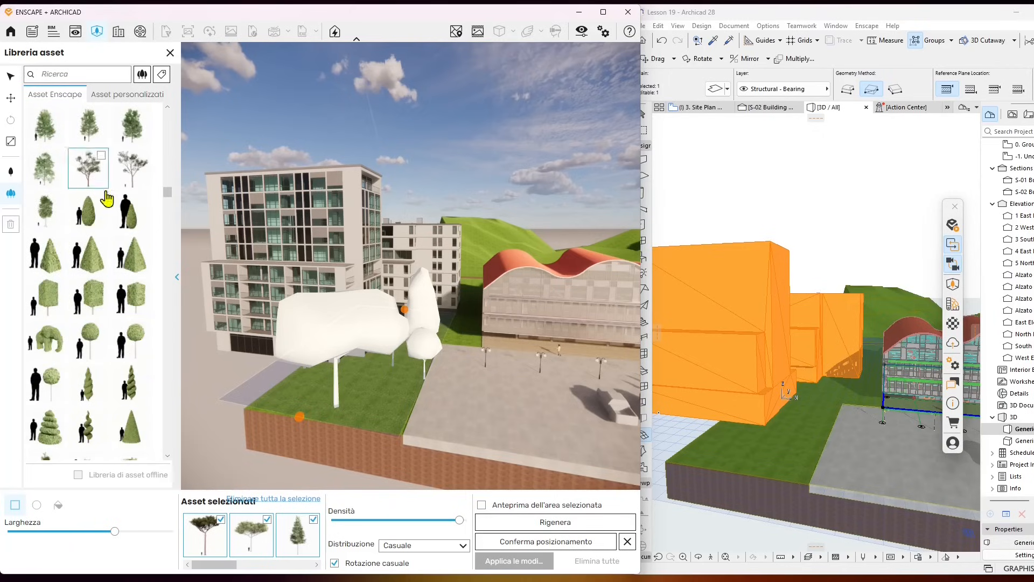
scroll(94, 371, "down", 5)
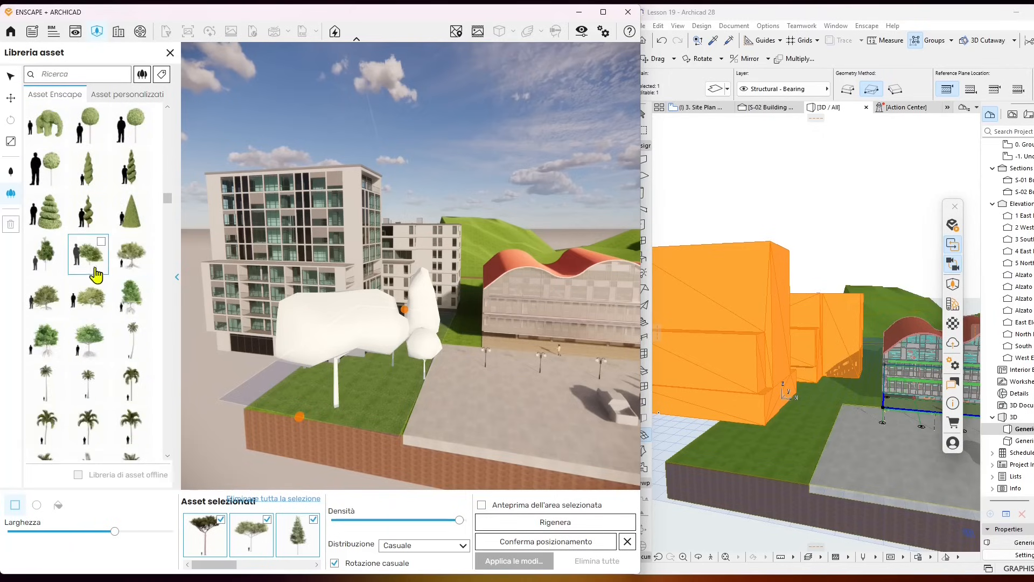
left_click(100, 249)
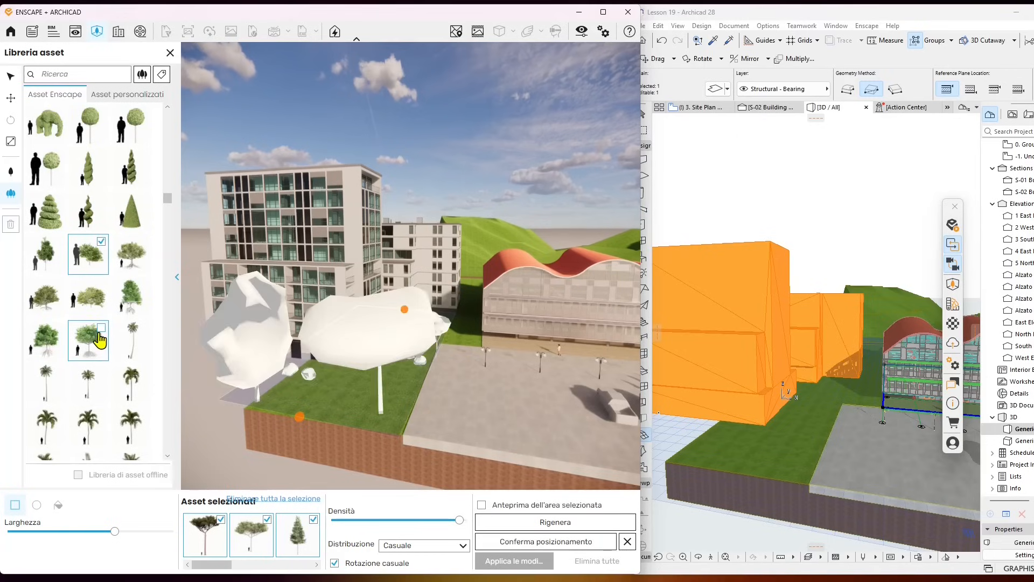
left_click(57, 248)
Step: Add the middle one of the three large agaves listed just after the umbrella-shaped trees to the multi-asset selection
scroll(86, 377, "down", 3)
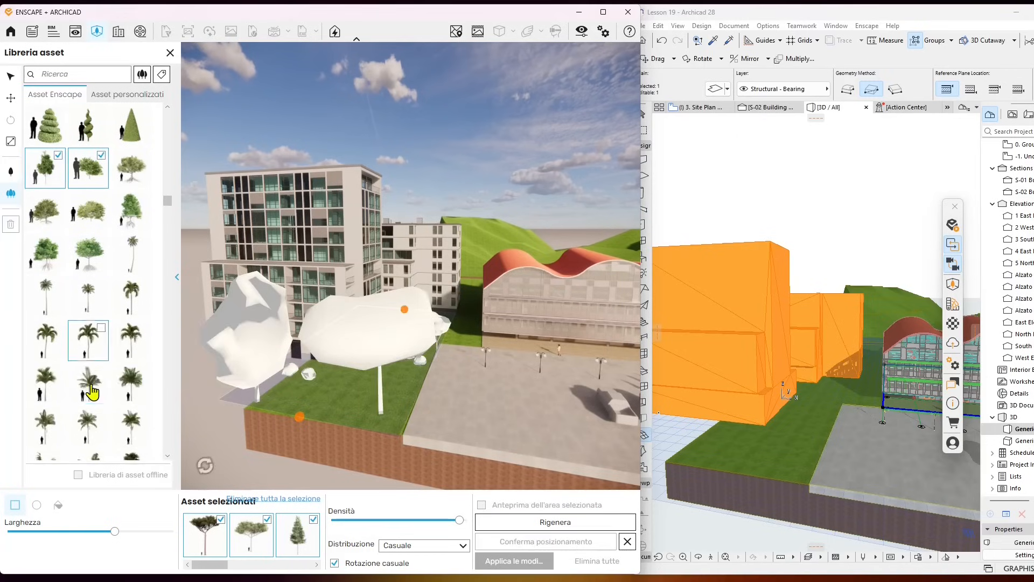
scroll(102, 379, "down", 6)
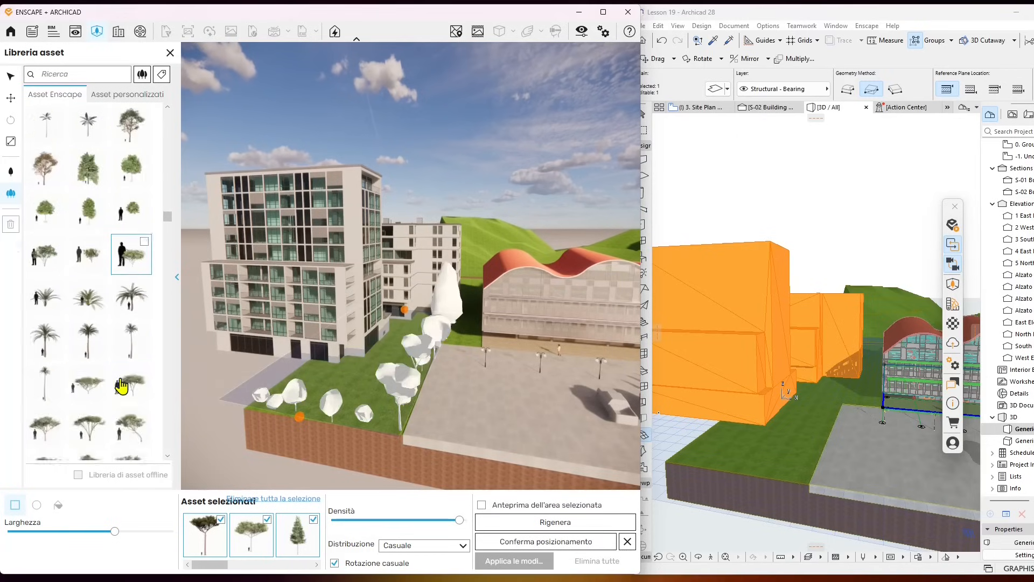
scroll(123, 383, "down", 3)
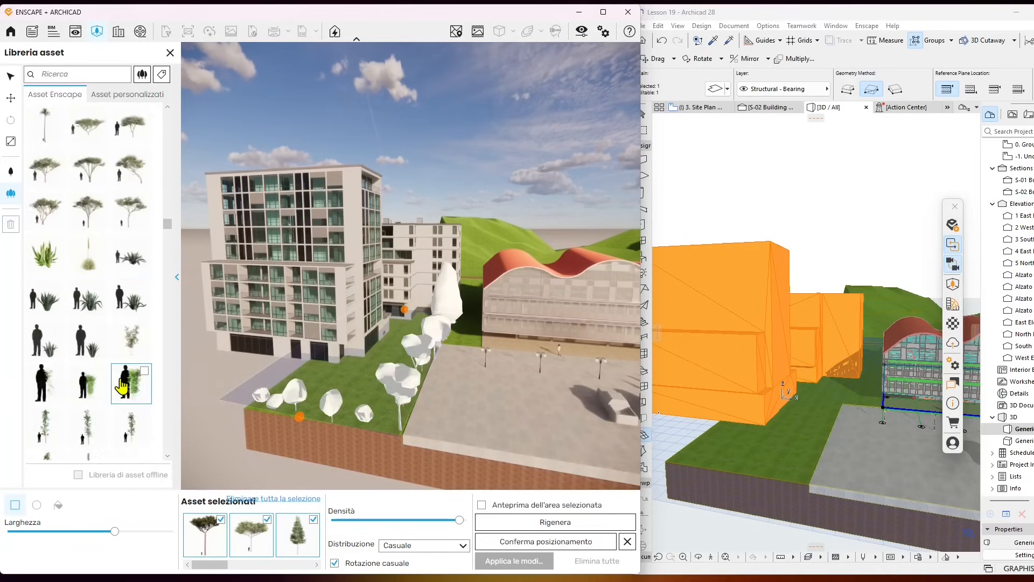
left_click(101, 294)
scroll(138, 377, "down", 2)
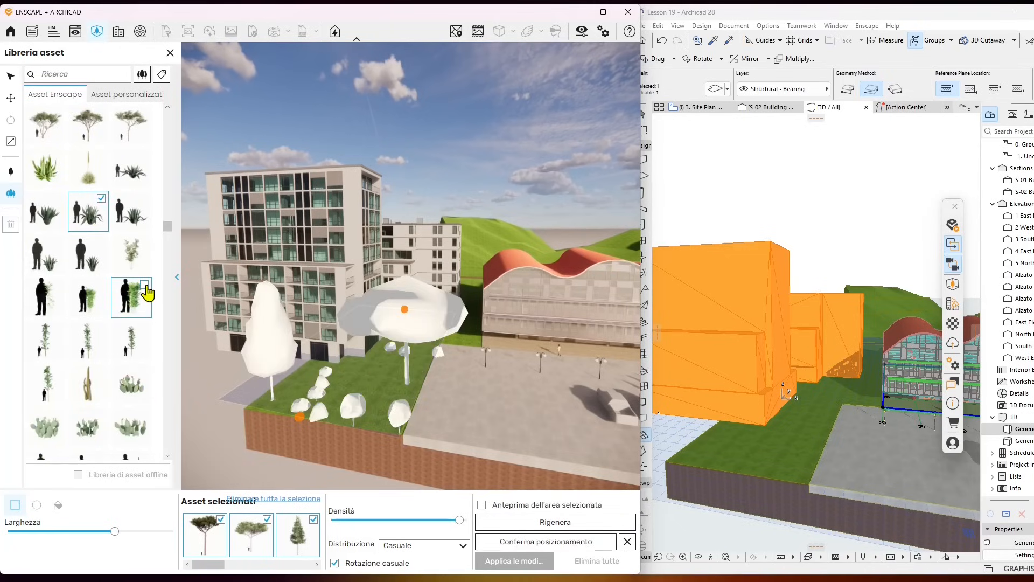
Step: Add a clump of tall columnar cactus and the wide rounded green bush to the multi-asset selection
scroll(111, 404, "down", 3)
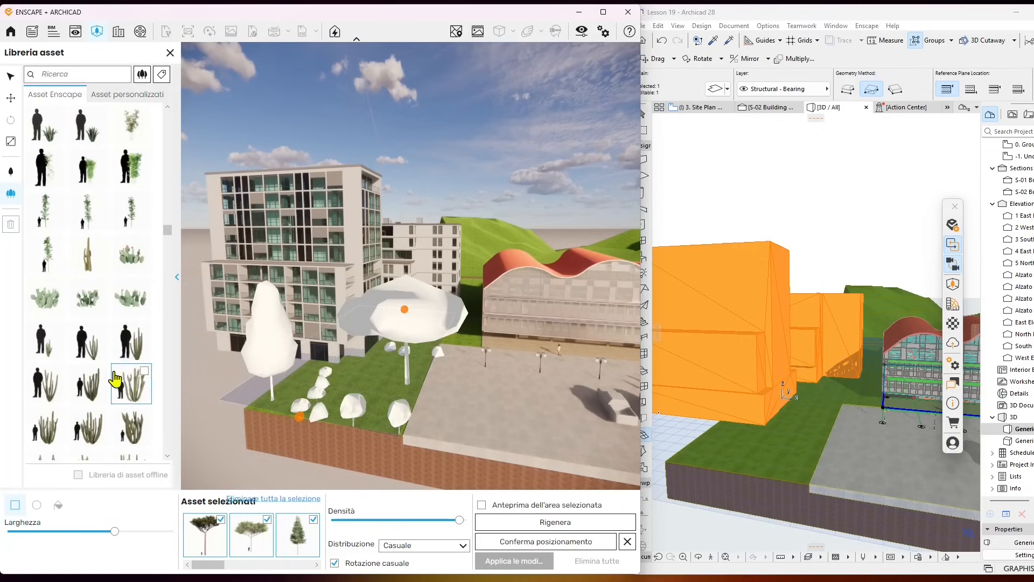
scroll(116, 380, "down", 3)
left_click(101, 242)
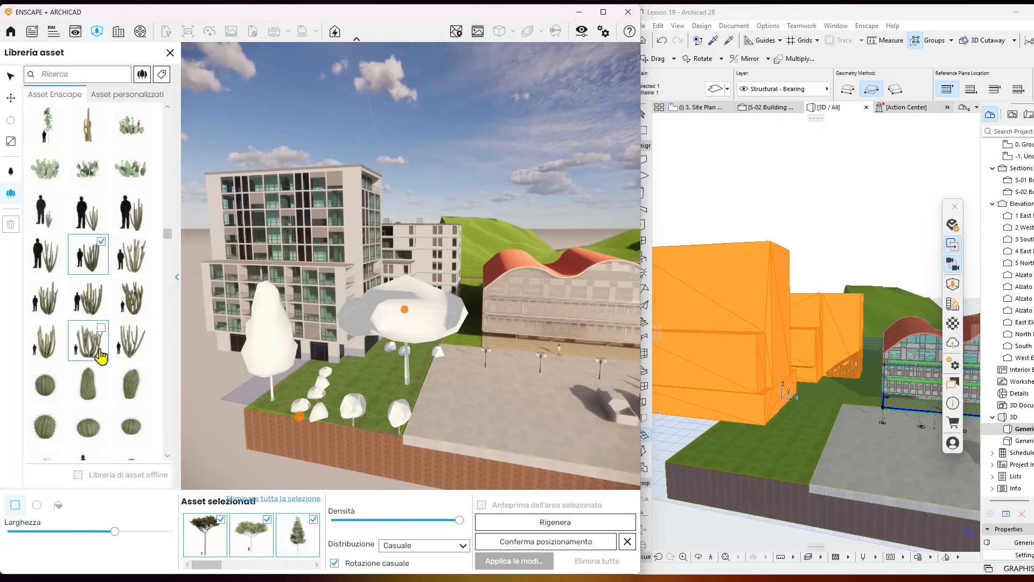
scroll(105, 377, "down", 6)
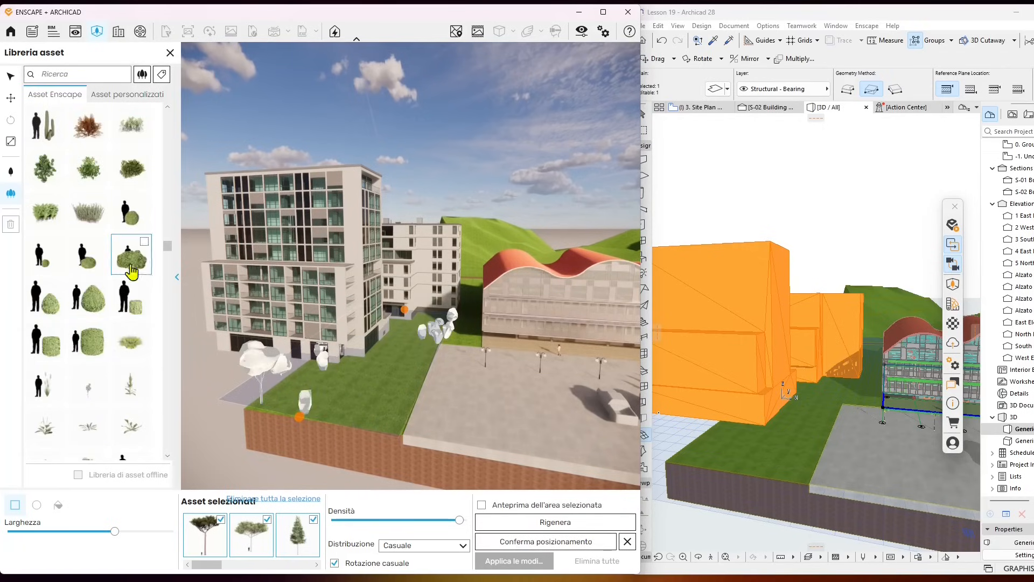
scroll(116, 404, "down", 2)
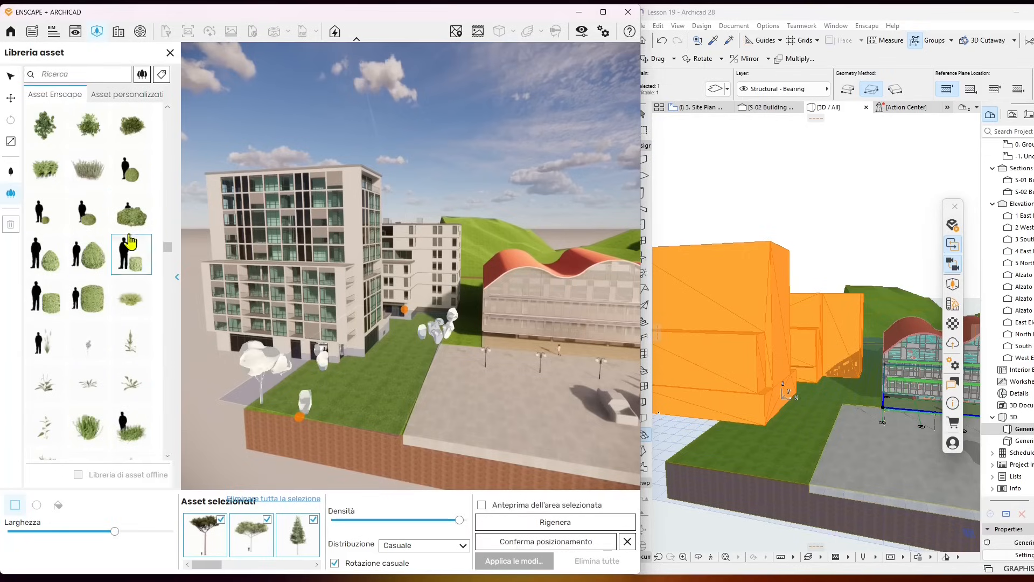
left_click(131, 216)
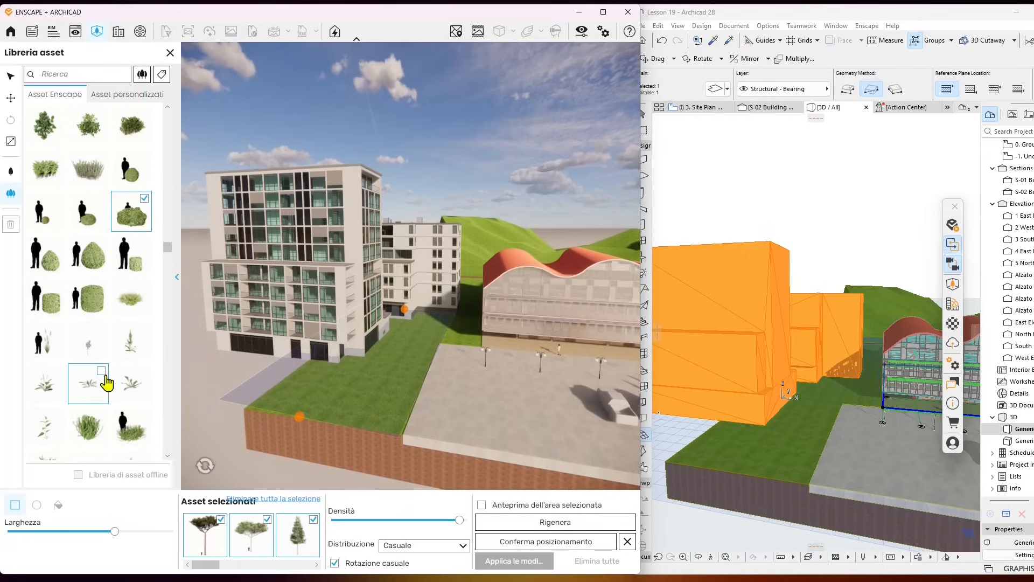
Step: Add the upright leafy shrub listed after the lavender and the small multi-stemmed tree to the multi-asset selection
scroll(106, 383, "down", 2)
scroll(106, 384, "down", 3)
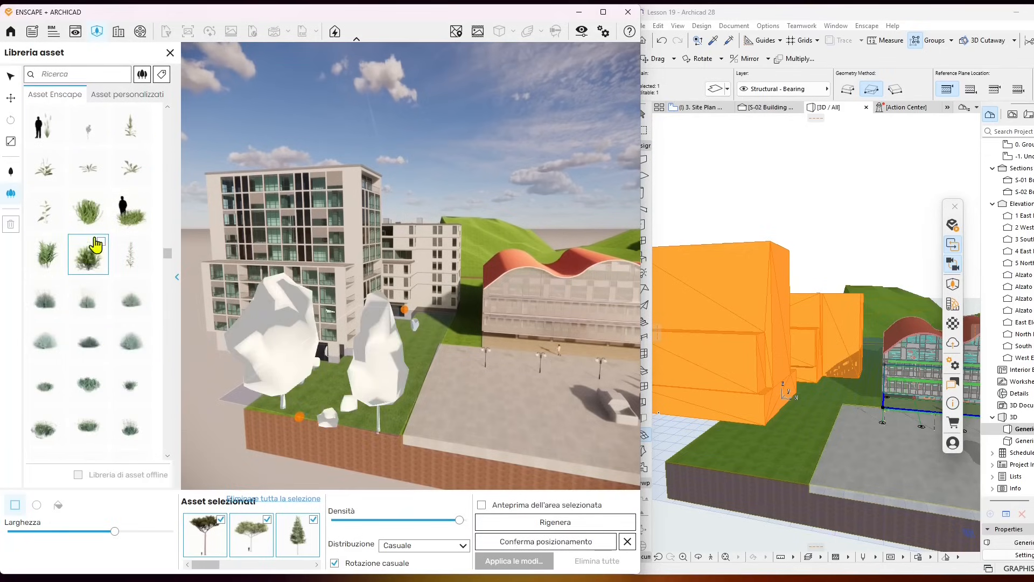
scroll(105, 383, "down", 8)
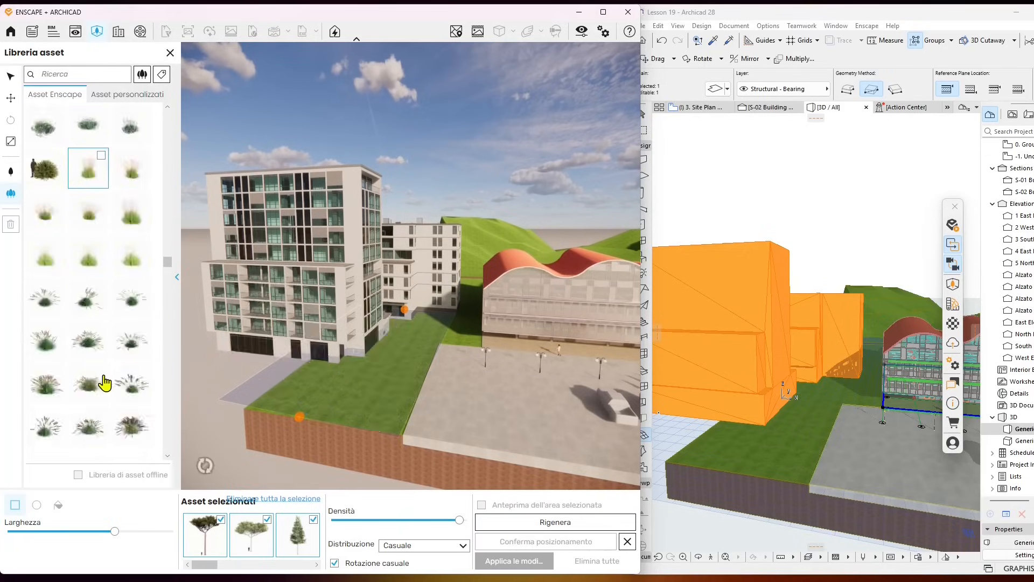
scroll(105, 381, "down", 5)
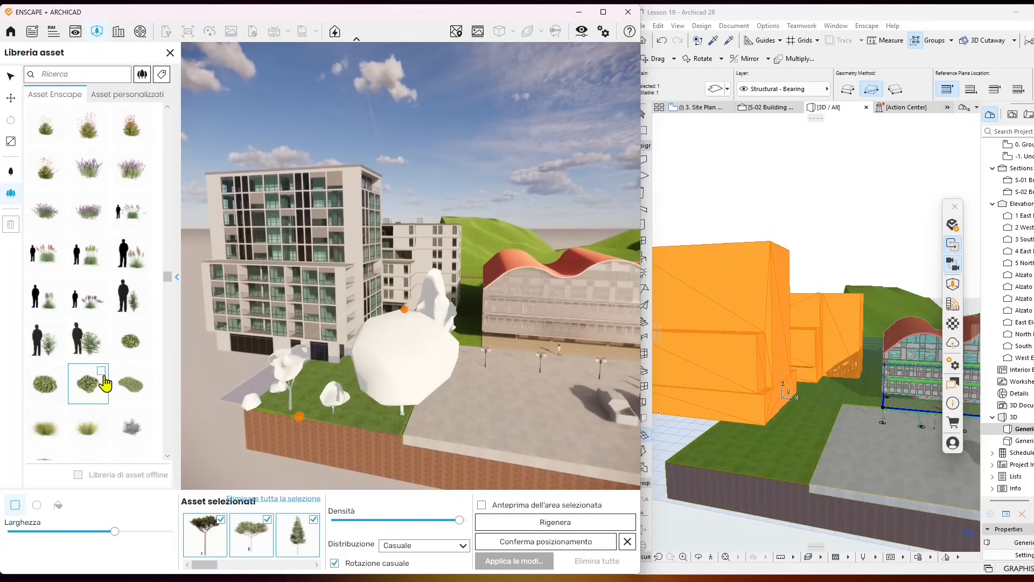
scroll(103, 377, "down", 6)
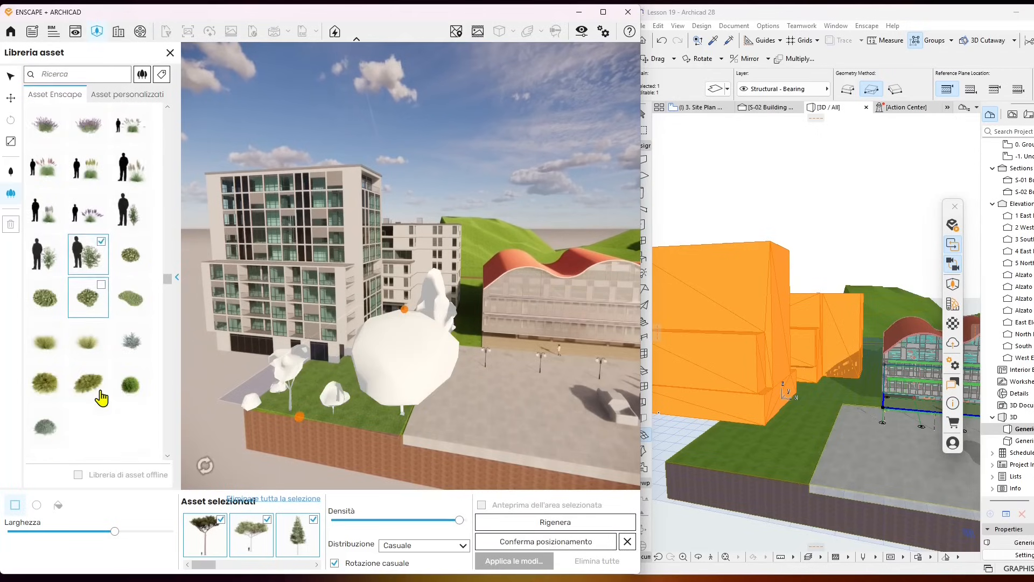
left_click(104, 340)
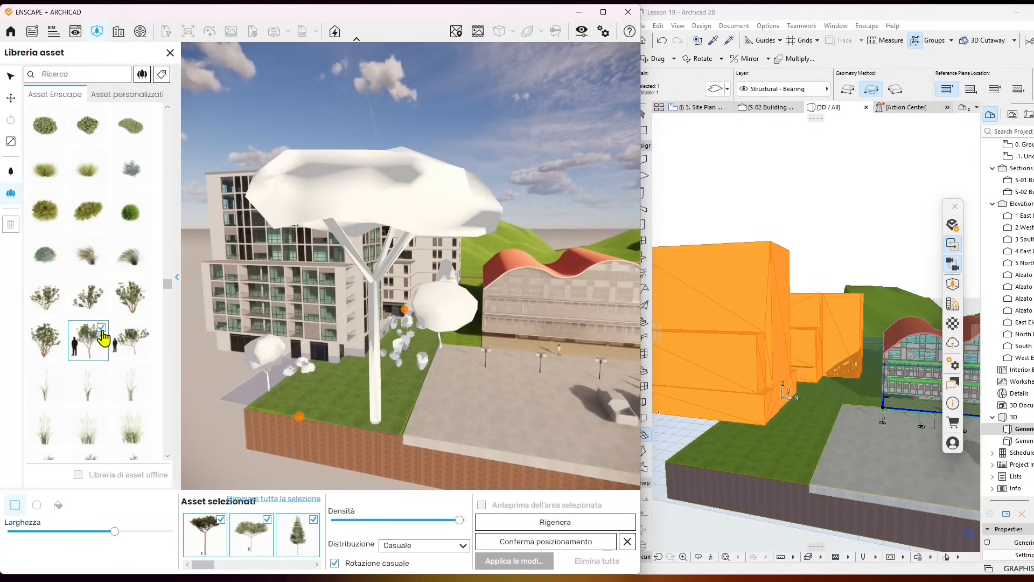
Step: Add the low green shrub listed between the climbing plants and the meadow grasses to the multi-asset selection
scroll(106, 403, "down", 1)
scroll(105, 403, "down", 8)
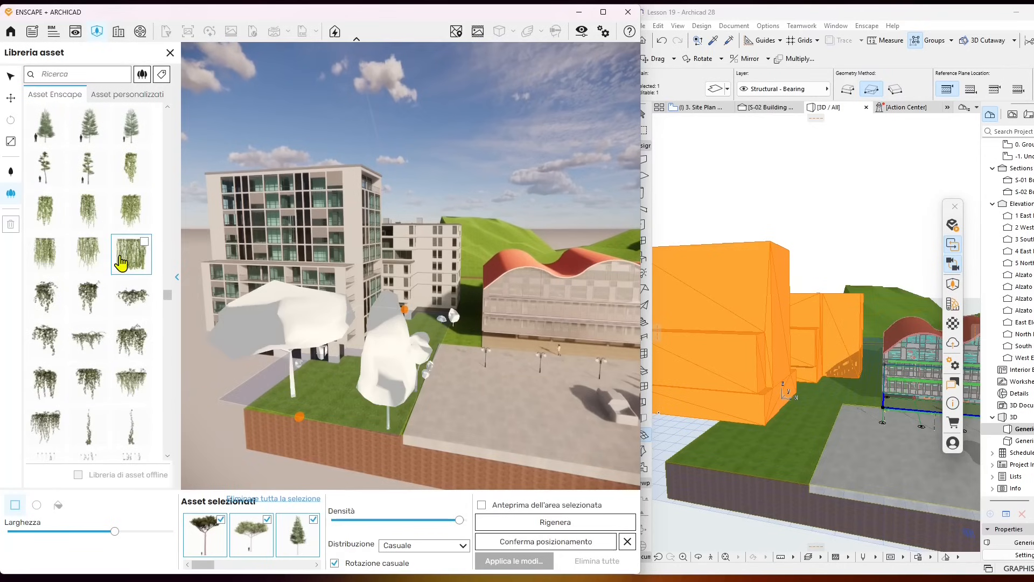
scroll(99, 399, "down", 7)
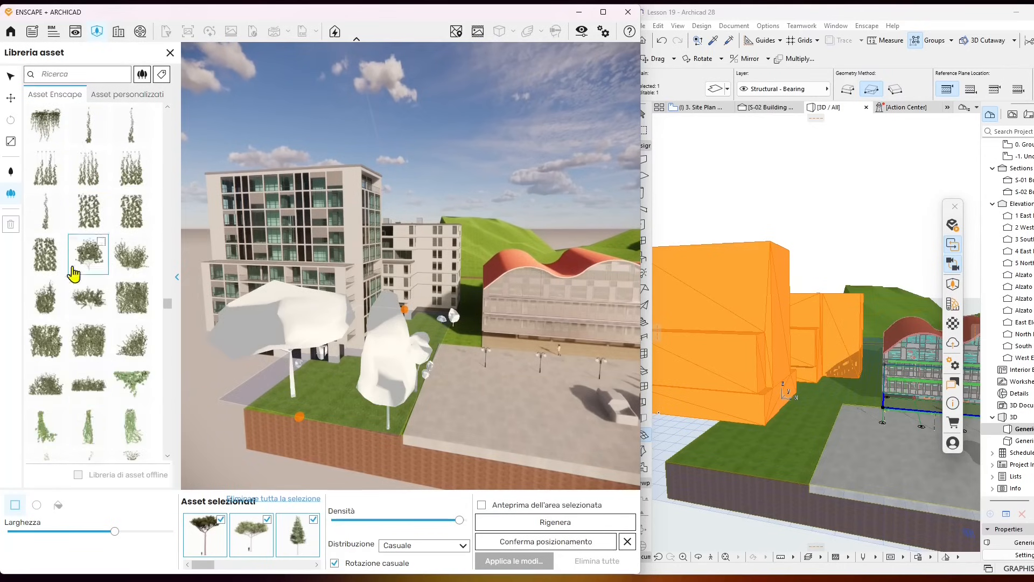
scroll(105, 391, "down", 4)
scroll(107, 394, "down", 5)
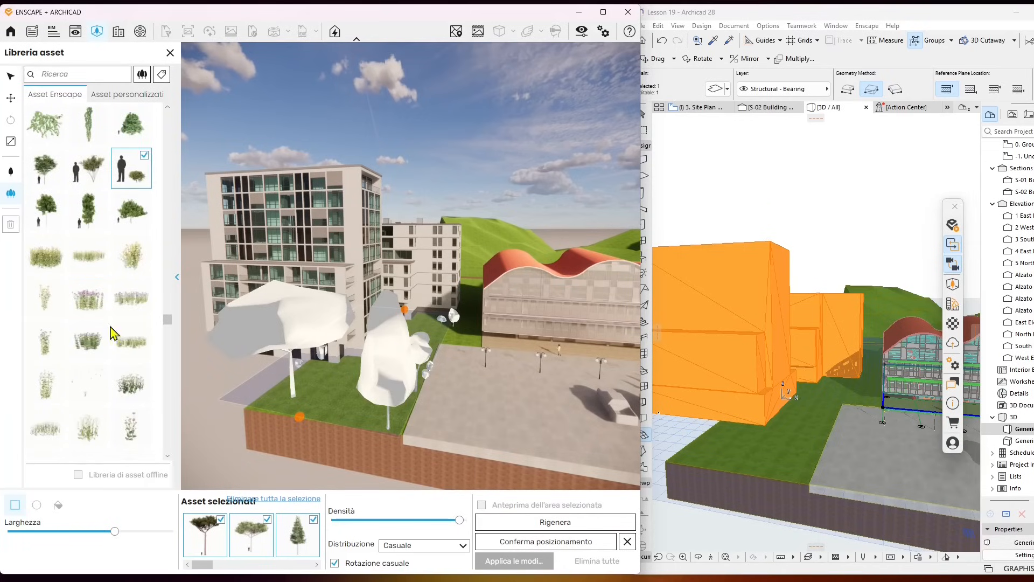
Step: Add the red-flowering bushy plant listed just after the tulips and heathers to the multi-asset selection
scroll(115, 342, "down", 5)
scroll(115, 347, "down", 3)
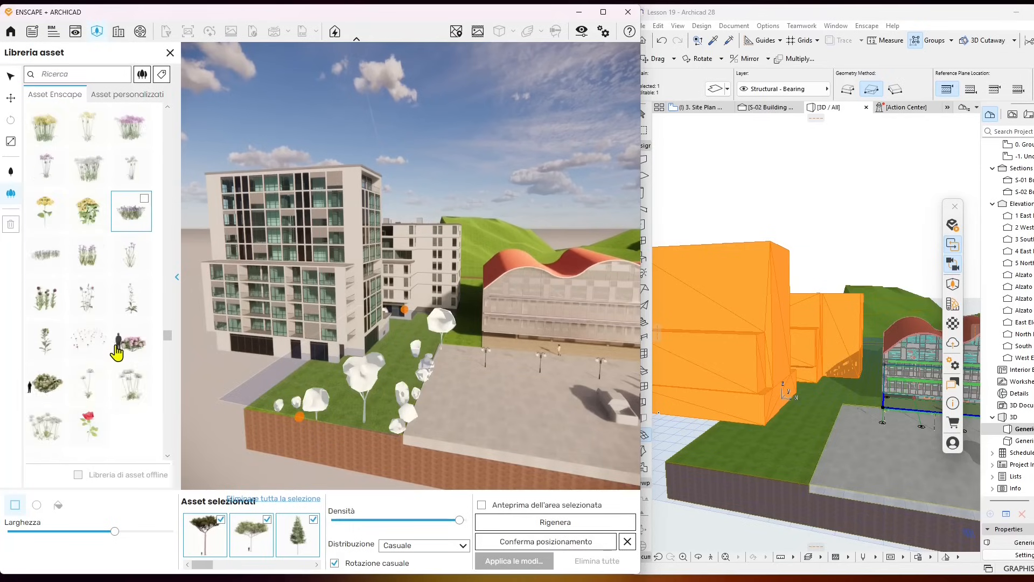
scroll(116, 353, "down", 2)
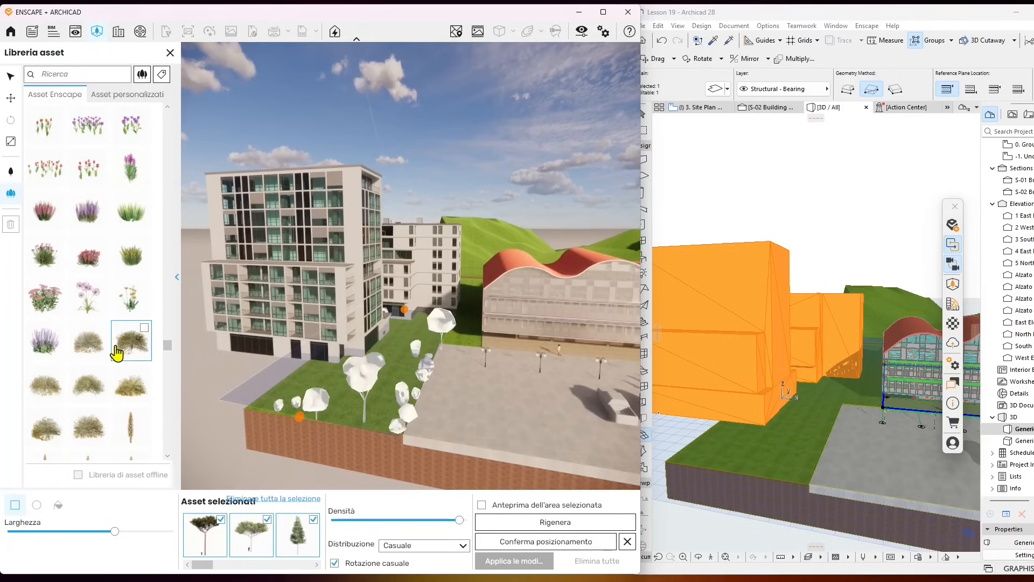
scroll(110, 386, "down", 5)
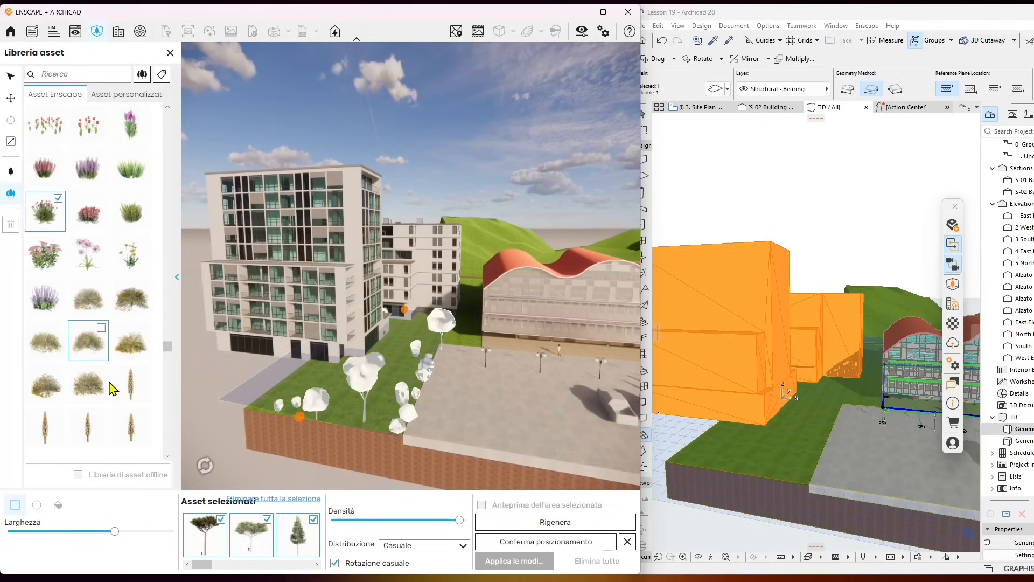
Step: Add the light grey loose rocks listed beyond the potted plants to the multi-asset selection
scroll(110, 385, "down", 3)
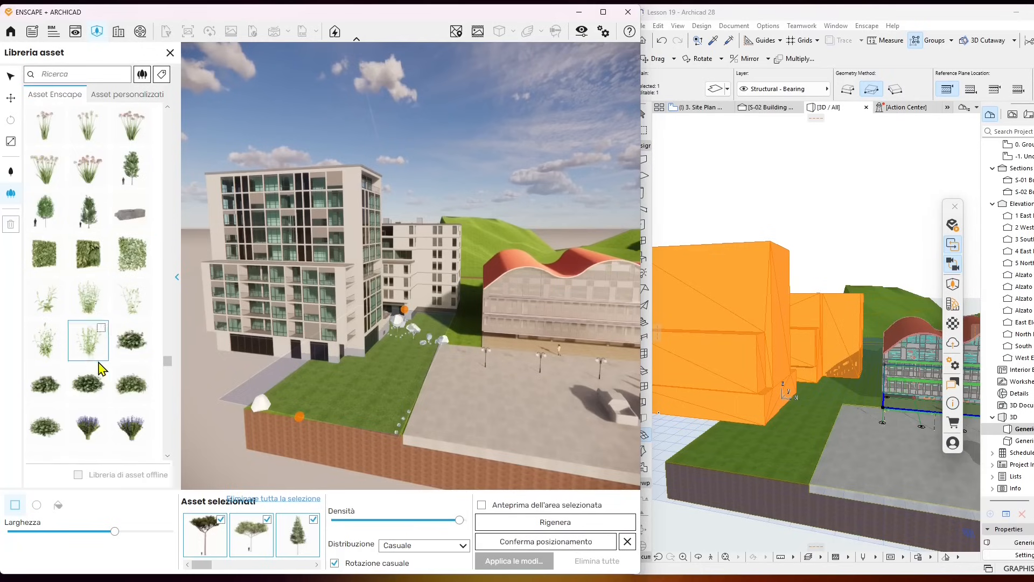
scroll(102, 369, "down", 5)
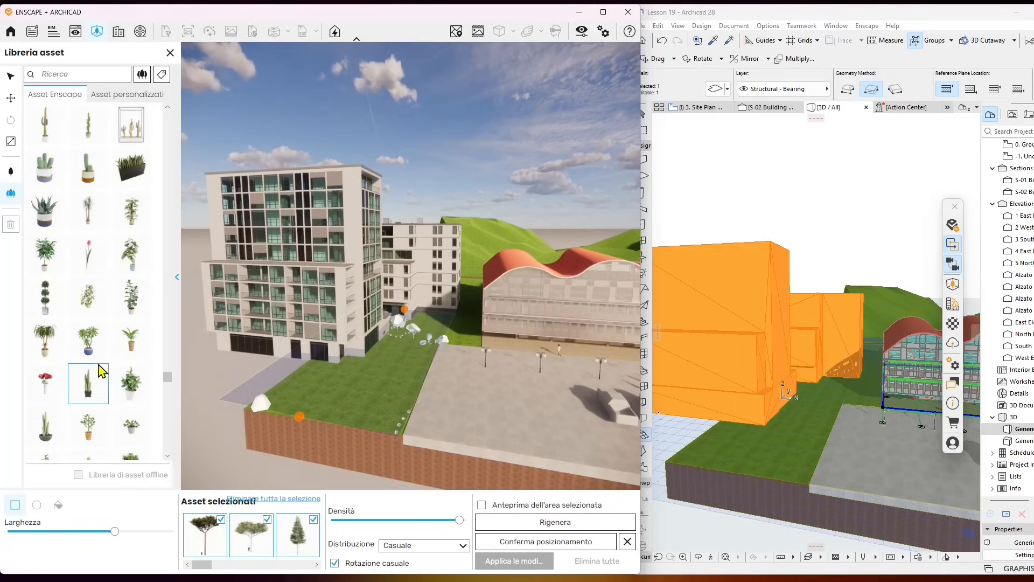
scroll(103, 366, "down", 5)
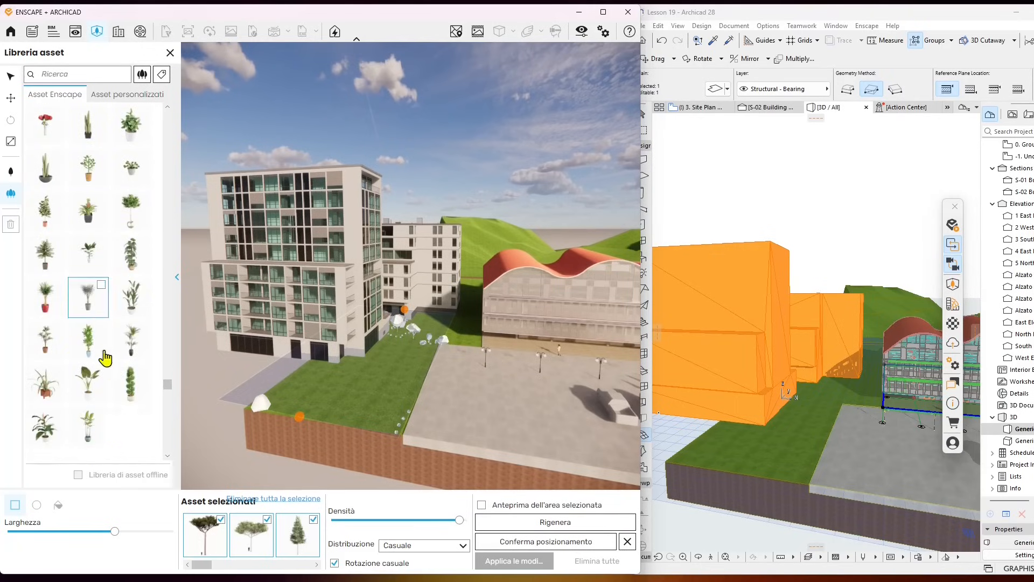
scroll(129, 388, "down", 5)
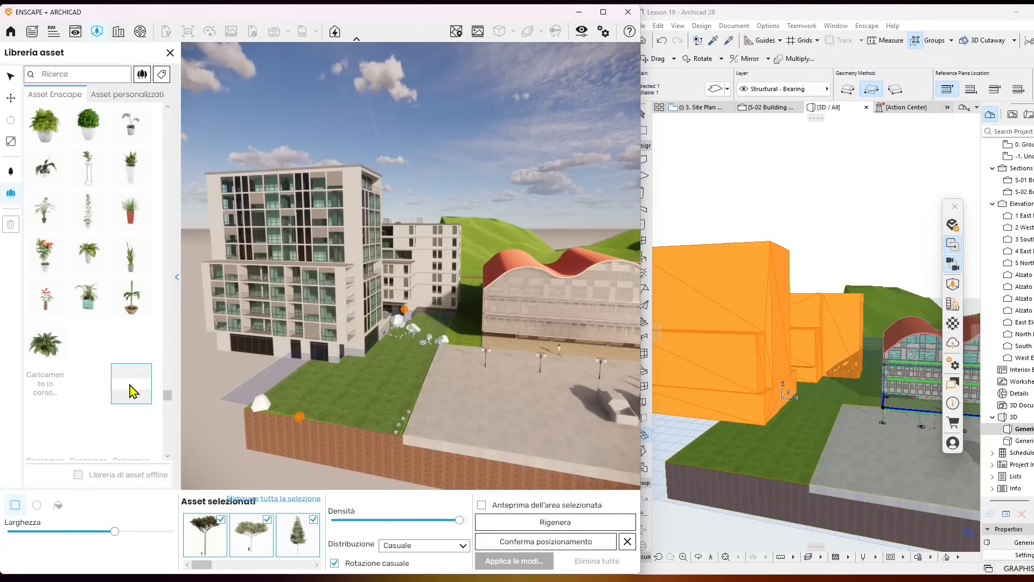
scroll(133, 391, "down", 3)
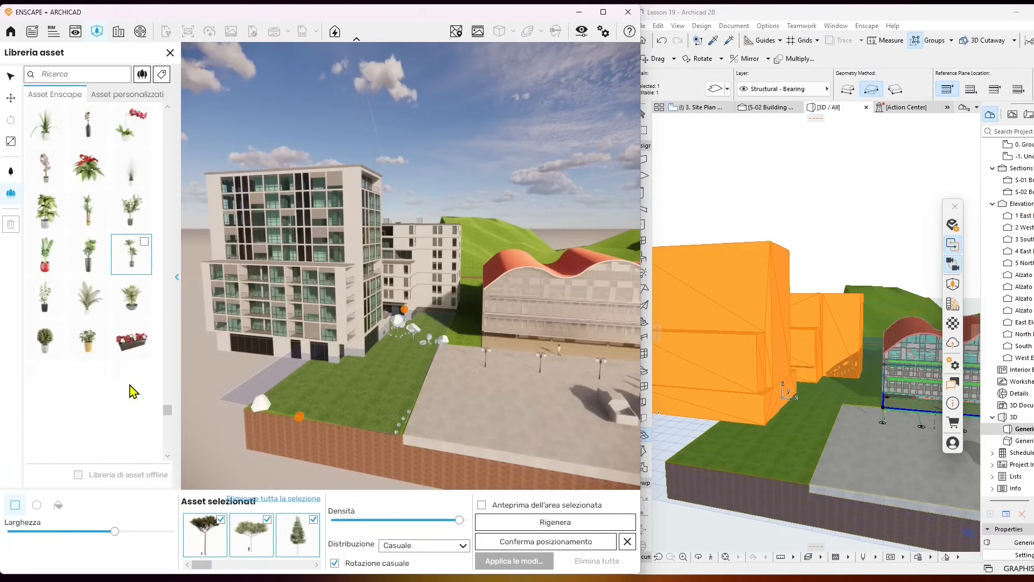
scroll(133, 392, "down", 5)
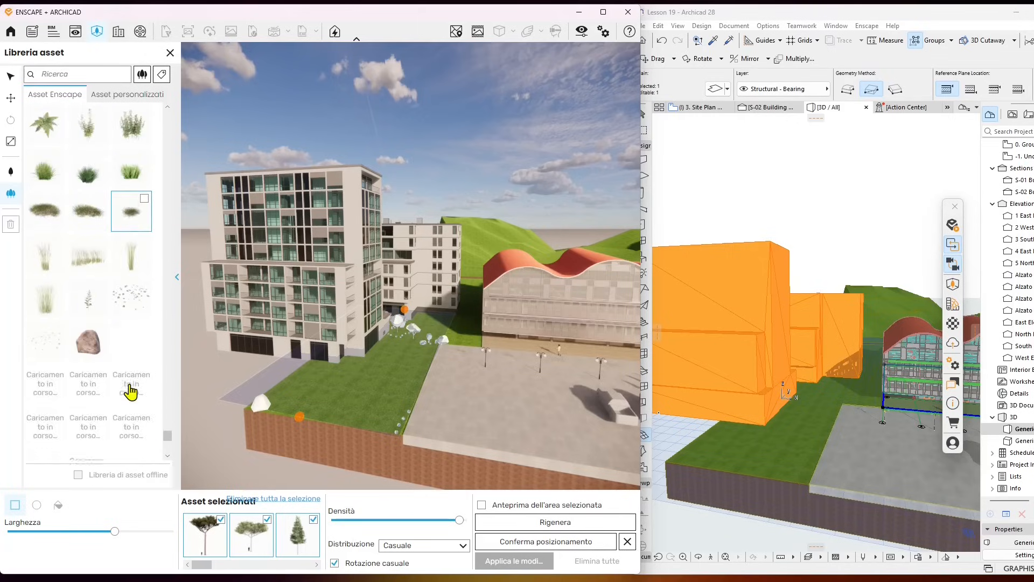
scroll(129, 391, "down", 3)
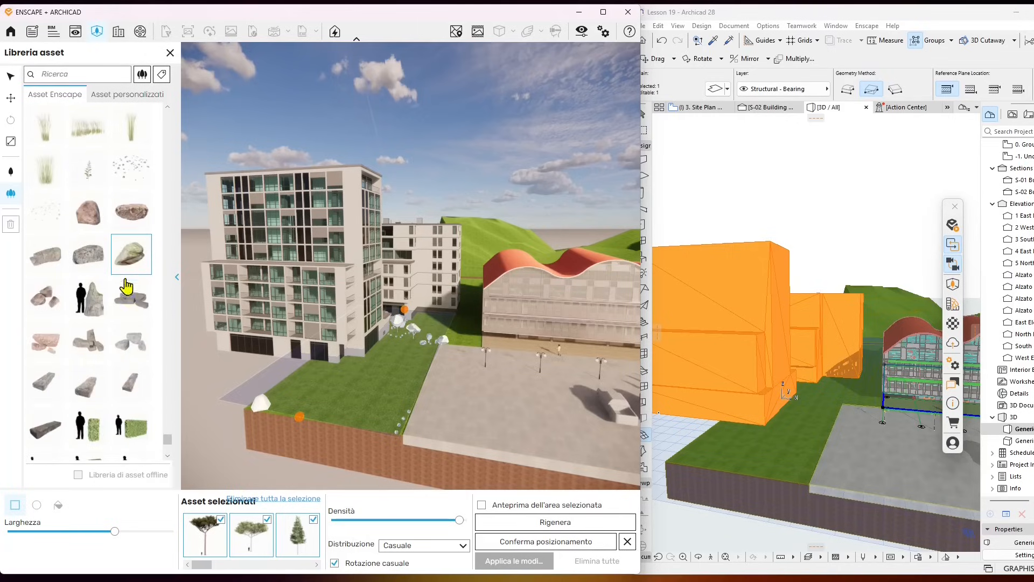
left_click(144, 338)
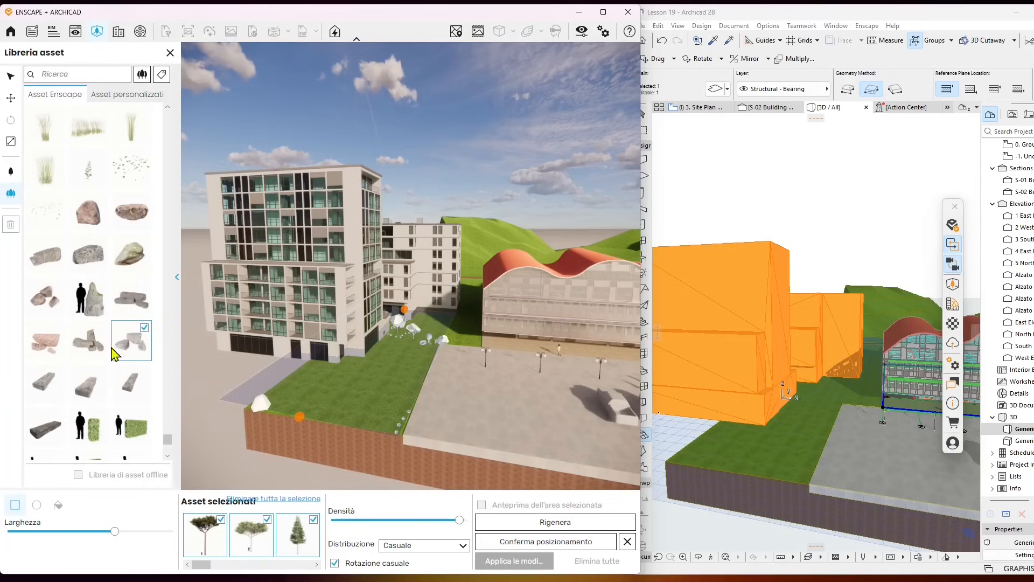
Step: Move both ends of the planting area slightly outward so that it spans the full length of the lawn
scroll(69, 374, "down", 4)
scroll(70, 374, "down", 2)
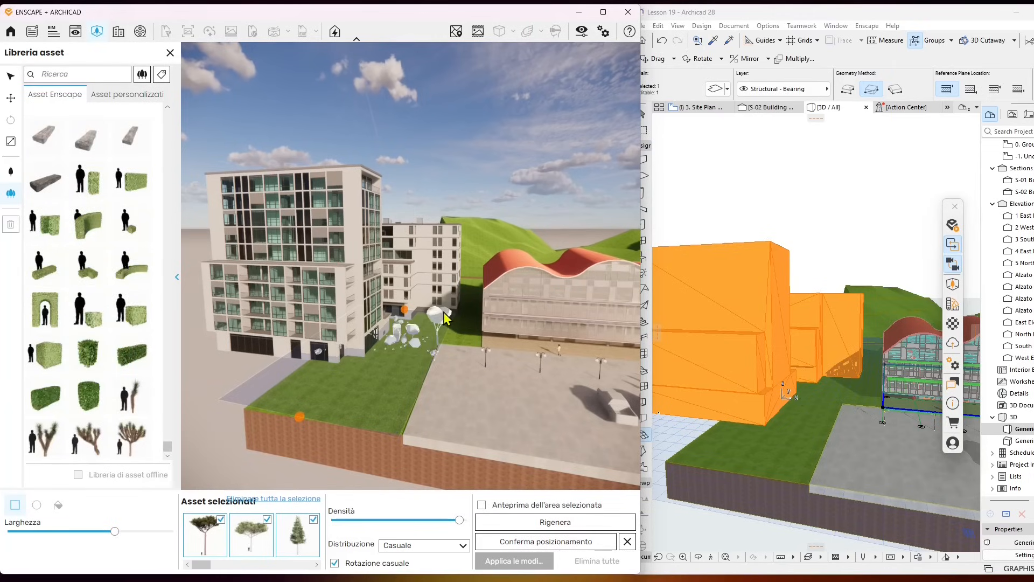
left_click_drag(299, 416, 304, 423)
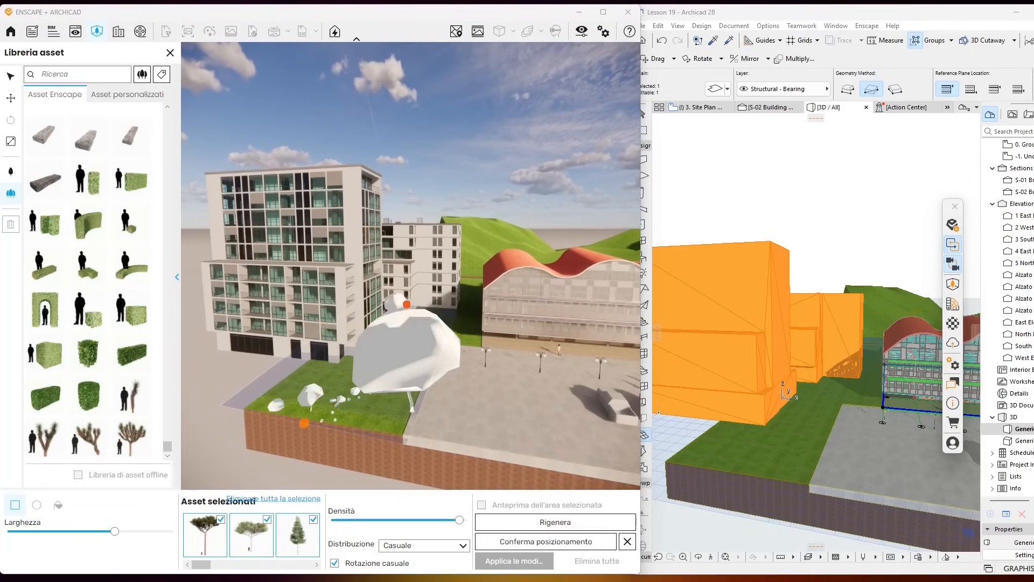
left_click_drag(406, 309, 408, 304)
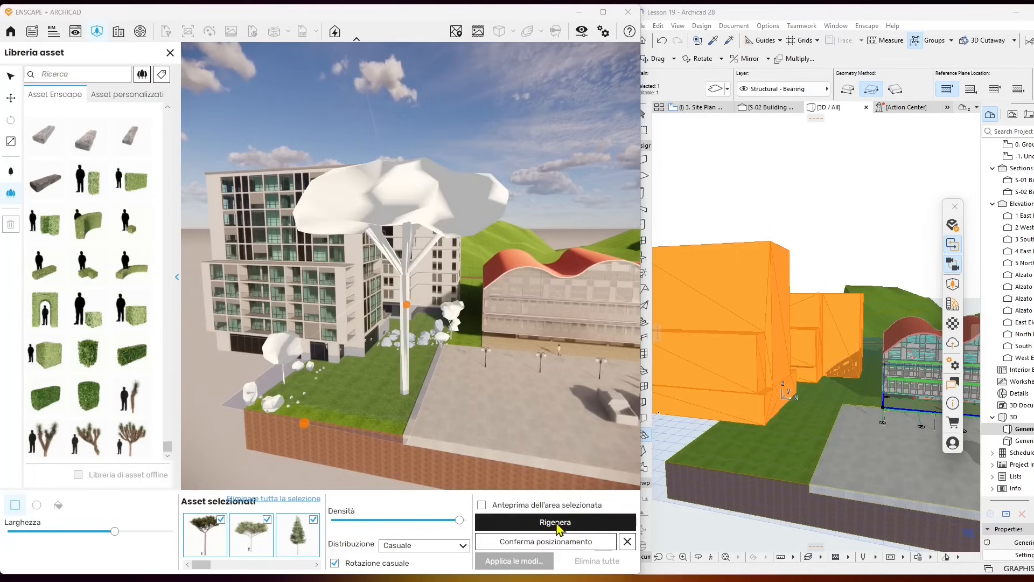
Step: Regenerate and preview the vegetation layout, then confirm the placement and apply the changes to the Archicad model
left_click(556, 522)
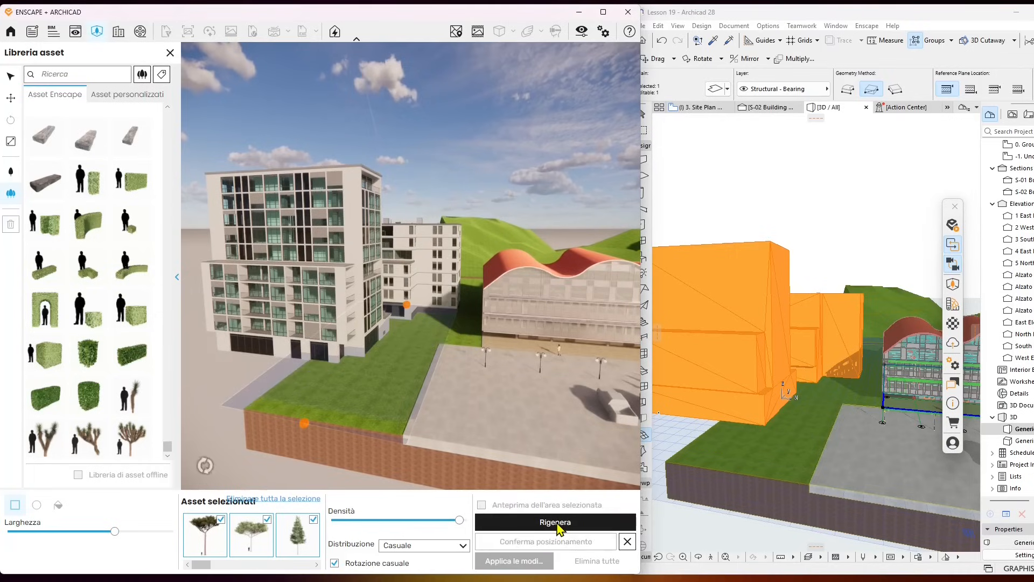
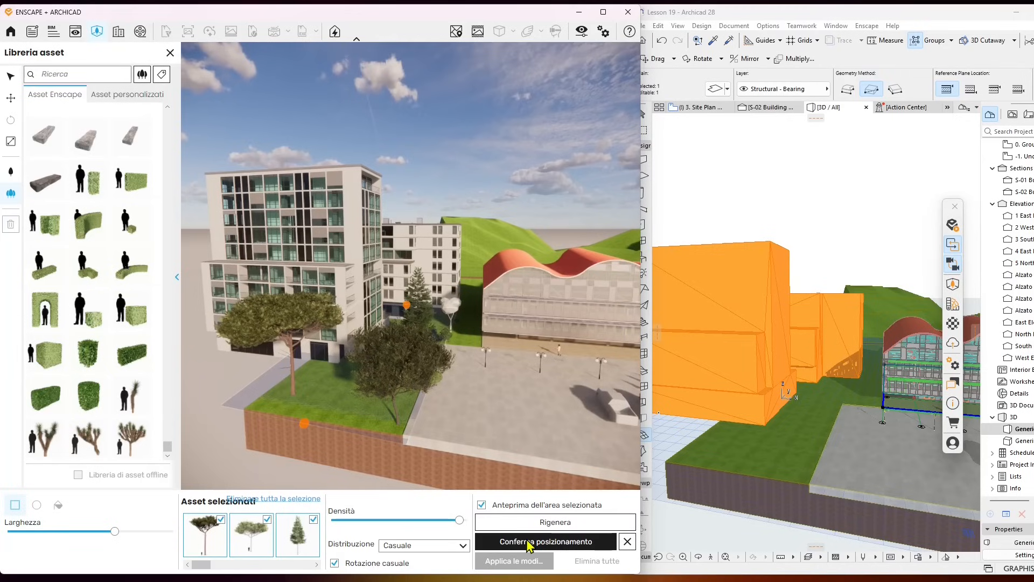
left_click(529, 541)
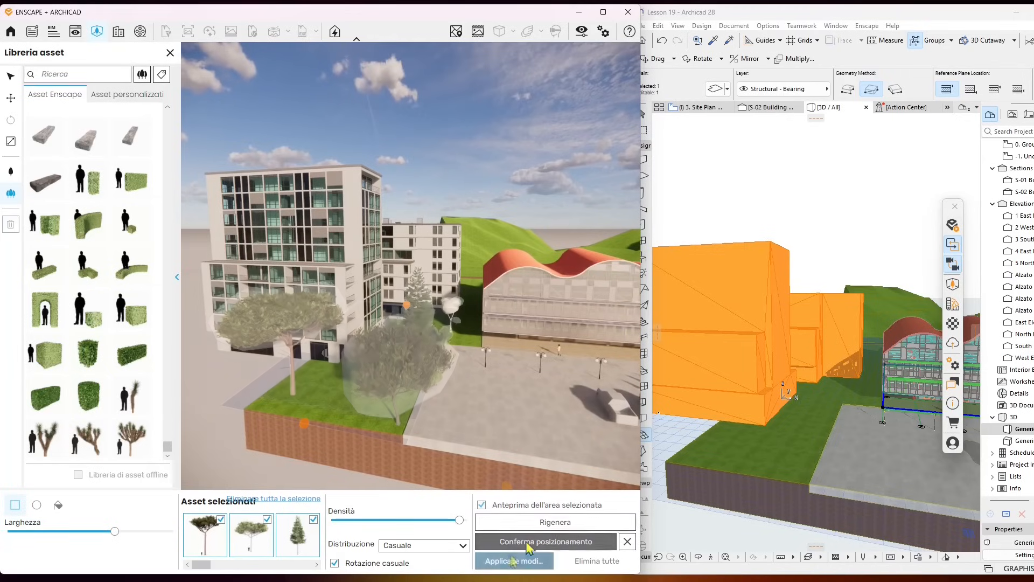
left_click(522, 562)
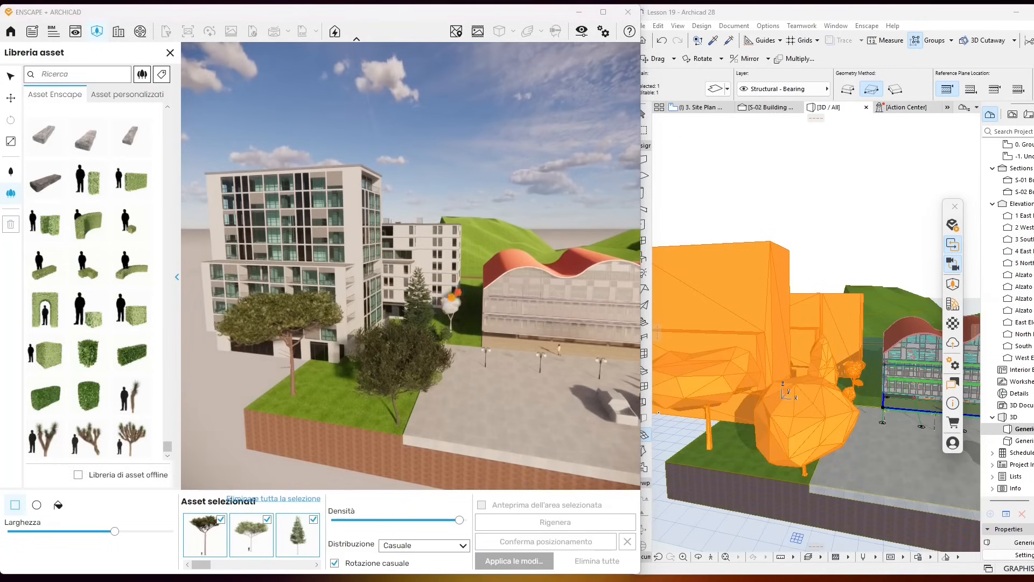
Step: Examine the planted lawn beside the apartment building and the plaza edge next to the lawn with the arched pavilion
scroll(388, 341, "down", 2)
scroll(389, 341, "up", 3)
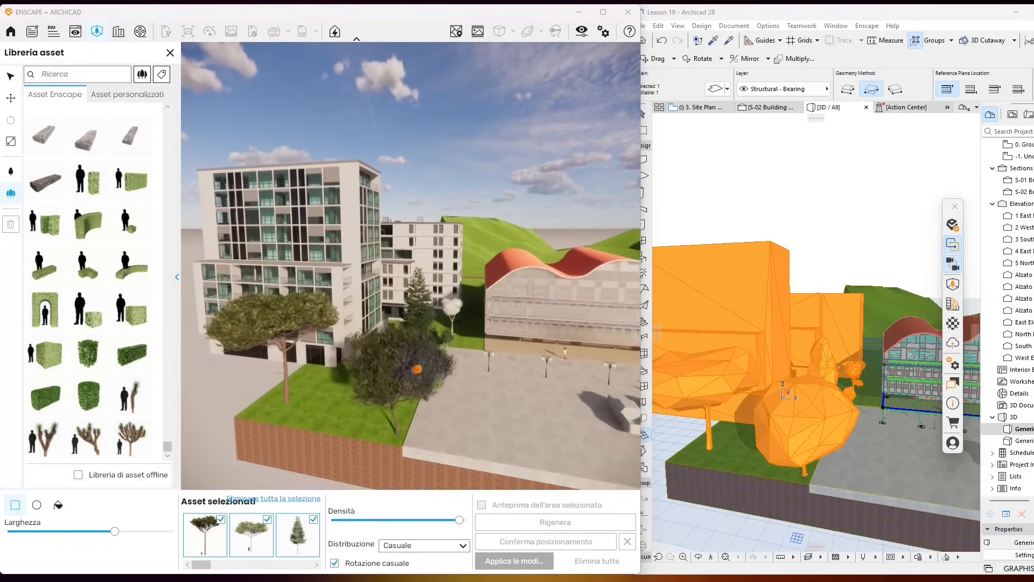
right_click(782, 367)
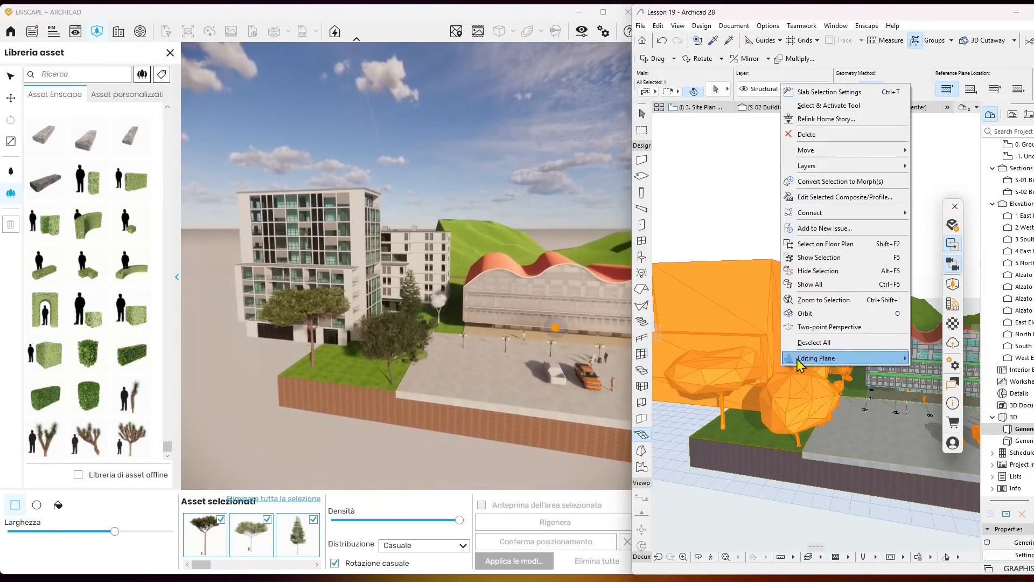
left_click(788, 400)
middle_click_drag(788, 400, 799, 382, "shift")
scroll(776, 392, "down", 5)
scroll(800, 382, "down", 3)
scroll(864, 445, "up", 5)
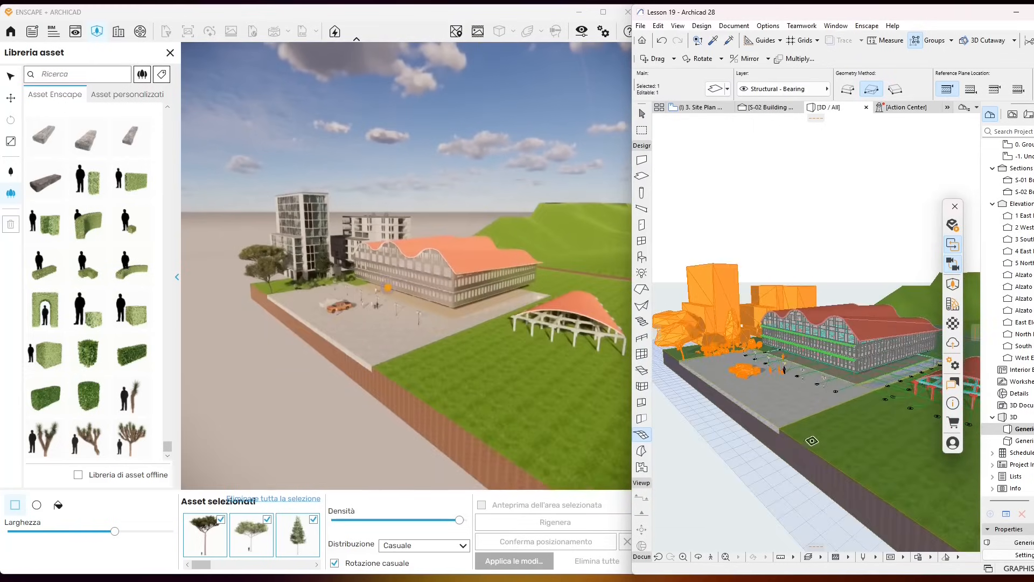
middle_click_drag(812, 440, 782, 415, "shift")
scroll(783, 415, "up", 3)
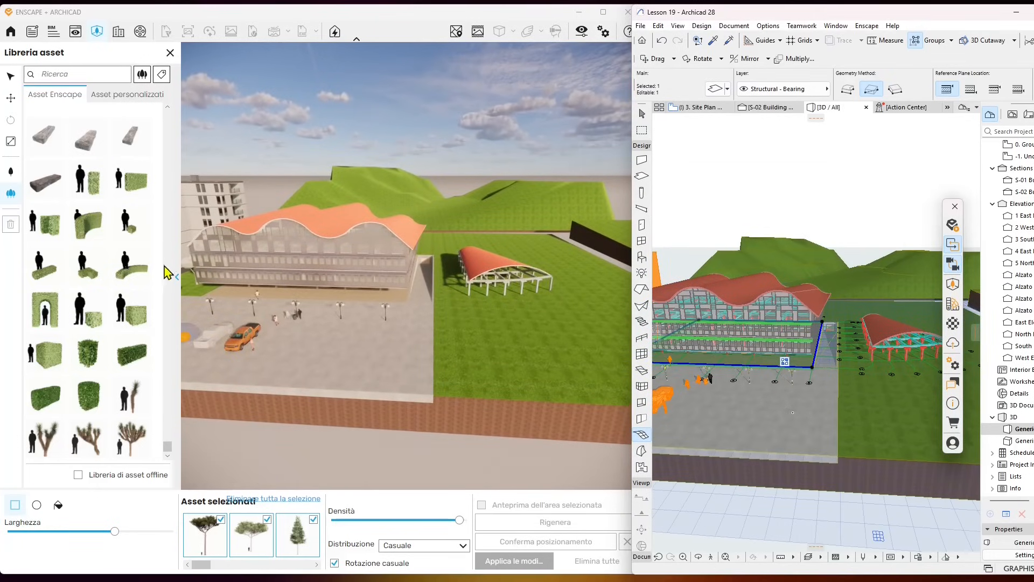
Step: Remove the umbrella-shaped trees and the dense conifer from the multi-asset selection and add Albero conifera 015: Abete
left_click_drag(169, 446, 178, 99)
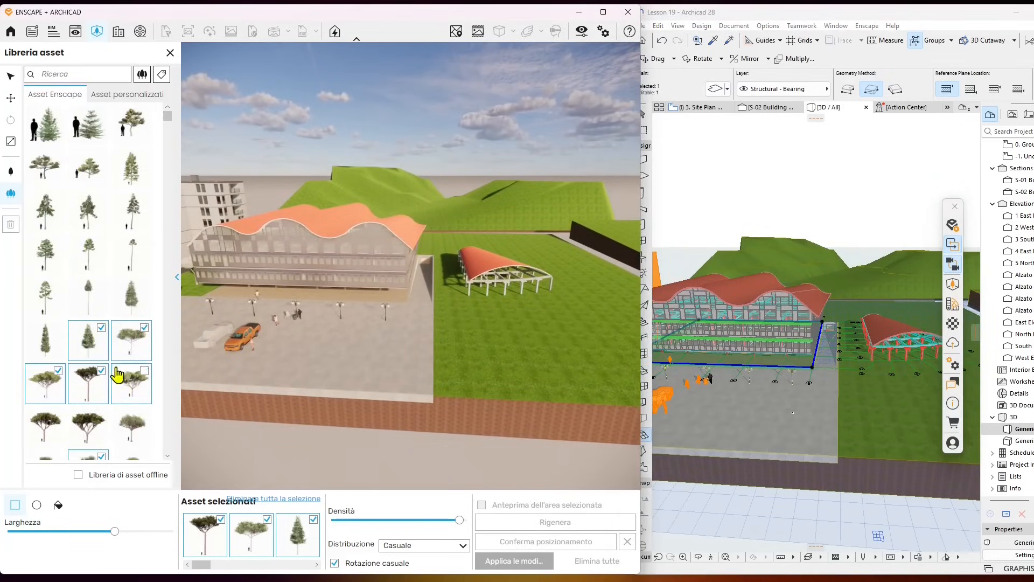
left_click(99, 385)
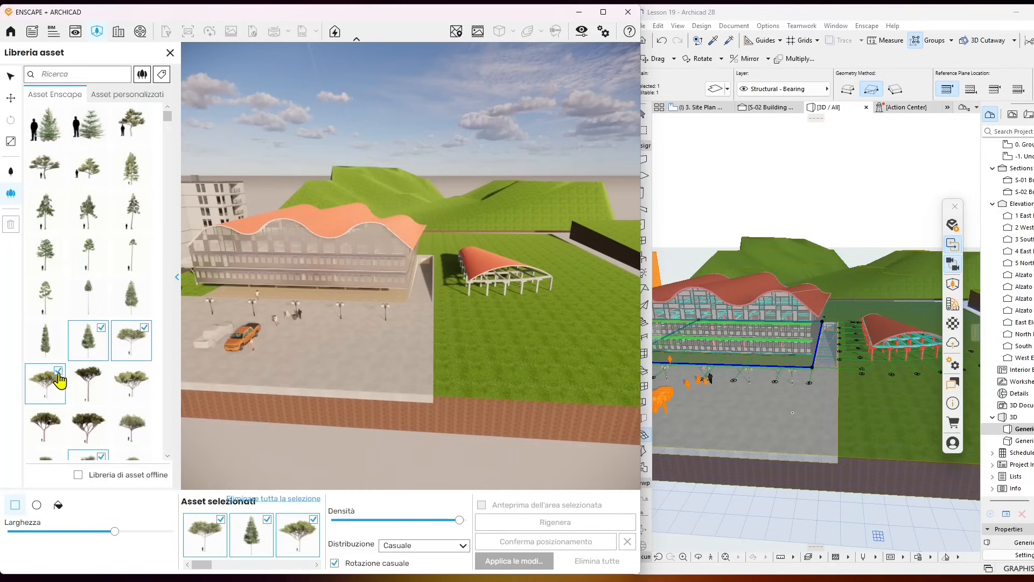
left_click(59, 379)
left_click(101, 329)
left_click(146, 283)
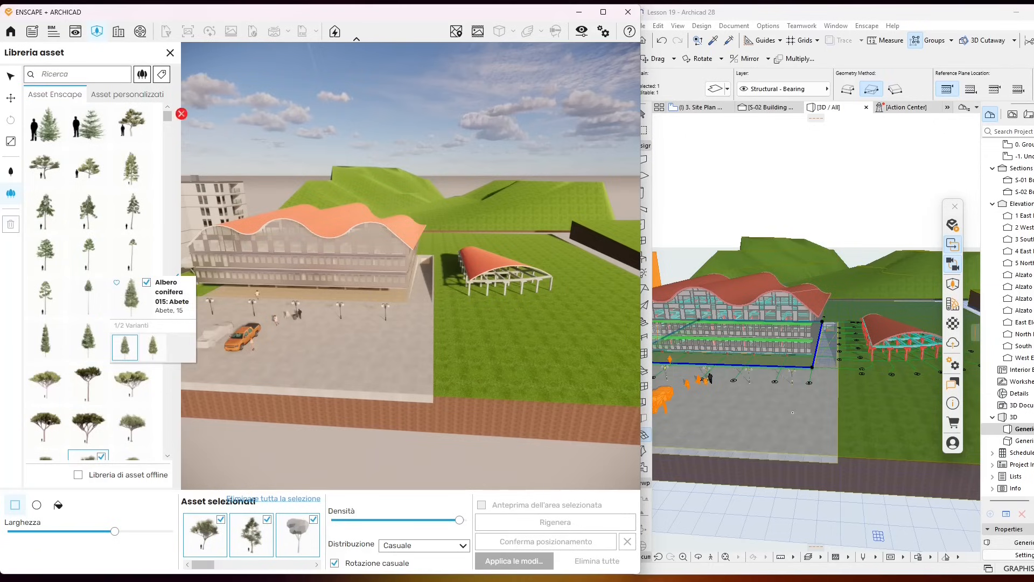
Step: Search the asset library for "cipresso" and "cypress", and clear the search
left_click(77, 78)
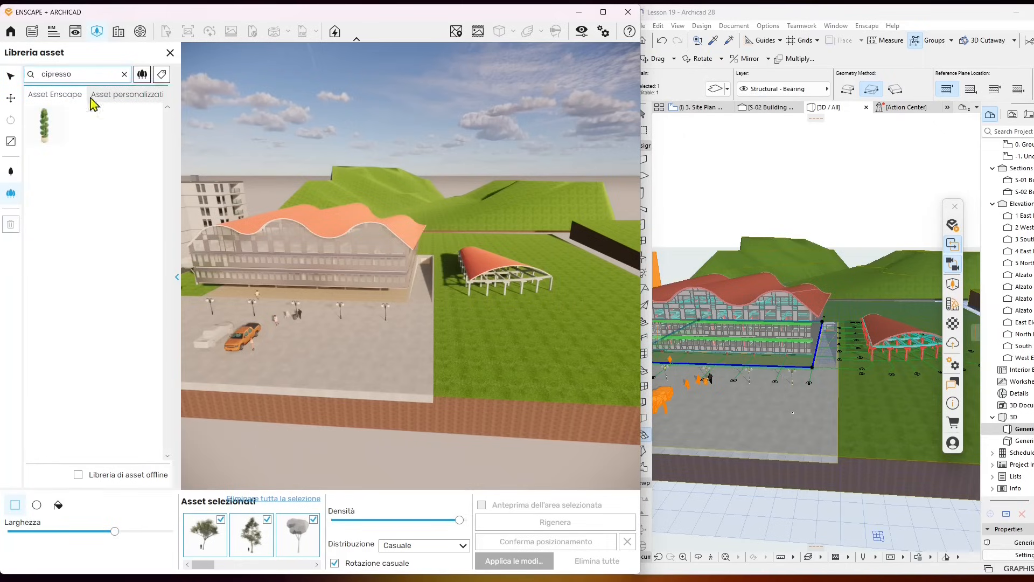
key("BackSpace")
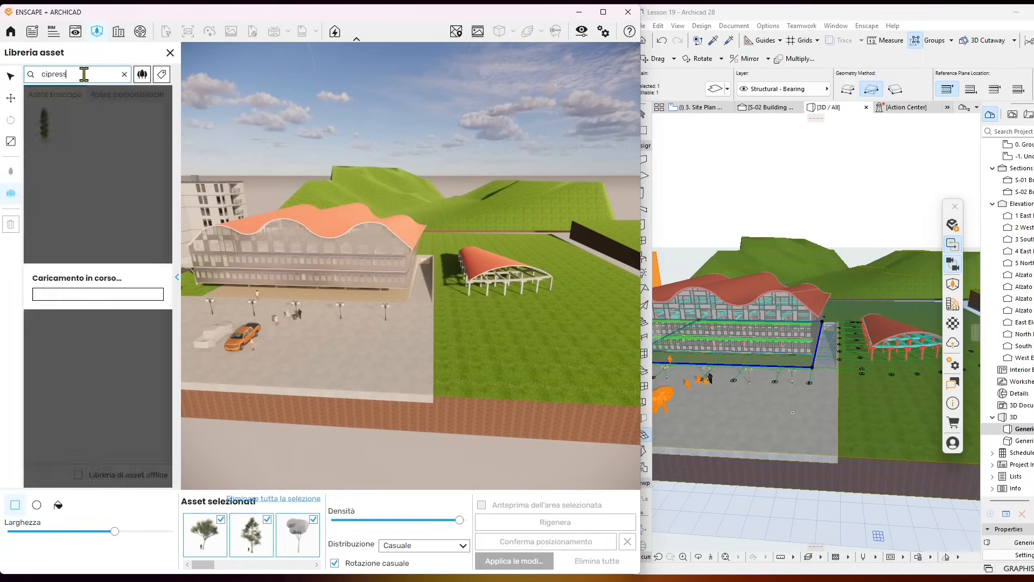
left_click_drag(64, 73, 20, 79)
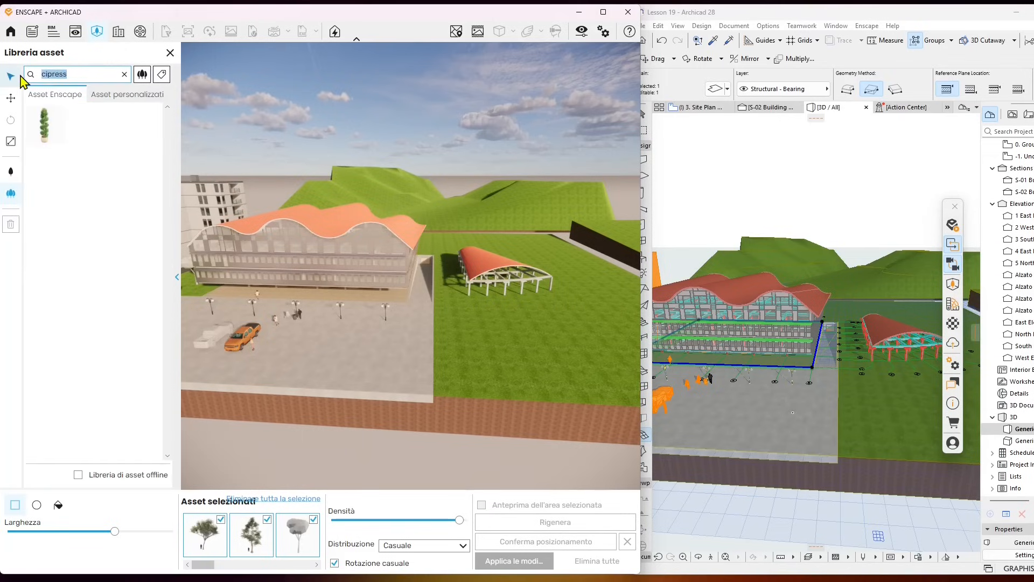
type("cy")
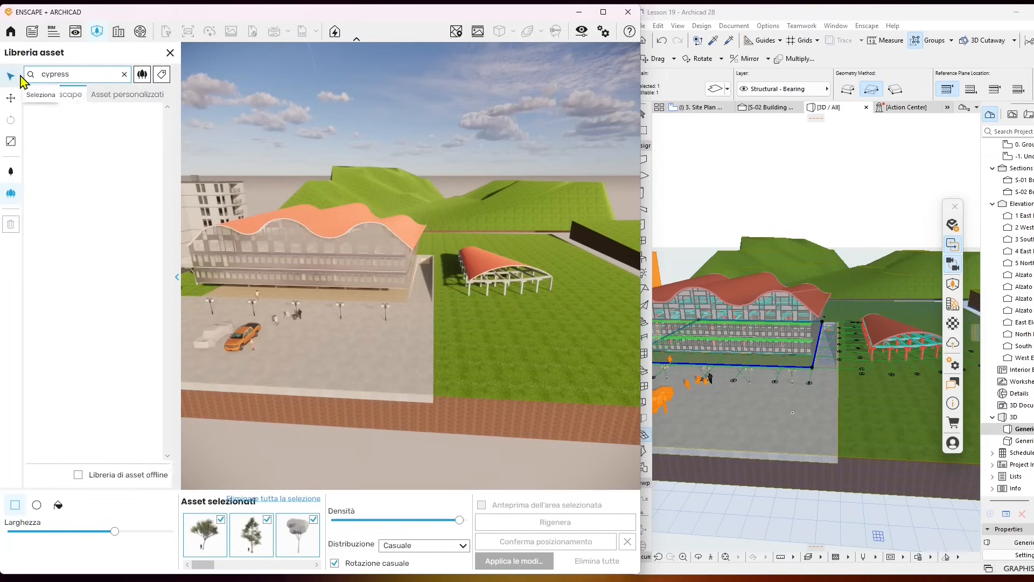
left_click(124, 74)
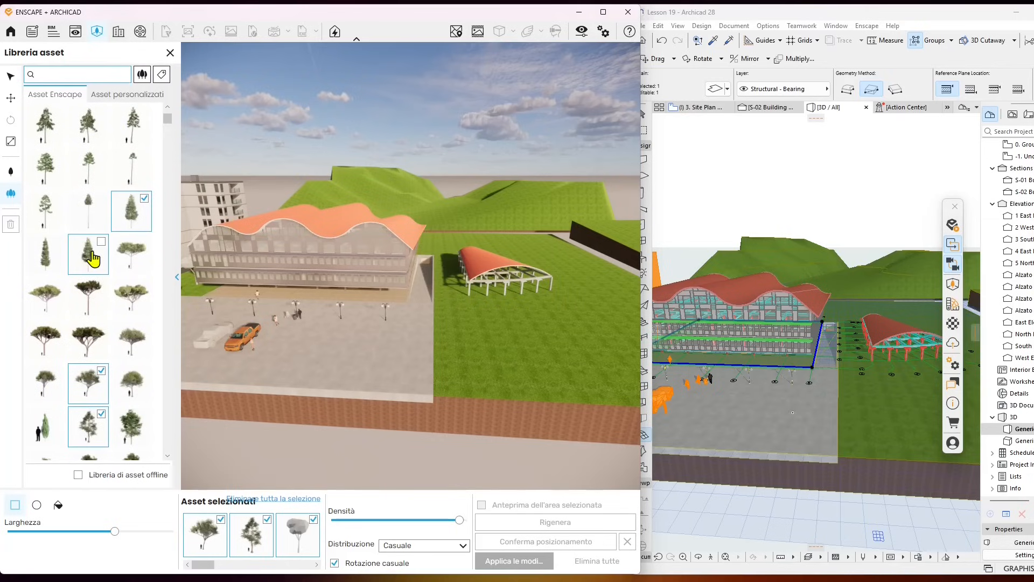
Step: Remove the two checked broadleaf trees listed just below the umbrella-shaped trees from the multi-asset selection
scroll(94, 377, "down", 2)
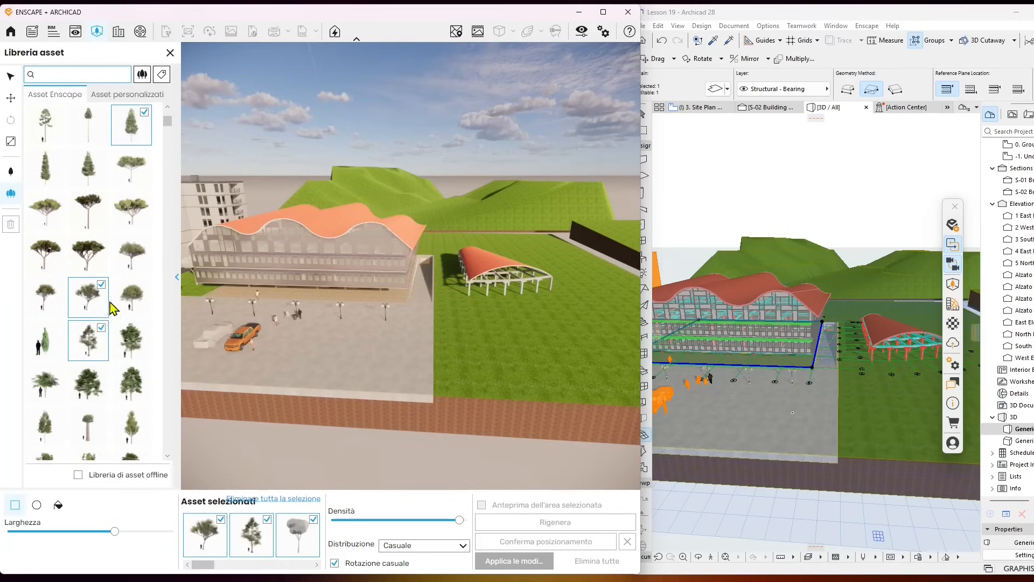
left_click(102, 287)
left_click(103, 348)
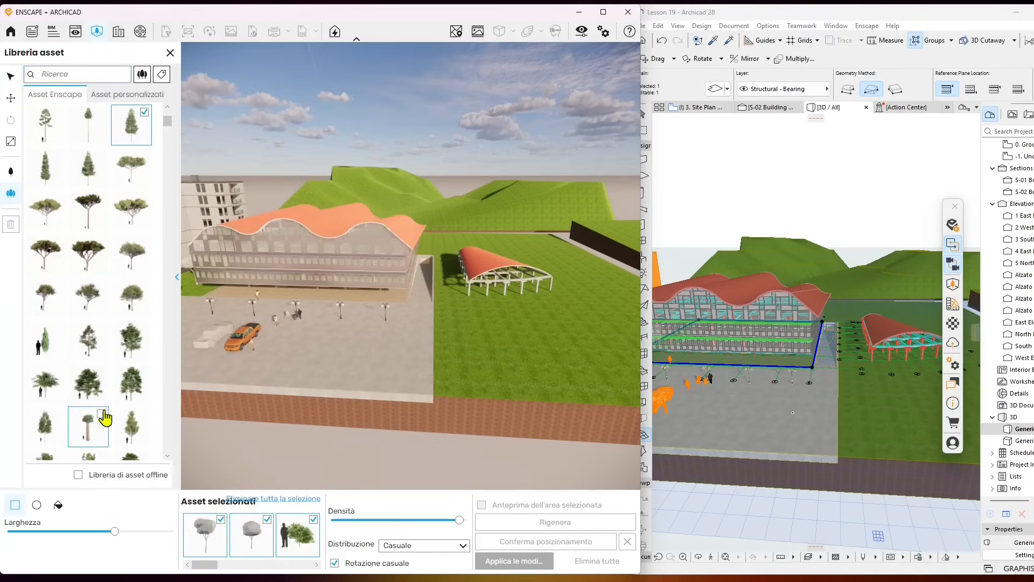
scroll(108, 422, "up", 1)
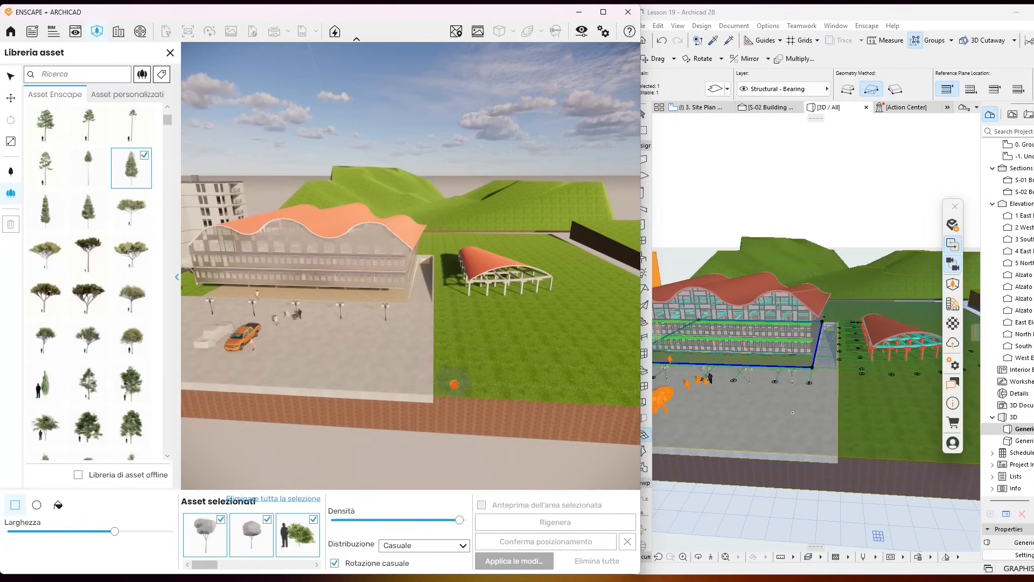
Step: Define a straight planting area along the lawn's edge between the plaza and the arched pavilion, and reduce its width to a narrow strip
left_click(400, 544)
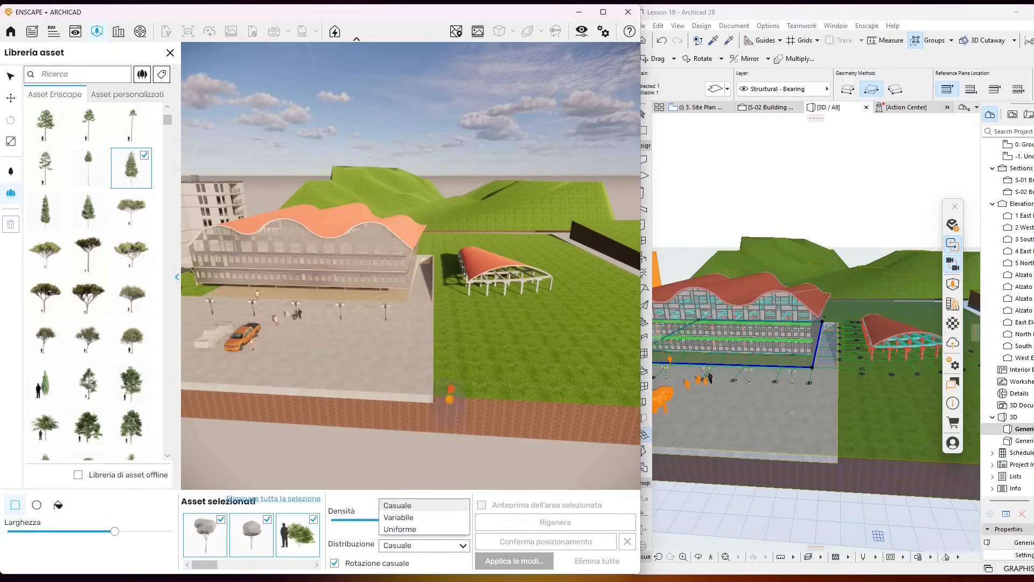
left_click(453, 377)
left_click(442, 264)
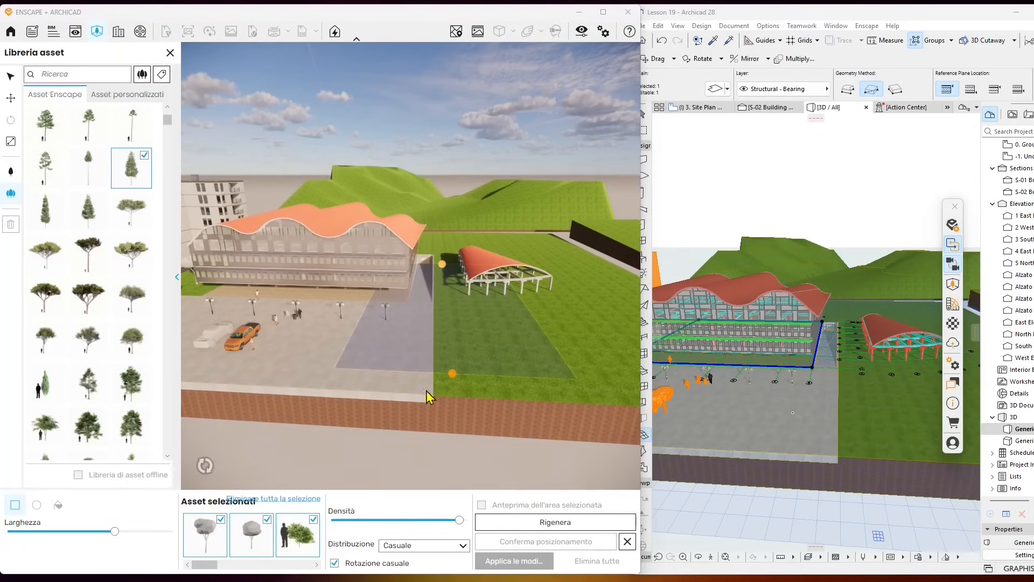
left_click_drag(113, 533, 24, 535)
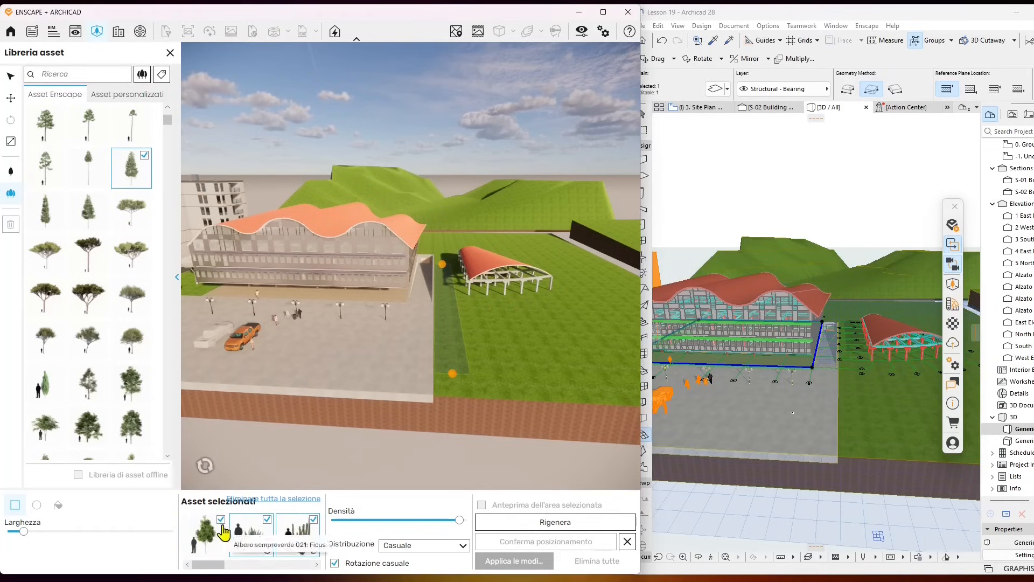
Step: Replace the whole asset selection with only the dense conifer listed just before the umbrella-shaped trees
left_click(294, 498)
left_click(101, 218)
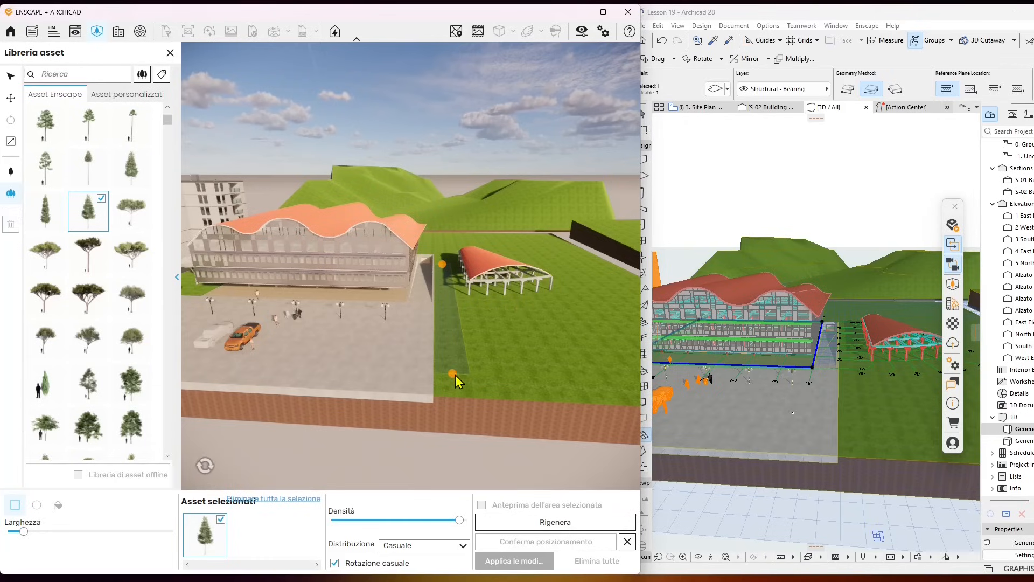
Step: Set the distribution to Uniforme and lower the density close to its minimum for a sparse single row of trees
left_click(416, 545)
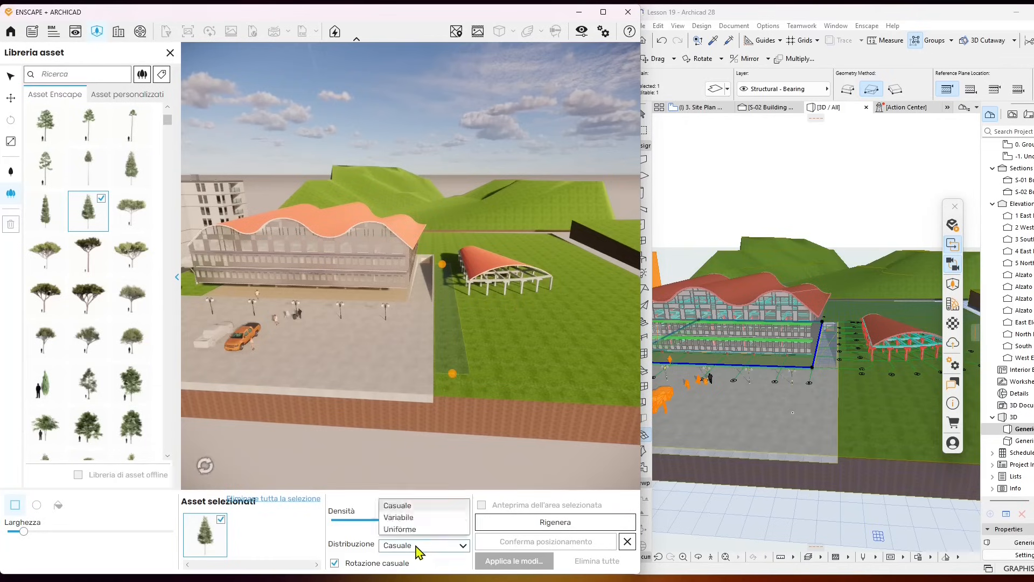
left_click(410, 530)
left_click_drag(459, 519, 345, 520)
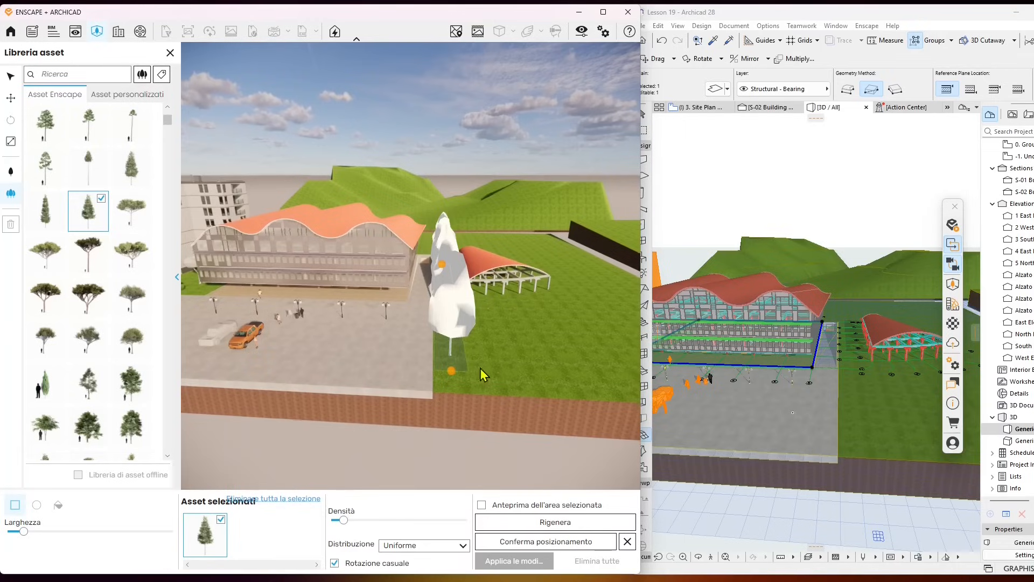
left_click(784, 406)
middle_click_drag(823, 431, 791, 430)
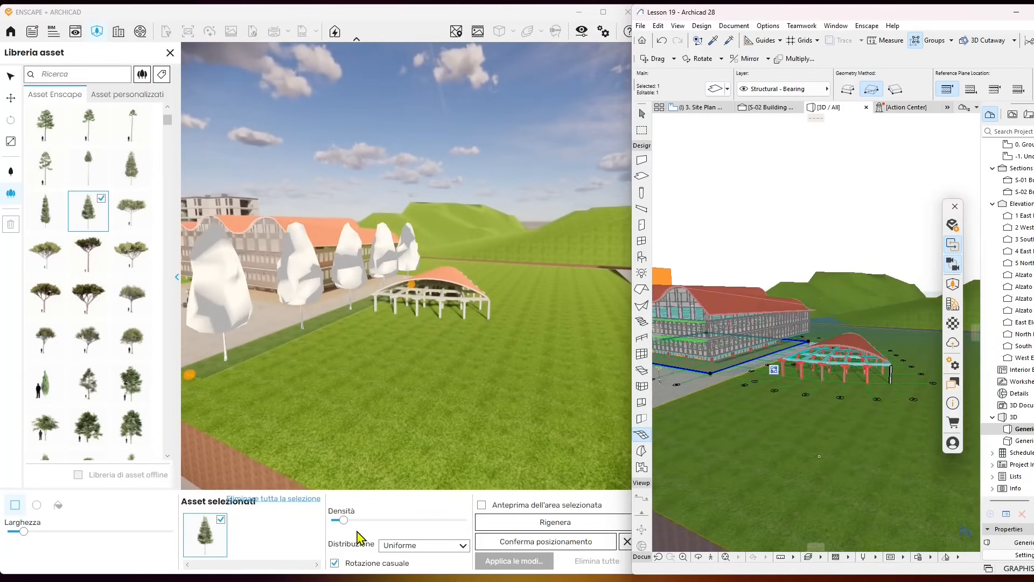
mouse_move(344, 519)
left_mouse_down()
mouse_move(367, 520)
mouse_move(345, 524)
left_mouse_up()
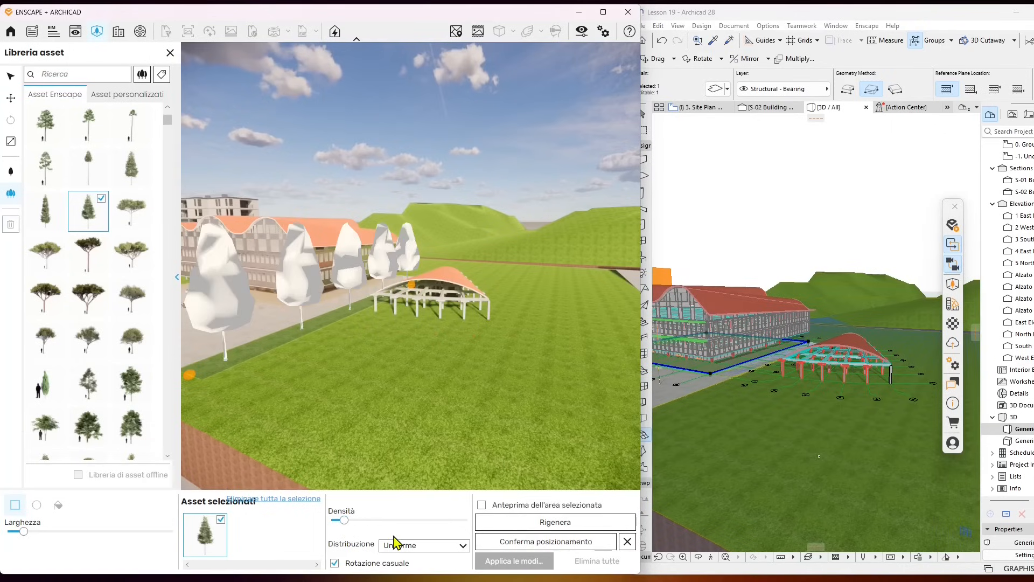
Step: Try the Variabile and Casuale distributions on the tree row and restore Uniforme
left_click(431, 545)
left_click(397, 528)
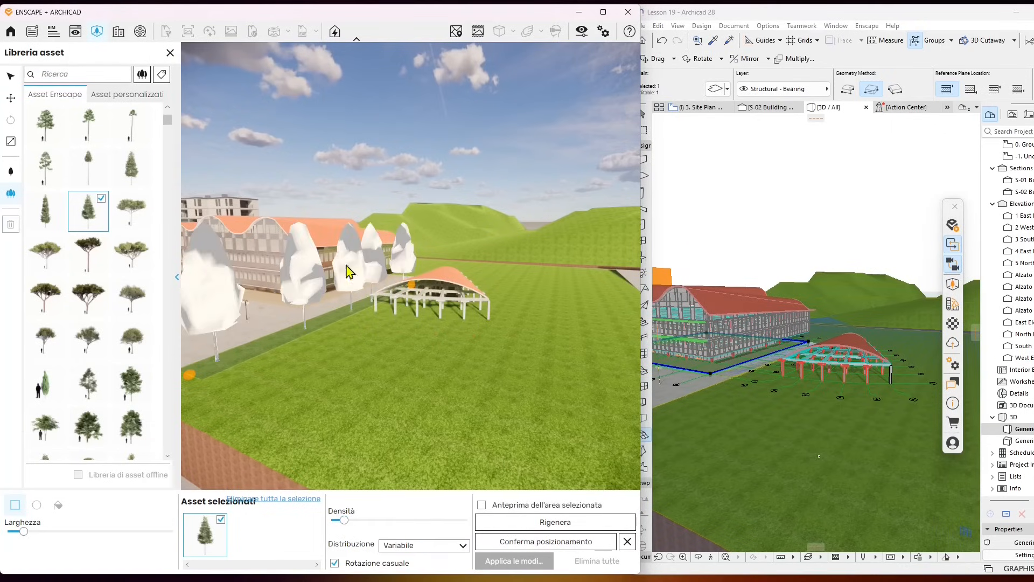
left_click(396, 547)
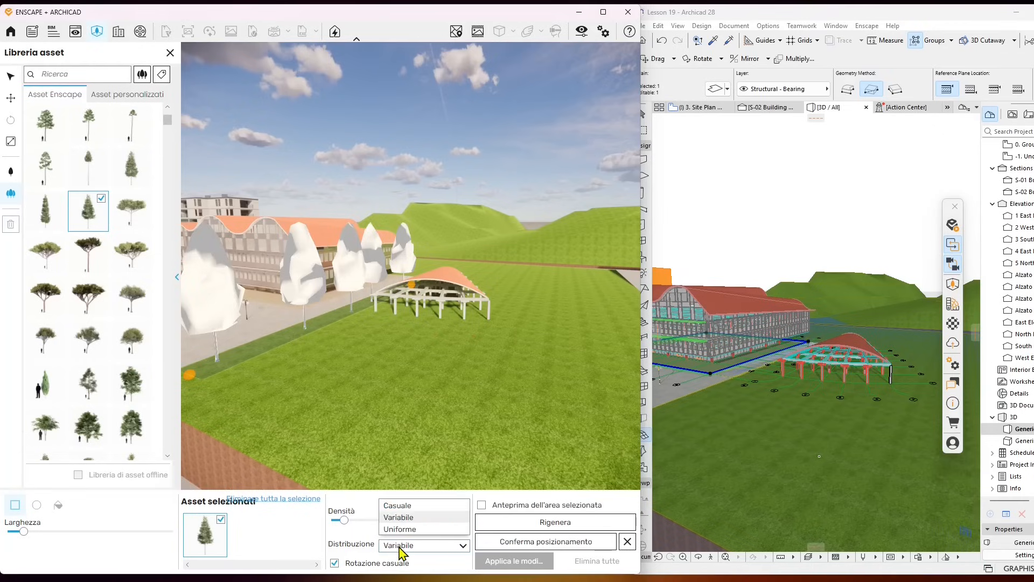
left_click(415, 513)
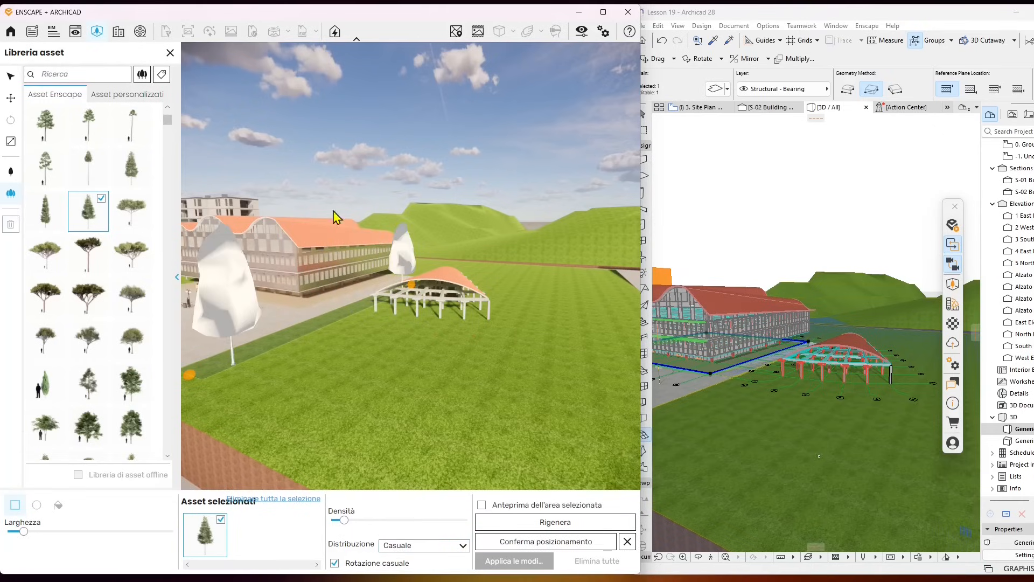
left_click(413, 546)
left_click(412, 533)
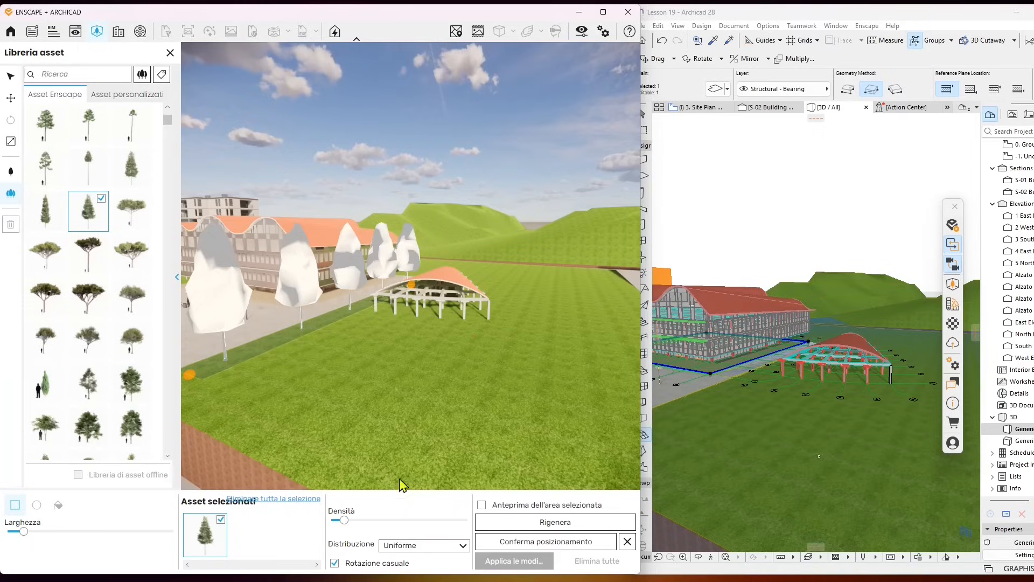
Step: Confirm the placement of the conifer row beside the pavilion and apply the changes to the Archicad model
scroll(499, 389, "down", 3)
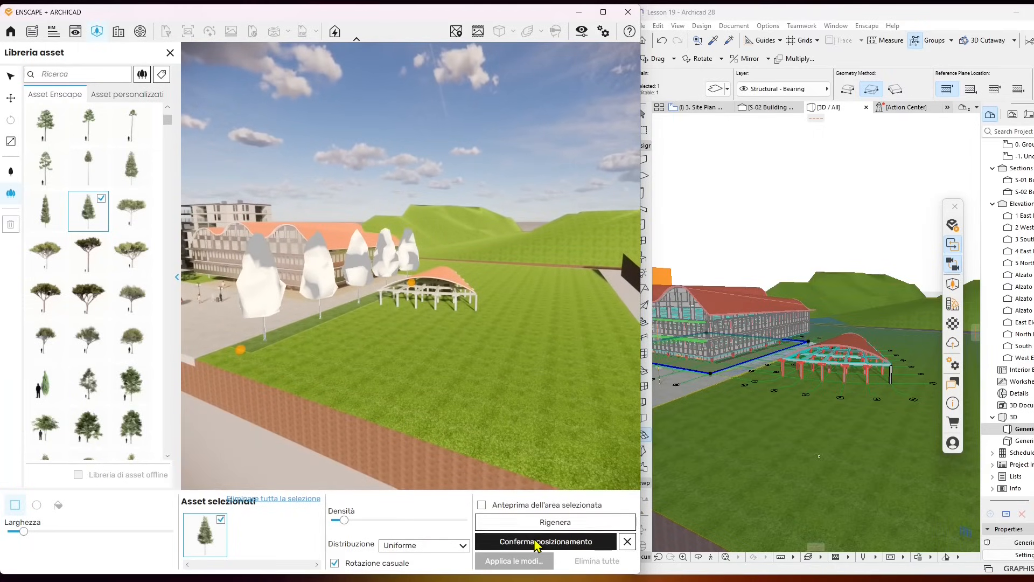
left_click(537, 543)
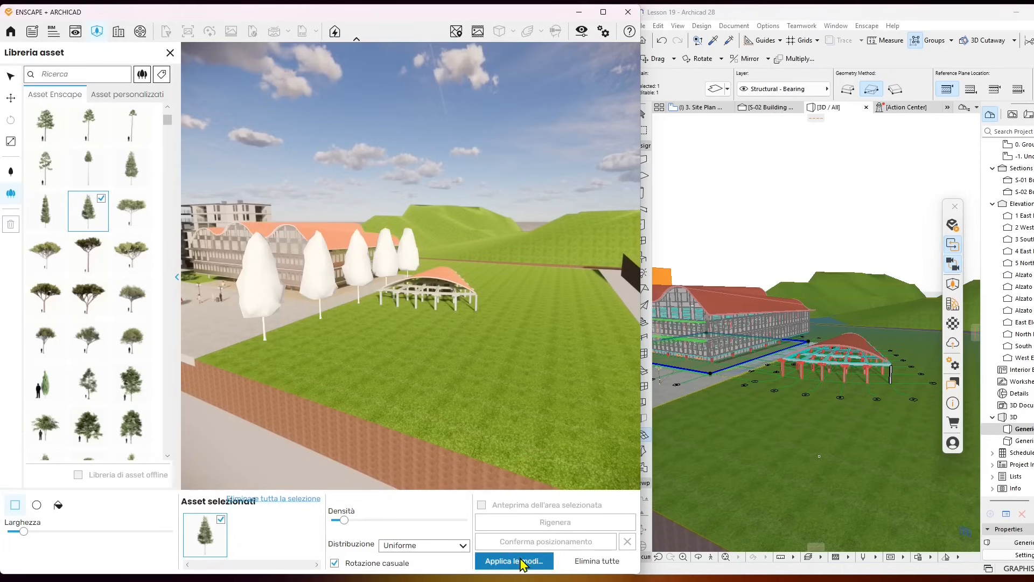
left_click(521, 561)
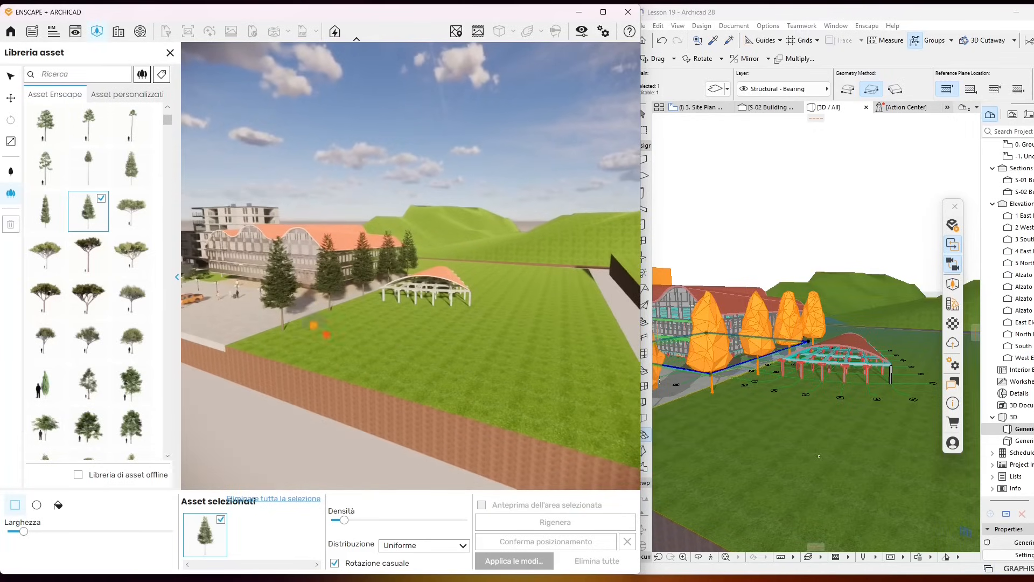
scroll(337, 337, "up", 2)
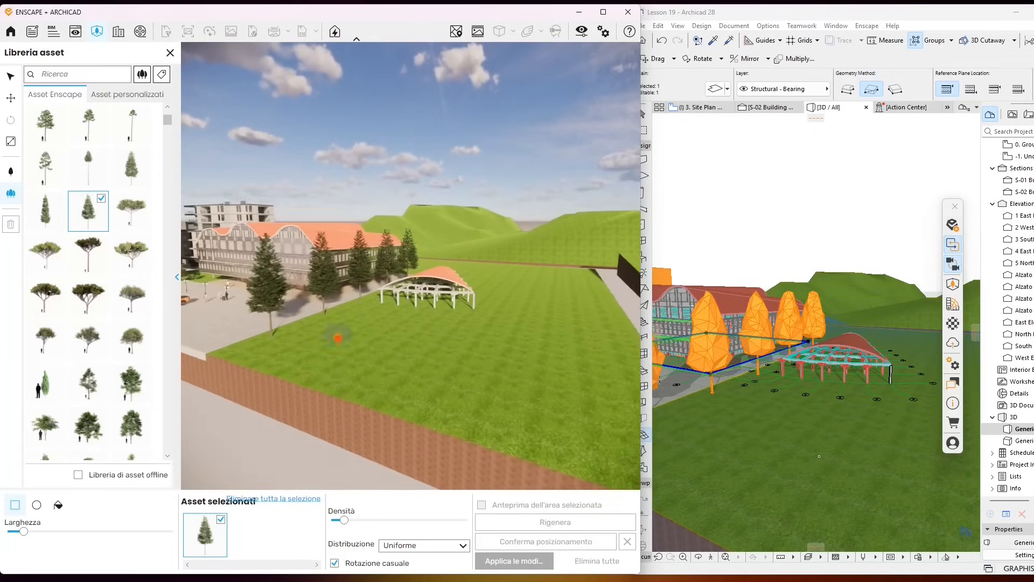
Step: Switch the placement area to a circle and clear the entire asset selection
left_click(39, 511)
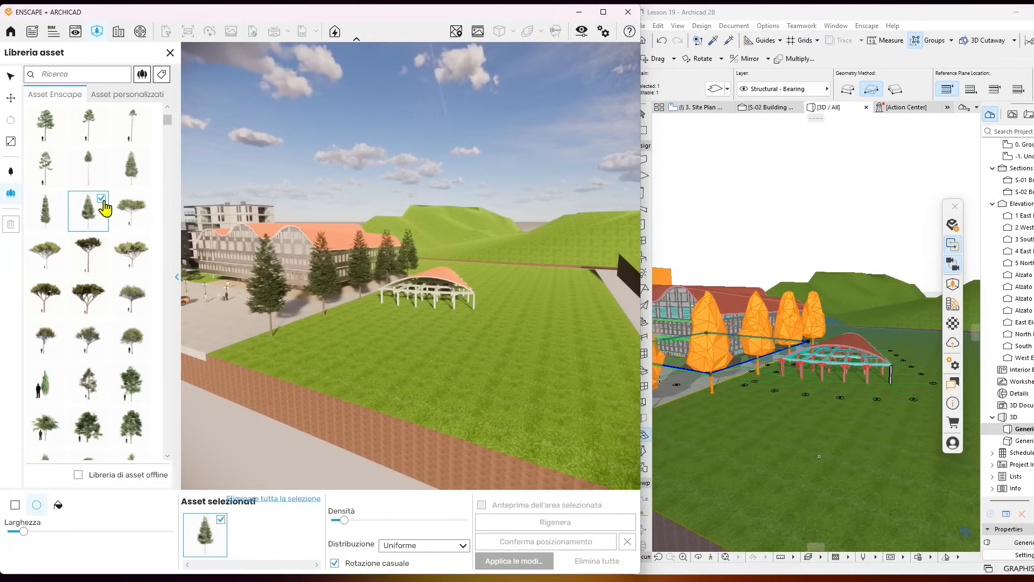
left_click(282, 499)
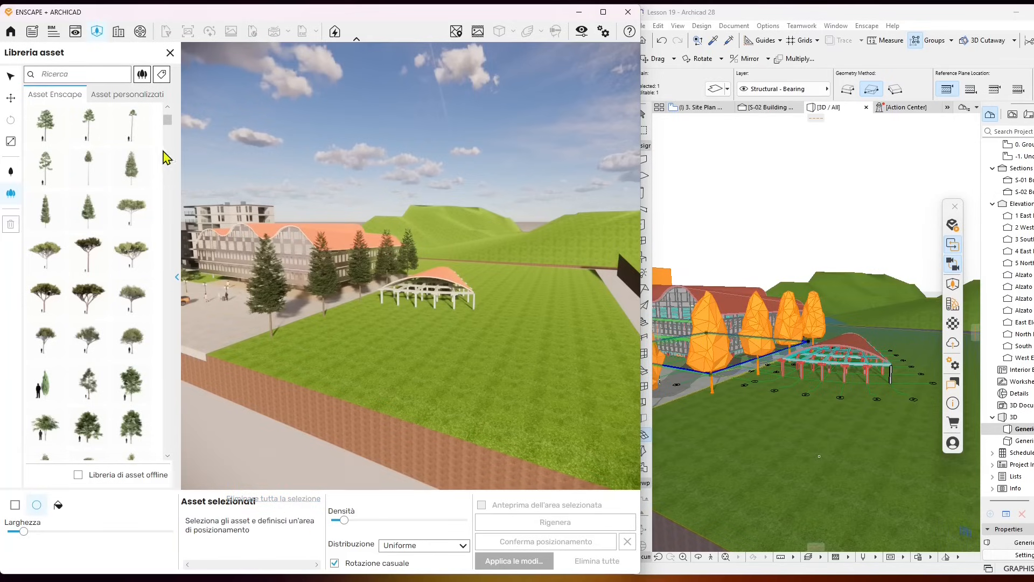
Step: Select the slender columnar tree, define a circular placement area on the lawn in front of the pavilion and raise the density moderately
left_click_drag(168, 121, 170, 148)
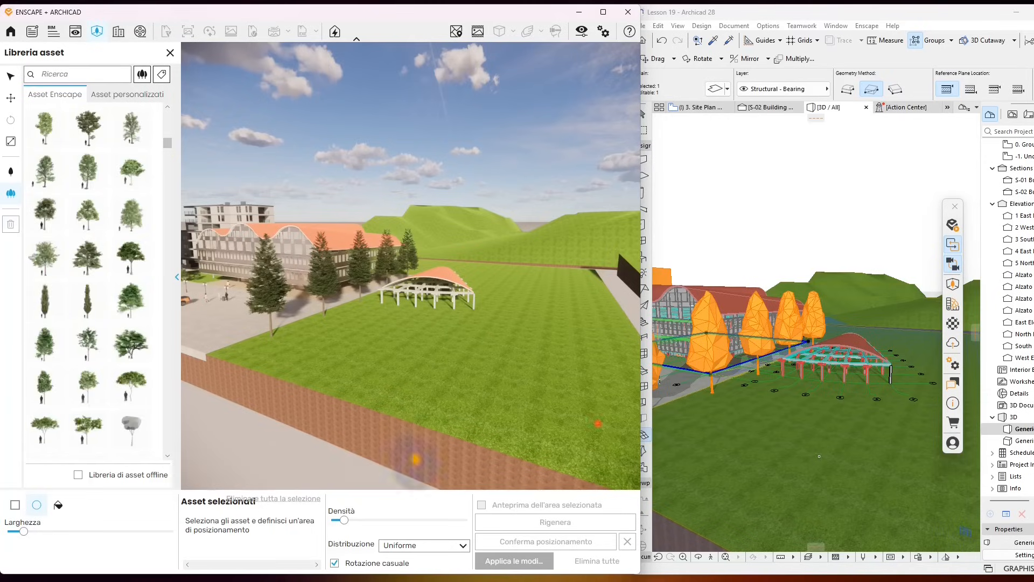
left_click_drag(642, 413, 695, 415)
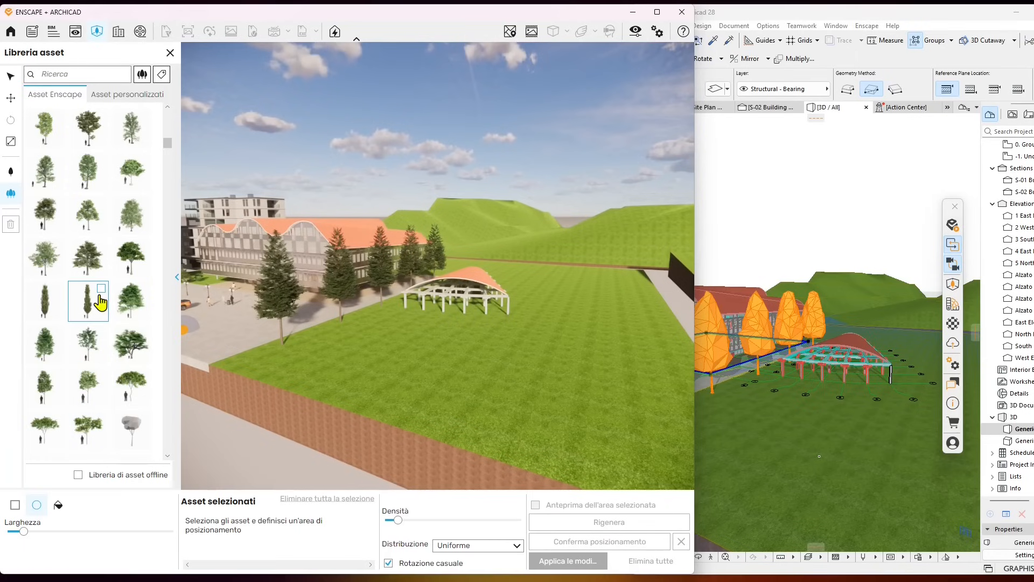
left_click(49, 306)
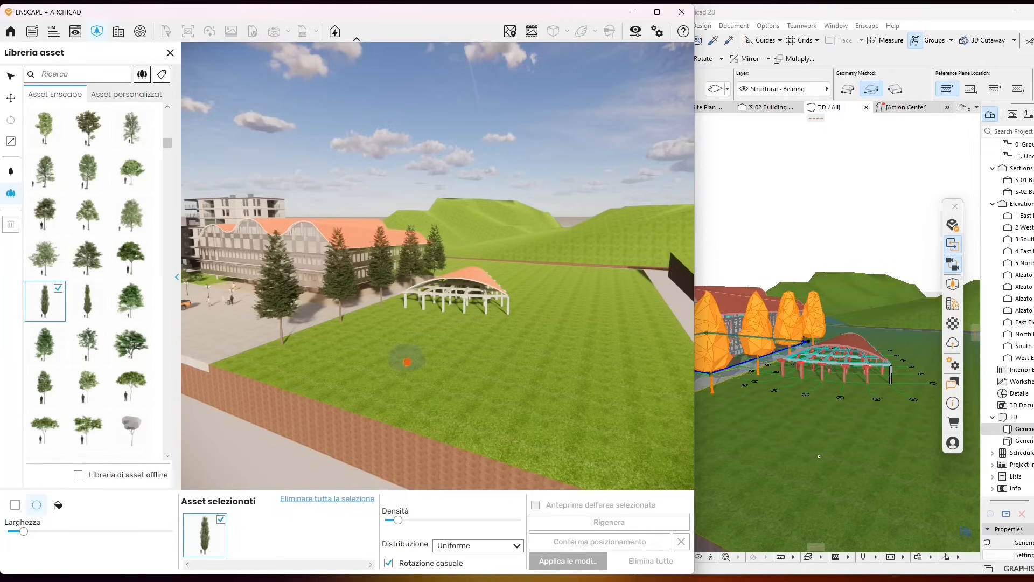
left_click_drag(409, 356, 415, 412)
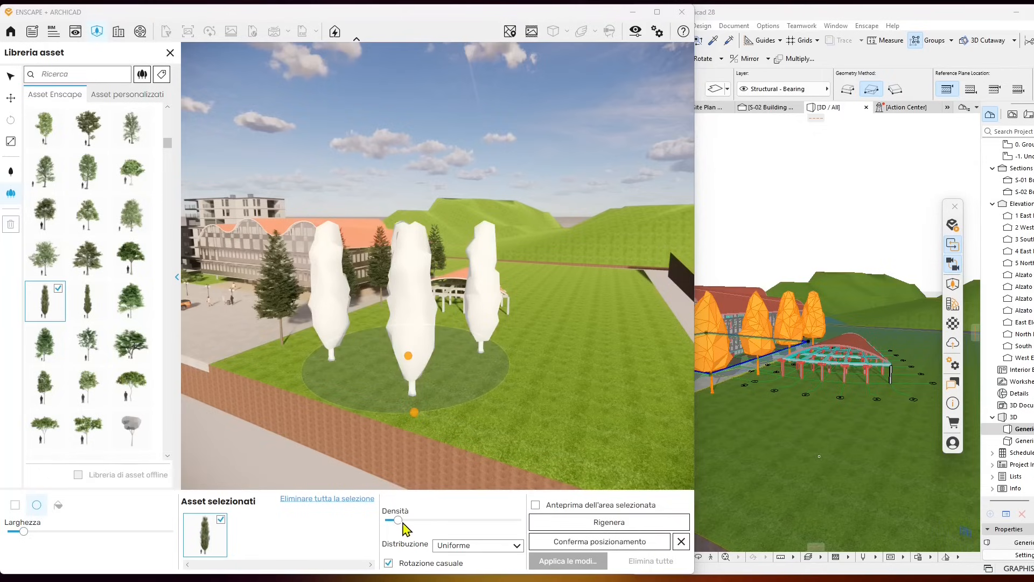
left_click_drag(402, 522, 426, 523)
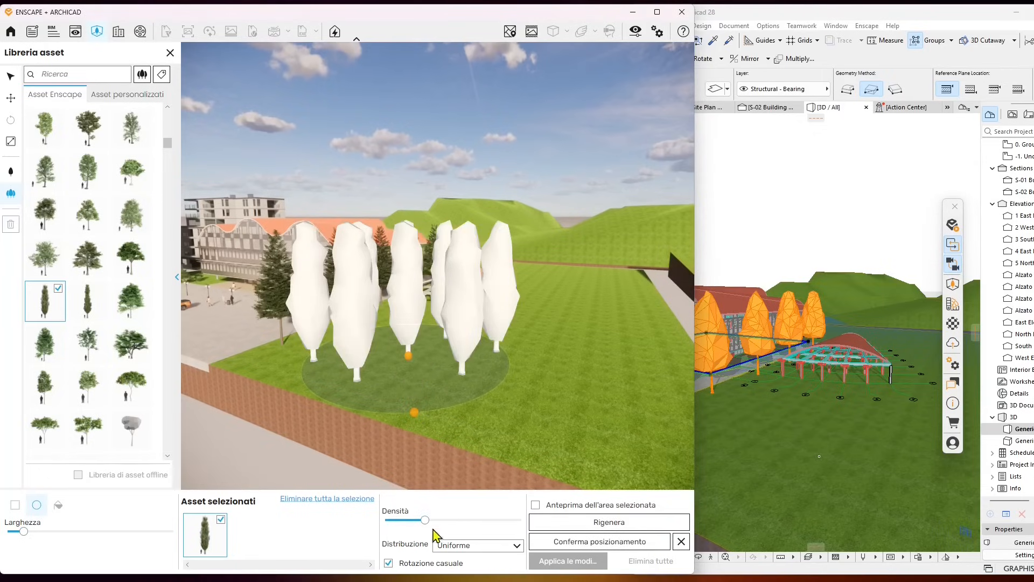
Step: Try the Casuale, Variabile and Uniforme distributions on the circular group of columnar trees
left_click(450, 545)
left_click(454, 506)
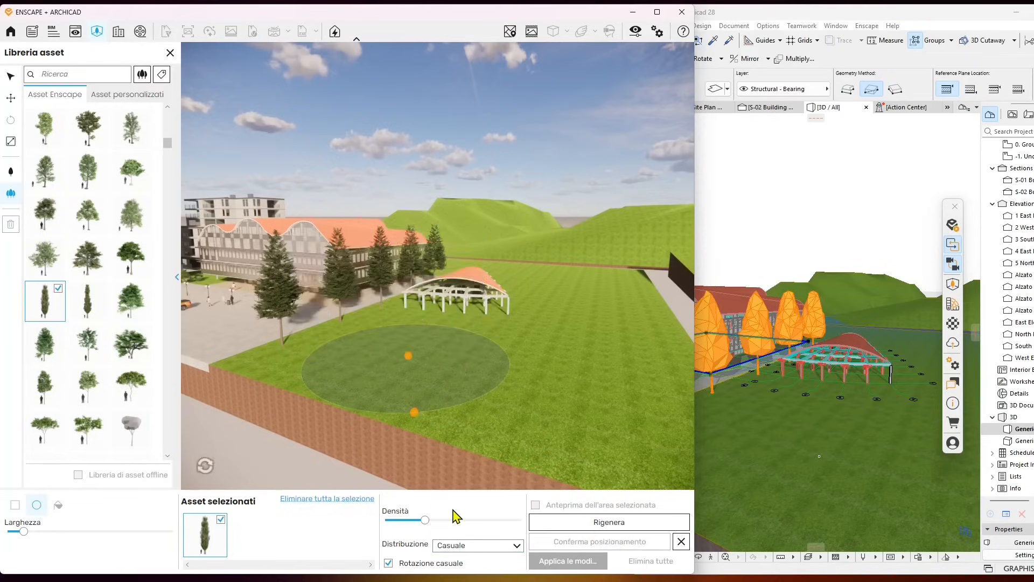
left_click(453, 545)
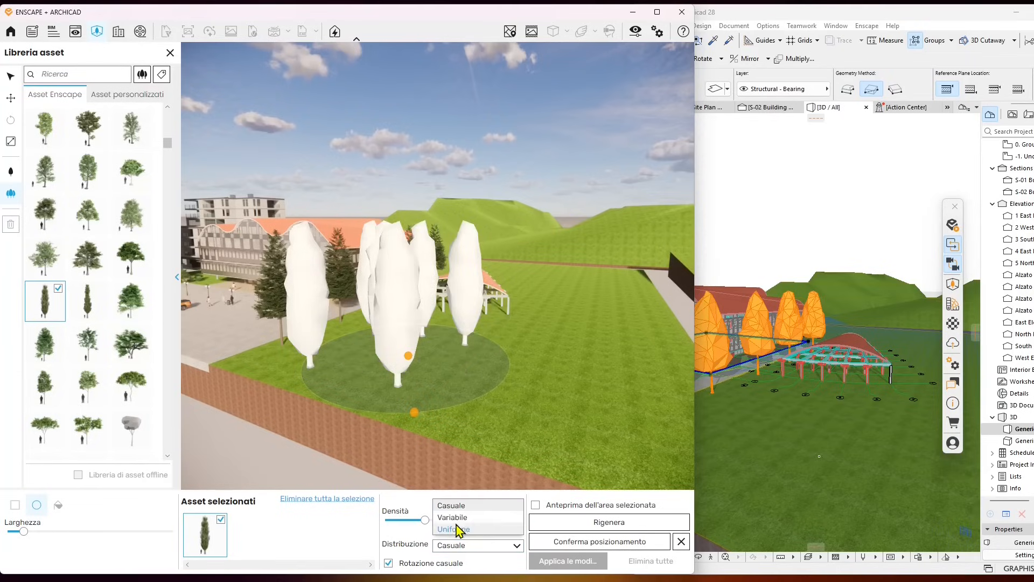
left_click(459, 528)
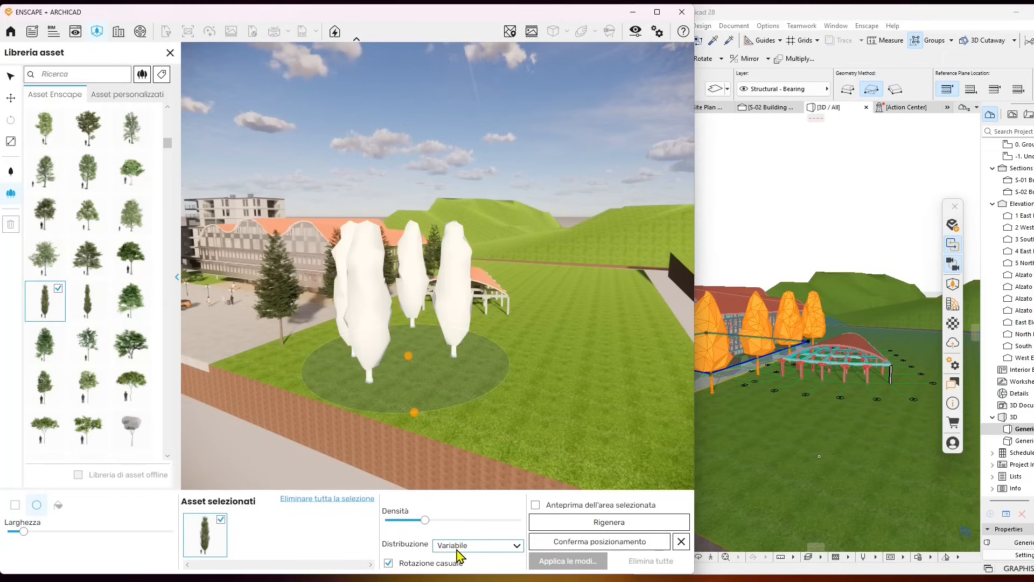
left_click(456, 545)
left_click(462, 546)
left_click(462, 546)
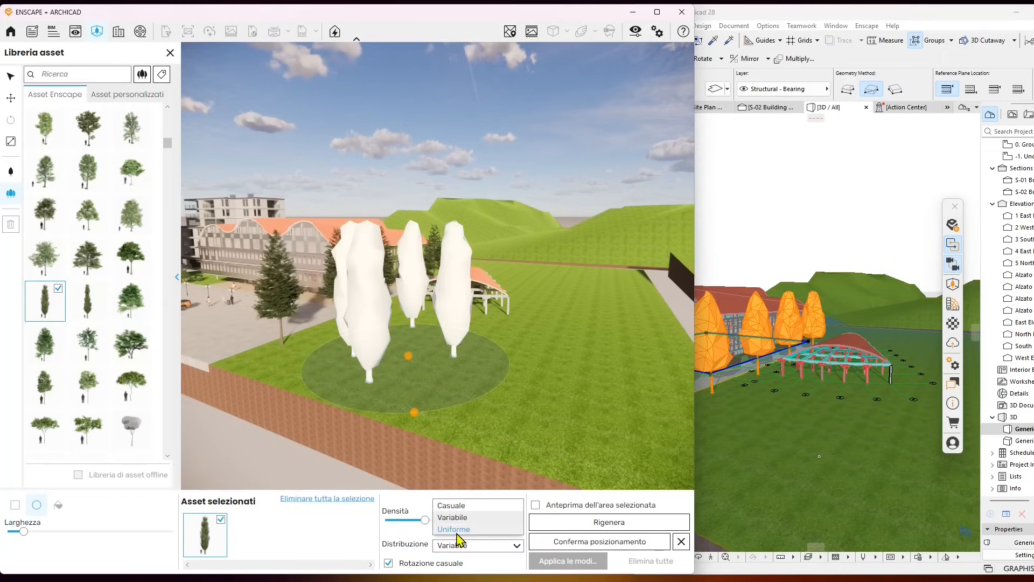
left_click(458, 535)
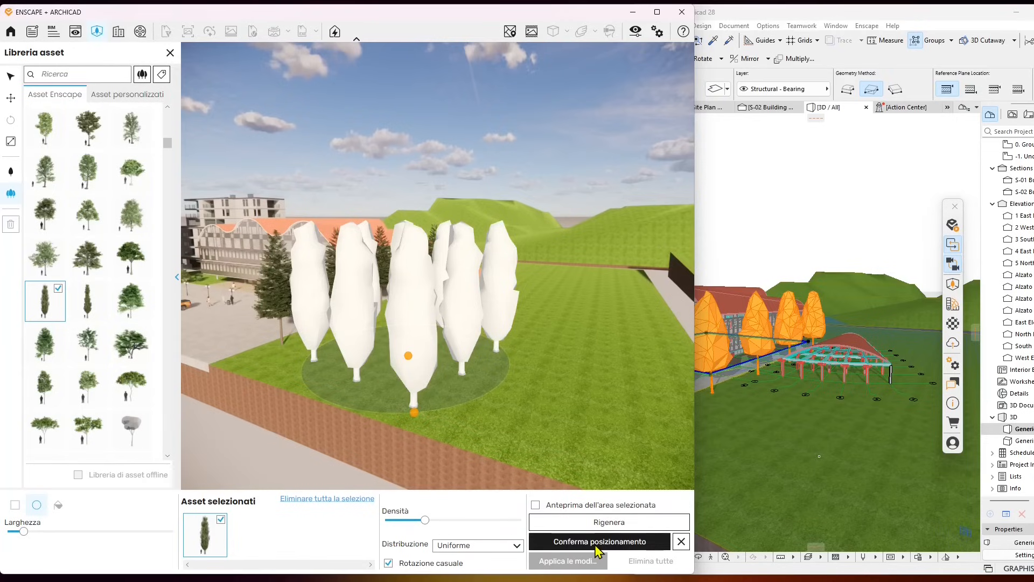
Step: Set the circular group's distribution to Variabile, then confirm the placement and apply the changes to the Archicad model
left_click(462, 545)
left_click(458, 530)
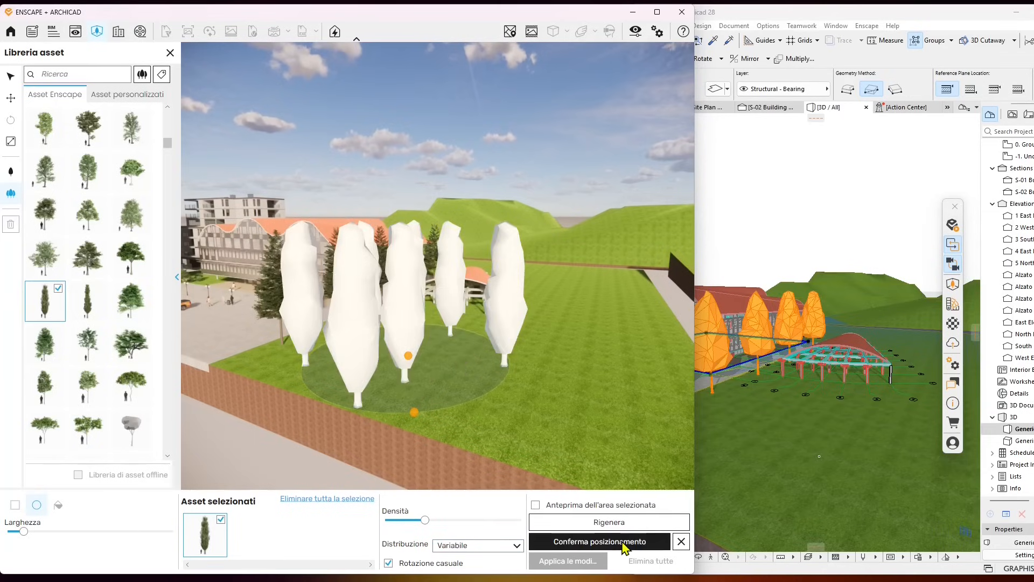
left_click(599, 541)
left_click(570, 560)
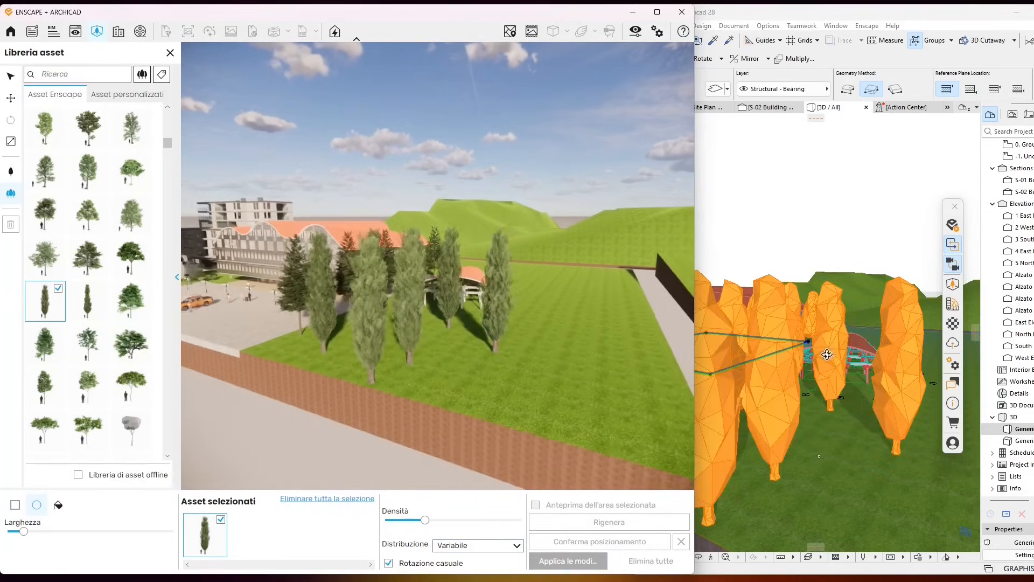
Step: Switch the placement area to Riempire la selezione and replace the columnar tree with three broad-crowned deciduous trees
middle_click_drag(826, 352, 792, 355, "shift")
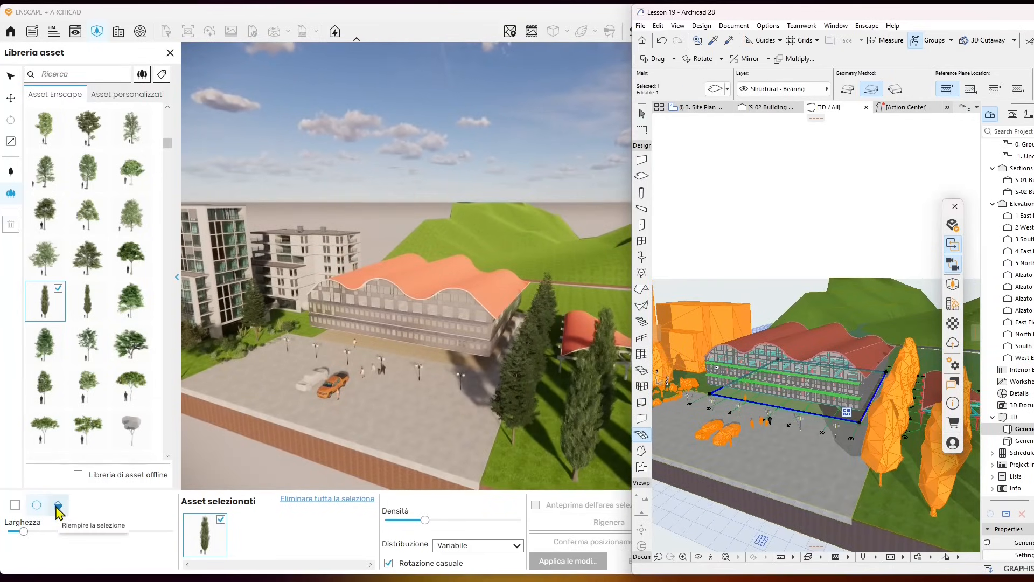
left_click(58, 505)
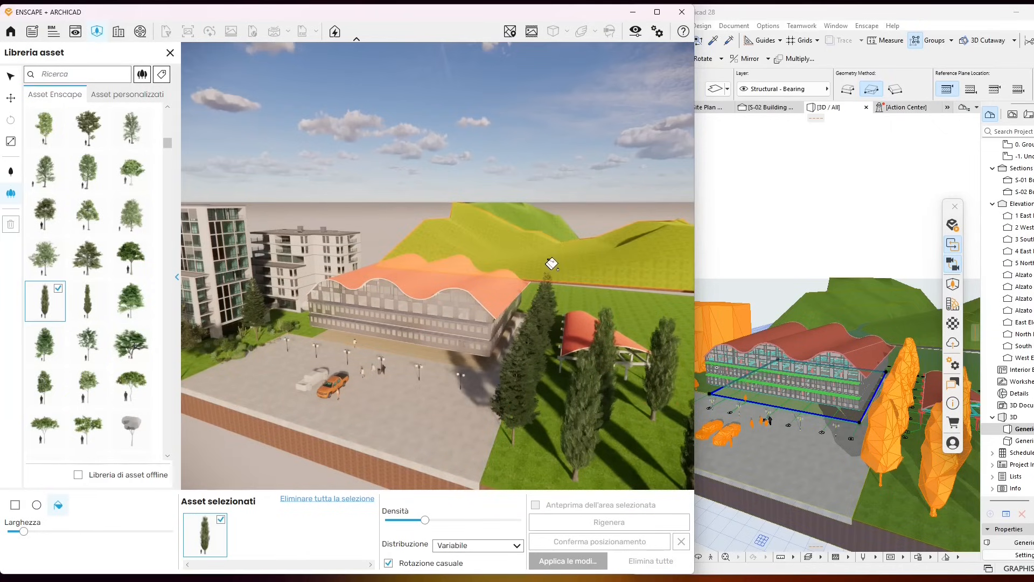
left_click(61, 296)
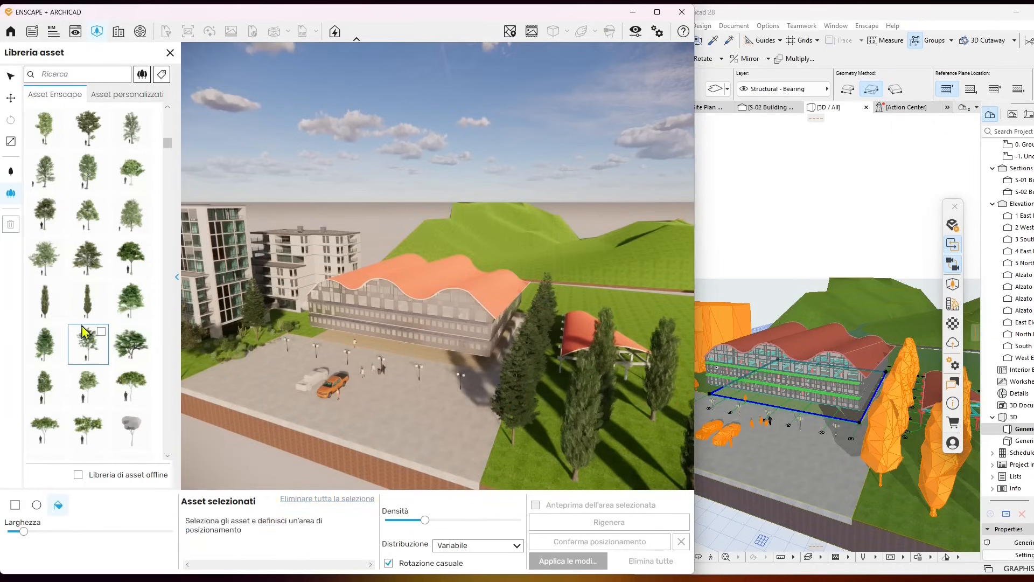
left_click(45, 258)
left_click(131, 171)
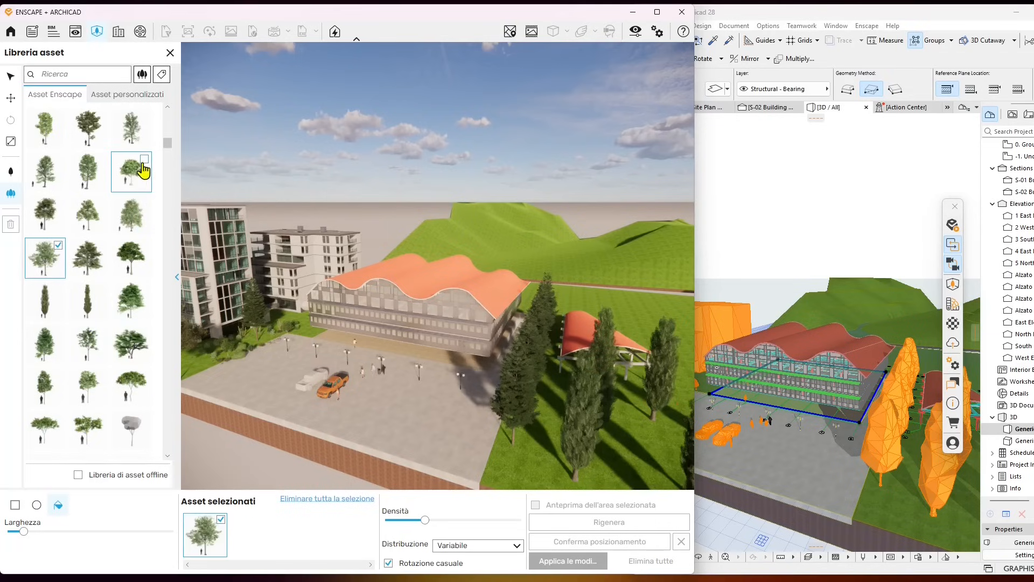
left_click(89, 132)
Step: Add three more deciduous trees from further down the Enscape library to the asset selection
scroll(115, 296, "down", 3)
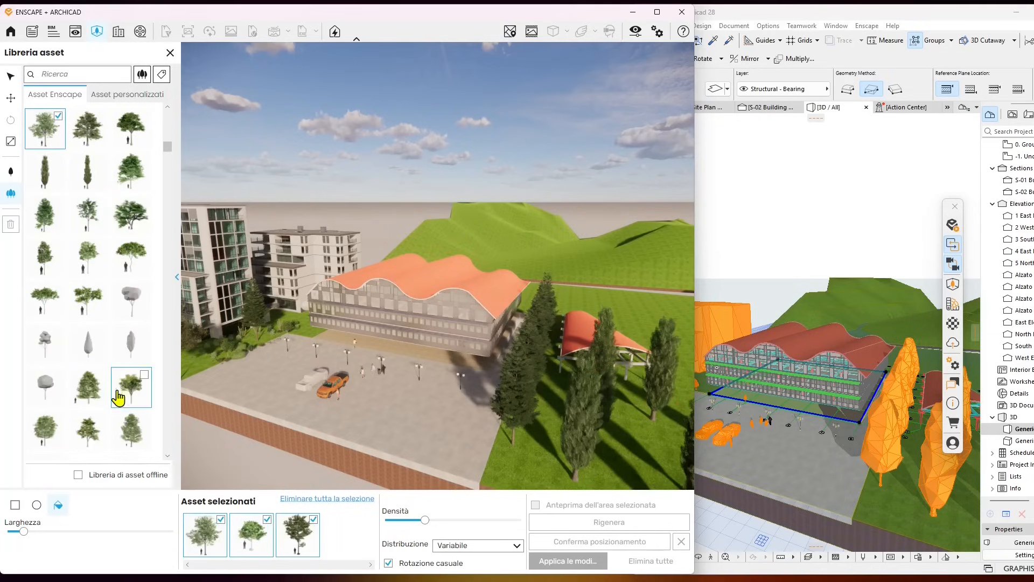
left_click(95, 380)
scroll(113, 417, "down", 4)
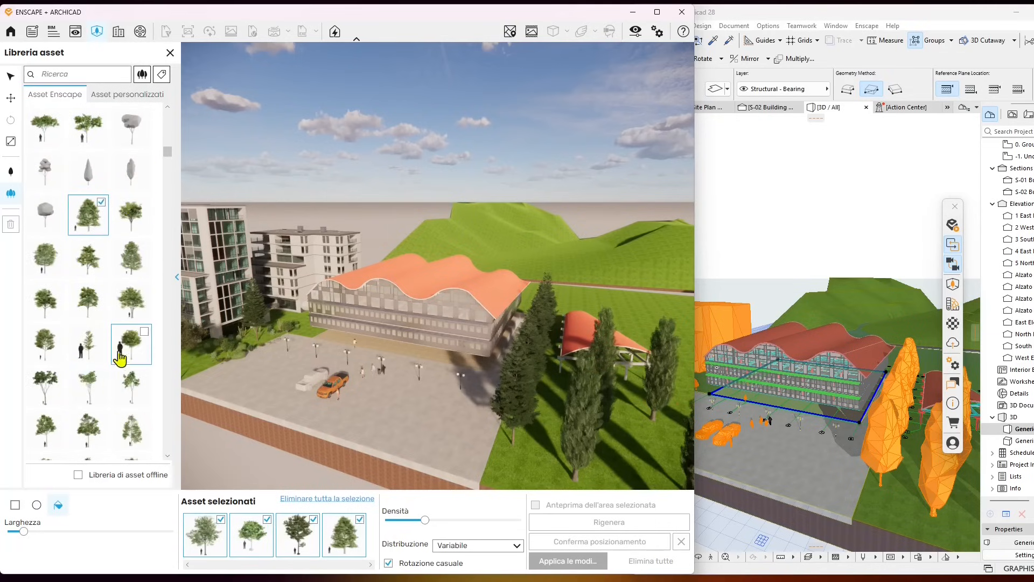
left_click(133, 299)
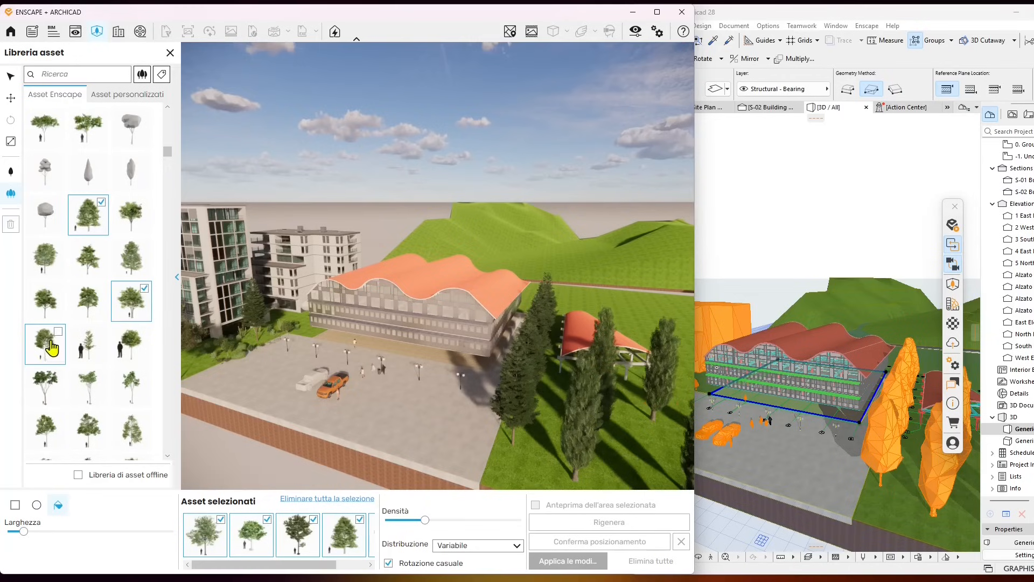
left_click(52, 349)
Step: Fill the hillside behind the building with the selected deciduous trees and bring the density to a low setting
left_click_drag(29, 530, 39, 531)
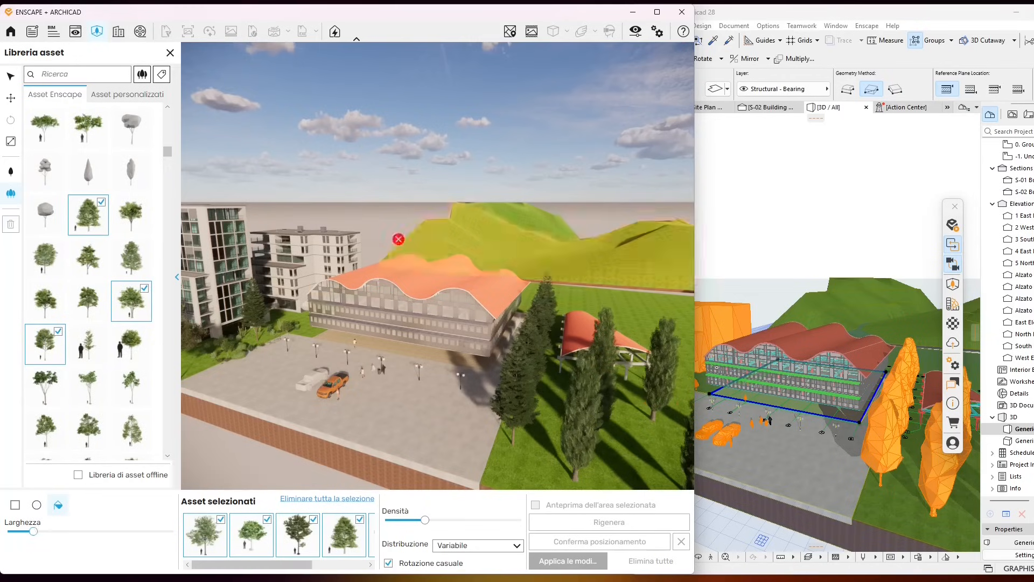
left_click(485, 240)
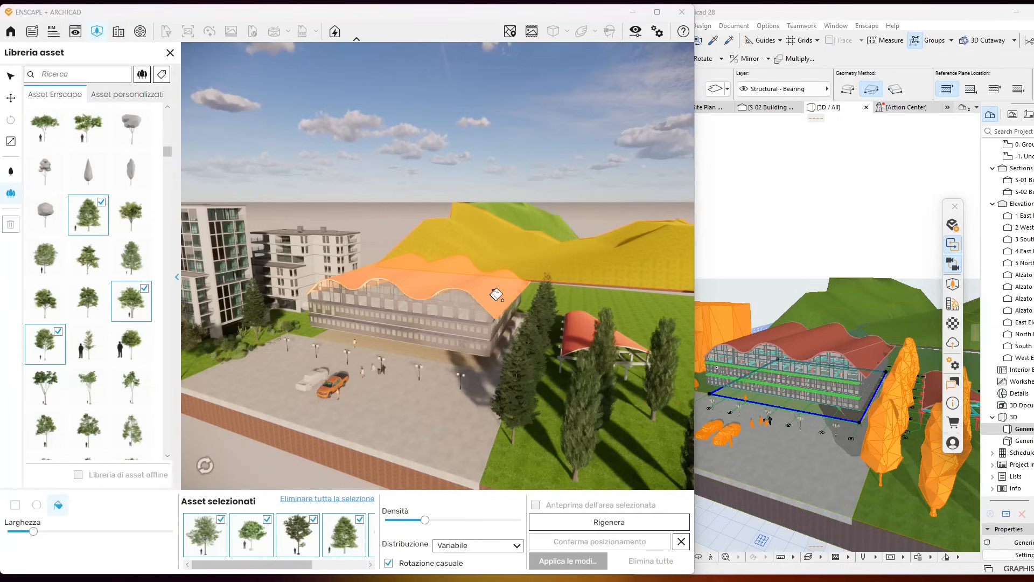
left_click_drag(425, 525, 477, 526)
left_click(542, 240)
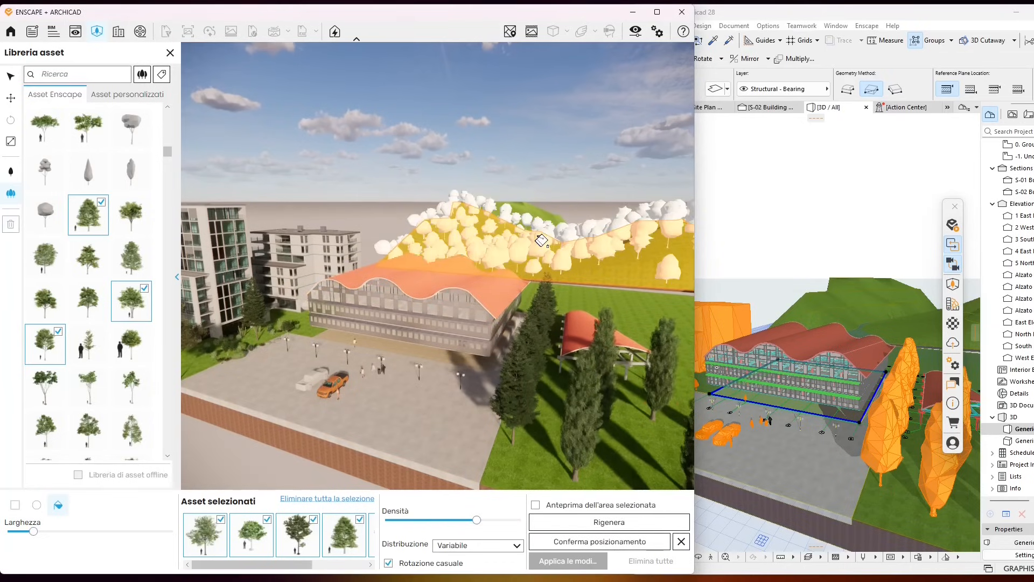
left_click_drag(479, 526, 414, 525)
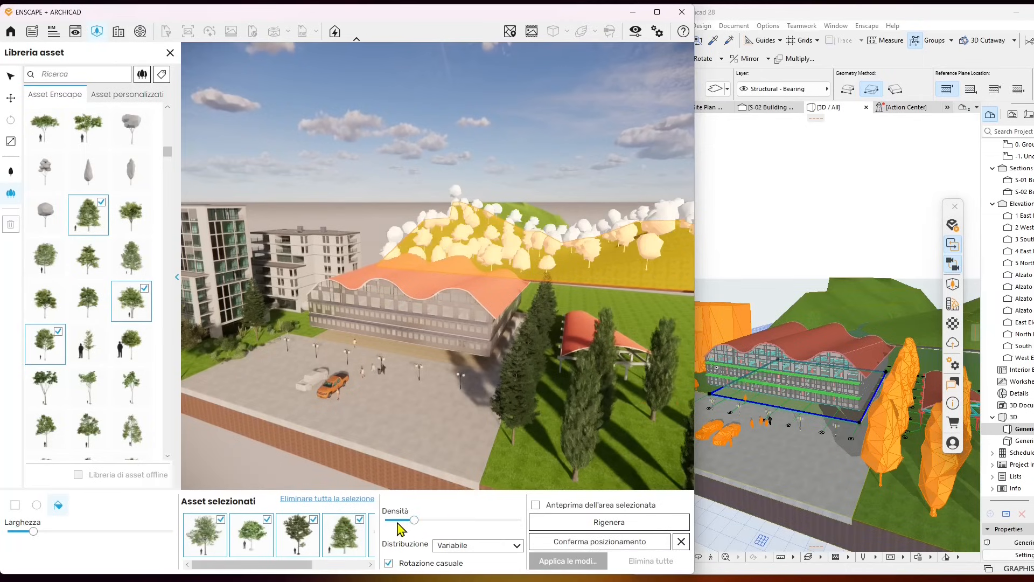
left_click_drag(413, 522, 403, 523)
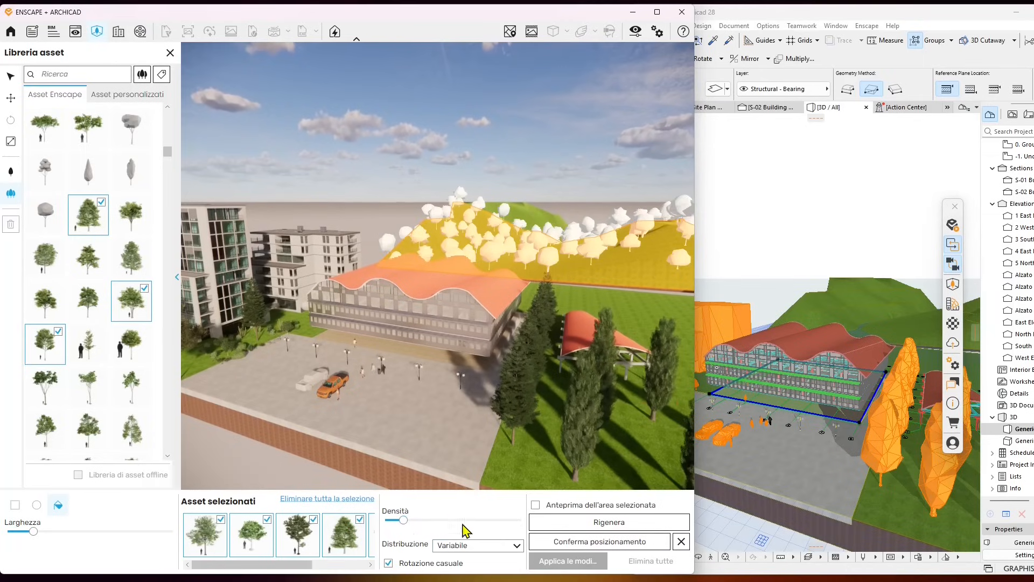
Step: Try the Uniforme distribution on the hillside trees, then set it to Casuale
left_click(469, 545)
left_click(469, 533)
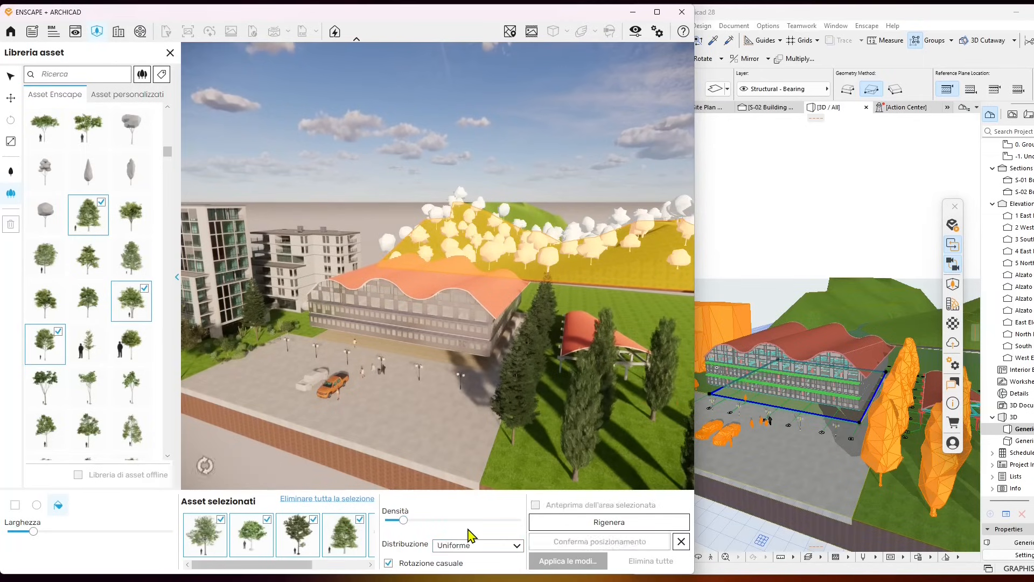
left_click(459, 545)
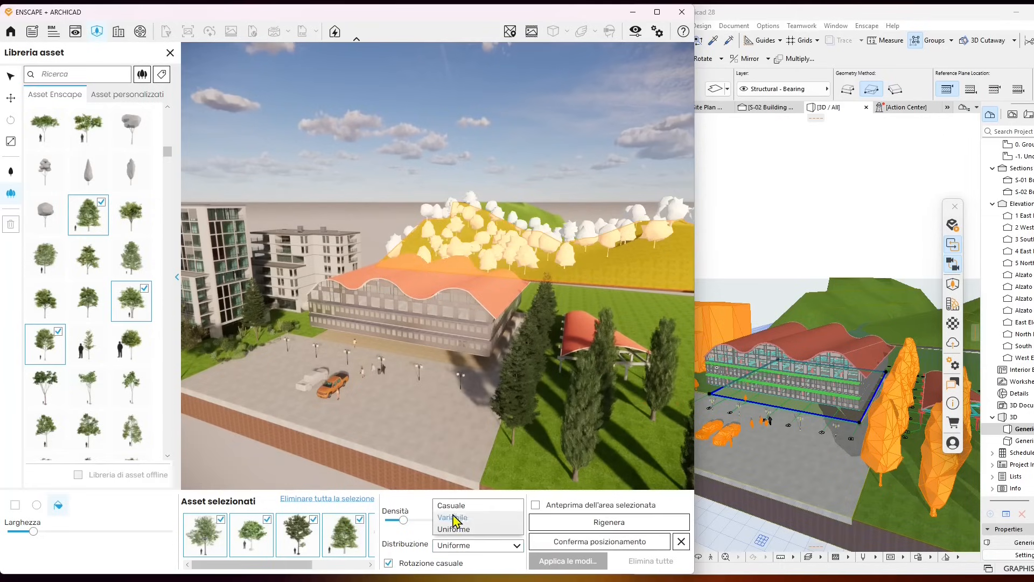
left_click(456, 512)
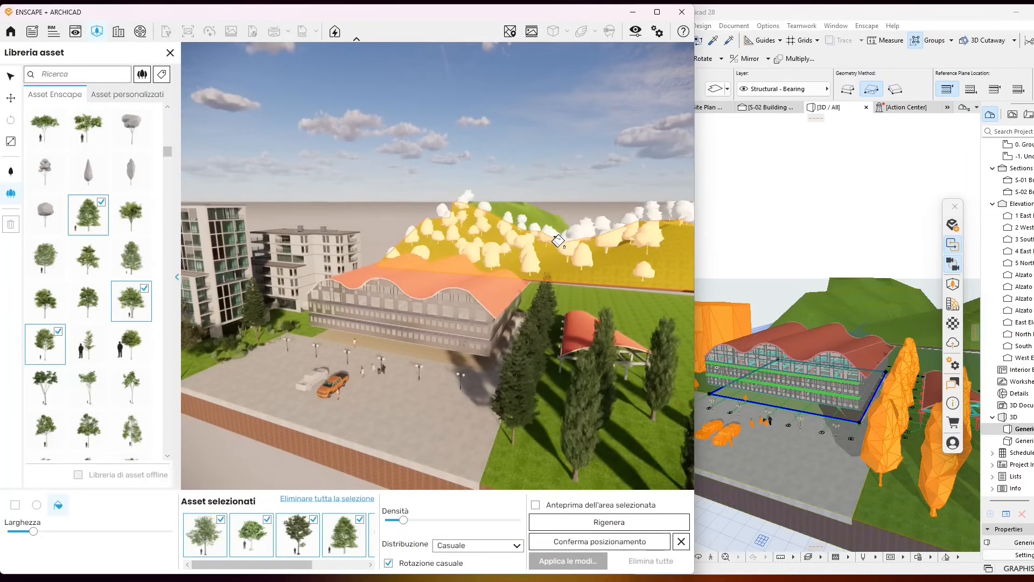
Step: Lower the hillside tree density slightly further, then confirm the placement and apply the changes to the Archicad model
left_click_drag(405, 522, 399, 524)
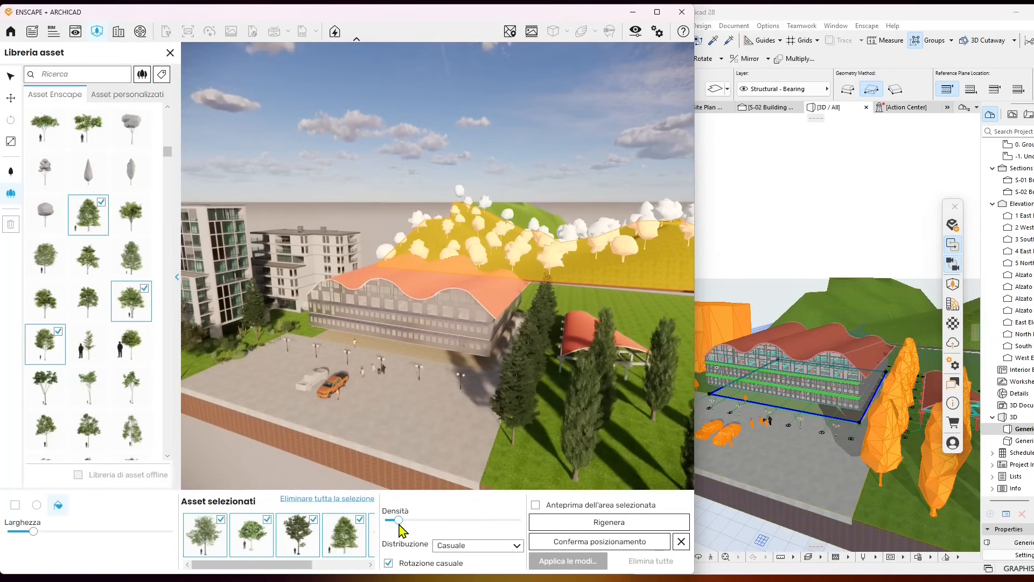
left_click(588, 545)
left_click(572, 561)
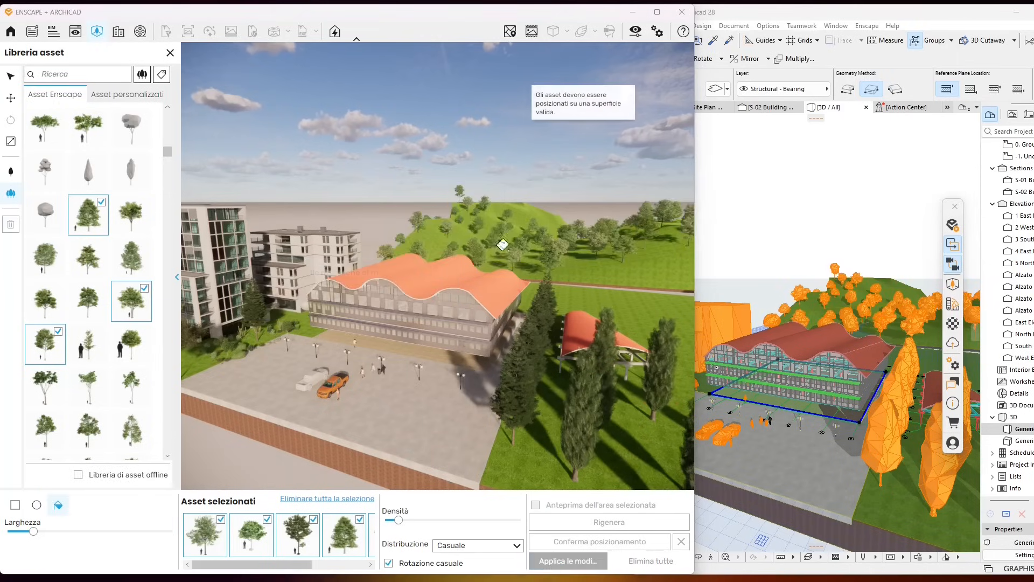
Step: Switch to asset selection mode and select a fir by the pavilion, a deciduous tree on the hill and the orange car, one at a time
scroll(505, 308, "up", 2)
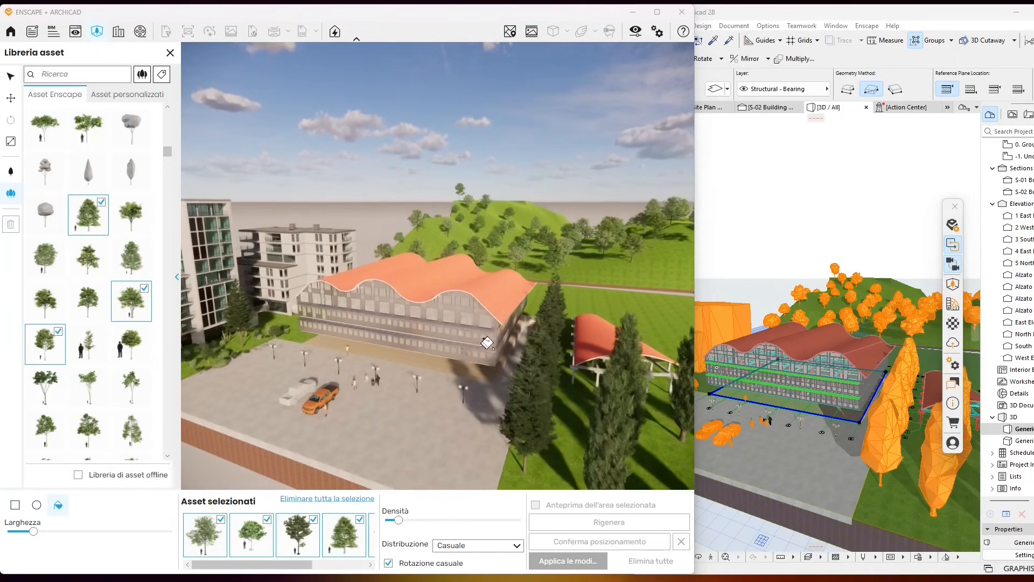
scroll(461, 318, "down", 1)
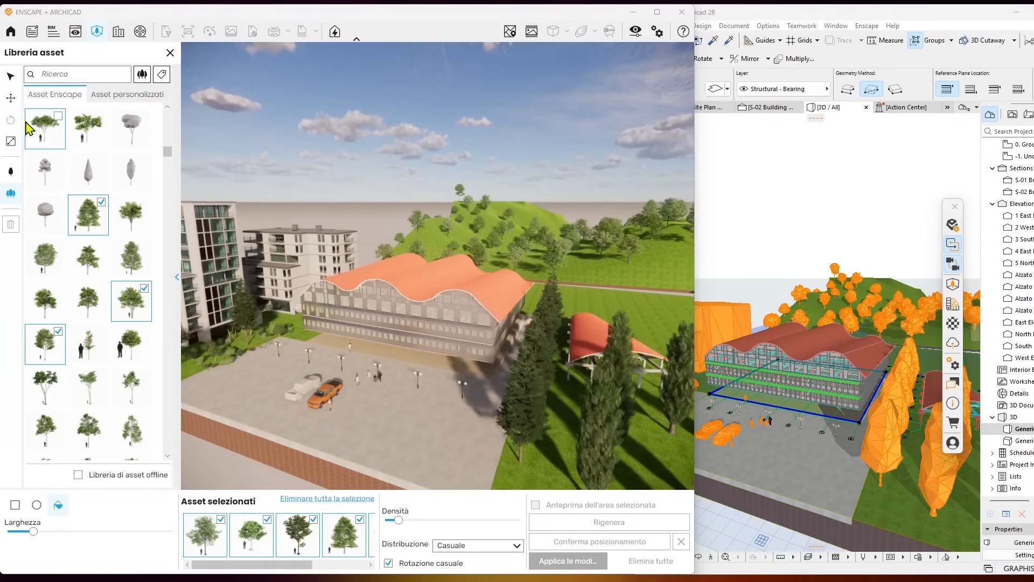
left_click(10, 77)
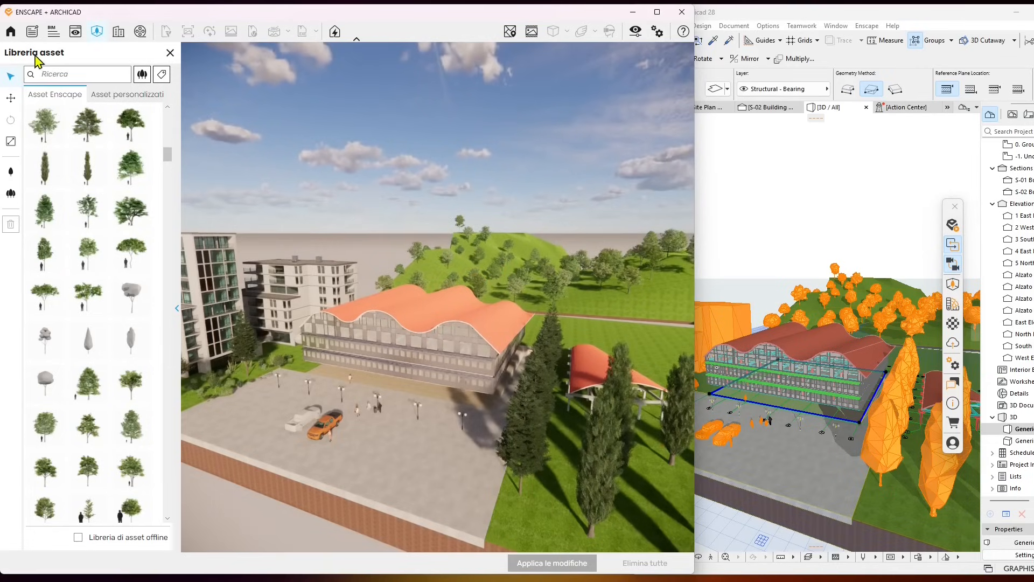
left_click(547, 350)
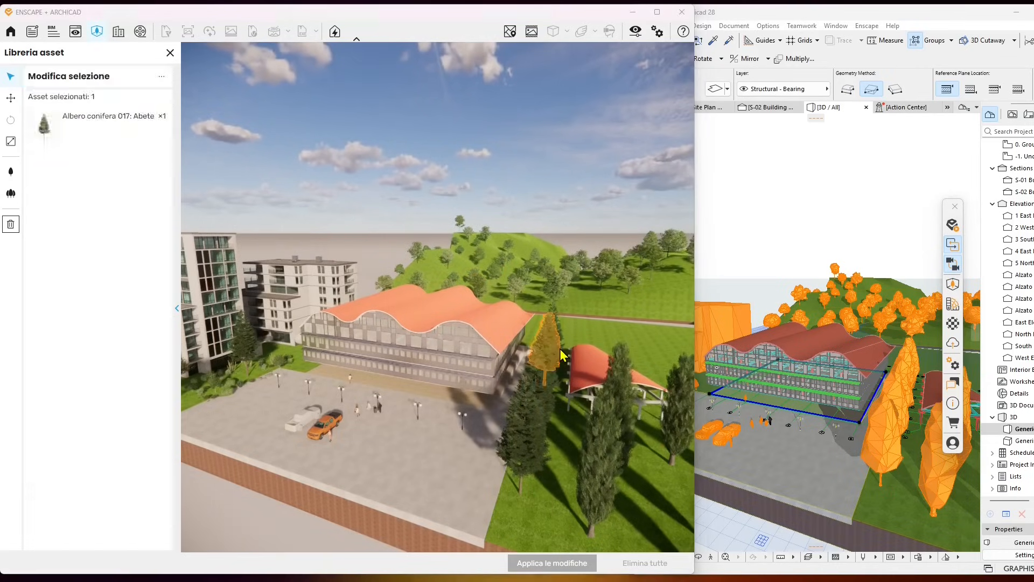
left_click(518, 290)
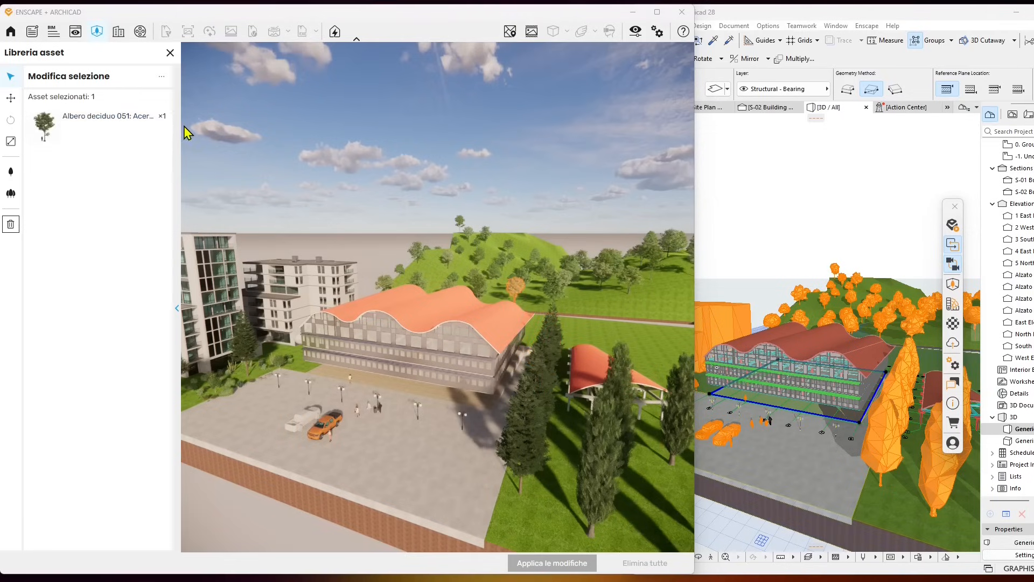
left_click(337, 424)
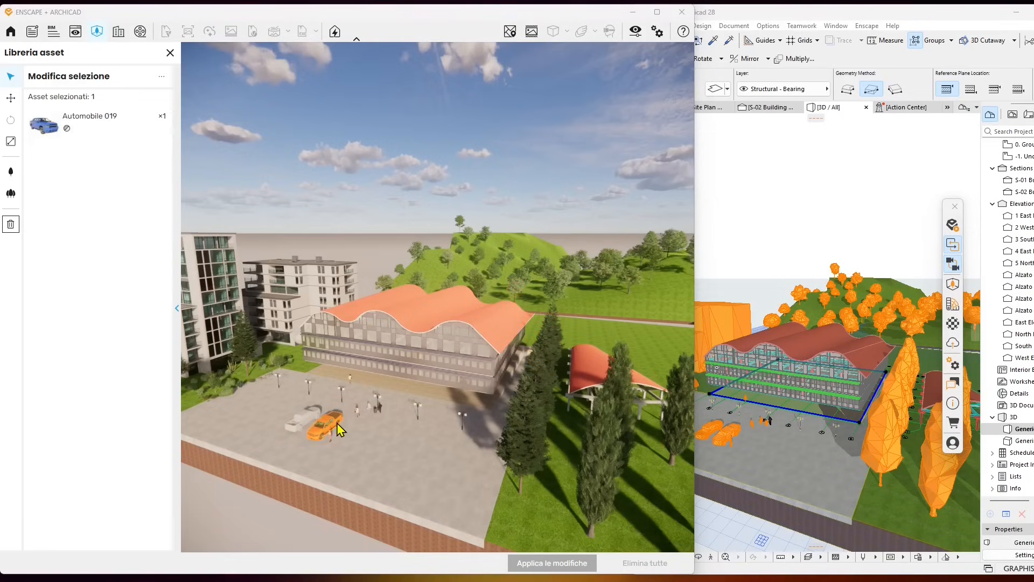
Step: Clear the selection of the orange car on the plaza and return to the asset library
scroll(345, 499, "up", 3)
middle_click_drag(468, 432, 473, 422)
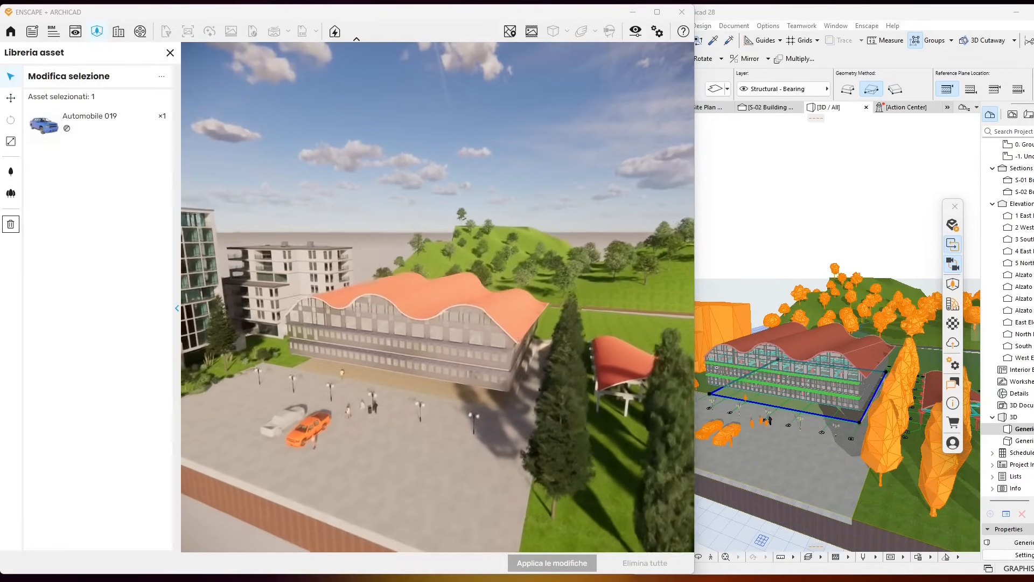
middle_click_drag(355, 501, 380, 461)
scroll(394, 459, "up", 3)
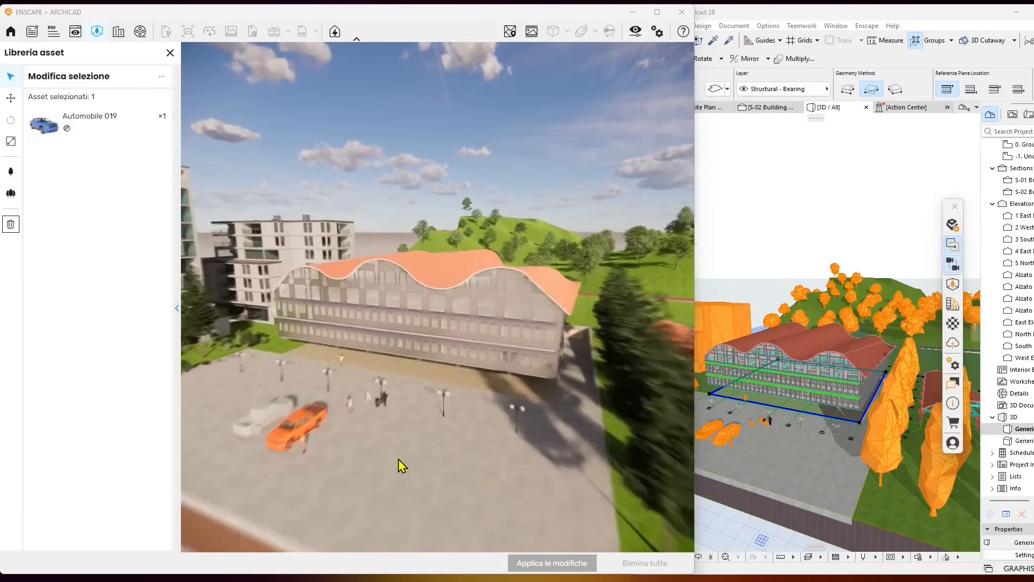
middle_click_drag(379, 546, 383, 531)
right_click_drag(383, 530, 407, 496)
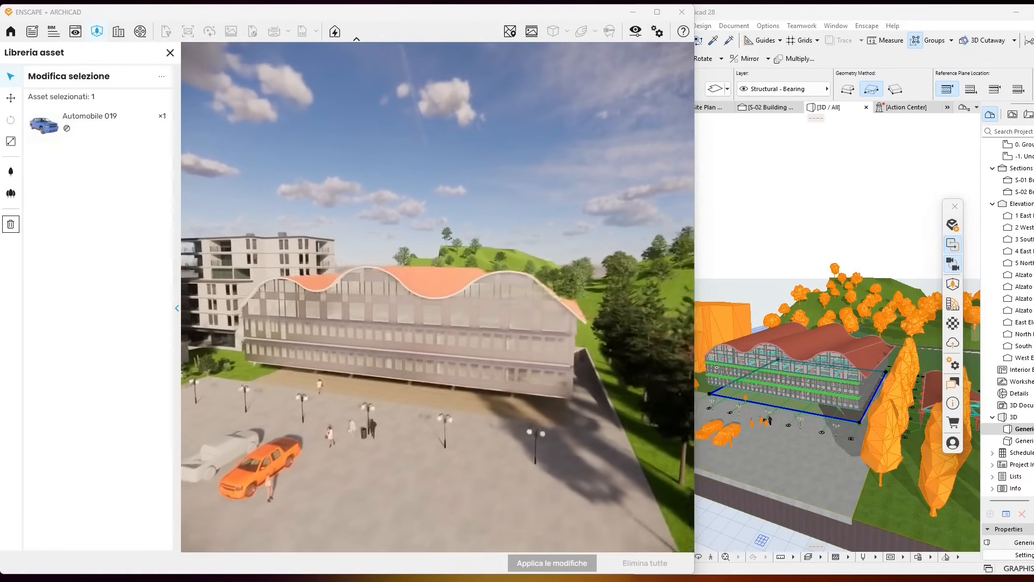
middle_click_drag(379, 546, 391, 529)
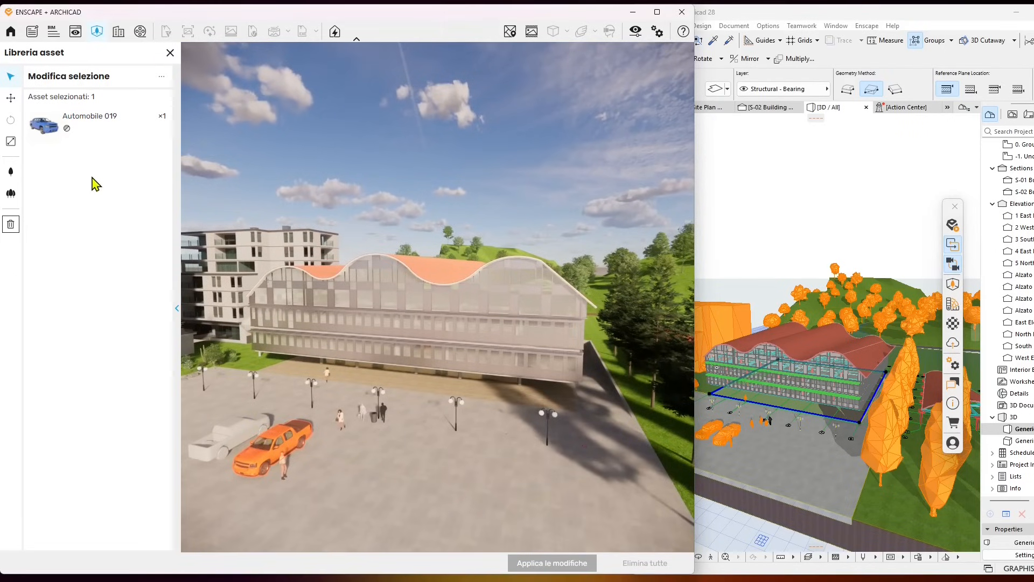
key("Escape")
left_click(102, 32)
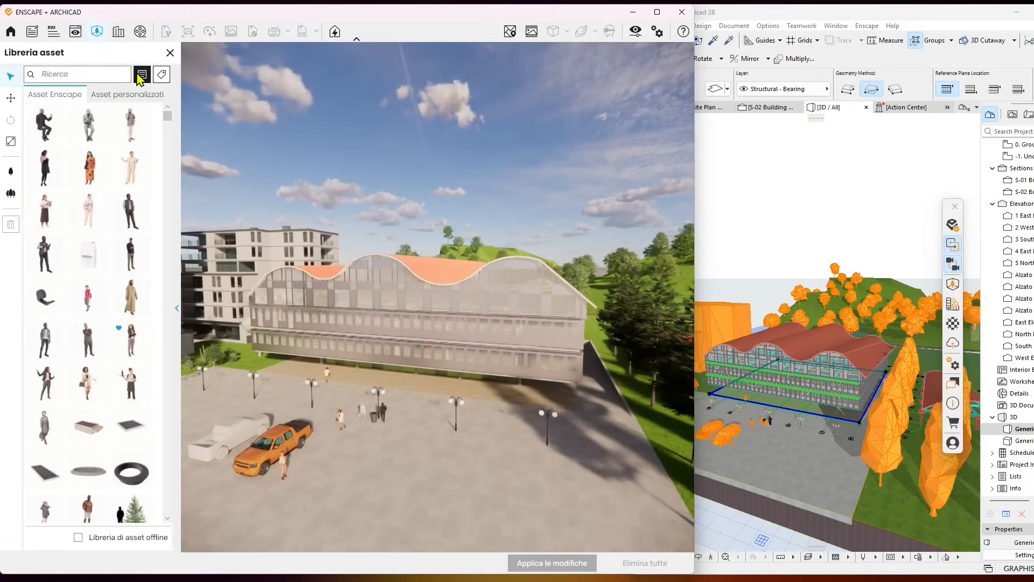
Step: Check the library's asset categories, then filter the Enscape assets by the Customizzabili tag
left_click(142, 75)
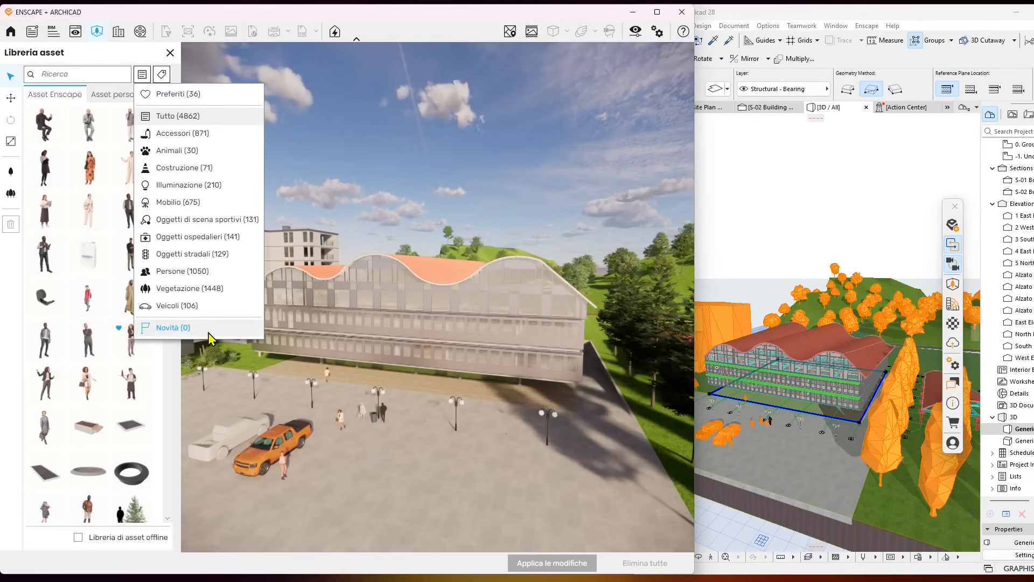
left_click(161, 75)
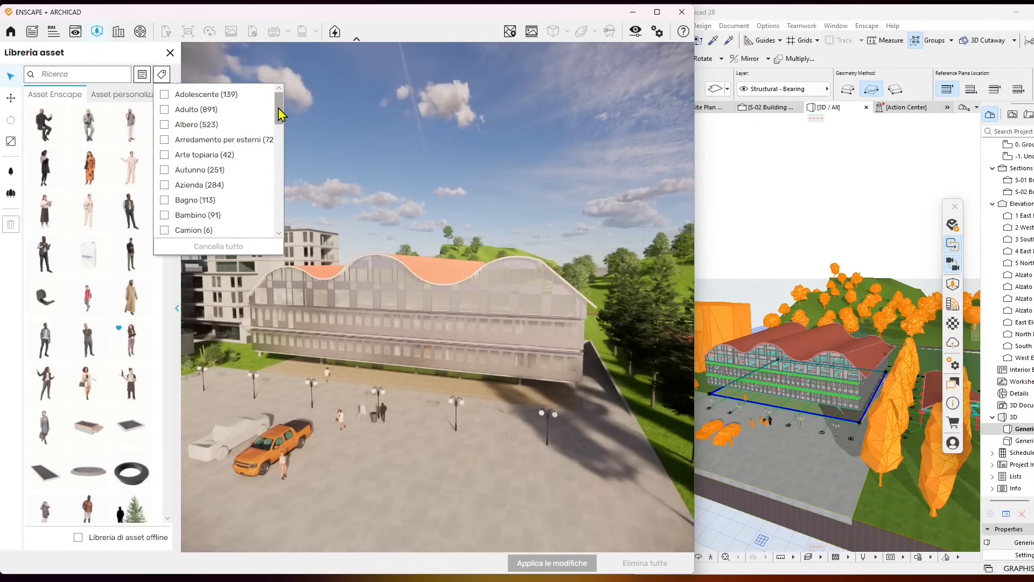
left_click_drag(279, 114, 276, 155)
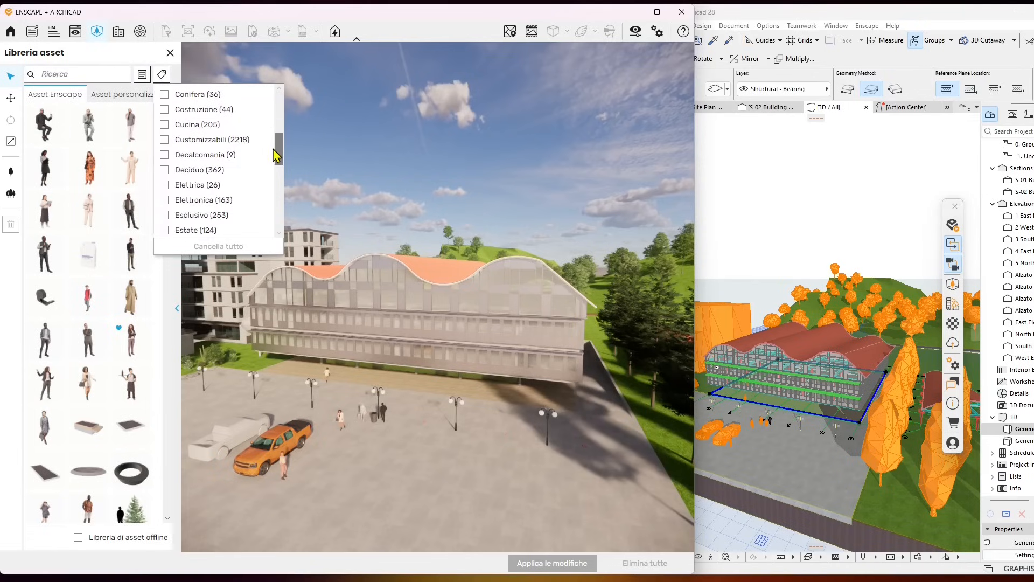
left_click(207, 145)
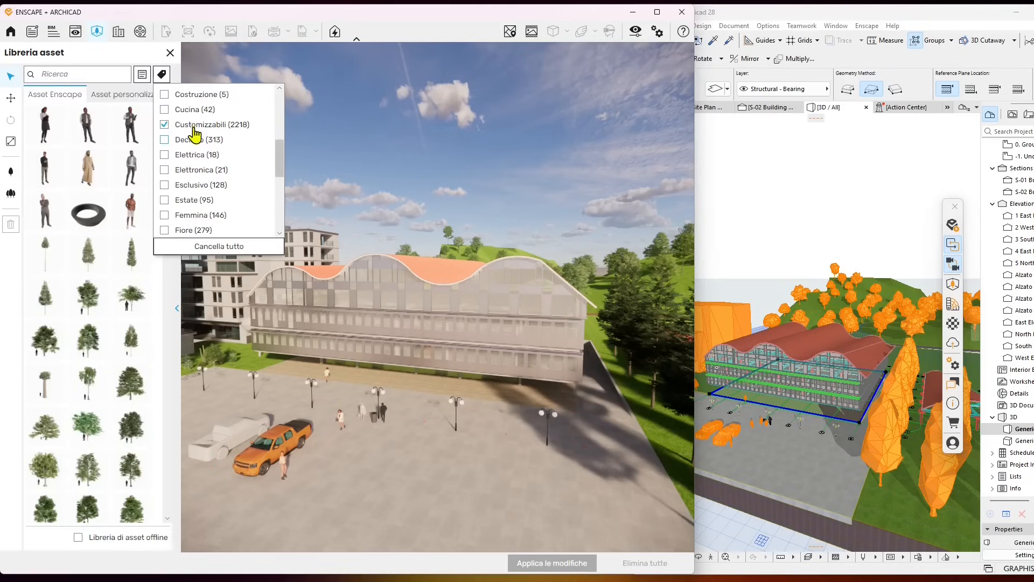
scroll(279, 160, "down", 1)
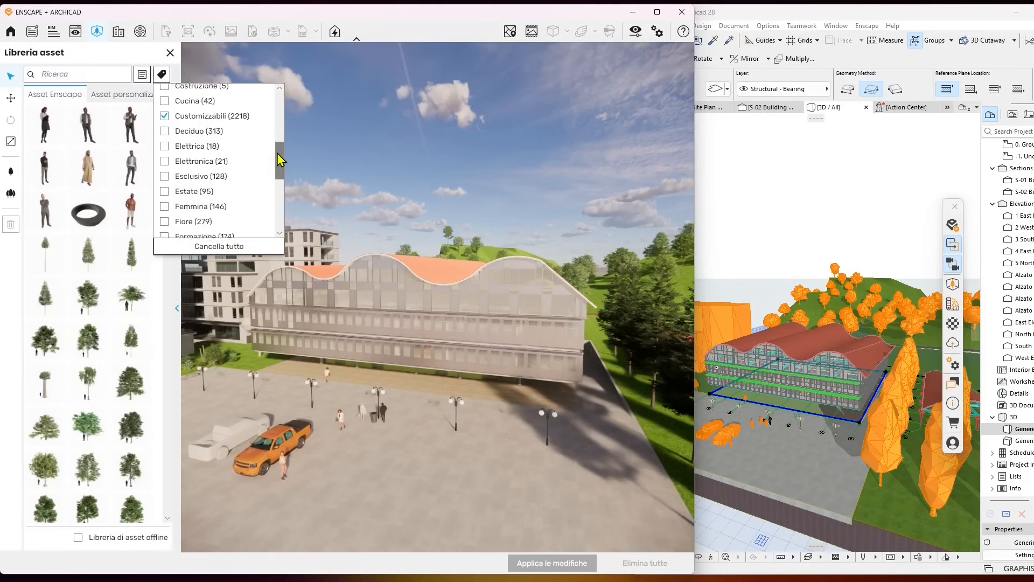
left_click_drag(278, 157, 279, 165)
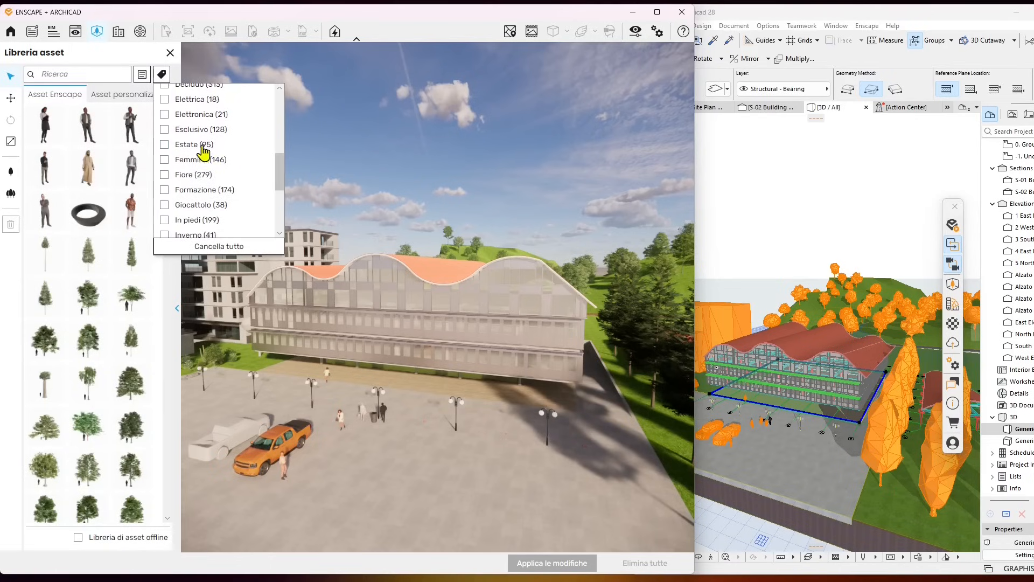
left_click_drag(280, 176, 281, 214)
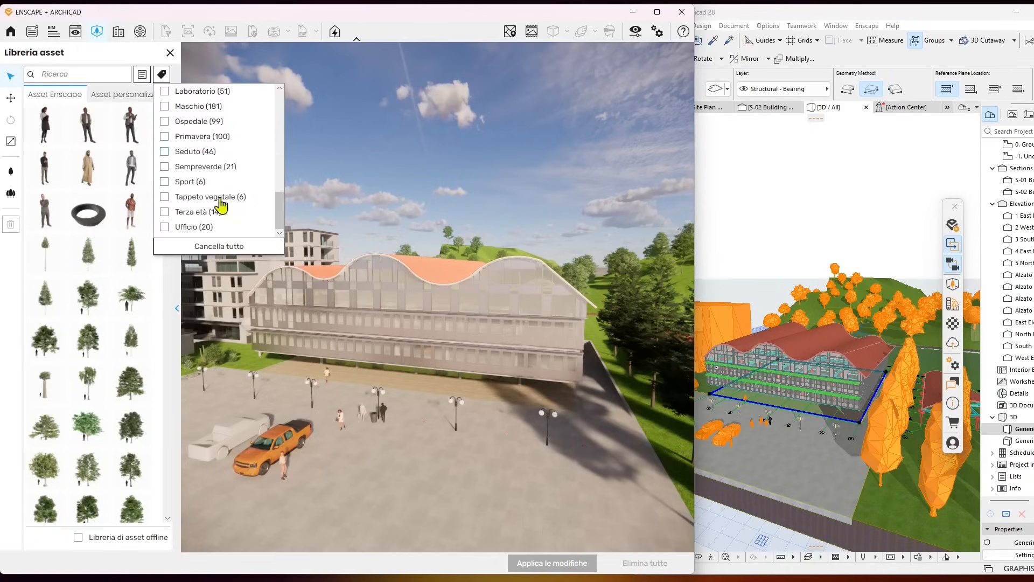
left_click(147, 12)
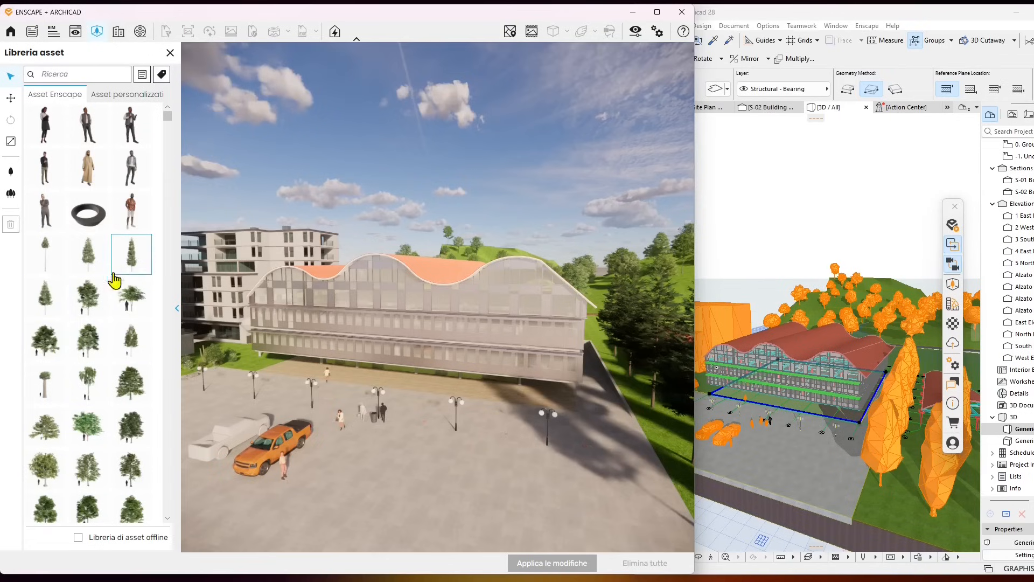
Step: Browse the filtered customizable assets, from people and trees through vehicles to potted plants
scroll(129, 377, "down", 4)
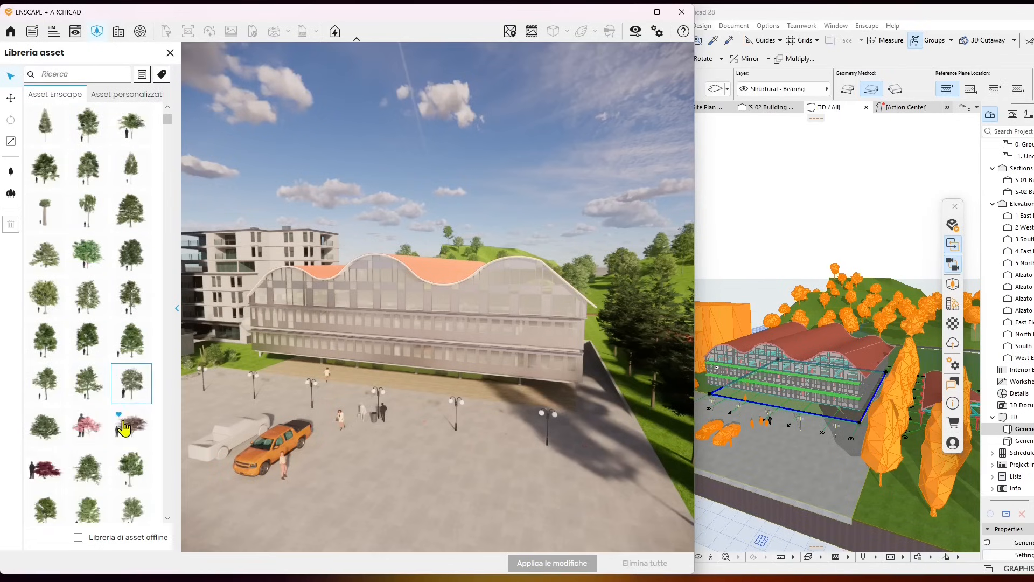
scroll(129, 323, "down", 10)
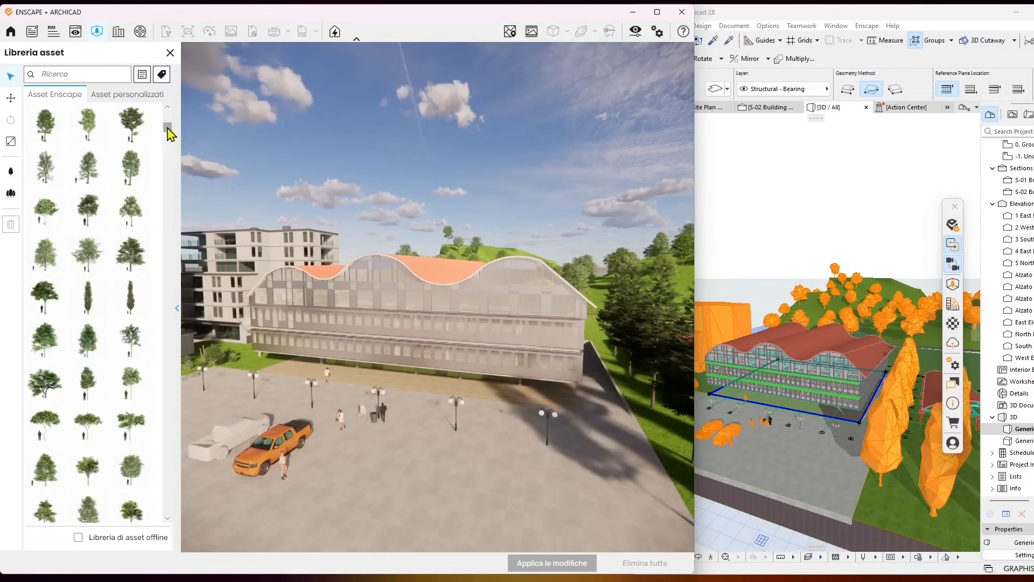
left_click_drag(167, 128, 172, 176)
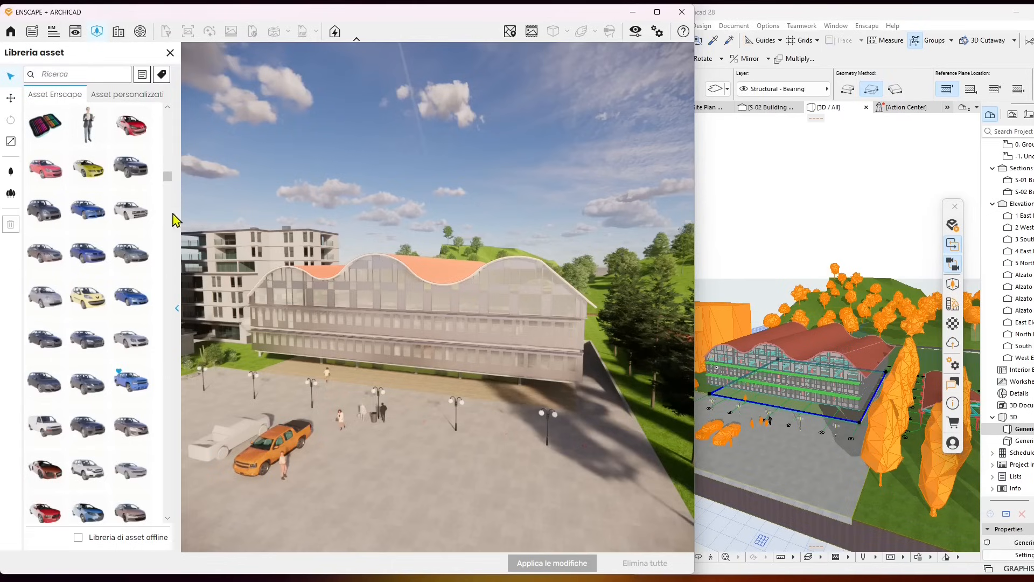
scroll(170, 210, "down", 5)
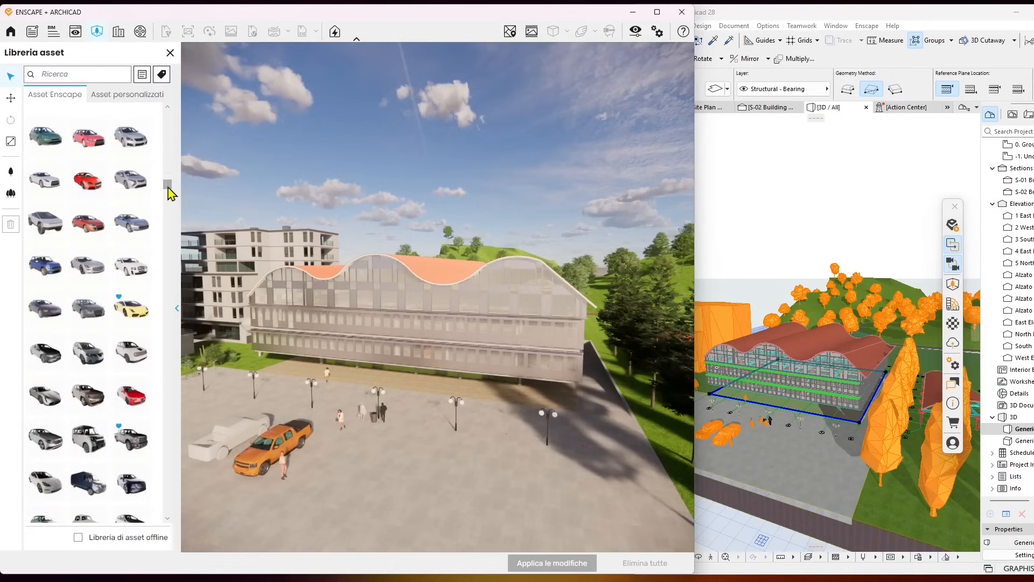
left_click_drag(168, 184, 163, 393)
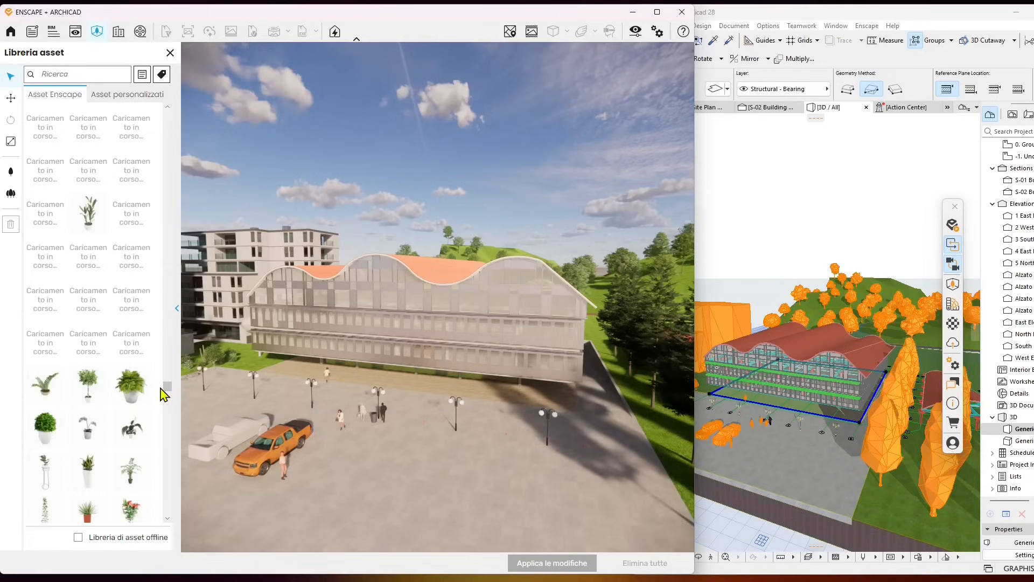
left_click_drag(170, 387, 170, 440)
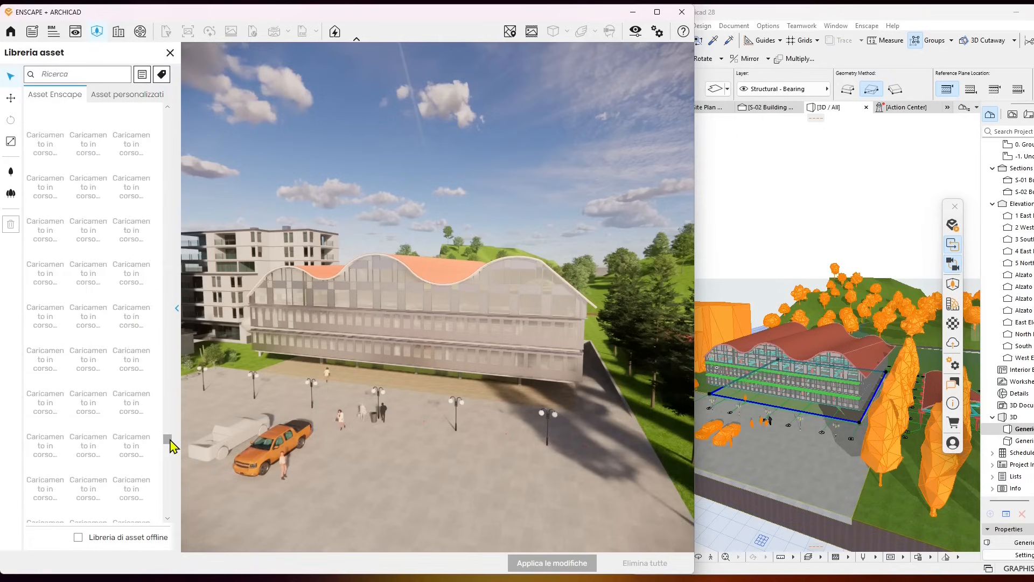